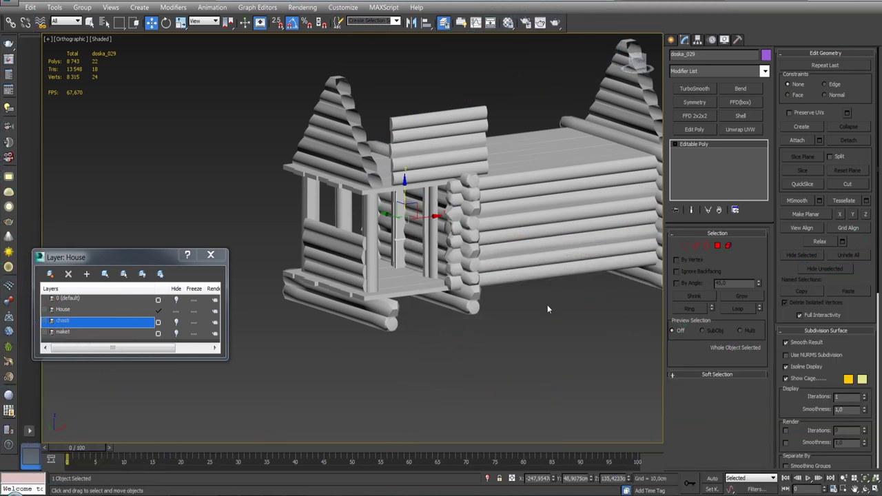
Step: Select the door-frame board group and the vertical post at the porch
{"action": "middle_click_drag", "start_coordinate": [547, 309], "coordinate": [529, 291], "text": "alt"}
{"action": "scroll", "coordinate": [529, 291], "scroll_direction": "up", "scroll_amount": 3}
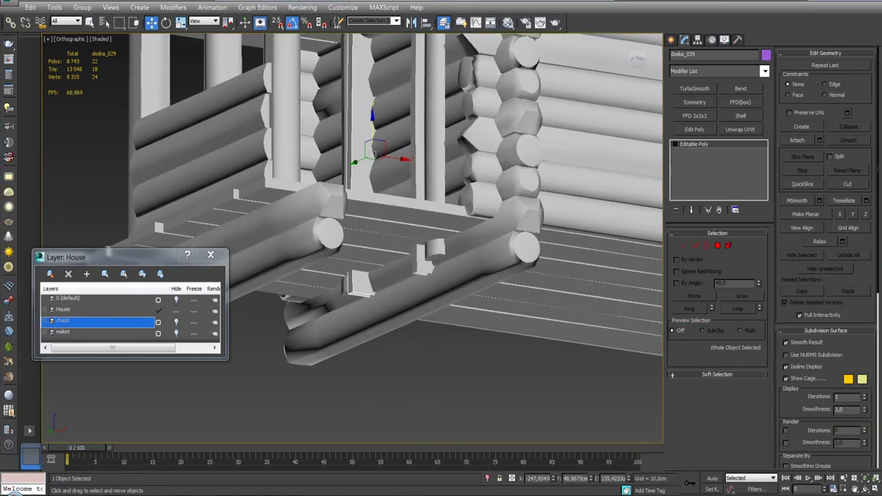
{"action": "middle_click_drag", "start_coordinate": [398, 251], "coordinate": [329, 235], "text": "alt"}
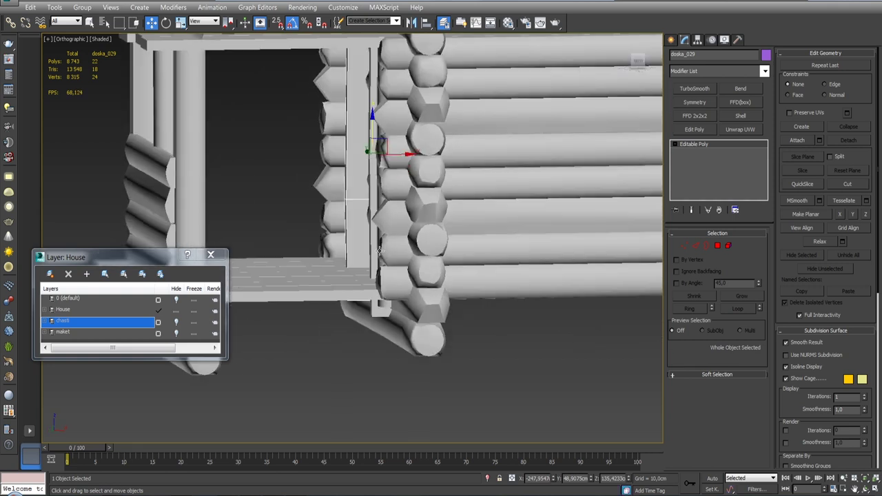
{"action": "left_click", "coordinate": [292, 306]}
{"action": "mouse_move", "coordinate": [315, 338]}
{"action": "middle_mouse_down", "text": "alt"}
{"action": "mouse_move", "coordinate": [336, 295]}
{"action": "mouse_move", "coordinate": [349, 306]}
{"action": "mouse_move", "coordinate": [400, 289]}
{"action": "middle_mouse_up", "text": "alt"}
{"action": "left_click", "coordinate": [376, 305], "text": "ctrl"}
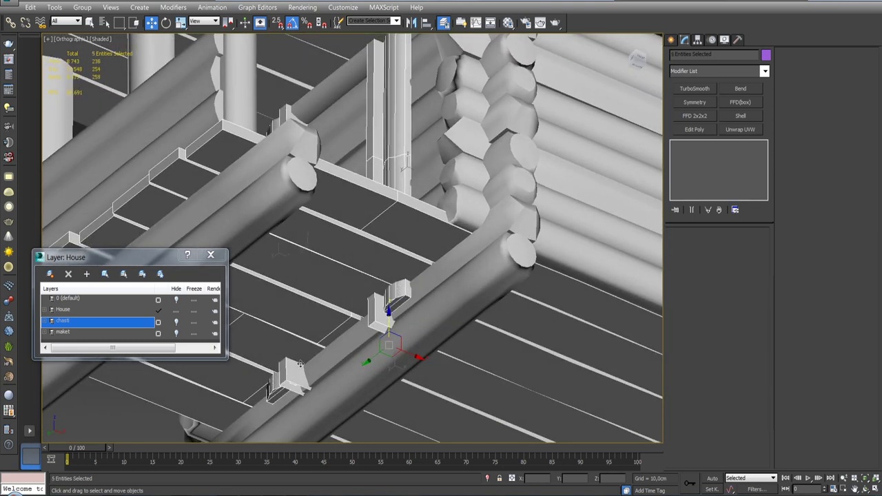
Step: Isolate the selected door boards and floor planks and view them from the front
{"action": "scroll", "coordinate": [301, 364], "scroll_direction": "down", "scroll_amount": 3}
{"action": "mouse_move", "coordinate": [301, 364]}
{"action": "middle_mouse_down", "text": "alt"}
{"action": "mouse_move", "coordinate": [400, 293]}
{"action": "mouse_move", "coordinate": [428, 293]}
{"action": "mouse_move", "coordinate": [386, 275]}
{"action": "mouse_move", "coordinate": [397, 283]}
{"action": "middle_mouse_up", "text": "alt"}
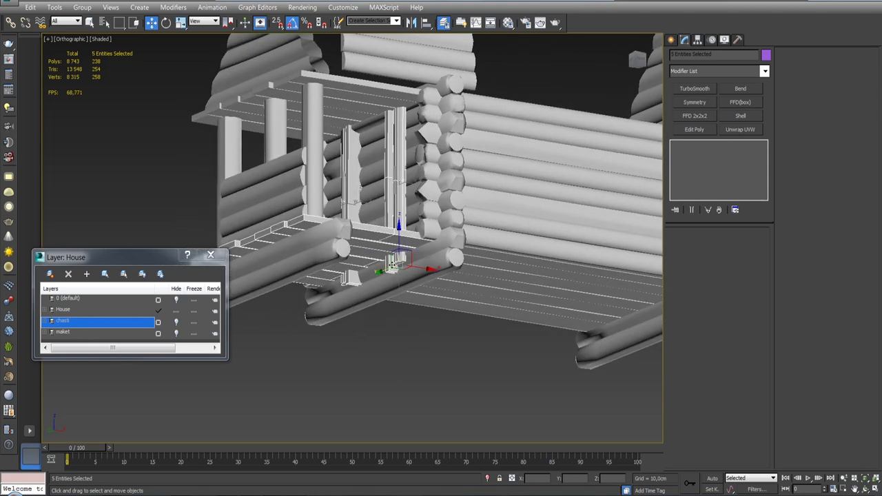
{"action": "left_click", "coordinate": [486, 477]}
{"action": "middle_click_drag", "start_coordinate": [482, 414], "coordinate": [510, 356], "text": "alt"}
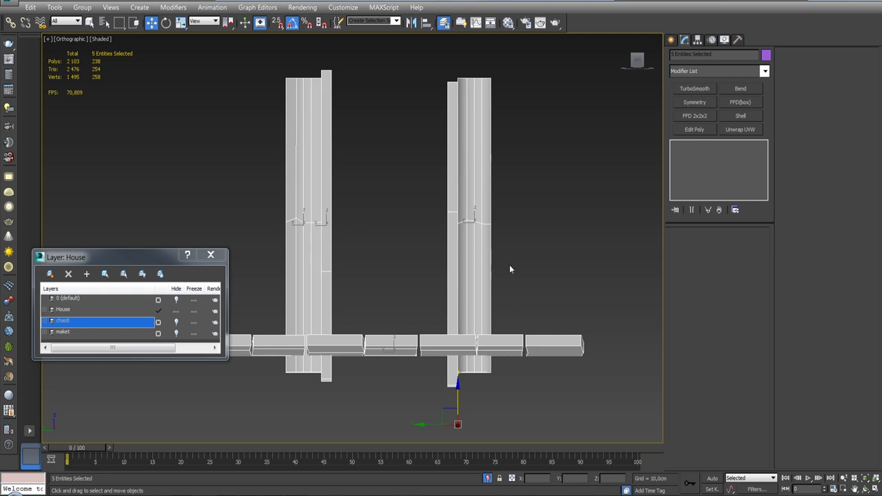
Step: Select the four upright door-side boards and posts and centre them in Left view
{"action": "key", "text": "alt+q"}
{"action": "left_click", "coordinate": [408, 218]}
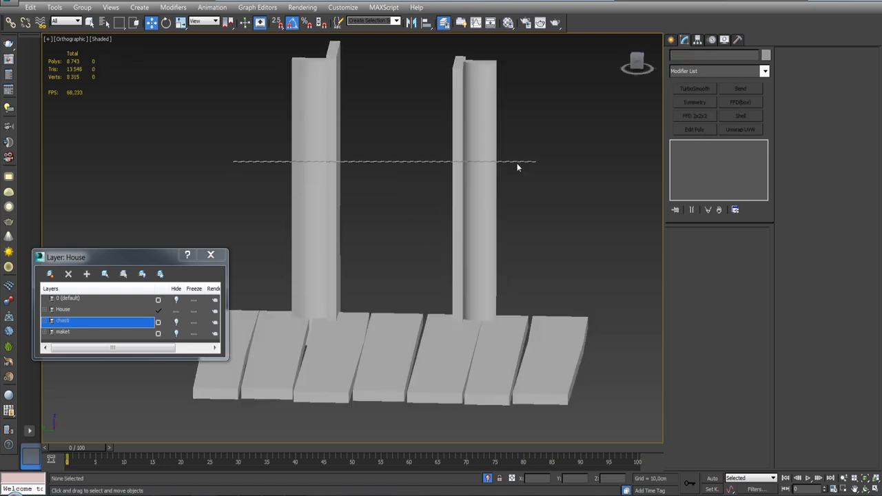
{"action": "left_click_drag", "start_coordinate": [517, 166], "coordinate": [533, 221]}
{"action": "key", "text": "l"}
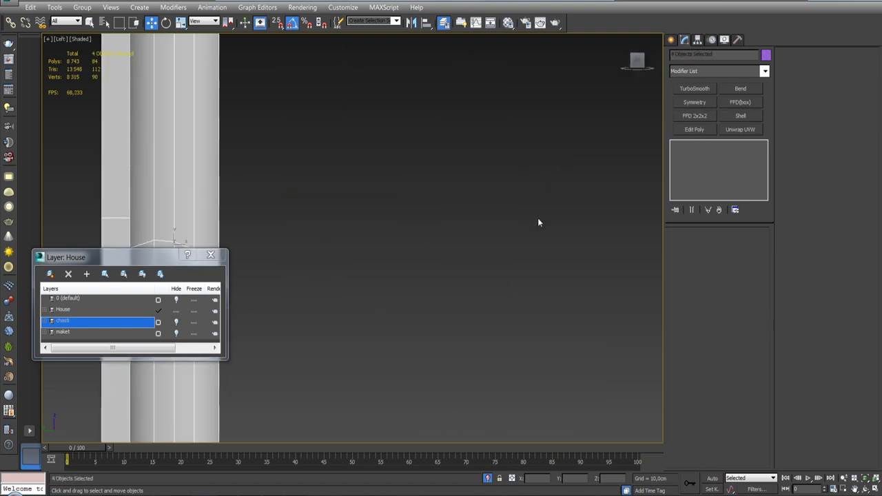
{"action": "mouse_move", "coordinate": [168, 259]}
{"action": "left_mouse_down"}
{"action": "mouse_move", "coordinate": [127, 323]}
{"action": "mouse_move", "coordinate": [148, 386]}
{"action": "left_mouse_up"}
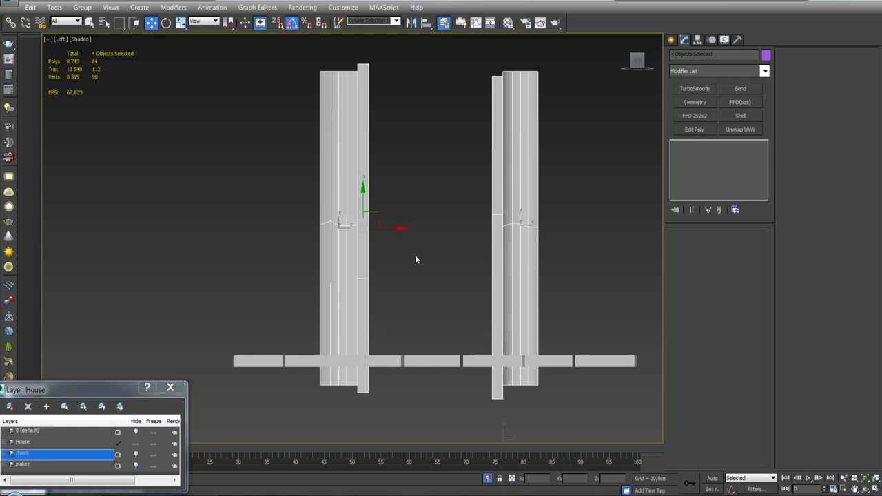
{"action": "middle_click_drag", "start_coordinate": [415, 255], "coordinate": [372, 262]}
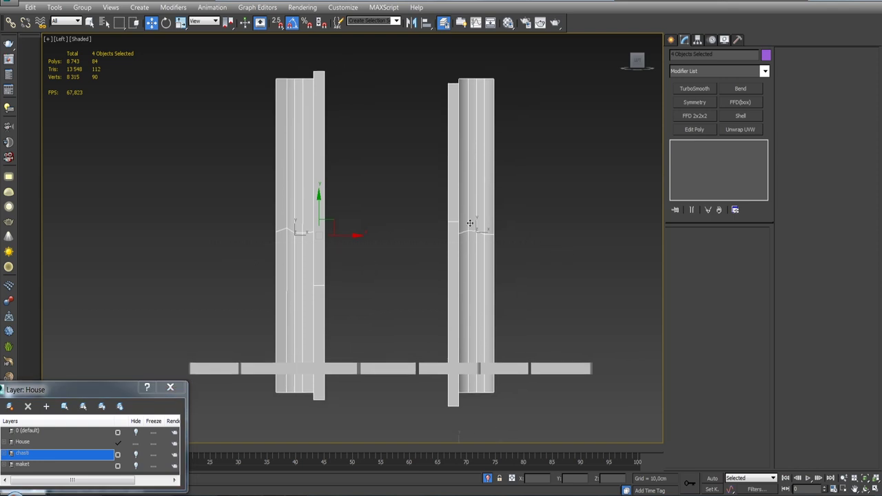
{"action": "left_click", "coordinate": [82, 8]}
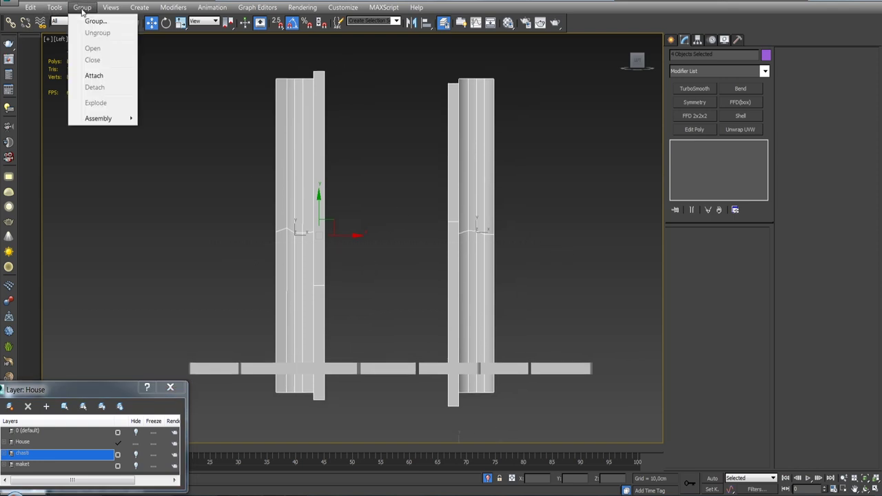
Step: Group posts brewno_066, brewno_067 and planks doska_029, doska_030 as Group008
{"action": "left_click", "coordinate": [242, 191]}
{"action": "left_click", "coordinate": [288, 173]}
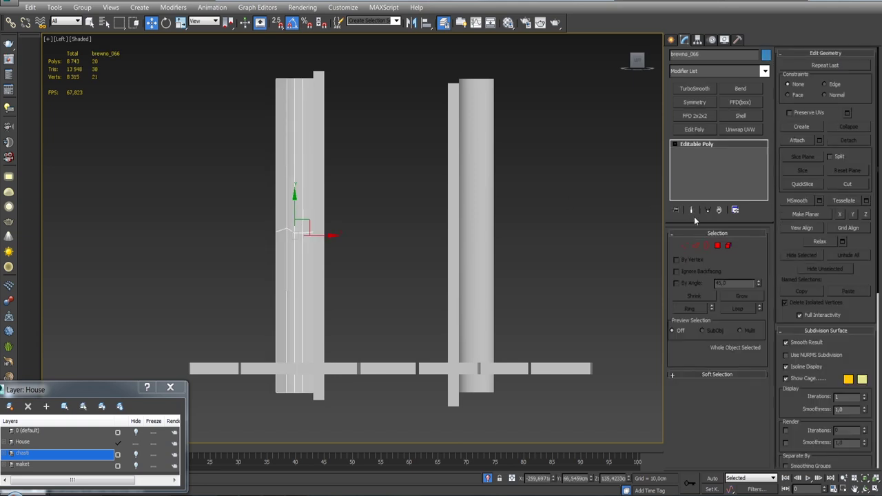
{"action": "left_click", "coordinate": [445, 194]}
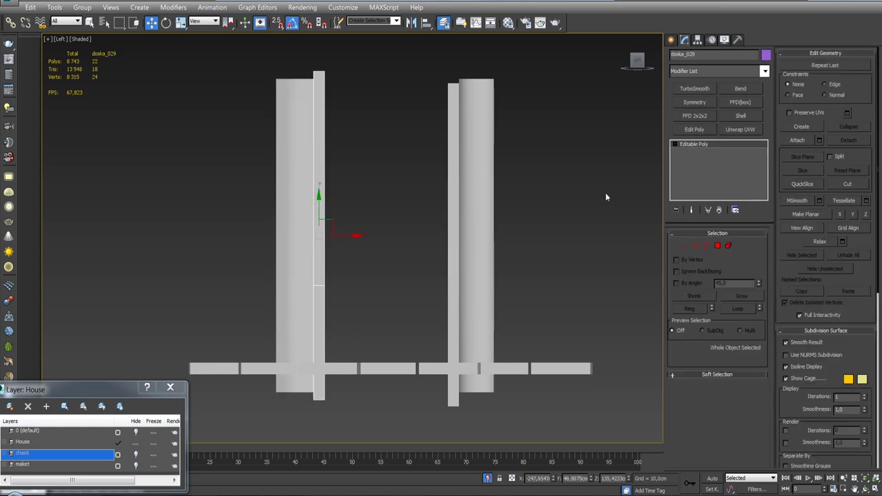
{"action": "left_click", "coordinate": [449, 184]}
{"action": "left_click", "coordinate": [479, 186]}
{"action": "left_click_drag", "start_coordinate": [560, 182], "coordinate": [521, 179]}
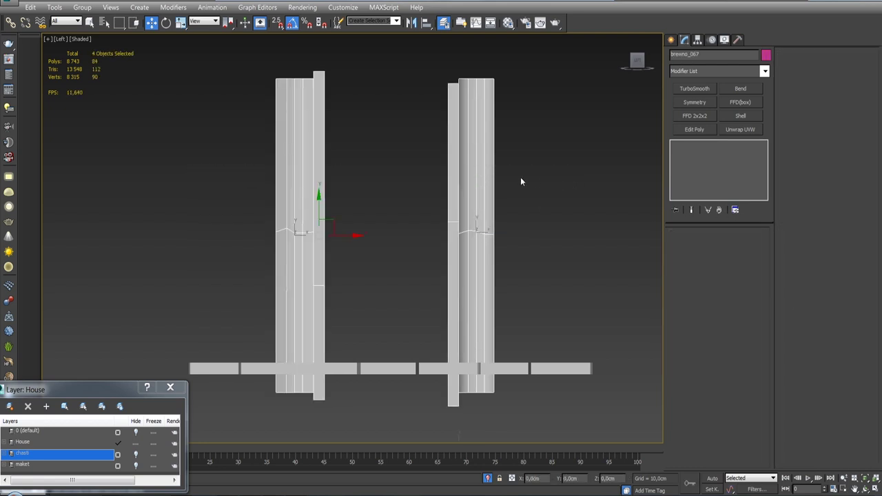
{"action": "left_click", "coordinate": [82, 7]}
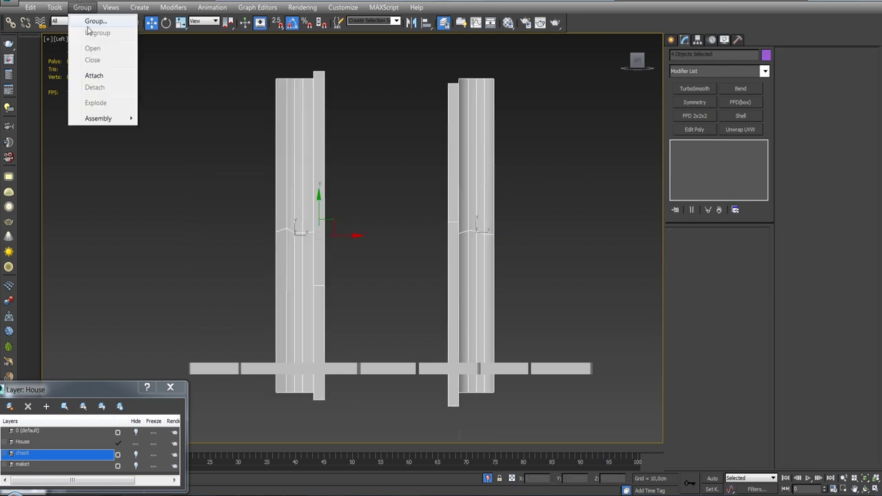
{"action": "left_click", "coordinate": [90, 23]}
{"action": "left_click", "coordinate": [451, 265]}
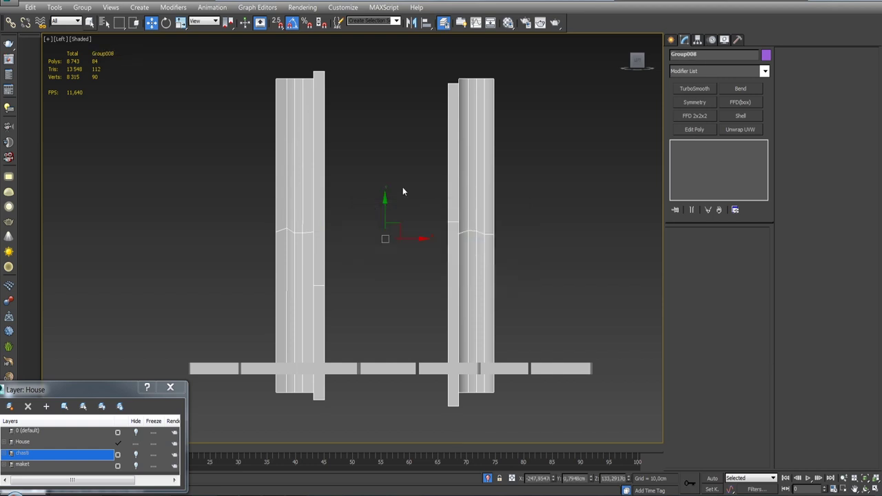
Step: Add a Slice modifier set to Remove Bottom, lowering the plane to the floor planks' top
{"action": "left_click", "coordinate": [764, 72]}
{"action": "left_click_drag", "start_coordinate": [767, 124], "coordinate": [767, 303]}
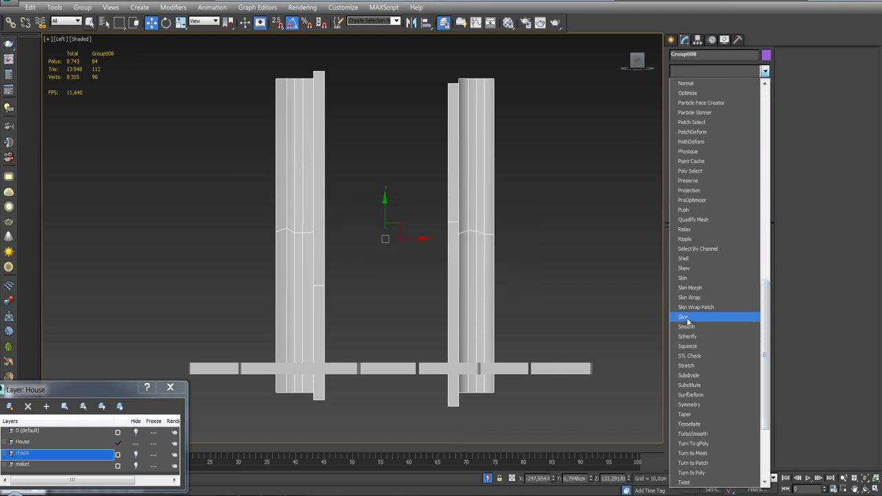
{"action": "left_click", "coordinate": [687, 317]}
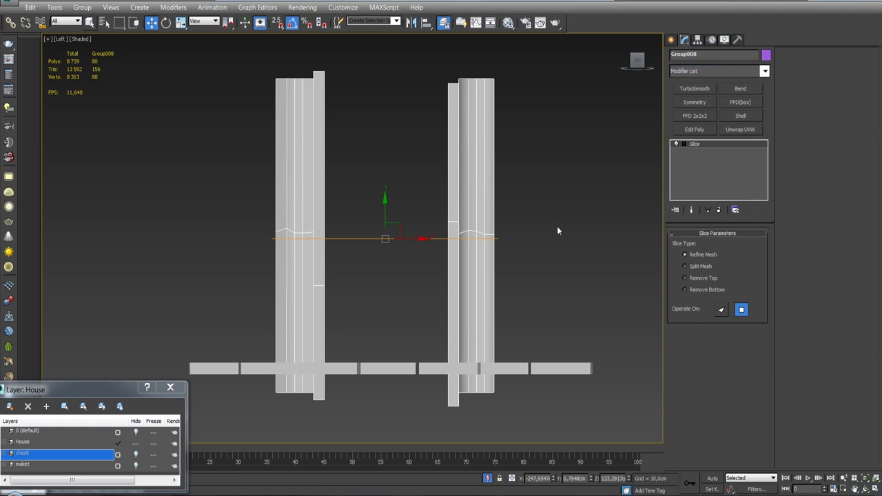
{"action": "left_click", "coordinate": [696, 145]}
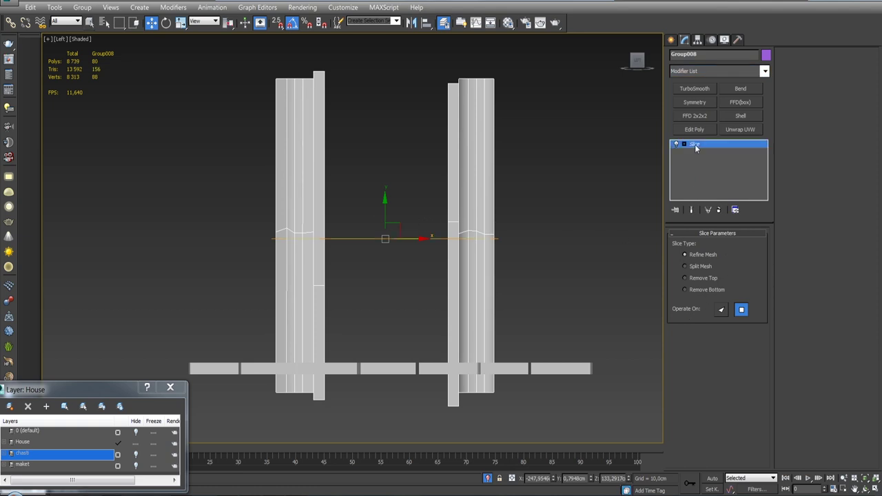
{"action": "left_click", "coordinate": [699, 278]}
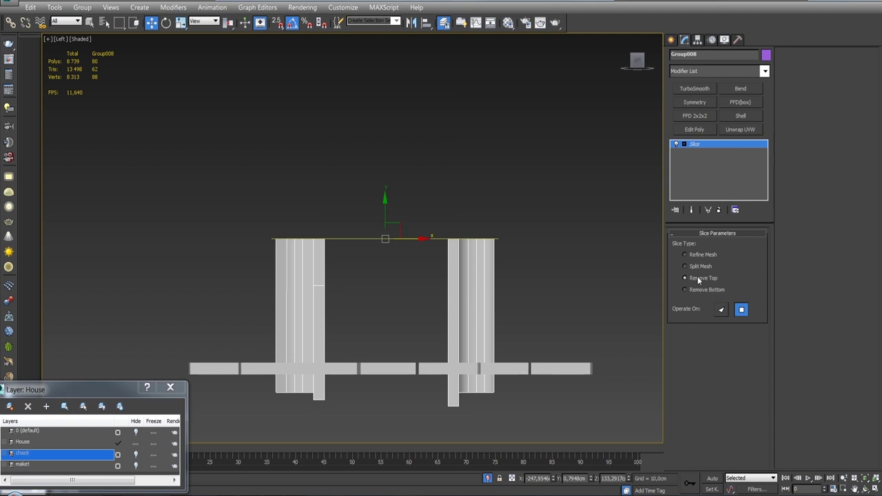
{"action": "left_click", "coordinate": [686, 289]}
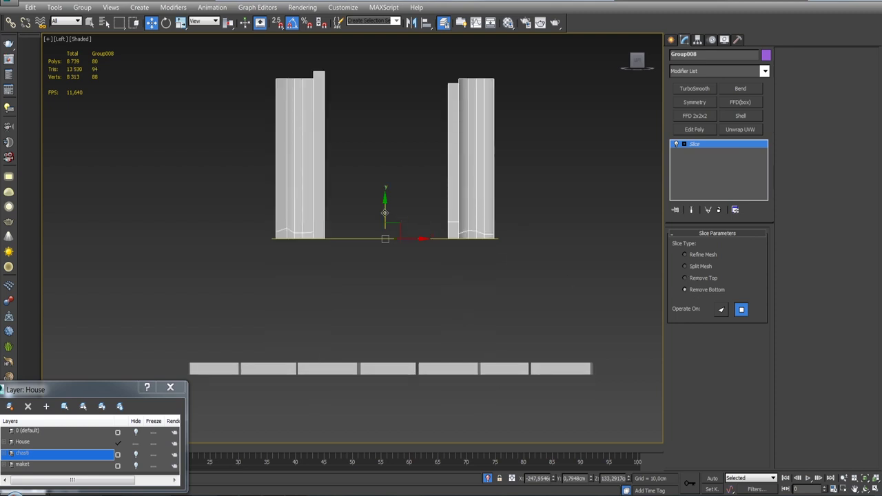
{"action": "left_click_drag", "start_coordinate": [385, 213], "coordinate": [377, 348]}
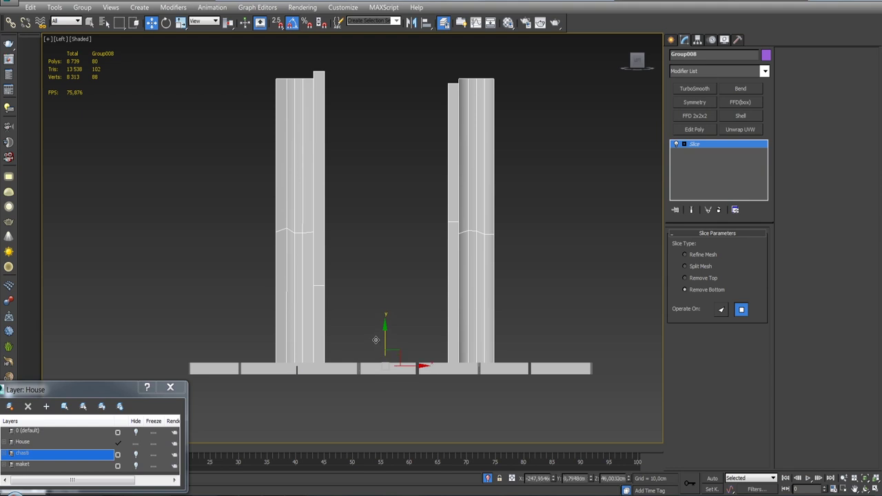
Step: Collapse the Slice modifier into Group008's board geometry
{"action": "right_click", "coordinate": [713, 149]}
{"action": "left_click", "coordinate": [745, 241]}
{"action": "mouse_move", "coordinate": [579, 262]}
{"action": "middle_mouse_down", "text": "alt"}
{"action": "mouse_move", "coordinate": [482, 276]}
{"action": "mouse_move", "coordinate": [413, 269]}
{"action": "mouse_move", "coordinate": [475, 234]}
{"action": "mouse_move", "coordinate": [476, 207]}
{"action": "mouse_move", "coordinate": [551, 242]}
{"action": "mouse_move", "coordinate": [523, 262]}
{"action": "mouse_move", "coordinate": [483, 255]}
{"action": "mouse_move", "coordinate": [494, 467]}
{"action": "middle_mouse_up", "text": "alt"}
{"action": "scroll", "coordinate": [455, 324], "scroll_direction": "up", "scroll_amount": 5}
{"action": "scroll", "coordinate": [455, 324], "scroll_direction": "down", "scroll_amount": 5}
Step: End isolation to show the whole cabin again and deselect everything
{"action": "left_click", "coordinate": [488, 478]}
{"action": "left_click", "coordinate": [512, 362]}
{"action": "scroll", "coordinate": [428, 241], "scroll_direction": "up", "scroll_amount": 5}
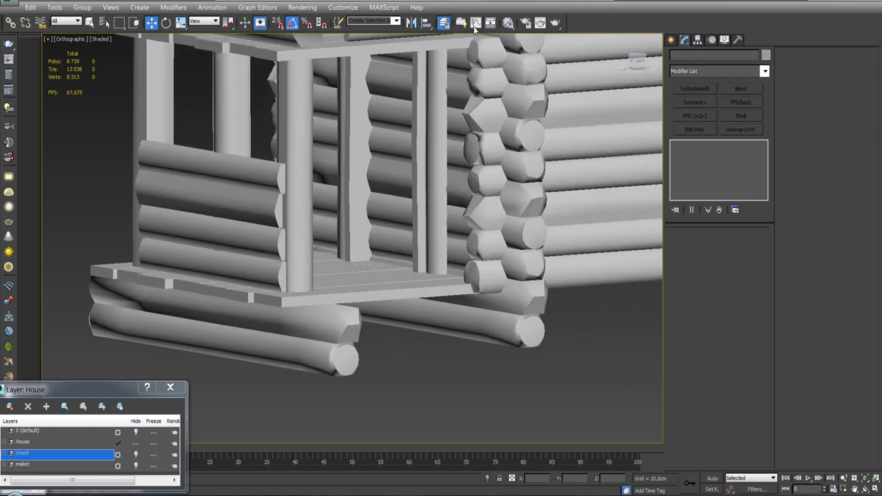
Step: Open the Material Editor and display the checker material shaded on the house
{"action": "key", "text": "m"}
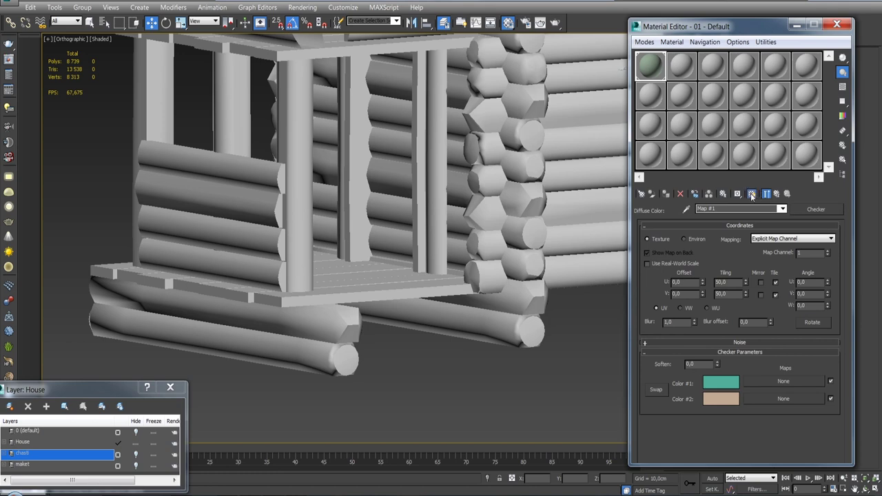
{"action": "left_click", "coordinate": [752, 196]}
{"action": "middle_click_drag", "start_coordinate": [422, 138], "coordinate": [462, 86], "text": "alt"}
{"action": "scroll", "coordinate": [311, 149], "scroll_direction": "up", "scroll_amount": 2}
{"action": "scroll", "coordinate": [311, 150], "scroll_direction": "up", "scroll_amount": 4}
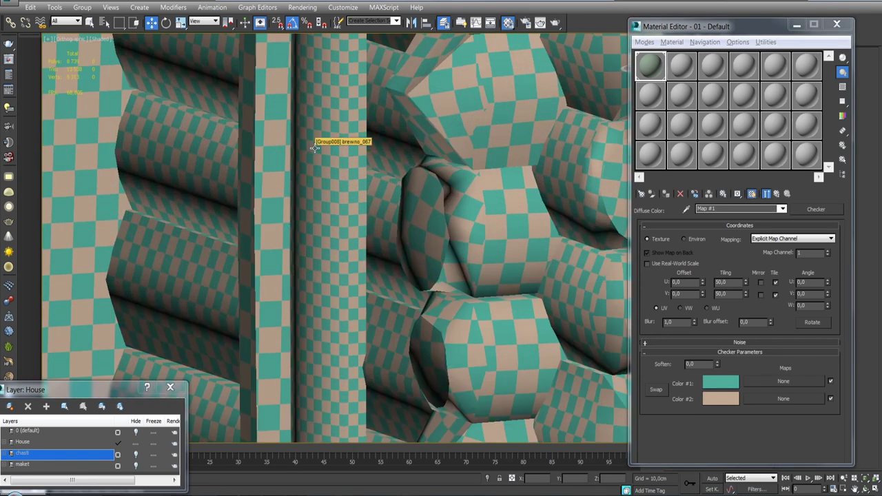
Step: Select the vertical post beside the door and inspect it from several angles
{"action": "left_click", "coordinate": [314, 147]}
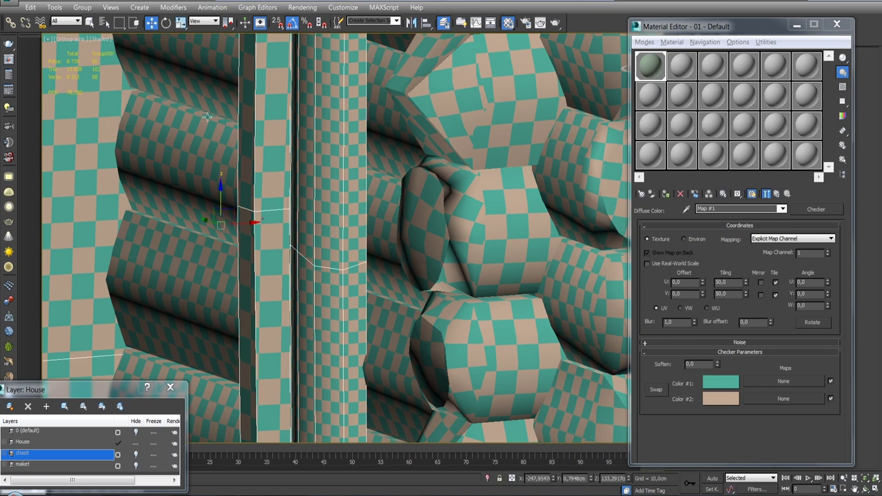
{"action": "left_click", "coordinate": [82, 7]}
{"action": "left_click", "coordinate": [90, 33]}
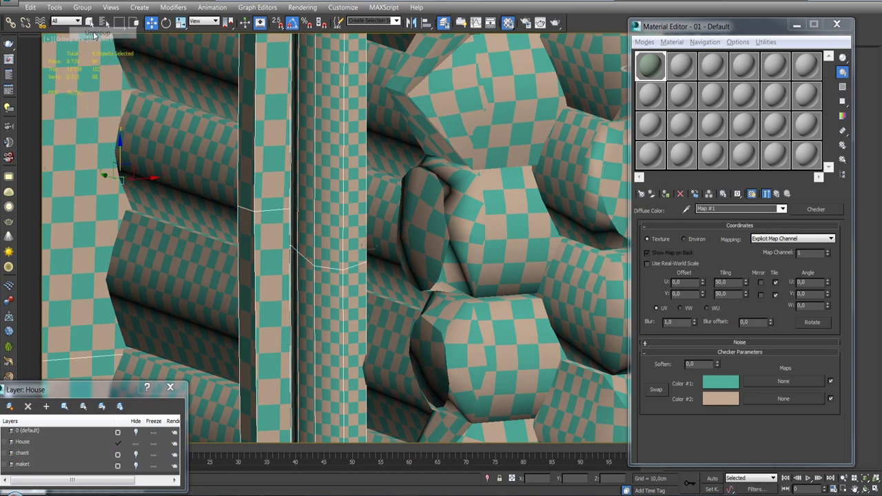
{"action": "scroll", "coordinate": [533, 331], "scroll_direction": "down", "scroll_amount": 5}
{"action": "middle_click_drag", "start_coordinate": [534, 332], "coordinate": [341, 184], "text": "alt"}
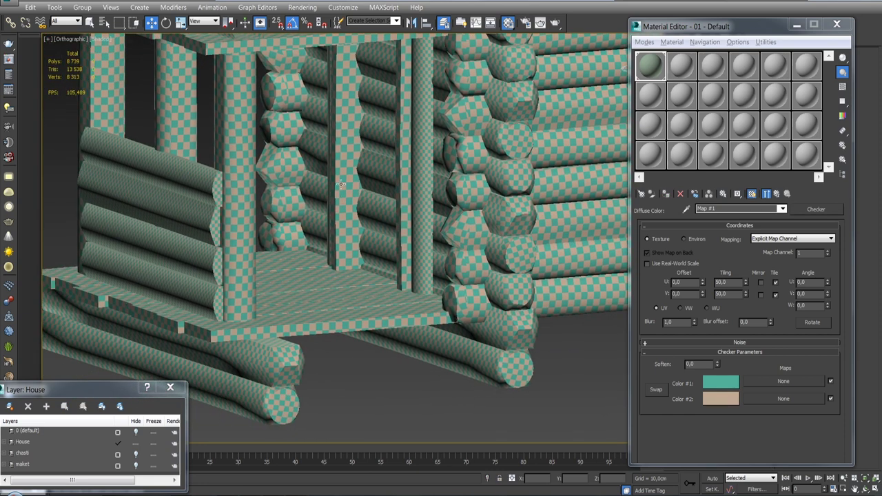
{"action": "left_click", "coordinate": [340, 184]}
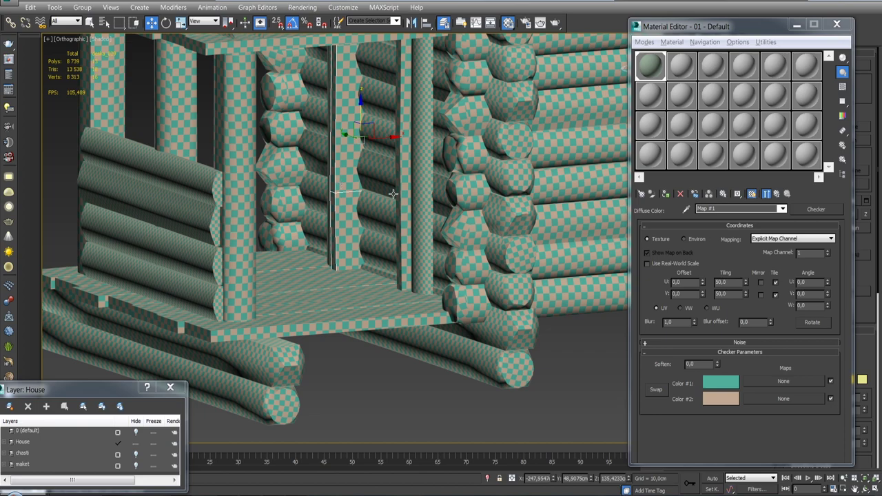
{"action": "mouse_move", "coordinate": [439, 194]}
{"action": "middle_mouse_down", "text": "alt"}
{"action": "mouse_move", "coordinate": [468, 193]}
{"action": "mouse_move", "coordinate": [425, 163]}
{"action": "mouse_move", "coordinate": [433, 190]}
{"action": "middle_mouse_up", "text": "alt"}
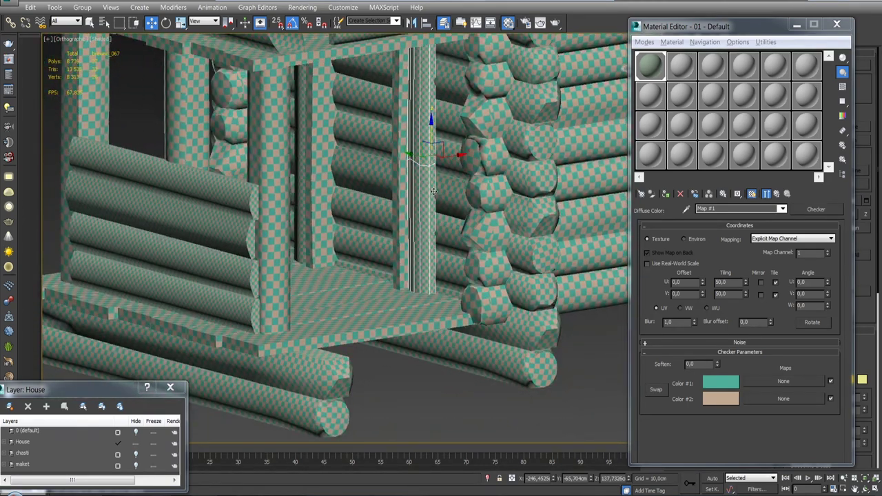
{"action": "scroll", "coordinate": [436, 187], "scroll_direction": "down", "scroll_amount": 4}
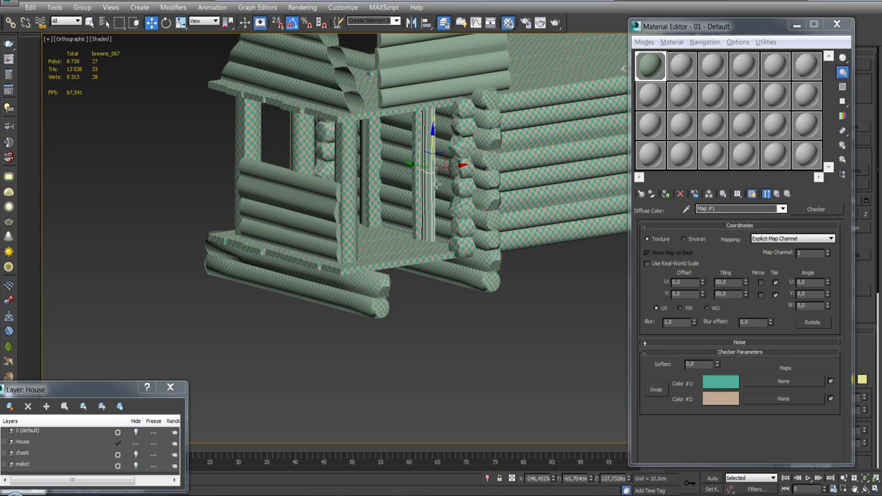
Step: Start the corner selection with log ends brewno_033 and brewno_034
{"action": "scroll", "coordinate": [321, 198], "scroll_direction": "up", "scroll_amount": 5}
{"action": "scroll", "coordinate": [331, 175], "scroll_direction": "up", "scroll_amount": 2}
{"action": "left_click", "coordinate": [331, 175]}
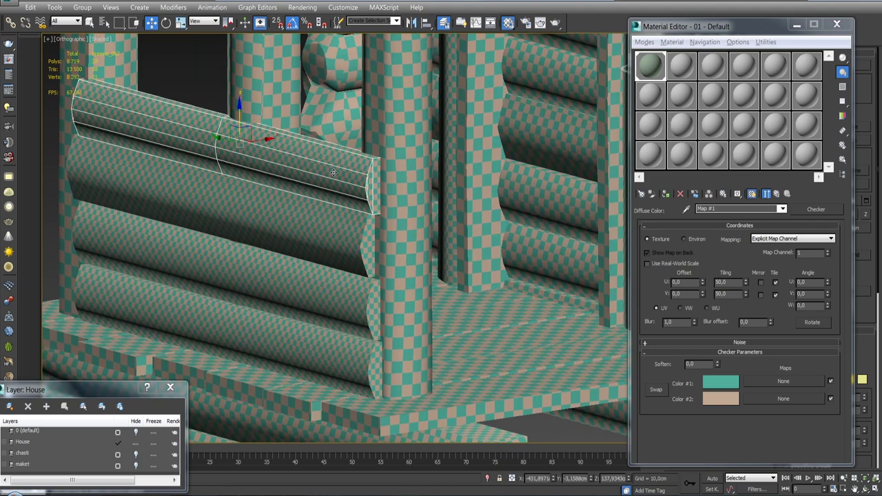
{"action": "scroll", "coordinate": [332, 174], "scroll_direction": "down", "scroll_amount": 3}
{"action": "mouse_move", "coordinate": [332, 174]}
{"action": "middle_mouse_down", "text": "alt"}
{"action": "mouse_move", "coordinate": [289, 180]}
{"action": "mouse_move", "coordinate": [346, 200]}
{"action": "mouse_move", "coordinate": [426, 210]}
{"action": "mouse_move", "coordinate": [285, 229]}
{"action": "mouse_move", "coordinate": [360, 428]}
{"action": "mouse_move", "coordinate": [373, 413]}
{"action": "mouse_move", "coordinate": [397, 230]}
{"action": "middle_mouse_up", "text": "alt"}
{"action": "scroll", "coordinate": [289, 179], "scroll_direction": "up", "scroll_amount": 2}
{"action": "scroll", "coordinate": [397, 230], "scroll_direction": "up", "scroll_amount": 3}
{"action": "scroll", "coordinate": [398, 230], "scroll_direction": "up", "scroll_amount": 2}
{"action": "left_click", "coordinate": [397, 230]}
{"action": "mouse_move", "coordinate": [395, 191]}
{"action": "middle_mouse_down", "text": "alt"}
{"action": "mouse_move", "coordinate": [427, 207]}
{"action": "mouse_move", "coordinate": [373, 200]}
{"action": "mouse_move", "coordinate": [407, 193]}
{"action": "mouse_move", "coordinate": [388, 196]}
{"action": "mouse_move", "coordinate": [406, 270]}
{"action": "middle_mouse_up", "text": "alt"}
{"action": "left_click", "coordinate": [386, 260]}
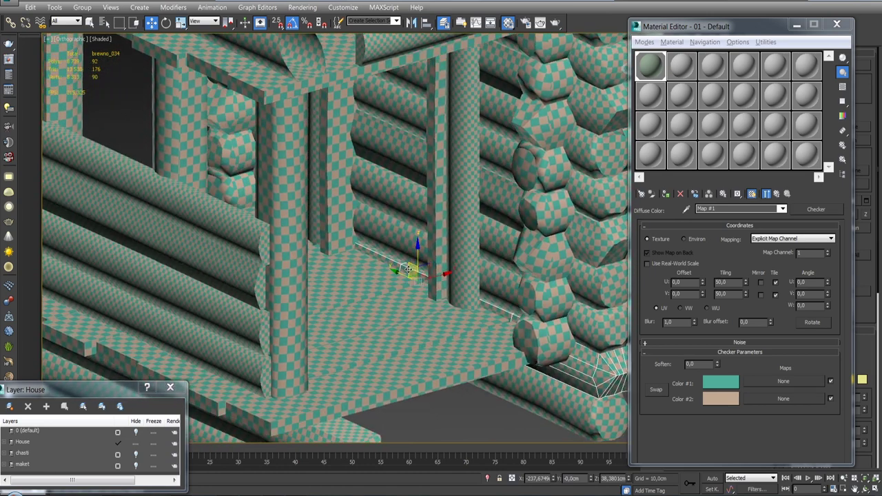
Step: Add the remaining log ends up the corner column, through the top log
{"action": "left_click", "coordinate": [402, 245], "text": "ctrl"}
{"action": "left_click", "coordinate": [400, 207], "text": "ctrl"}
{"action": "left_click", "coordinate": [398, 155], "text": "ctrl"}
{"action": "left_click", "coordinate": [406, 113], "text": "ctrl"}
{"action": "middle_click_drag", "start_coordinate": [406, 113], "coordinate": [391, 236], "text": "alt"}
{"action": "left_click", "coordinate": [393, 192], "text": "ctrl"}
{"action": "left_click", "coordinate": [393, 163], "text": "ctrl"}
{"action": "left_click", "coordinate": [393, 121], "text": "ctrl"}
{"action": "mouse_move", "coordinate": [393, 121]}
{"action": "middle_mouse_down", "text": "alt"}
{"action": "mouse_move", "coordinate": [414, 289]}
{"action": "mouse_move", "coordinate": [399, 130]}
{"action": "mouse_move", "coordinate": [624, 68]}
{"action": "middle_mouse_up", "text": "alt"}
{"action": "left_click", "coordinate": [367, 113], "text": "ctrl"}
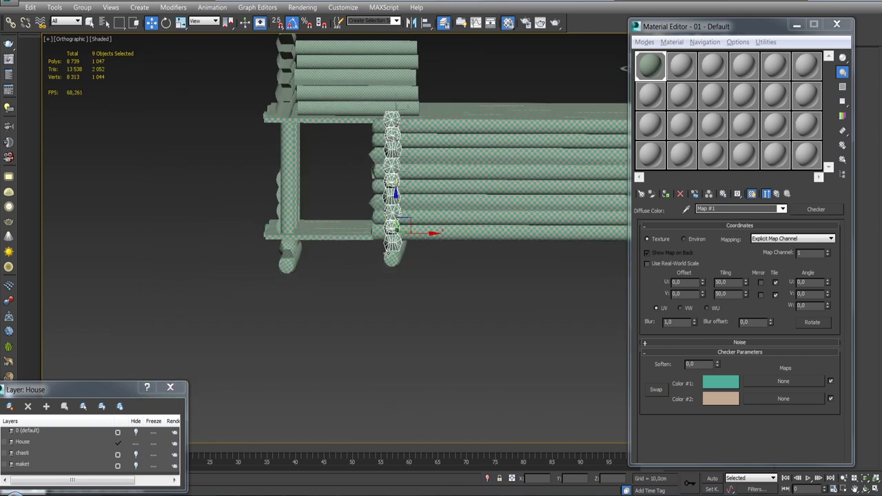
Step: Clone the nine selected log ends and move the copies onto the chasti layer
{"action": "right_click", "coordinate": [390, 255]}
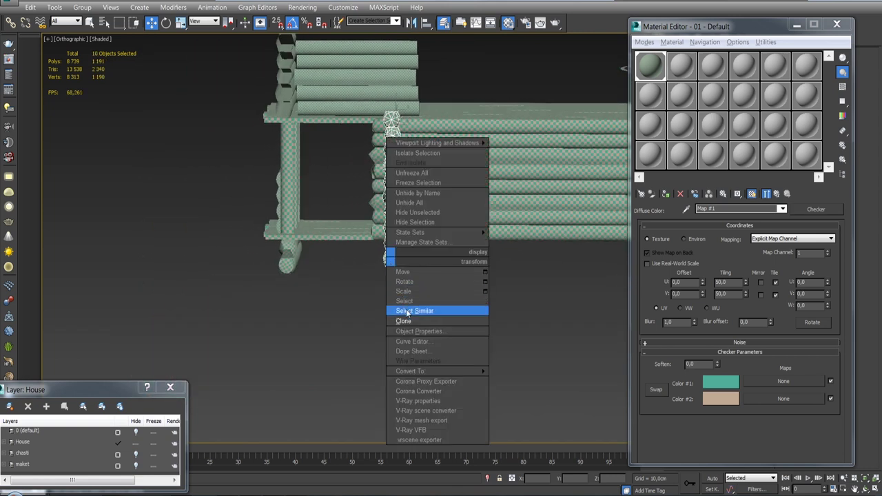
{"action": "left_click", "coordinate": [403, 321]}
{"action": "left_click", "coordinate": [405, 290]}
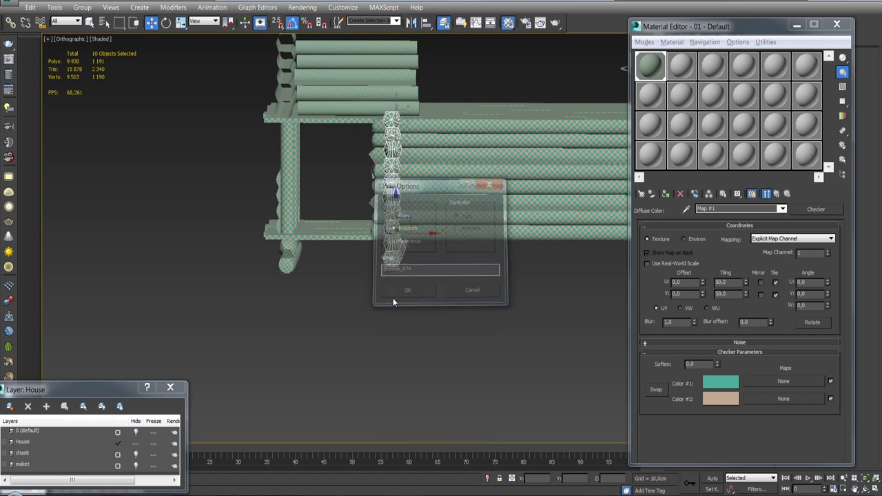
{"action": "left_click", "coordinate": [23, 453]}
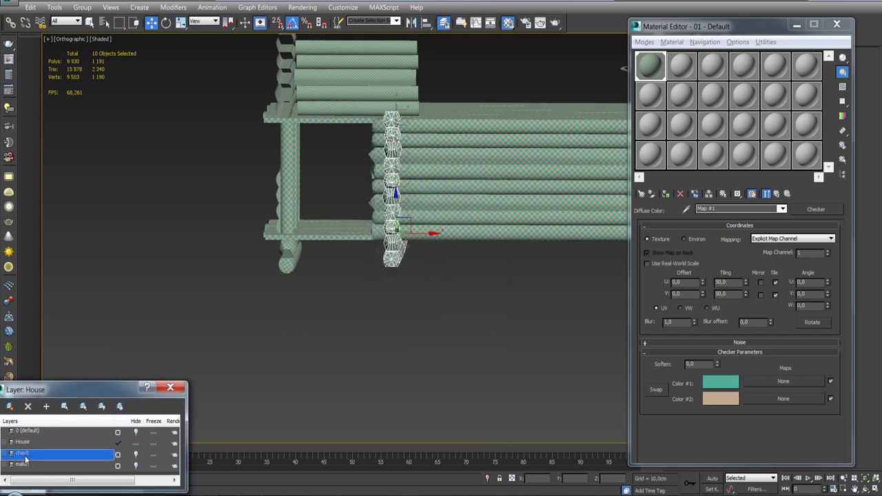
{"action": "left_click", "coordinate": [47, 407]}
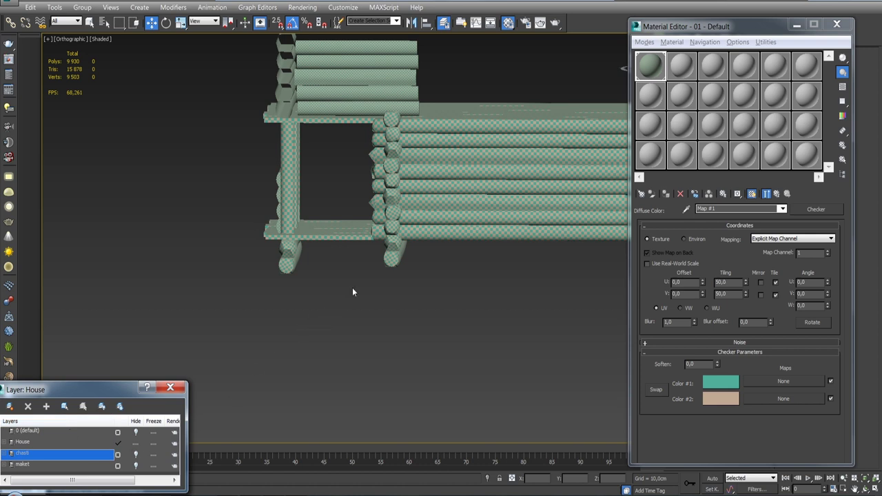
Step: Switch off the checker shading in the viewport and close the Material Editor
{"action": "left_click", "coordinate": [394, 229]}
{"action": "middle_click_drag", "start_coordinate": [394, 228], "coordinate": [429, 231], "text": "alt"}
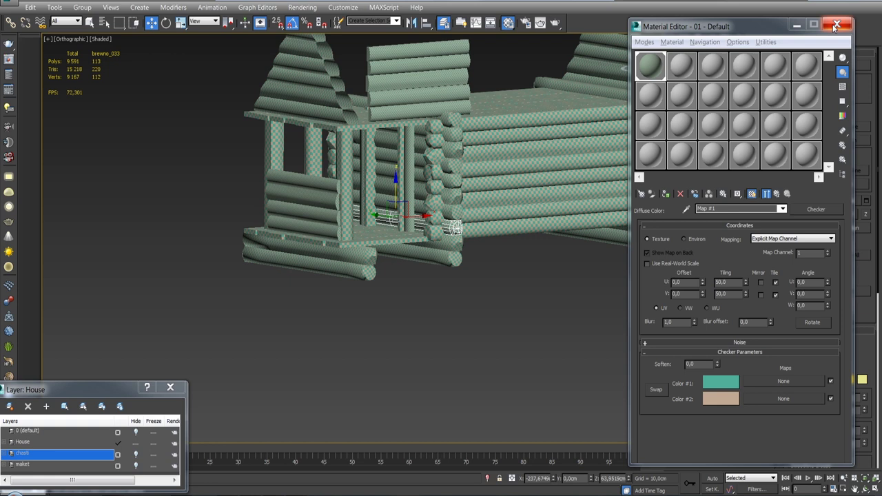
{"action": "left_click", "coordinate": [753, 194]}
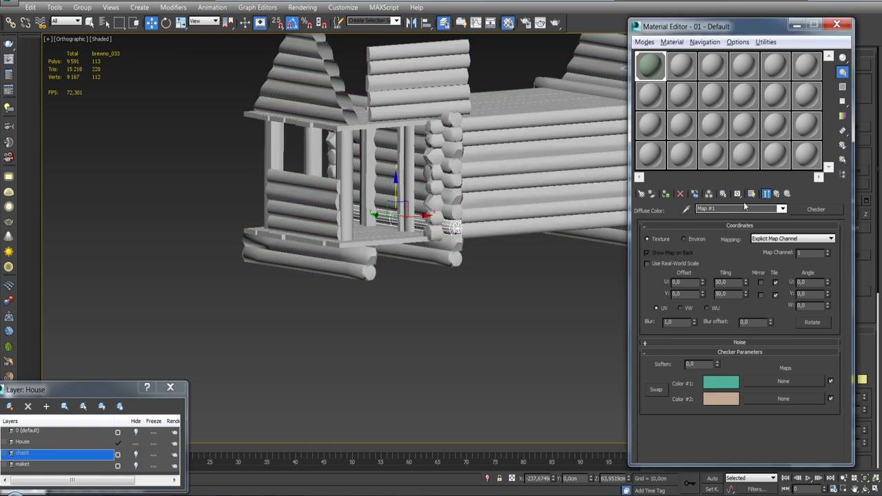
{"action": "left_click", "coordinate": [837, 26]}
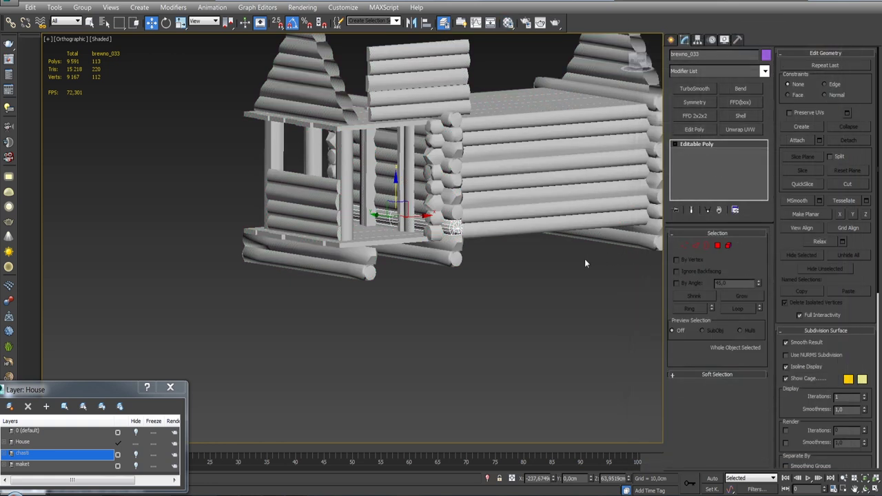
{"action": "scroll", "coordinate": [455, 235], "scroll_direction": "up", "scroll_amount": 2}
{"action": "scroll", "coordinate": [455, 235], "scroll_direction": "up", "scroll_amount": 2}
{"action": "left_click", "coordinate": [443, 268]}
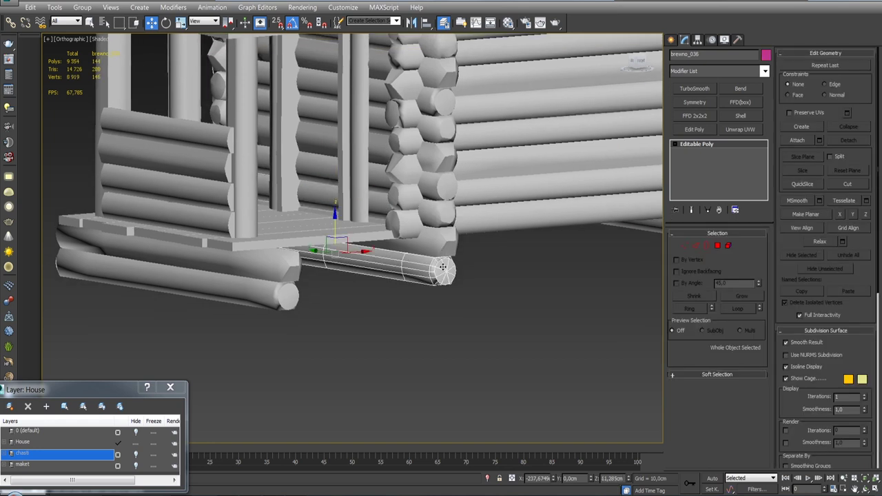
Step: Check the logs beside the door one by one, brevno_034 up to brewno_027
{"action": "left_click", "coordinate": [447, 242]}
{"action": "left_click", "coordinate": [445, 214], "text": "ctrl"}
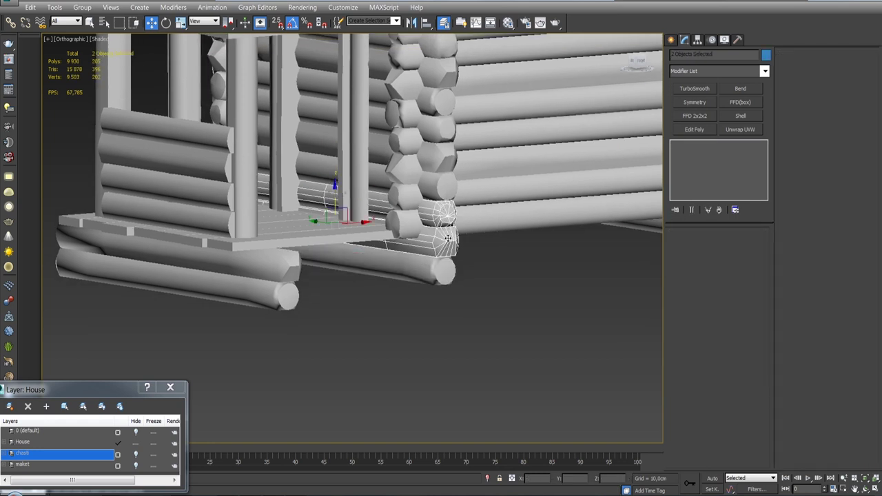
{"action": "left_click", "coordinate": [503, 291]}
{"action": "left_click", "coordinate": [452, 247]}
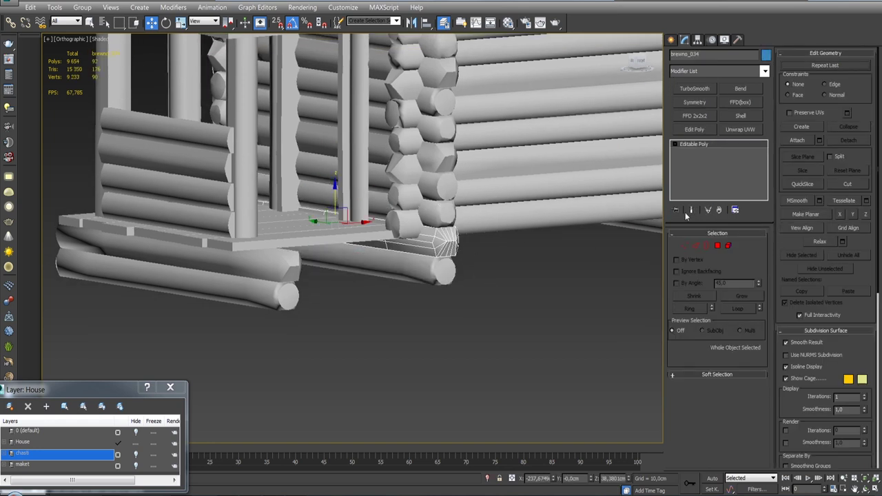
{"action": "left_click", "coordinate": [434, 214]}
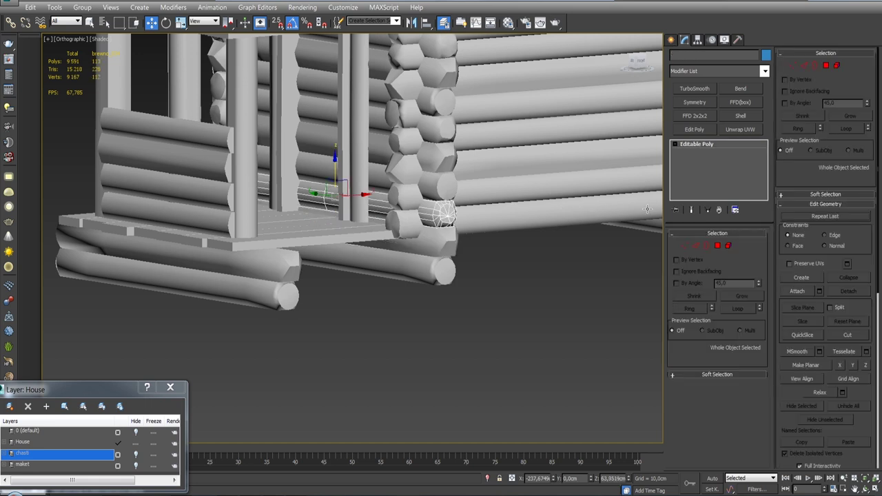
{"action": "left_click", "coordinate": [468, 184]}
{"action": "left_click", "coordinate": [449, 161]}
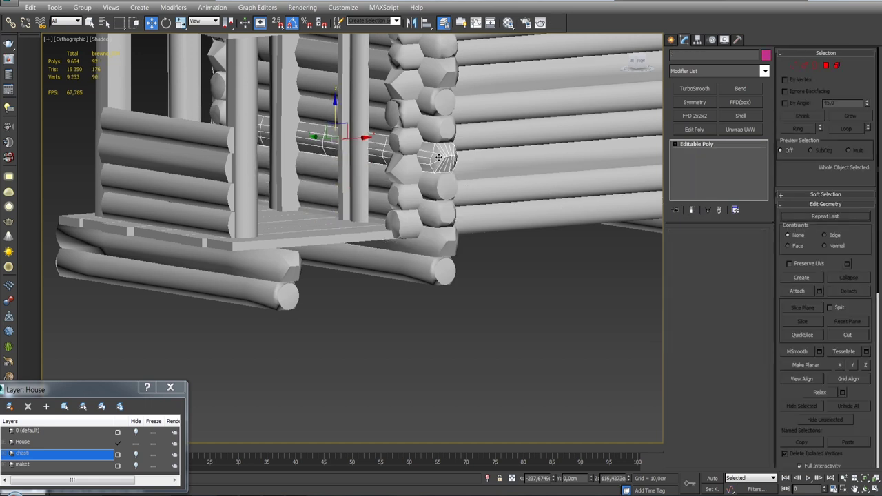
{"action": "left_click", "coordinate": [458, 135]}
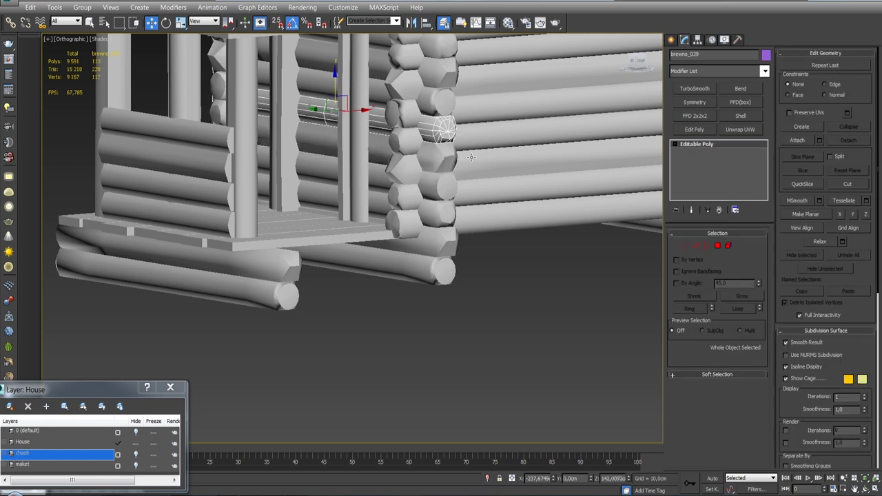
{"action": "middle_click_drag", "start_coordinate": [458, 135], "coordinate": [619, 257], "text": "alt"}
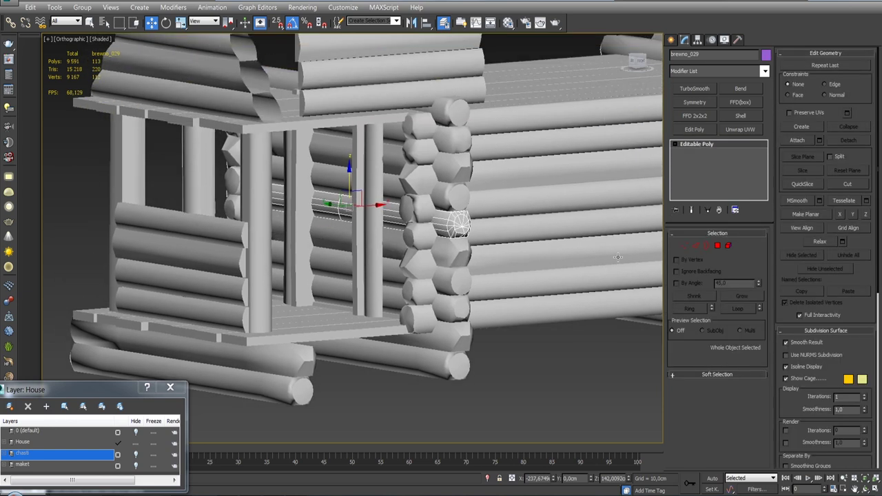
{"action": "left_click", "coordinate": [457, 198]}
{"action": "left_click", "coordinate": [455, 172]}
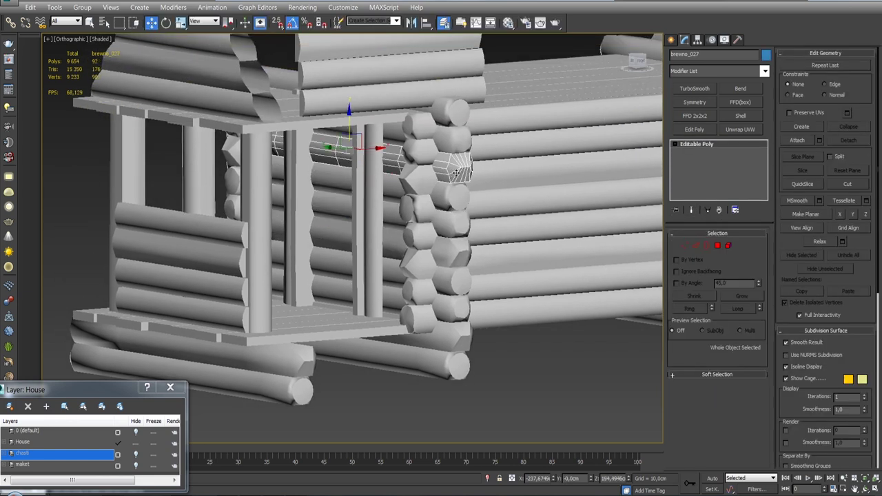
{"action": "middle_click_drag", "start_coordinate": [442, 207], "coordinate": [461, 228], "text": "alt"}
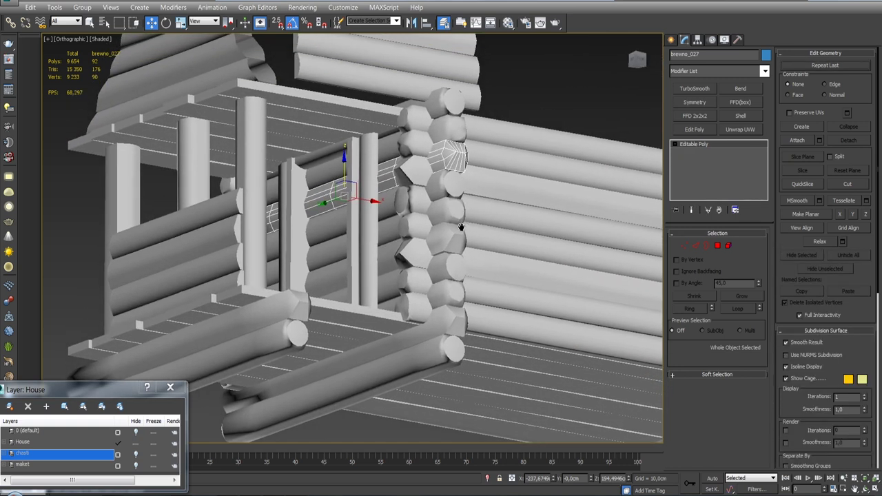
Step: Select the eight stacked log ends beside the door, from brewno_026 down to the bottom
{"action": "left_click", "coordinate": [455, 131]}
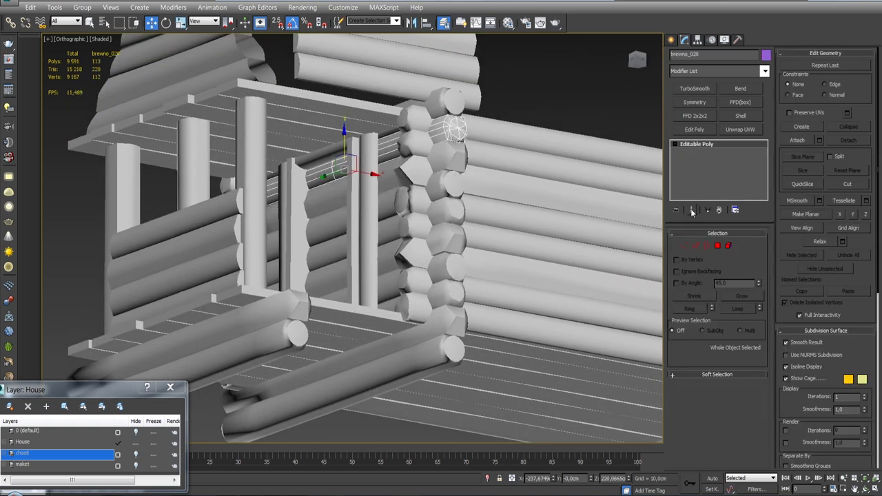
{"action": "left_click", "coordinate": [460, 158], "text": "ctrl"}
{"action": "left_click", "coordinate": [457, 185], "text": "ctrl"}
{"action": "left_click", "coordinate": [453, 212], "text": "ctrl"}
{"action": "left_click", "coordinate": [453, 240], "text": "ctrl"}
{"action": "left_click", "coordinate": [454, 268], "text": "ctrl"}
{"action": "left_click", "coordinate": [453, 294], "text": "ctrl"}
{"action": "left_click", "coordinate": [453, 319], "text": "ctrl"}
{"action": "mouse_move", "coordinate": [452, 318]}
{"action": "middle_mouse_down", "text": "alt"}
{"action": "mouse_move", "coordinate": [363, 243]}
{"action": "mouse_move", "coordinate": [300, 230]}
{"action": "middle_mouse_up", "text": "alt"}
Step: Add the two vertical door posts and isolate the door wall pieces
{"action": "left_click", "coordinate": [295, 227], "text": "ctrl"}
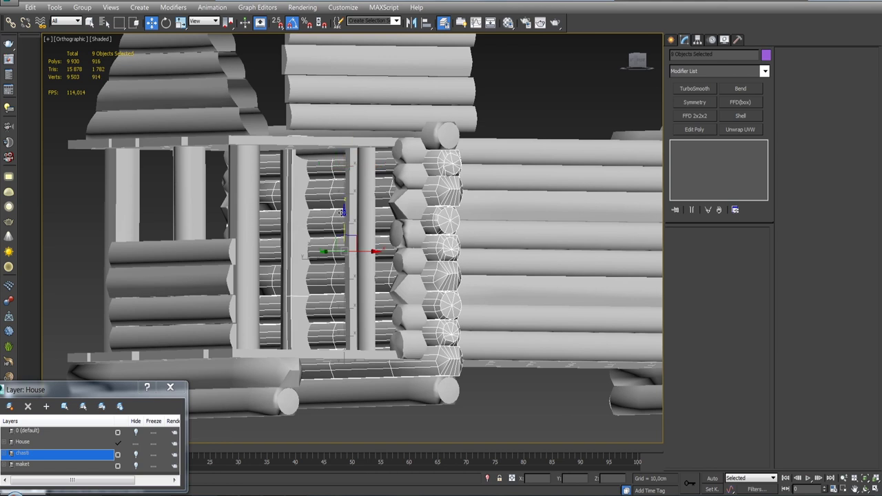
{"action": "left_click", "coordinate": [349, 198], "text": "ctrl"}
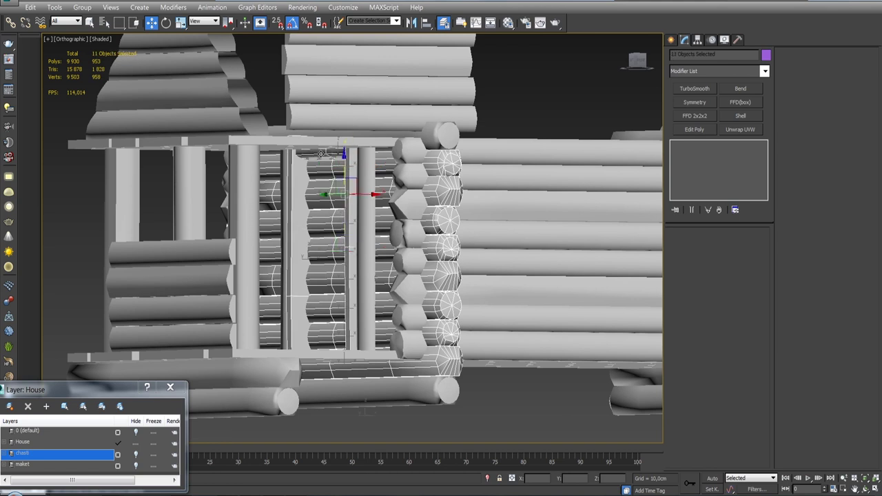
{"action": "middle_click_drag", "start_coordinate": [322, 153], "coordinate": [338, 255], "text": "alt"}
{"action": "left_click", "coordinate": [487, 479]}
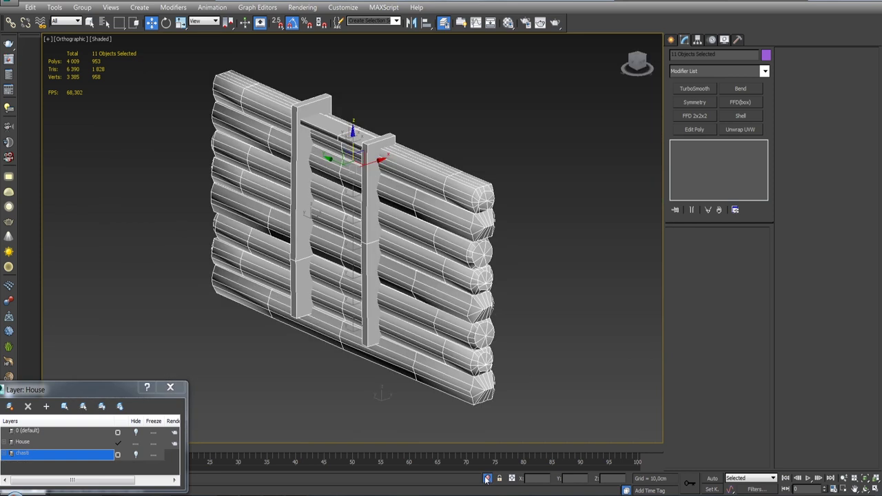
{"action": "middle_click_drag", "start_coordinate": [473, 411], "coordinate": [473, 314], "text": "alt"}
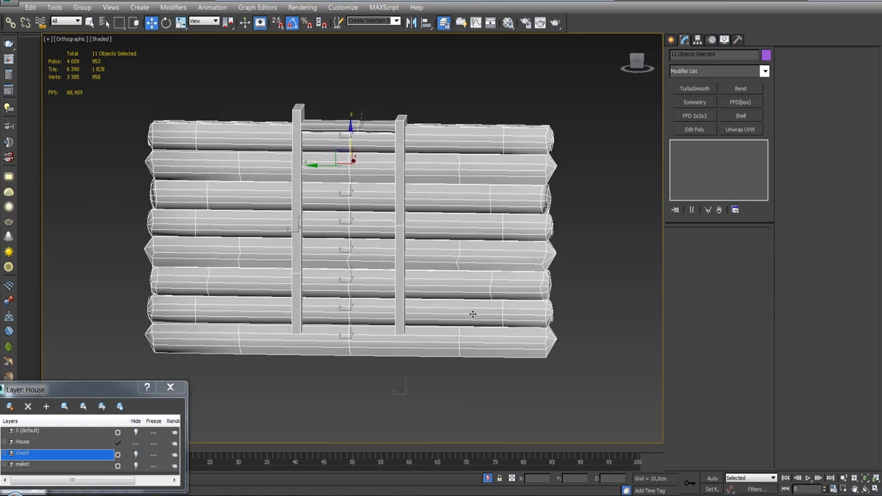
Step: Box-select the eight logs without the posts and group them as Group008
{"action": "left_click", "coordinate": [357, 92]}
{"action": "left_click_drag", "start_coordinate": [360, 78], "coordinate": [366, 196]}
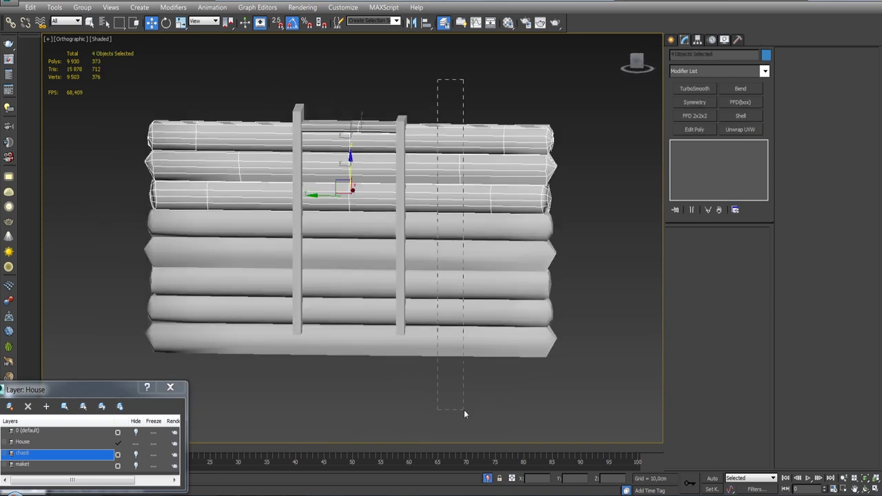
{"action": "left_click_drag", "start_coordinate": [464, 414], "coordinate": [464, 412]}
{"action": "left_click", "coordinate": [82, 7]}
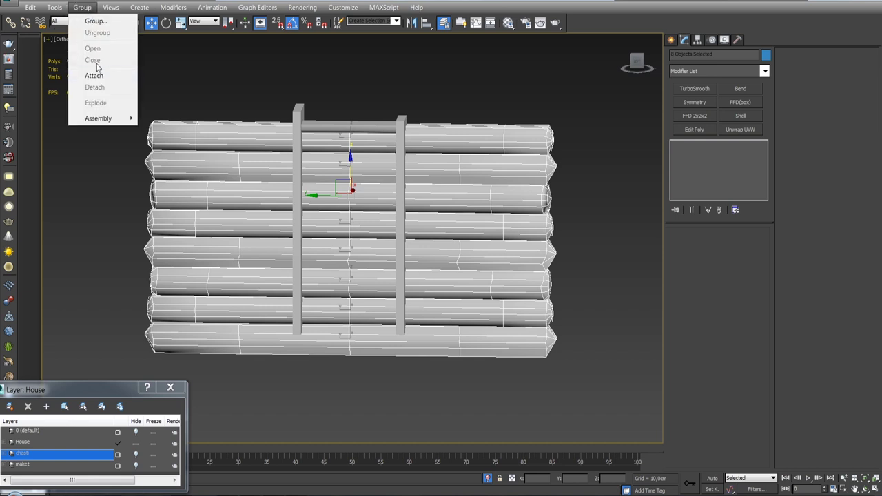
{"action": "left_click", "coordinate": [102, 24]}
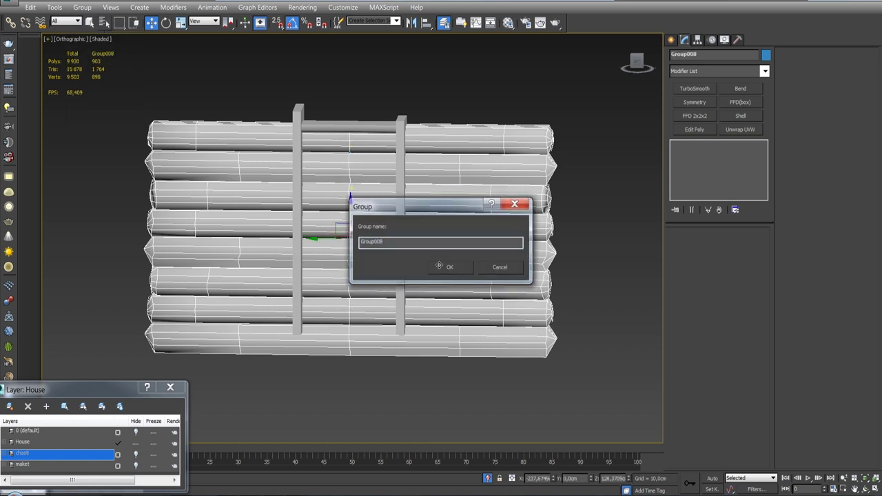
{"action": "left_click", "coordinate": [446, 265]}
{"action": "middle_click_drag", "start_coordinate": [428, 241], "coordinate": [441, 238], "text": "alt"}
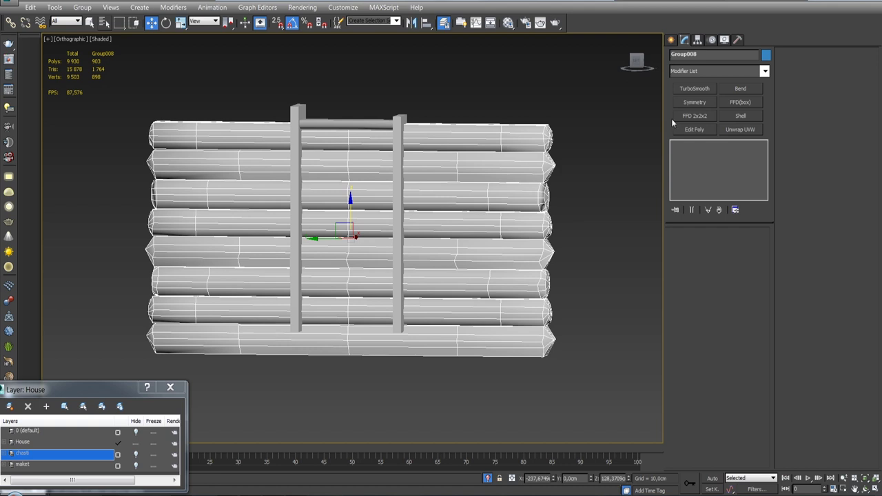
Step: In the left view, add a Slice modifier to the log group and rotate its plane vertical
{"action": "key", "text": "l"}
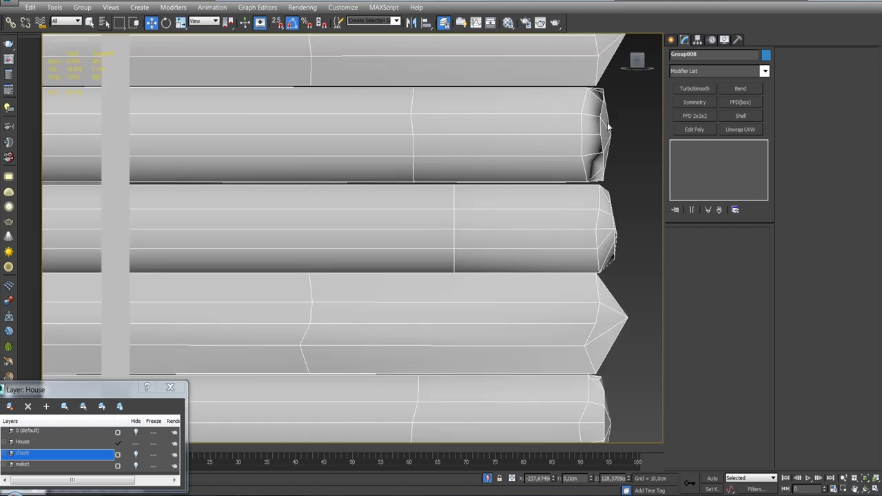
{"action": "left_click", "coordinate": [766, 71]}
{"action": "scroll", "coordinate": [781, 258], "scroll_direction": "down", "scroll_amount": 5}
{"action": "scroll", "coordinate": [781, 258], "scroll_direction": "down", "scroll_amount": 5}
{"action": "scroll", "coordinate": [781, 259], "scroll_direction": "down", "scroll_amount": 3}
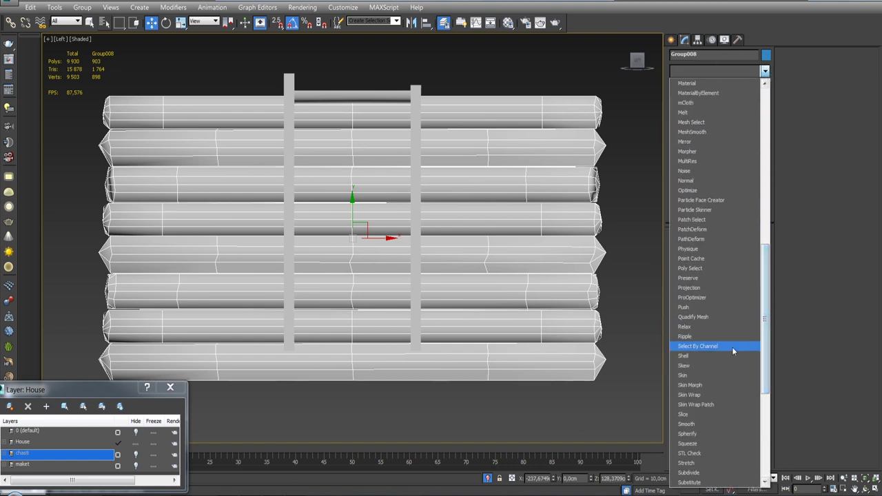
{"action": "left_click", "coordinate": [701, 413]}
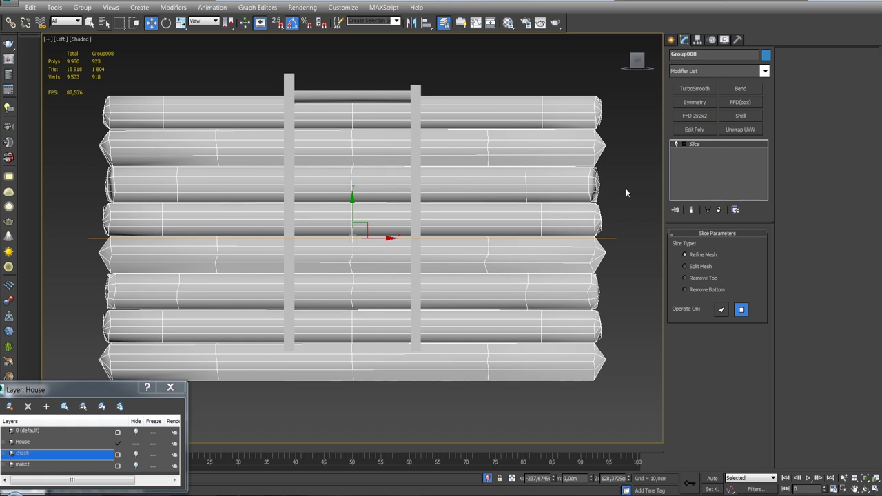
{"action": "left_click", "coordinate": [697, 144]}
{"action": "key", "text": "e"}
{"action": "left_click_drag", "start_coordinate": [375, 211], "coordinate": [446, 259]}
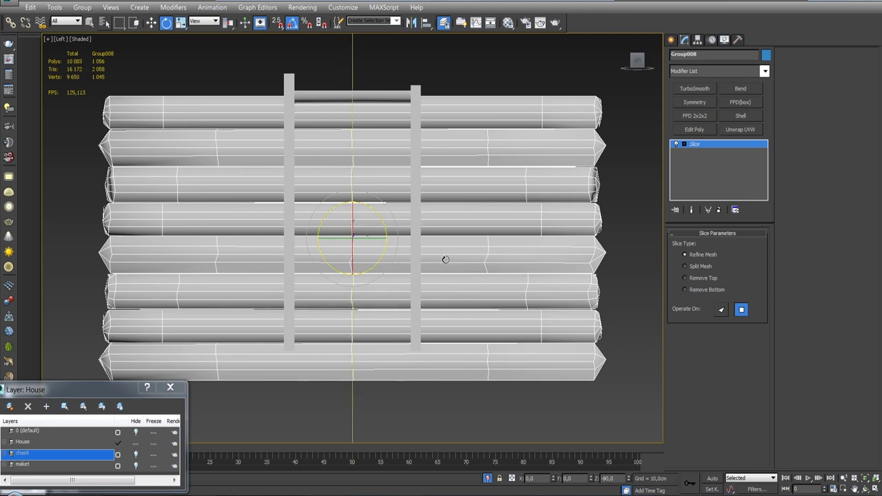
Step: Place the slice plane on the right door board, set Remove Top, and Collapse All
{"action": "key", "text": "w"}
{"action": "left_click_drag", "start_coordinate": [384, 239], "coordinate": [446, 241]}
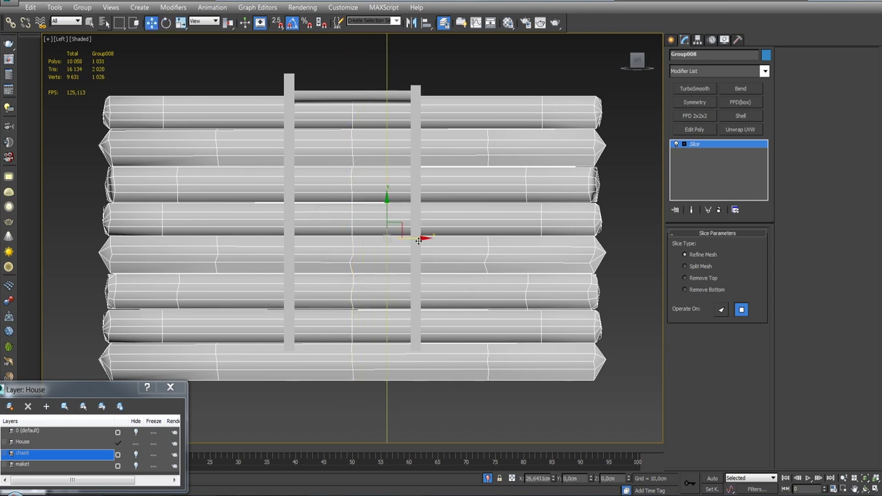
{"action": "left_click", "coordinate": [702, 278]}
{"action": "left_click_drag", "start_coordinate": [446, 239], "coordinate": [447, 245]}
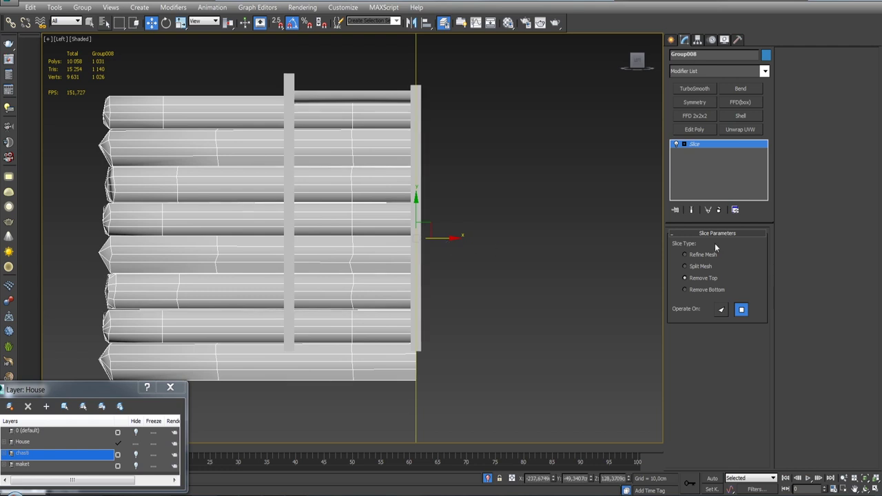
{"action": "right_click", "coordinate": [708, 145]}
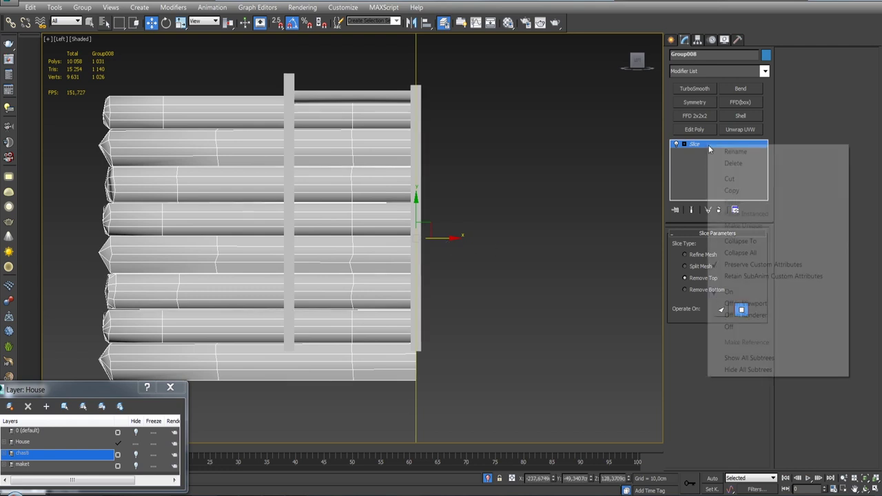
{"action": "left_click", "coordinate": [749, 246]}
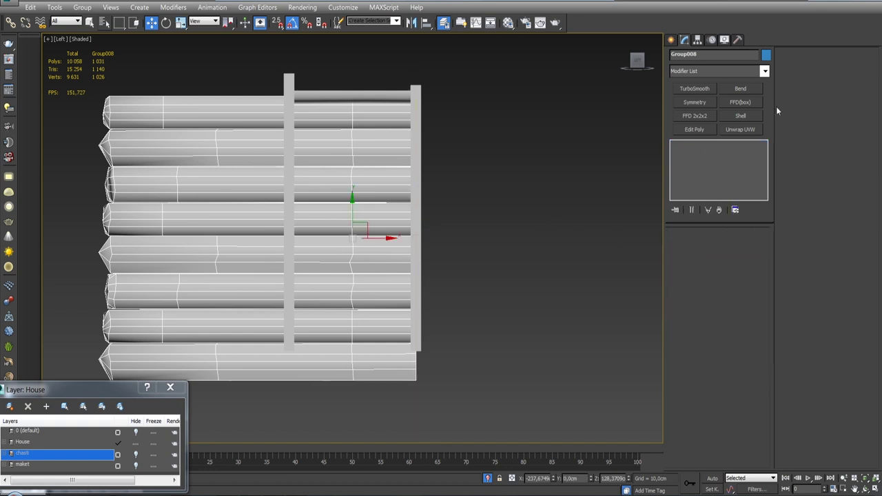
Step: Add a Slice, stand its plane vertical on the left door board, and try Remove Top/Bottom
{"action": "left_click", "coordinate": [765, 71]}
{"action": "scroll", "coordinate": [723, 242], "scroll_direction": "down", "scroll_amount": 5}
{"action": "scroll", "coordinate": [730, 290], "scroll_direction": "down", "scroll_amount": 10}
{"action": "scroll", "coordinate": [759, 325], "scroll_direction": "down", "scroll_amount": 5}
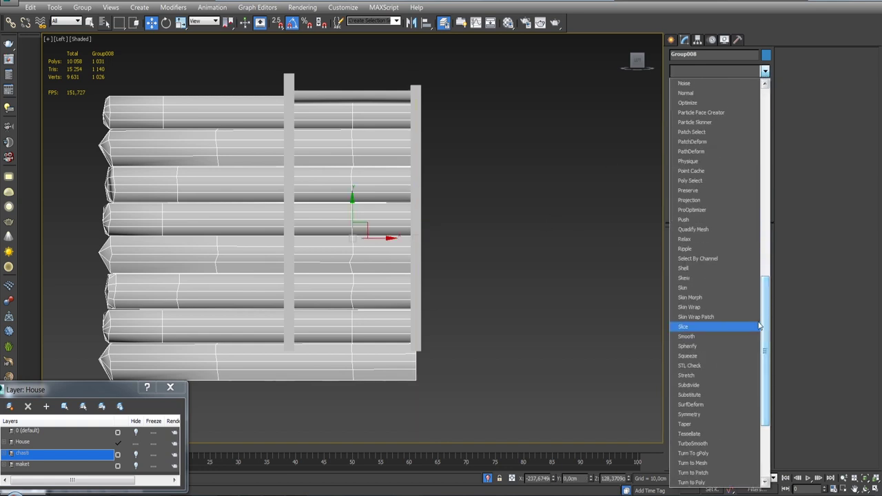
{"action": "left_click", "coordinate": [704, 326]}
{"action": "left_click_drag", "start_coordinate": [371, 232], "coordinate": [315, 228]}
{"action": "left_click", "coordinate": [709, 144]}
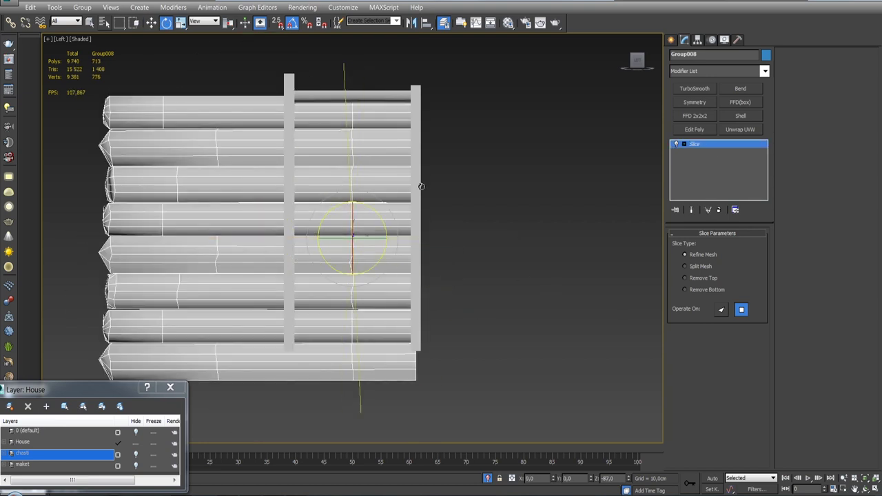
{"action": "key", "text": "w"}
{"action": "left_click_drag", "start_coordinate": [383, 237], "coordinate": [322, 238]}
{"action": "left_click", "coordinate": [685, 278]}
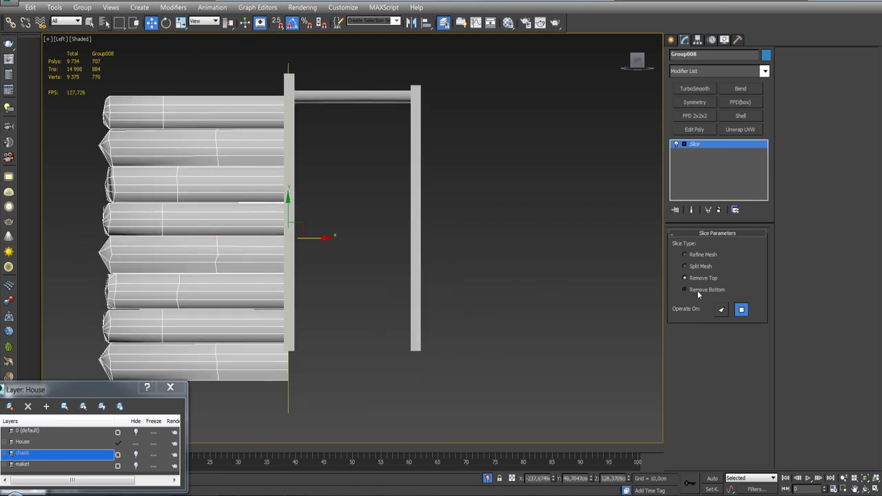
{"action": "left_click", "coordinate": [698, 290]}
Step: Undo the slice changes to restore the full log wall and delete the Slice modifier
{"action": "key", "text": "ctrl+z"}
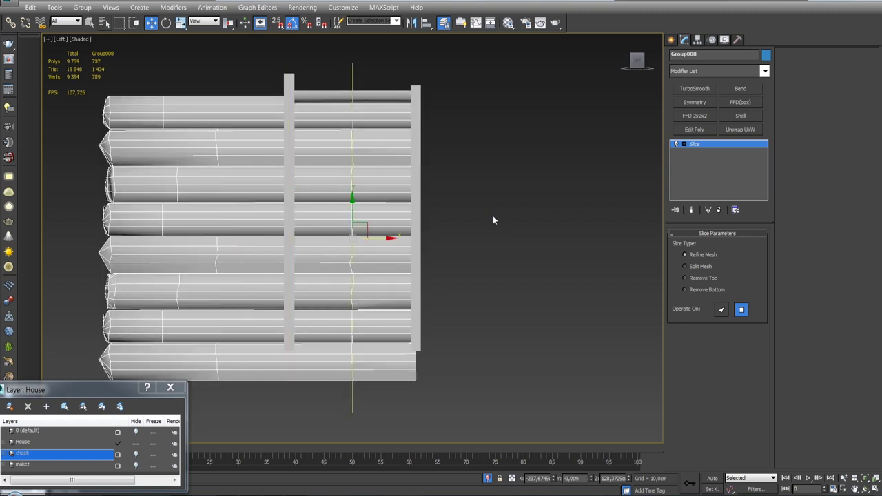
{"action": "key", "text": "ctrl+z"}
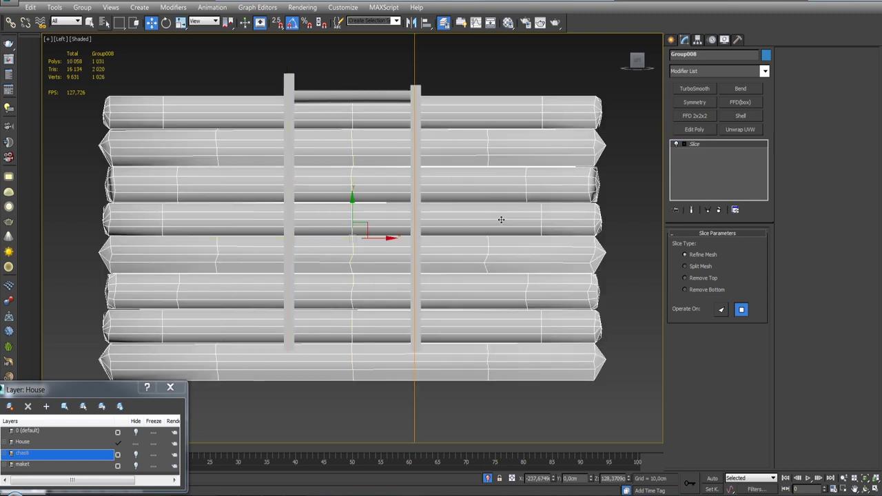
{"action": "right_click", "coordinate": [694, 144]}
{"action": "left_click", "coordinate": [713, 160]}
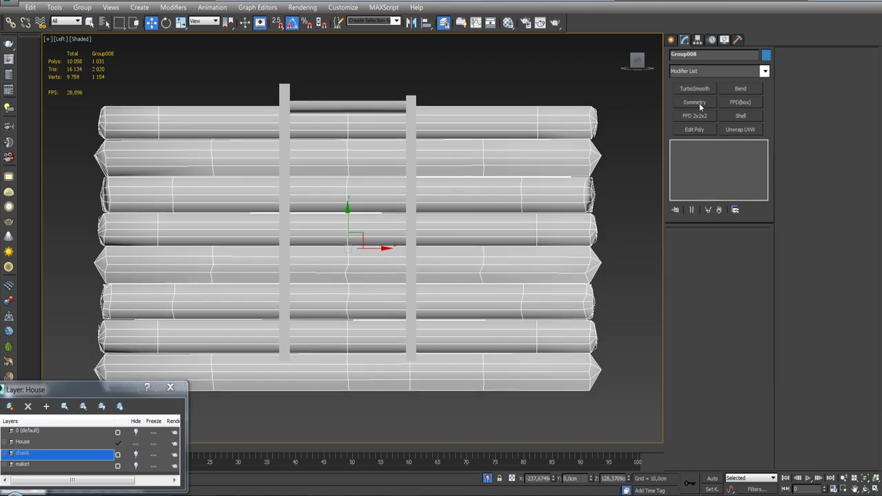
Step: Add another vertical Slice at the left door board, then delete that modifier too
{"action": "left_click", "coordinate": [765, 71]}
{"action": "scroll", "coordinate": [710, 345], "scroll_direction": "down", "scroll_amount": 5}
{"action": "left_click", "coordinate": [706, 221]}
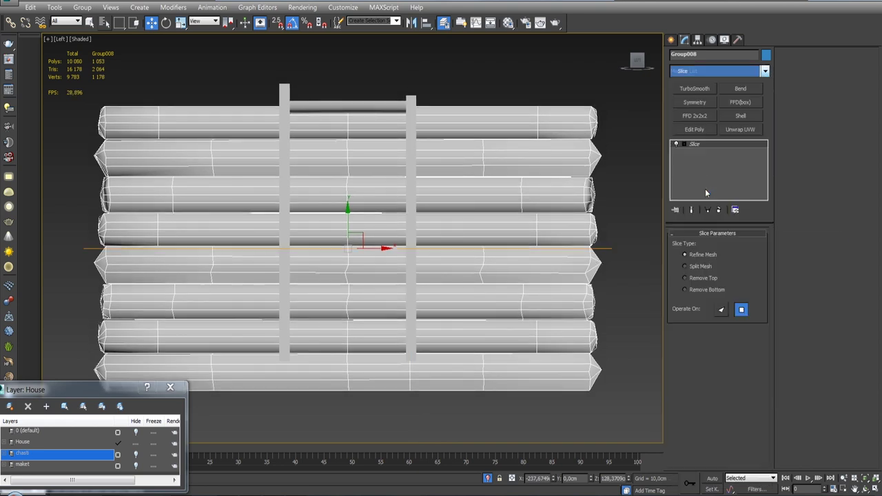
{"action": "key", "text": "e"}
{"action": "left_click_drag", "start_coordinate": [390, 251], "coordinate": [359, 308]}
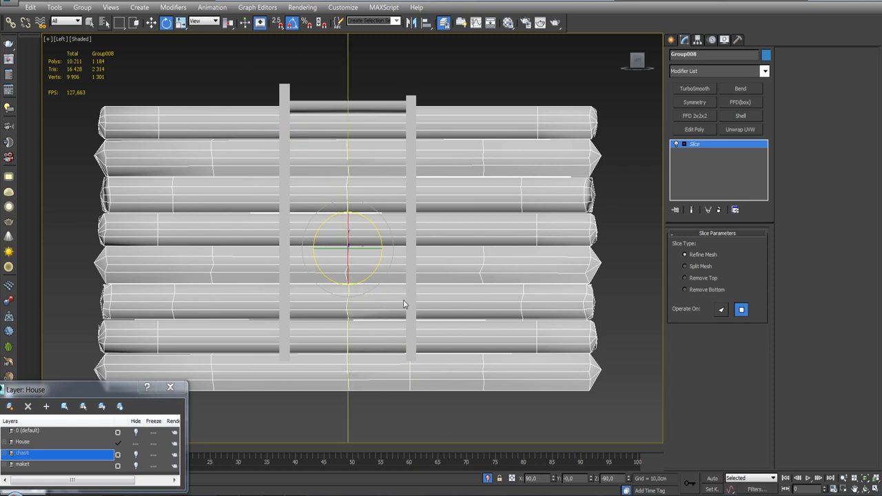
{"action": "key", "text": "w"}
{"action": "left_click_drag", "start_coordinate": [379, 254], "coordinate": [315, 255]}
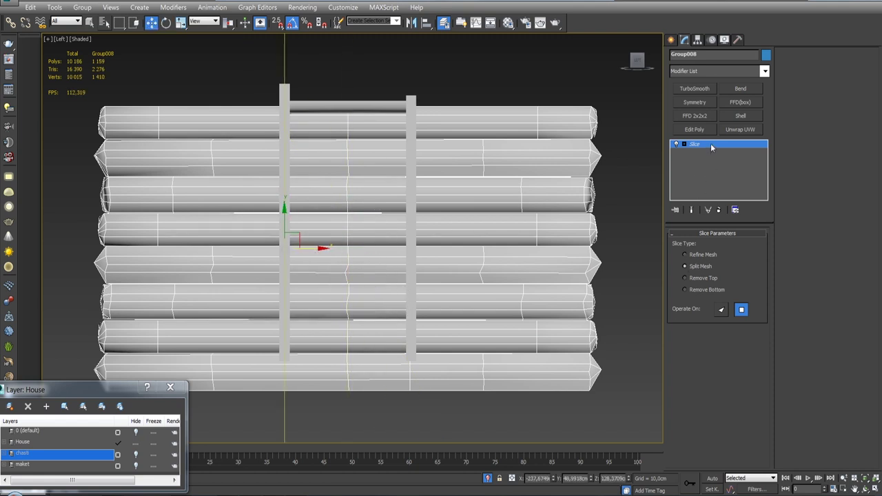
{"action": "right_click", "coordinate": [712, 147]}
{"action": "left_click", "coordinate": [728, 163]}
{"action": "key", "text": "F3"}
{"action": "key", "text": "F3"}
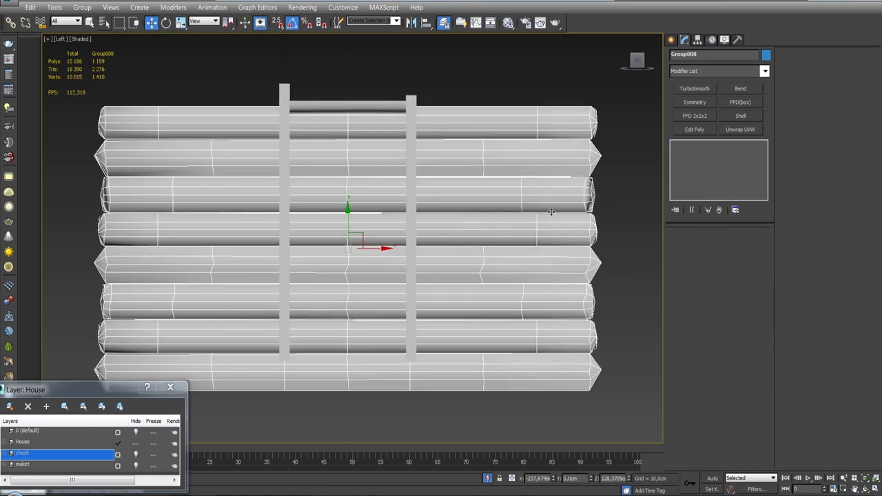
Step: Add an Edit Poly modifier and select the log elements between the door boards
{"action": "left_click", "coordinate": [696, 129]}
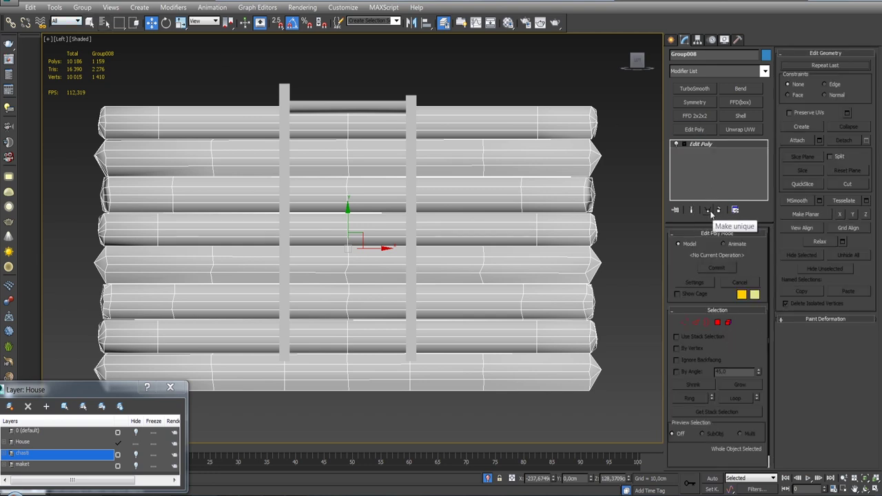
{"action": "key", "text": "5"}
{"action": "scroll", "coordinate": [294, 137], "scroll_direction": "down", "scroll_amount": 3}
{"action": "left_click_drag", "start_coordinate": [496, 104], "coordinate": [436, 348]}
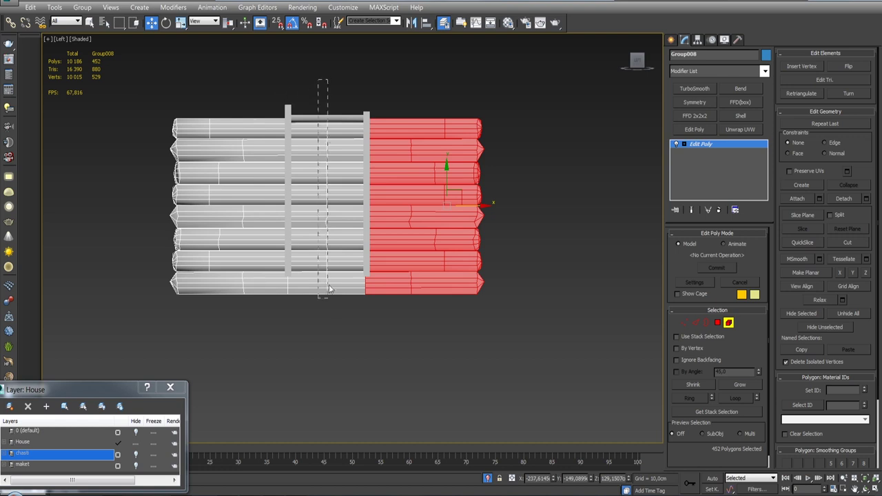
{"action": "left_click_drag", "start_coordinate": [328, 320], "coordinate": [329, 321]}
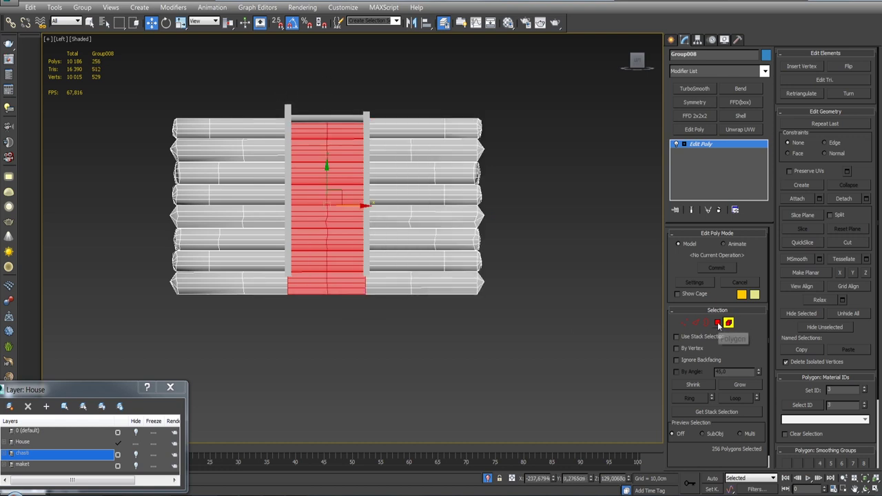
Step: At polygon level, deselect the bottom log row and check the doorway selection in 3D
{"action": "left_click", "coordinate": [717, 323]}
{"action": "scroll", "coordinate": [281, 293], "scroll_direction": "up", "scroll_amount": 3}
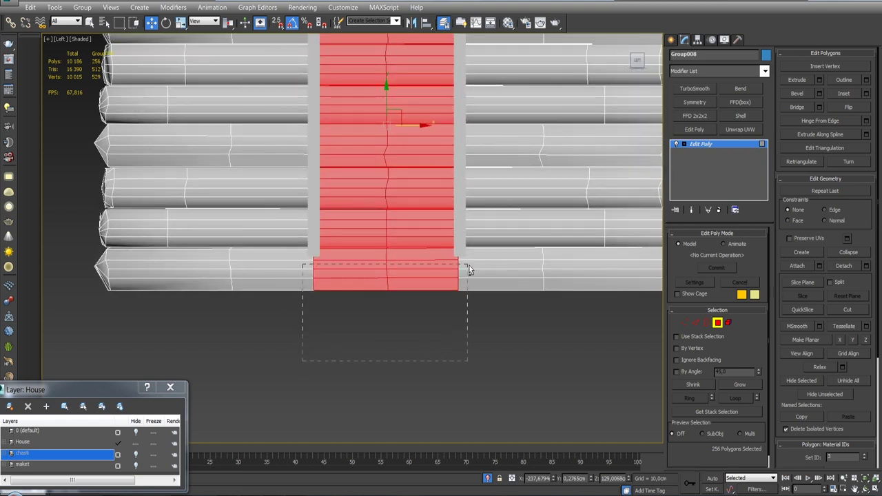
{"action": "left_click_drag", "start_coordinate": [469, 269], "coordinate": [470, 269], "text": "alt"}
{"action": "scroll", "coordinate": [406, 269], "scroll_direction": "up", "scroll_amount": 3}
{"action": "scroll", "coordinate": [406, 269], "scroll_direction": "down", "scroll_amount": 1}
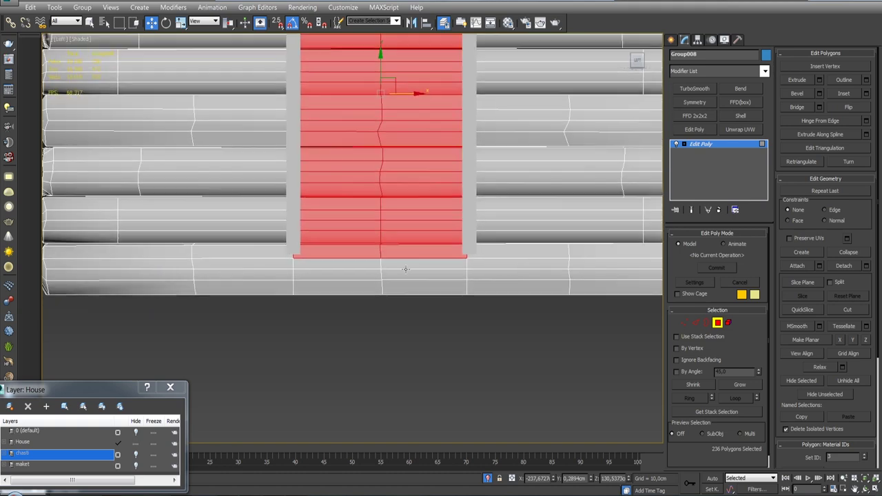
{"action": "middle_click_drag", "start_coordinate": [406, 269], "coordinate": [435, 292], "text": "alt"}
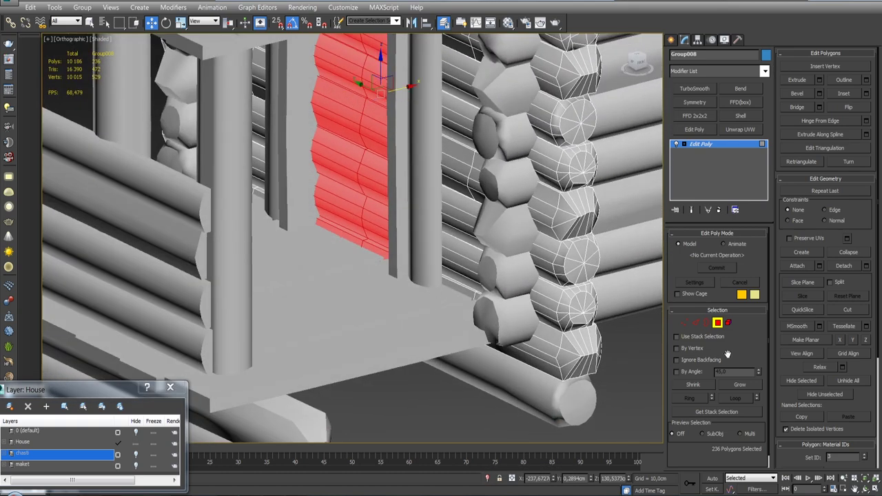
{"action": "left_click", "coordinate": [718, 323]}
{"action": "middle_click_drag", "start_coordinate": [414, 262], "coordinate": [423, 261], "text": "alt"}
Step: Isolate the log wall to inspect the selection, then inspect the opened doorway in the full cabin
{"action": "key", "text": "alt+q"}
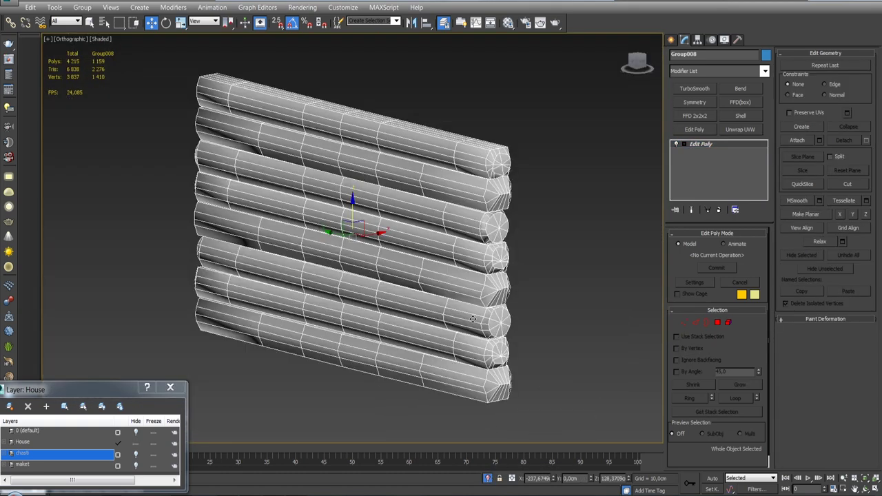
{"action": "left_click", "coordinate": [728, 323]}
{"action": "mouse_move", "coordinate": [486, 329]}
{"action": "middle_mouse_down", "text": "alt"}
{"action": "mouse_move", "coordinate": [380, 325]}
{"action": "mouse_move", "coordinate": [406, 331]}
{"action": "middle_mouse_up", "text": "alt"}
{"action": "key", "text": "alt+q"}
{"action": "scroll", "coordinate": [485, 381], "scroll_direction": "down", "scroll_amount": 5}
{"action": "left_click", "coordinate": [484, 382]}
{"action": "mouse_move", "coordinate": [485, 381]}
{"action": "middle_mouse_down", "text": "alt"}
{"action": "mouse_move", "coordinate": [413, 245]}
{"action": "mouse_move", "coordinate": [442, 234]}
{"action": "middle_mouse_up", "text": "alt"}
Step: Return to object level, zoom out to the whole cabin, and toggle the chasti layer's visibility
{"action": "left_click", "coordinate": [702, 146]}
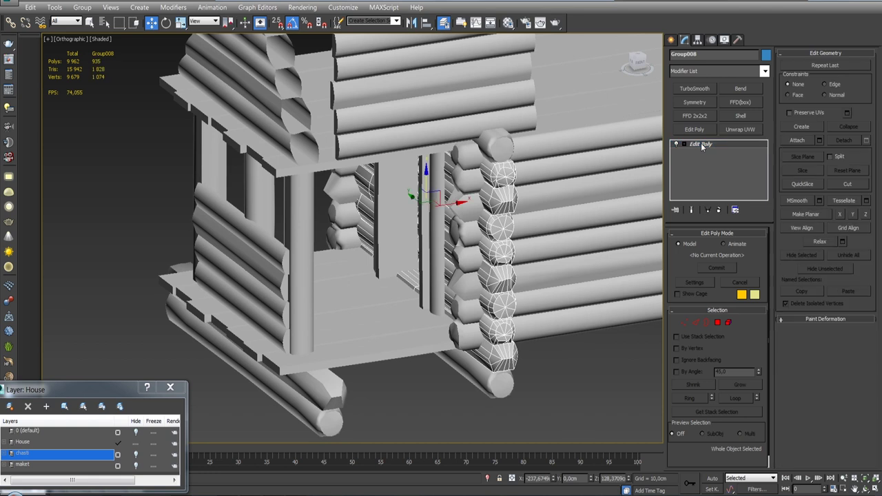
{"action": "scroll", "coordinate": [589, 182], "scroll_direction": "down", "scroll_amount": 4}
{"action": "middle_click_drag", "start_coordinate": [590, 183], "coordinate": [267, 391], "text": "alt"}
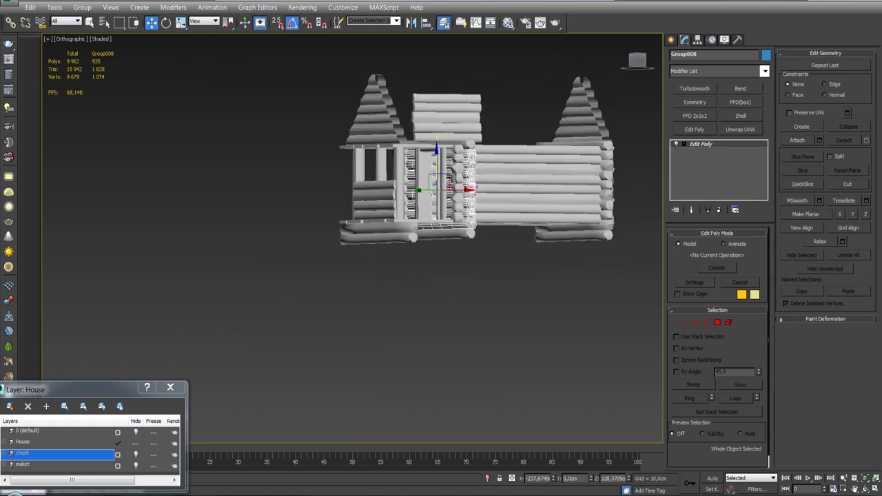
{"action": "left_click", "coordinate": [135, 454]}
Step: Make the House layer visible again and select both door boards
{"action": "left_click", "coordinate": [136, 443]}
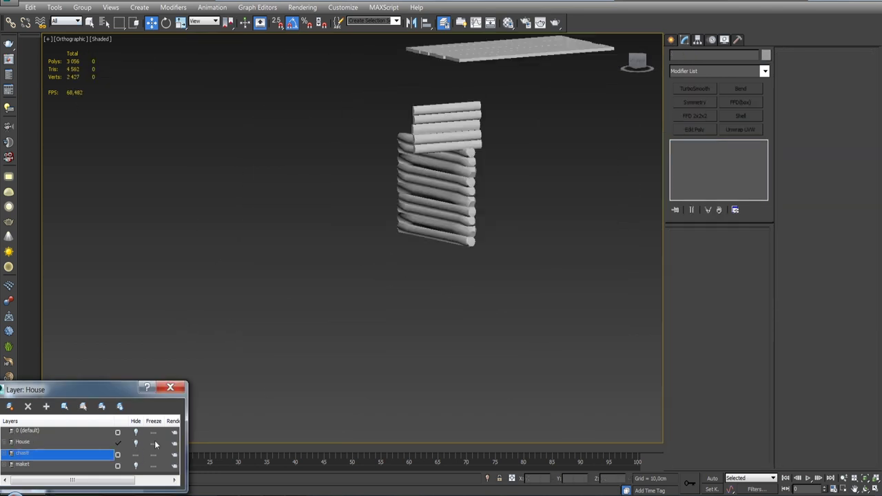
{"action": "left_click", "coordinate": [135, 443]}
{"action": "scroll", "coordinate": [521, 215], "scroll_direction": "up", "scroll_amount": 5}
{"action": "scroll", "coordinate": [521, 215], "scroll_direction": "up", "scroll_amount": 2}
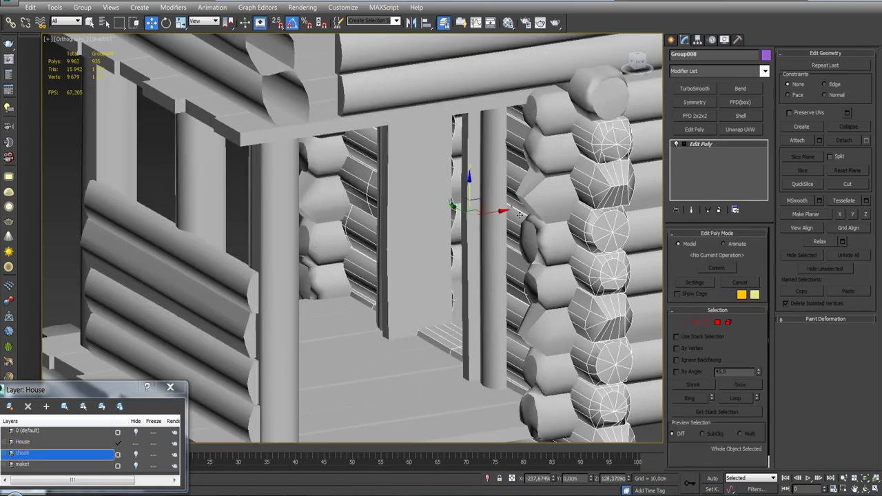
{"action": "scroll", "coordinate": [577, 175], "scroll_direction": "down", "scroll_amount": 5}
{"action": "mouse_move", "coordinate": [577, 175]}
{"action": "middle_mouse_down", "text": "alt"}
{"action": "mouse_move", "coordinate": [507, 186]}
{"action": "mouse_move", "coordinate": [455, 180]}
{"action": "middle_mouse_up", "text": "alt"}
{"action": "left_click", "coordinate": [573, 185]}
{"action": "scroll", "coordinate": [573, 186], "scroll_direction": "up", "scroll_amount": 5}
{"action": "scroll", "coordinate": [573, 187], "scroll_direction": "down", "scroll_amount": 5}
{"action": "left_click", "coordinate": [507, 187], "text": "ctrl"}
{"action": "scroll", "coordinate": [503, 185], "scroll_direction": "up", "scroll_amount": 5}
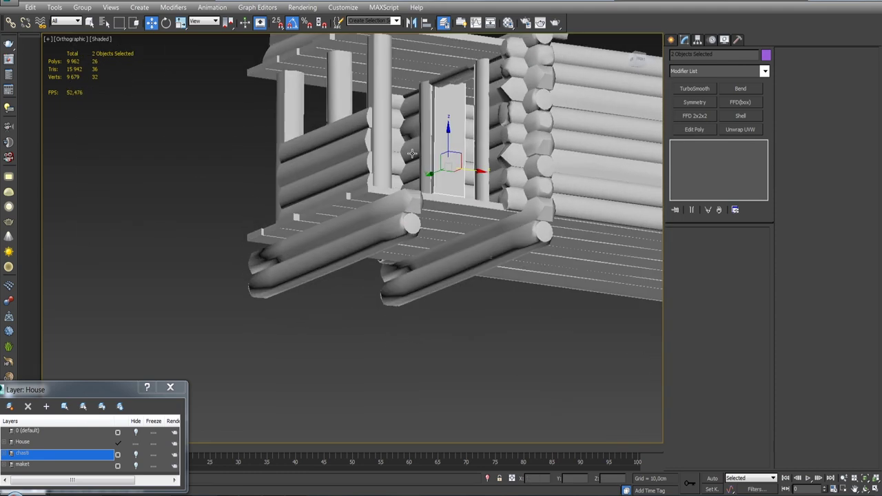
Step: Switch to Perspective and orbit around the doorway, window wall and log-wall corner
{"action": "key", "text": "p"}
{"action": "scroll", "coordinate": [455, 180], "scroll_direction": "up", "scroll_amount": 5}
{"action": "mouse_move", "coordinate": [455, 179]}
{"action": "middle_mouse_down", "text": "alt"}
{"action": "mouse_move", "coordinate": [384, 210]}
{"action": "mouse_move", "coordinate": [556, 211]}
{"action": "middle_mouse_up", "text": "alt"}
{"action": "scroll", "coordinate": [384, 210], "scroll_direction": "down", "scroll_amount": 5}
{"action": "scroll", "coordinate": [384, 210], "scroll_direction": "up", "scroll_amount": 5}
{"action": "scroll", "coordinate": [556, 211], "scroll_direction": "down", "scroll_amount": 4}
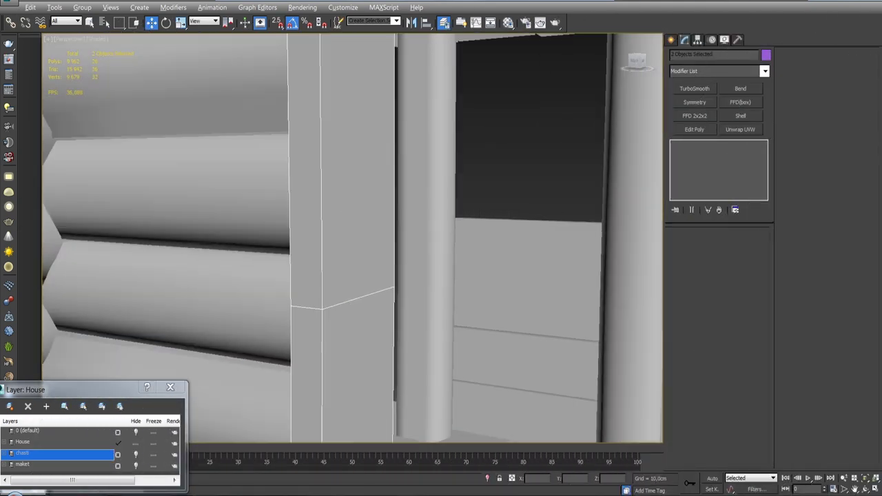
{"action": "scroll", "coordinate": [542, 295], "scroll_direction": "up", "scroll_amount": 4}
{"action": "scroll", "coordinate": [542, 295], "scroll_direction": "down", "scroll_amount": 4}
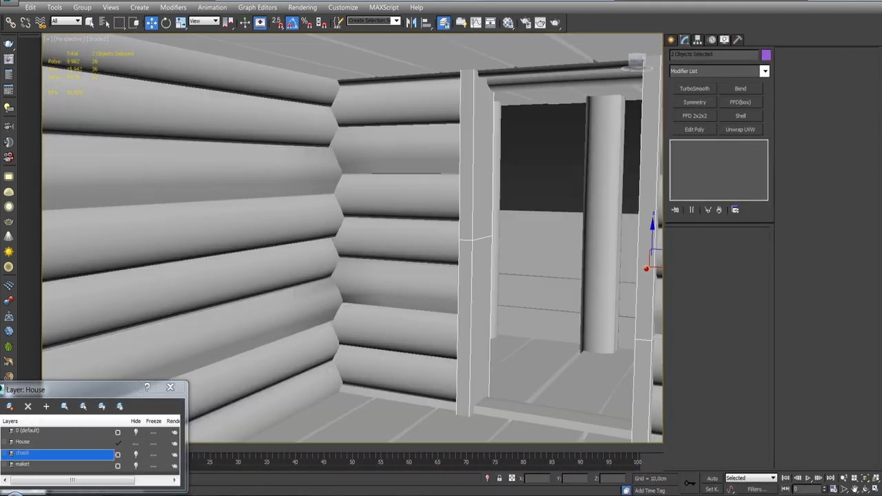
{"action": "mouse_move", "coordinate": [542, 295]}
{"action": "middle_mouse_down", "text": "alt"}
{"action": "mouse_move", "coordinate": [461, 247]}
{"action": "mouse_move", "coordinate": [460, 258]}
{"action": "mouse_move", "coordinate": [428, 267]}
{"action": "middle_mouse_up", "text": "alt"}
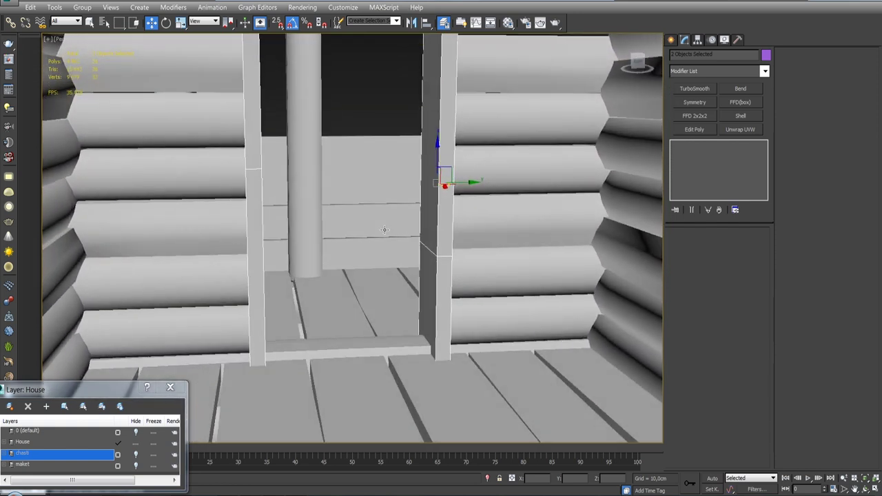
{"action": "mouse_move", "coordinate": [388, 230]}
{"action": "middle_mouse_down", "text": "alt"}
{"action": "mouse_move", "coordinate": [399, 222]}
{"action": "mouse_move", "coordinate": [381, 210]}
{"action": "mouse_move", "coordinate": [406, 263]}
{"action": "mouse_move", "coordinate": [429, 268]}
{"action": "mouse_move", "coordinate": [412, 270]}
{"action": "mouse_move", "coordinate": [386, 252]}
{"action": "mouse_move", "coordinate": [483, 269]}
{"action": "mouse_move", "coordinate": [467, 255]}
{"action": "mouse_move", "coordinate": [251, 210]}
{"action": "mouse_move", "coordinate": [284, 209]}
{"action": "mouse_move", "coordinate": [423, 295]}
{"action": "middle_mouse_up", "text": "alt"}
Step: Select the floor boards group and return to an orthographic view
{"action": "scroll", "coordinate": [467, 255], "scroll_direction": "up", "scroll_amount": 3}
{"action": "scroll", "coordinate": [466, 255], "scroll_direction": "up", "scroll_amount": 3}
{"action": "scroll", "coordinate": [467, 255], "scroll_direction": "up", "scroll_amount": 3}
{"action": "scroll", "coordinate": [467, 256], "scroll_direction": "up", "scroll_amount": 2}
{"action": "left_click", "coordinate": [250, 210]}
{"action": "scroll", "coordinate": [250, 210], "scroll_direction": "down", "scroll_amount": 6}
{"action": "scroll", "coordinate": [284, 208], "scroll_direction": "up", "scroll_amount": 5}
{"action": "key", "text": "f"}
{"action": "scroll", "coordinate": [289, 205], "scroll_direction": "down", "scroll_amount": 5}
{"action": "scroll", "coordinate": [372, 193], "scroll_direction": "up", "scroll_amount": 6}
Step: Unhide the maket layer, make it current, and select the purple wall box Box001
{"action": "scroll", "coordinate": [373, 193], "scroll_direction": "down", "scroll_amount": 5}
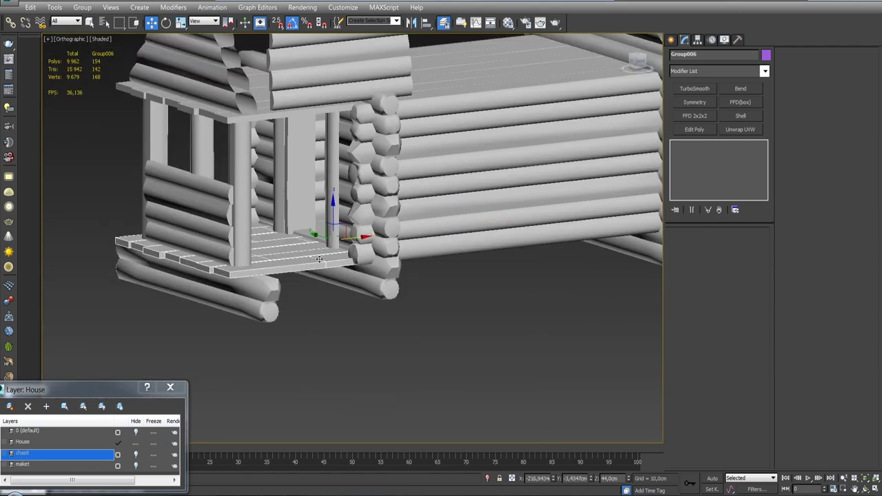
{"action": "scroll", "coordinate": [356, 232], "scroll_direction": "up", "scroll_amount": 3}
{"action": "mouse_move", "coordinate": [357, 232]}
{"action": "middle_mouse_down", "text": "alt"}
{"action": "mouse_move", "coordinate": [367, 191]}
{"action": "mouse_move", "coordinate": [377, 231]}
{"action": "middle_mouse_up", "text": "alt"}
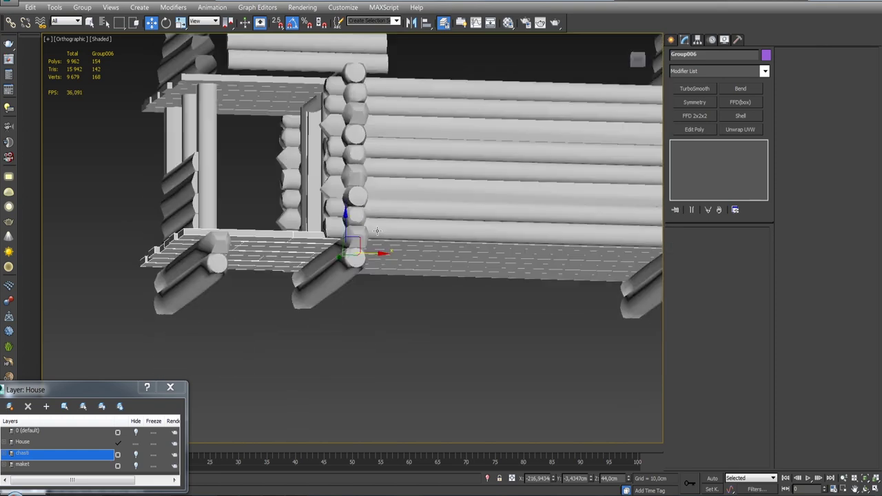
{"action": "mouse_move", "coordinate": [408, 161]}
{"action": "middle_mouse_down", "text": "alt"}
{"action": "mouse_move", "coordinate": [478, 239]}
{"action": "mouse_move", "coordinate": [476, 195]}
{"action": "mouse_move", "coordinate": [379, 332]}
{"action": "mouse_move", "coordinate": [384, 357]}
{"action": "mouse_move", "coordinate": [321, 285]}
{"action": "middle_mouse_up", "text": "alt"}
{"action": "left_click", "coordinate": [321, 286]}
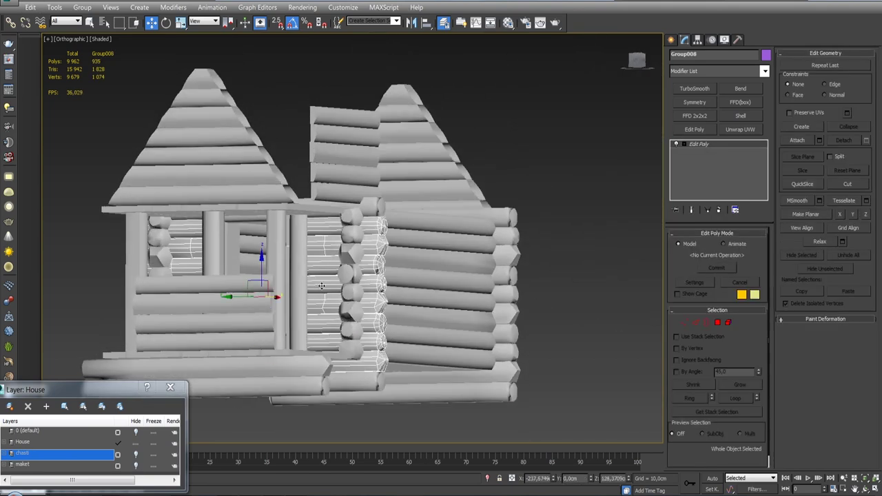
{"action": "left_click", "coordinate": [23, 464]}
{"action": "left_click", "coordinate": [136, 464]}
{"action": "scroll", "coordinate": [304, 290], "scroll_direction": "up", "scroll_amount": 5}
{"action": "left_click", "coordinate": [313, 284]}
{"action": "mouse_move", "coordinate": [322, 256]}
{"action": "middle_mouse_down", "text": "alt"}
{"action": "mouse_move", "coordinate": [414, 266]}
{"action": "mouse_move", "coordinate": [332, 266]}
{"action": "middle_mouse_up", "text": "alt"}
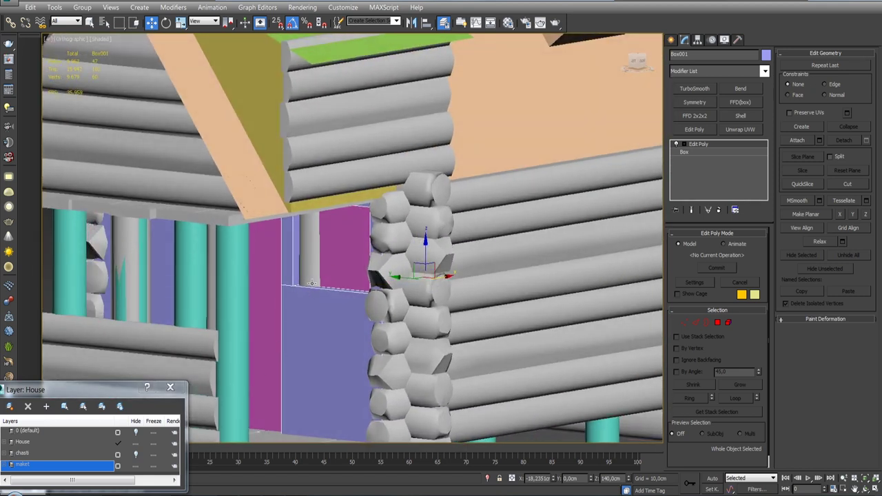
Step: Select Group008 and Box001, isolate them with Isolate Selection, and face the wall head-on
{"action": "left_click", "coordinate": [312, 258], "text": "ctrl"}
{"action": "middle_click_drag", "start_coordinate": [313, 258], "coordinate": [310, 248], "text": "alt"}
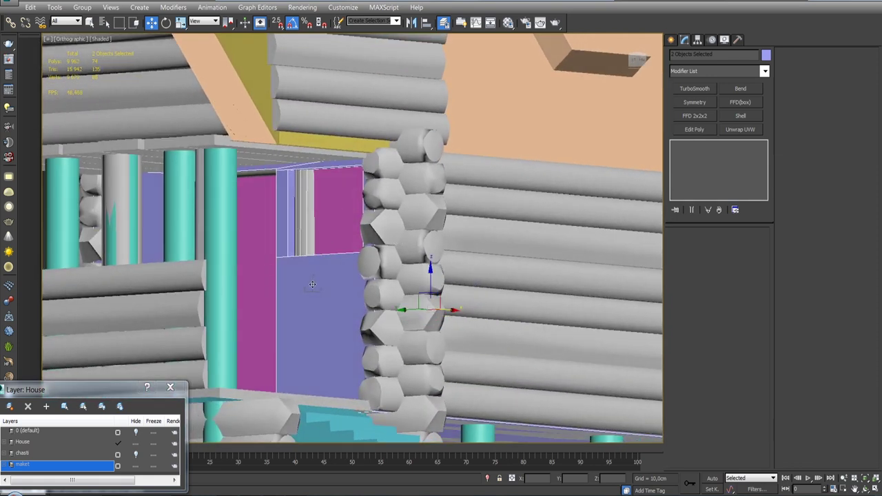
{"action": "left_click", "coordinate": [313, 284]}
{"action": "left_click", "coordinate": [425, 215]}
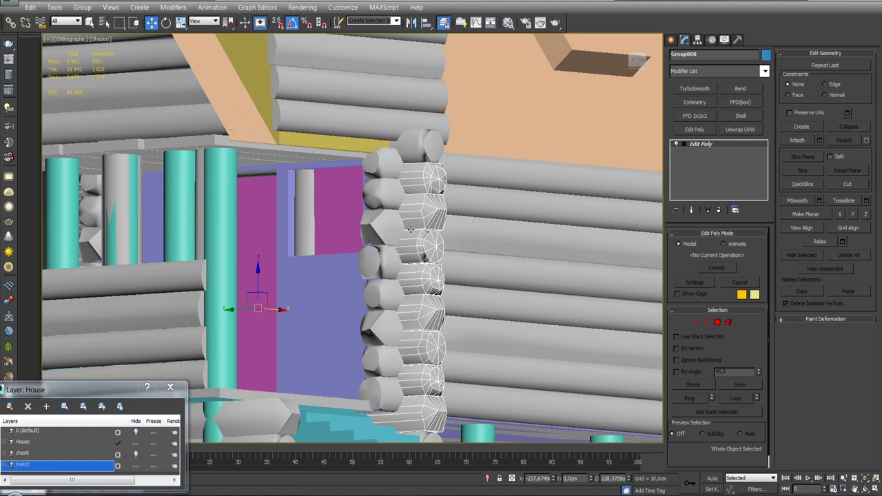
{"action": "left_click", "coordinate": [346, 286], "text": "ctrl"}
{"action": "middle_click_drag", "start_coordinate": [331, 259], "coordinate": [337, 368], "text": "alt"}
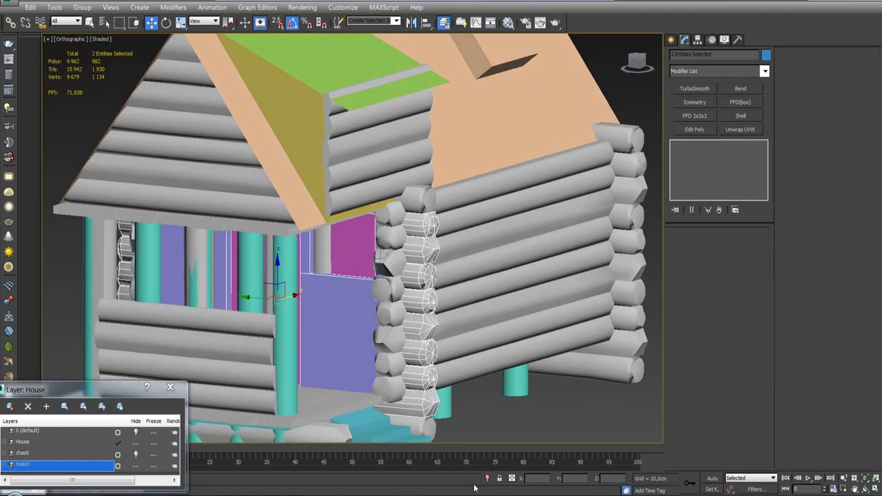
{"action": "left_click", "coordinate": [487, 478]}
{"action": "mouse_move", "coordinate": [448, 359]}
{"action": "middle_mouse_down", "text": "alt"}
{"action": "mouse_move", "coordinate": [444, 311]}
{"action": "mouse_move", "coordinate": [522, 277]}
{"action": "mouse_move", "coordinate": [508, 278]}
{"action": "mouse_move", "coordinate": [523, 310]}
{"action": "middle_mouse_up", "text": "alt"}
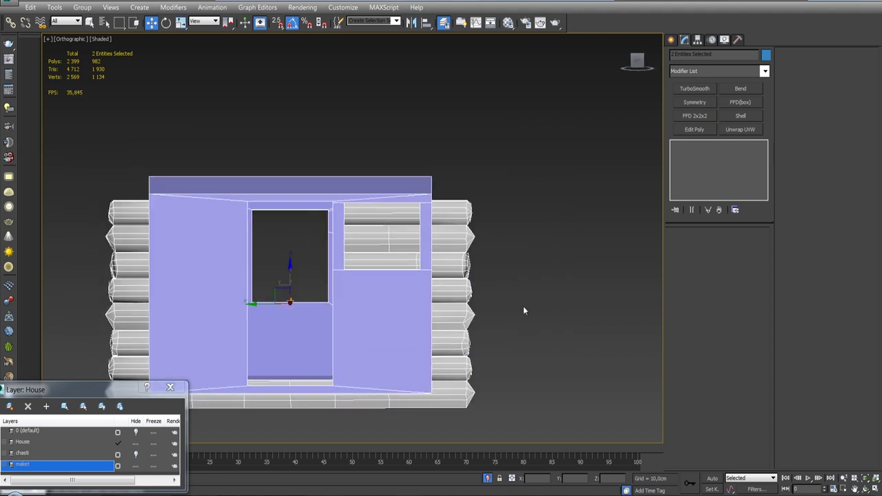
Step: Open the log group Group008 and select its top three logs
{"action": "left_click", "coordinate": [448, 241]}
{"action": "left_click", "coordinate": [82, 7]}
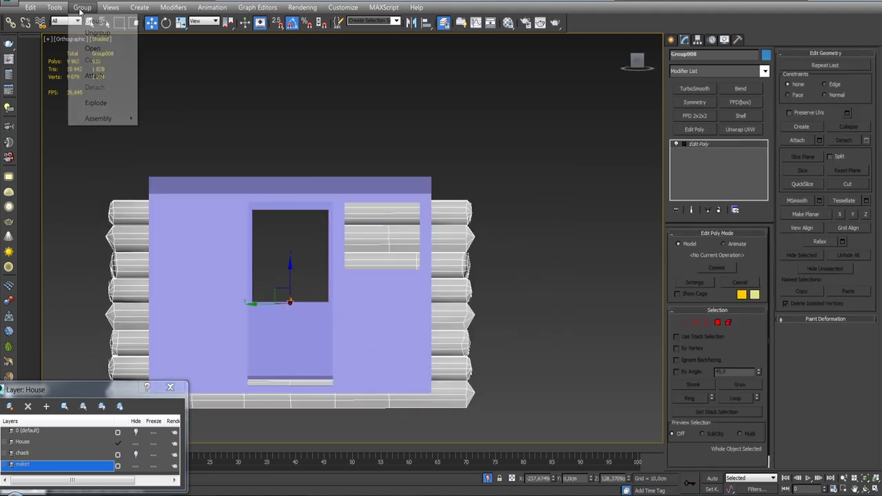
{"action": "left_click", "coordinate": [92, 48]}
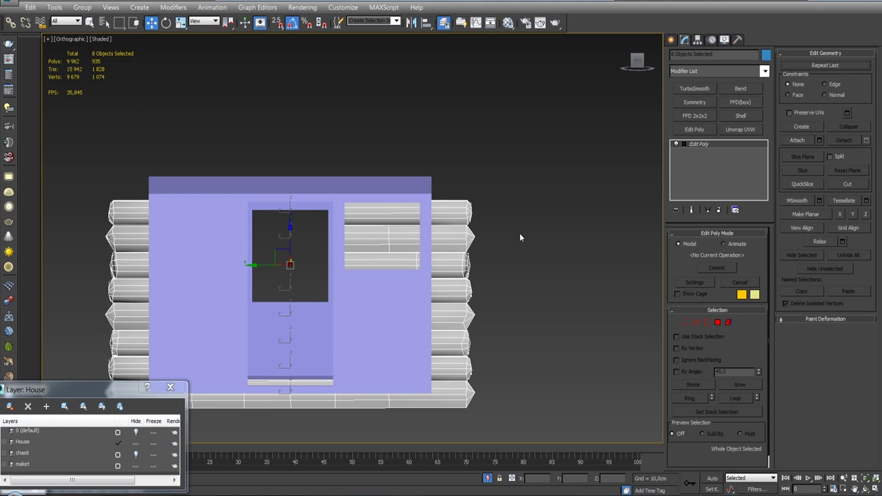
{"action": "left_click", "coordinate": [448, 211]}
{"action": "left_click", "coordinate": [450, 238], "text": "ctrl"}
{"action": "left_click", "coordinate": [450, 262], "text": "ctrl"}
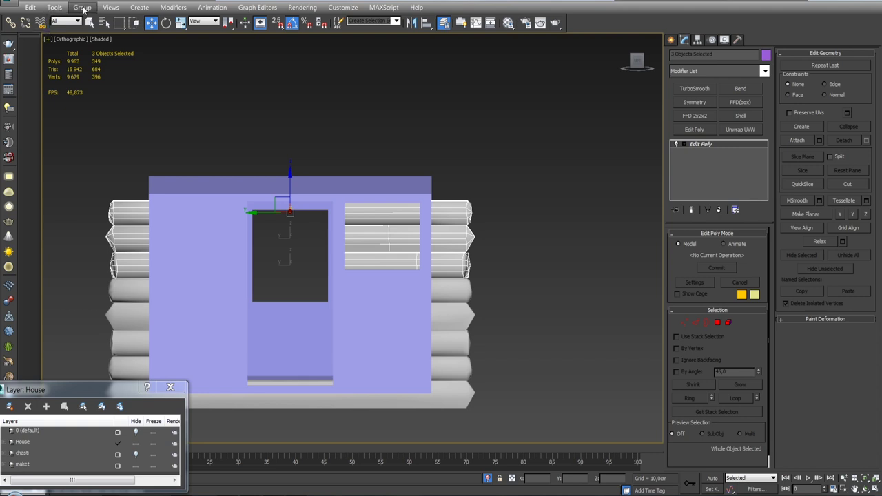
Step: Group the three logs under the name Group008 and answer the make-unique prompt
{"action": "left_click", "coordinate": [83, 8]}
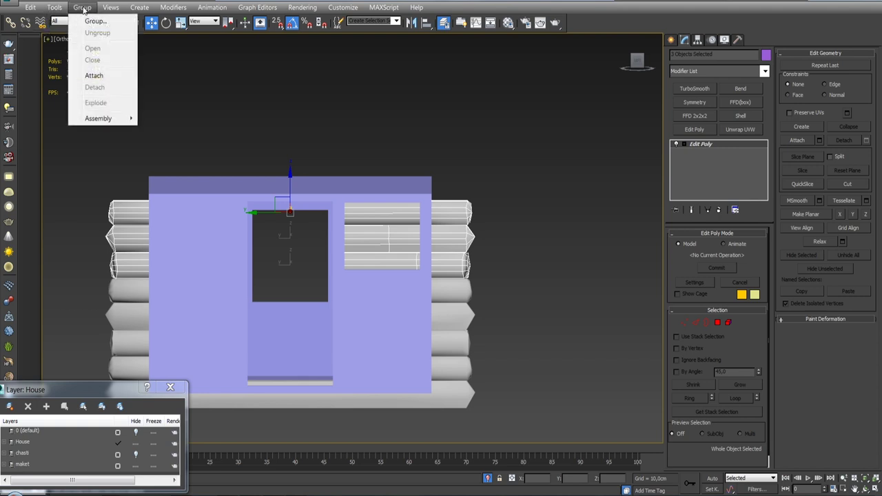
{"action": "left_click", "coordinate": [90, 22]}
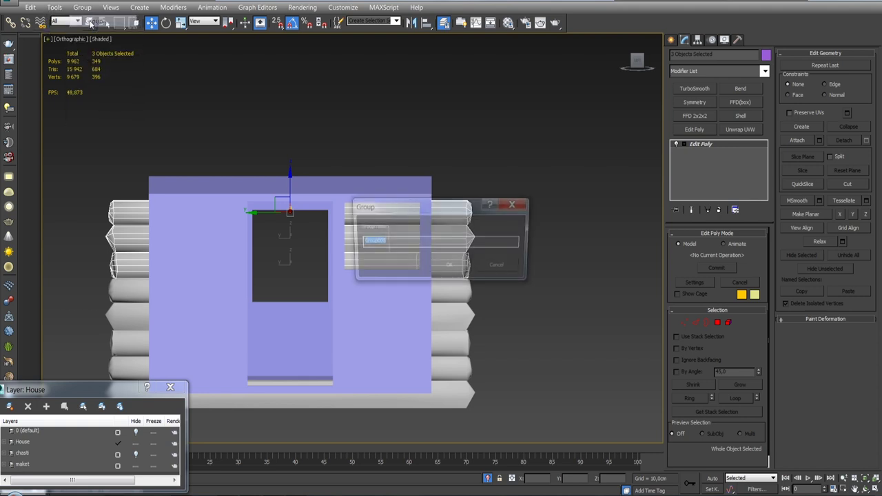
{"action": "left_click", "coordinate": [453, 266]}
{"action": "left_click", "coordinate": [708, 209]}
{"action": "left_click", "coordinate": [539, 289]}
{"action": "left_click", "coordinate": [766, 71]}
{"action": "left_click", "coordinate": [449, 224]}
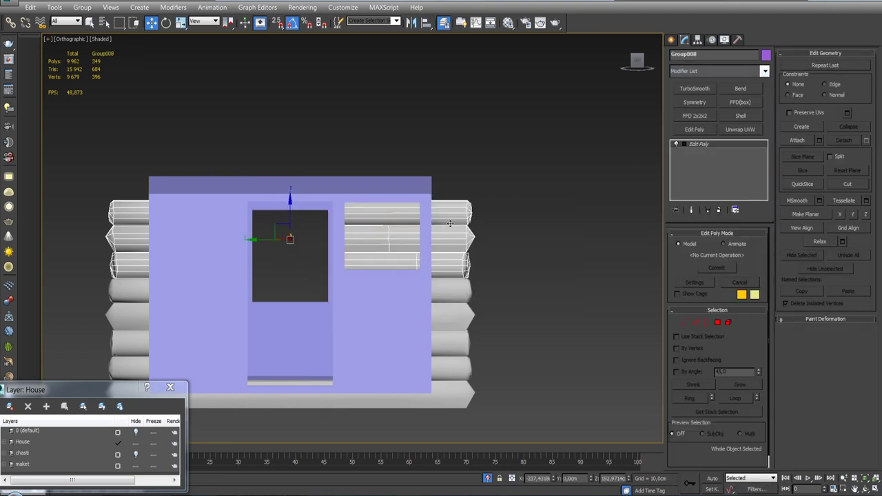
{"action": "left_click", "coordinate": [80, 10]}
{"action": "left_click", "coordinate": [93, 31]}
Step: Collapse log brewno_028's Edit Poly modifier to editable poly and hide the maket layer
{"action": "left_click", "coordinate": [464, 265]}
{"action": "left_click", "coordinate": [699, 144]}
{"action": "right_click", "coordinate": [699, 144]}
{"action": "left_click", "coordinate": [721, 238]}
{"action": "mouse_move", "coordinate": [460, 441]}
{"action": "middle_mouse_down", "text": "alt"}
{"action": "mouse_move", "coordinate": [414, 296]}
{"action": "mouse_move", "coordinate": [357, 265]}
{"action": "mouse_move", "coordinate": [541, 314]}
{"action": "mouse_move", "coordinate": [528, 322]}
{"action": "middle_mouse_up", "text": "alt"}
{"action": "left_click", "coordinate": [23, 464]}
Step: Collapse the Edit Poly modifiers on logs brewno_027 and brewno_026 into editable poly
{"action": "scroll", "coordinate": [528, 322], "scroll_direction": "up", "scroll_amount": 5}
{"action": "left_click", "coordinate": [414, 245]}
{"action": "right_click", "coordinate": [710, 144]}
{"action": "left_click", "coordinate": [731, 238]}
{"action": "left_click", "coordinate": [476, 227]}
{"action": "right_click", "coordinate": [711, 144]}
{"action": "left_click", "coordinate": [730, 238]}
Step: Select porch log brewno_062 from a higher view and switch to rotation
{"action": "left_click", "coordinate": [467, 202]}
{"action": "mouse_move", "coordinate": [467, 203]}
{"action": "middle_mouse_down", "text": "alt"}
{"action": "mouse_move", "coordinate": [512, 188]}
{"action": "mouse_move", "coordinate": [481, 247]}
{"action": "mouse_move", "coordinate": [386, 261]}
{"action": "middle_mouse_up", "text": "alt"}
{"action": "scroll", "coordinate": [512, 188], "scroll_direction": "down", "scroll_amount": 5}
{"action": "scroll", "coordinate": [480, 246], "scroll_direction": "up", "scroll_amount": 3}
{"action": "scroll", "coordinate": [387, 262], "scroll_direction": "up", "scroll_amount": 4}
{"action": "left_click", "coordinate": [331, 260]}
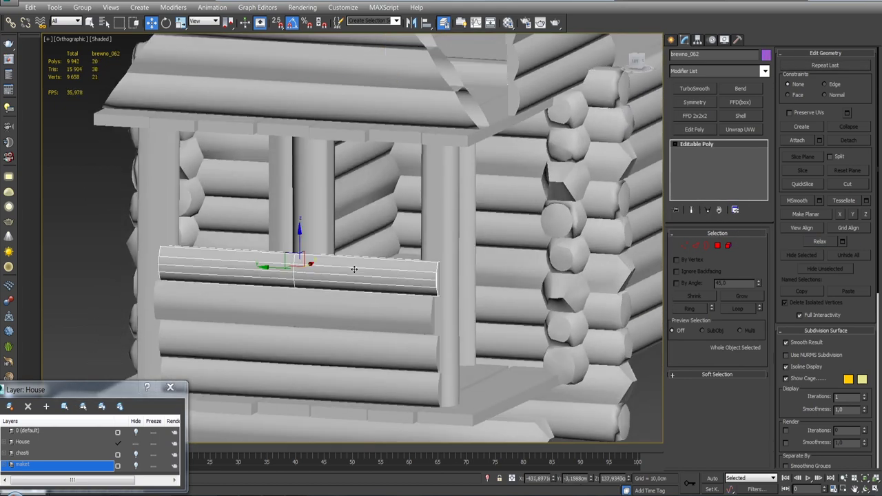
{"action": "key", "text": "e"}
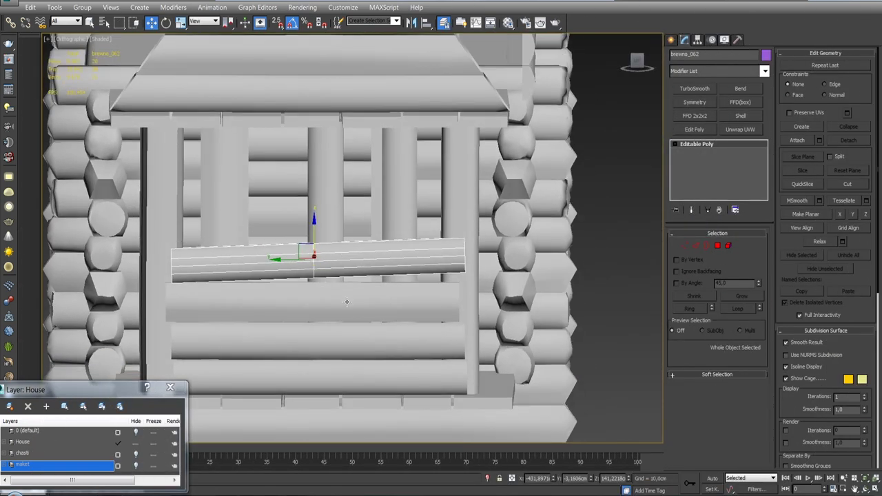
Step: Level porch log brewno_061 at an X rotation of -89 and raise it slightly
{"action": "left_click", "coordinate": [348, 302]}
{"action": "key", "text": "e"}
{"action": "left_click_drag", "start_coordinate": [338, 280], "coordinate": [336, 277]}
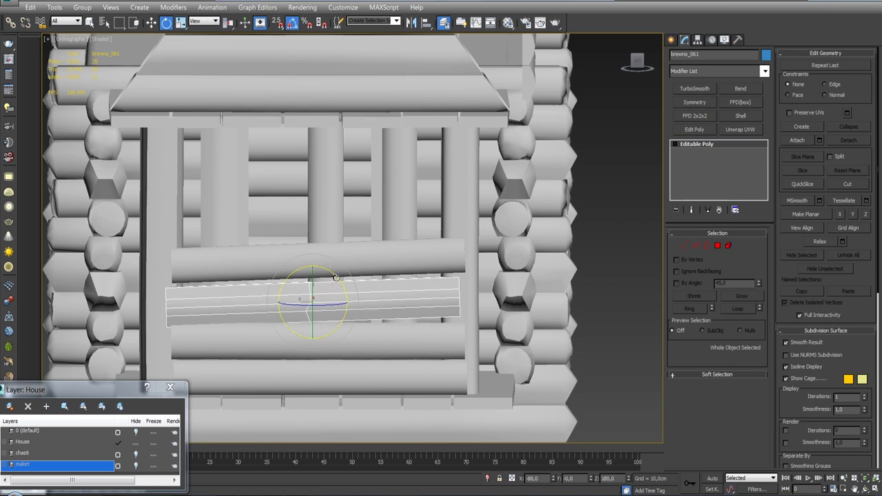
{"action": "left_click", "coordinate": [336, 277]}
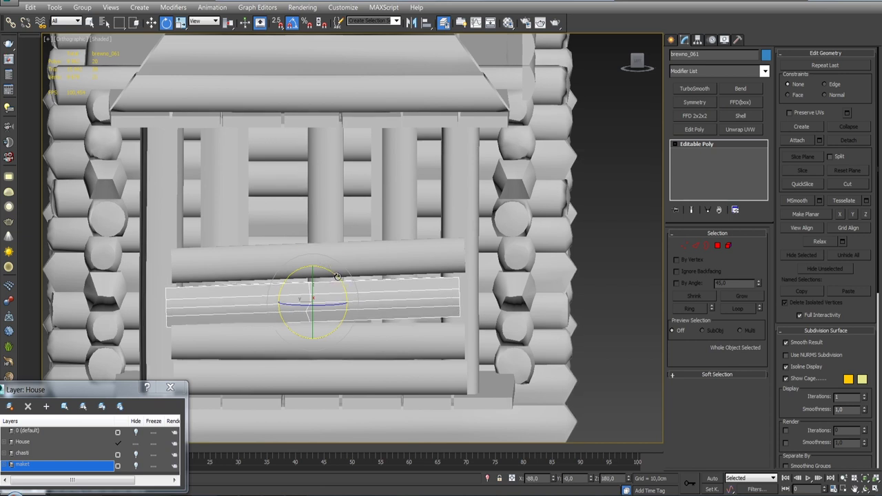
{"action": "key", "text": "w"}
{"action": "key", "text": "e"}
{"action": "left_click", "coordinate": [555, 481]}
{"action": "type", "text": "-89"}
{"action": "key", "text": "Return"}
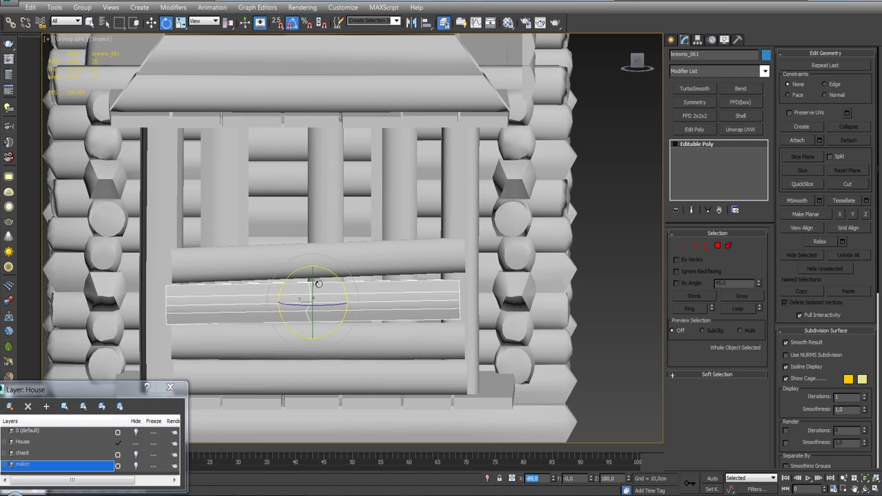
{"action": "key", "text": "w"}
{"action": "left_click_drag", "start_coordinate": [310, 278], "coordinate": [309, 276]}
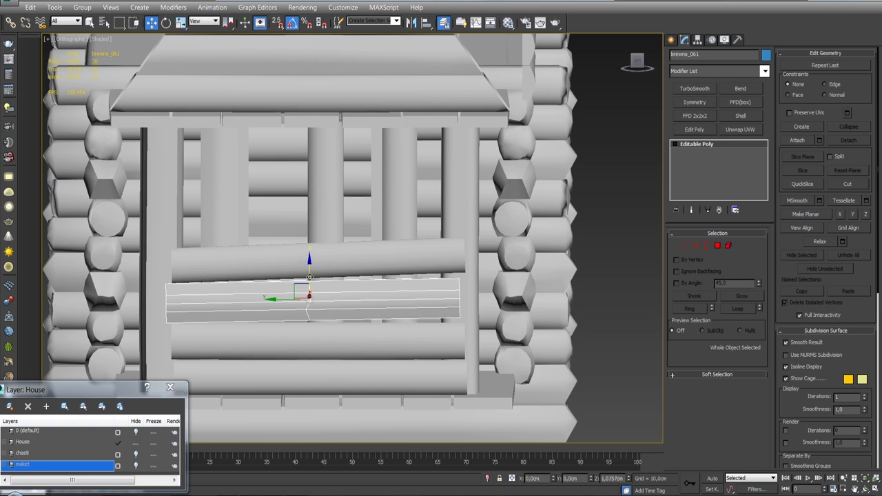
Step: Select the porch railing logs brewno_060, brewno_059 and brewno_062 in turn to inspect them
{"action": "left_click", "coordinate": [350, 336]}
{"action": "mouse_move", "coordinate": [392, 331]}
{"action": "middle_mouse_down", "text": "alt"}
{"action": "mouse_move", "coordinate": [297, 276]}
{"action": "mouse_move", "coordinate": [345, 289]}
{"action": "mouse_move", "coordinate": [358, 317]}
{"action": "mouse_move", "coordinate": [342, 297]}
{"action": "middle_mouse_up", "text": "alt"}
{"action": "left_click", "coordinate": [288, 276], "text": "ctrl"}
{"action": "left_click", "coordinate": [322, 255], "text": "ctrl"}
{"action": "left_click", "coordinate": [331, 366]}
{"action": "key", "text": "e"}
{"action": "key", "text": "w"}
{"action": "left_click", "coordinate": [393, 233]}
{"action": "left_click", "coordinate": [348, 293]}
{"action": "left_click", "coordinate": [344, 322]}
Step: Select porch corner log brewno_067 from a three-quarter view of the house
{"action": "mouse_move", "coordinate": [339, 323]}
{"action": "middle_mouse_down", "text": "alt"}
{"action": "mouse_move", "coordinate": [403, 270]}
{"action": "mouse_move", "coordinate": [373, 242]}
{"action": "mouse_move", "coordinate": [386, 235]}
{"action": "mouse_move", "coordinate": [389, 252]}
{"action": "middle_mouse_up", "text": "alt"}
{"action": "left_click", "coordinate": [403, 270]}
{"action": "left_click", "coordinate": [403, 270]}
{"action": "scroll", "coordinate": [372, 241], "scroll_direction": "up", "scroll_amount": 5}
{"action": "scroll", "coordinate": [386, 238], "scroll_direction": "down", "scroll_amount": 3}
{"action": "scroll", "coordinate": [386, 248], "scroll_direction": "up", "scroll_amount": 4}
{"action": "scroll", "coordinate": [390, 253], "scroll_direction": "up", "scroll_amount": 1}
Step: Unhide the maket layer, then isolate the purple wall box and the two door-side logs
{"action": "scroll", "coordinate": [390, 252], "scroll_direction": "down", "scroll_amount": 2}
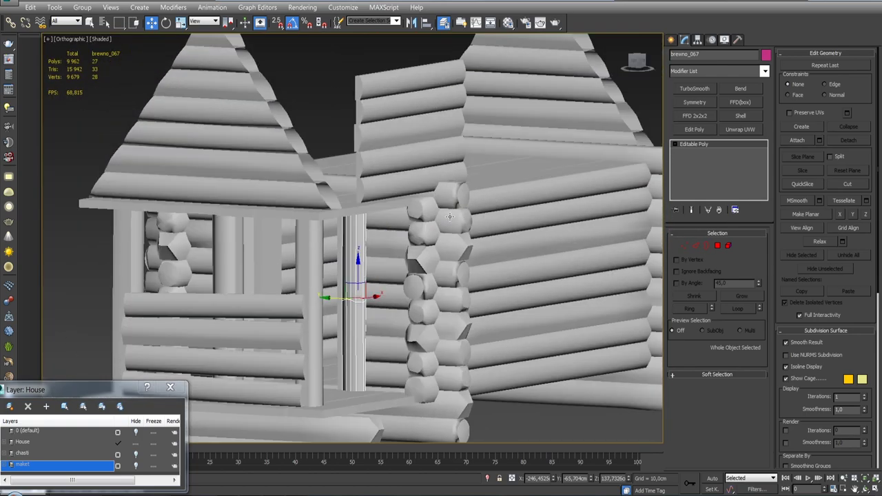
{"action": "left_click", "coordinate": [136, 457]}
{"action": "left_click", "coordinate": [136, 467]}
{"action": "mouse_move", "coordinate": [414, 276]}
{"action": "middle_mouse_down", "text": "alt"}
{"action": "mouse_move", "coordinate": [448, 274]}
{"action": "mouse_move", "coordinate": [263, 473]}
{"action": "middle_mouse_up", "text": "alt"}
{"action": "scroll", "coordinate": [448, 274], "scroll_direction": "up", "scroll_amount": 2}
{"action": "left_click", "coordinate": [448, 274], "text": "ctrl"}
{"action": "left_click", "coordinate": [436, 280], "text": "ctrl"}
{"action": "left_click", "coordinate": [486, 478]}
{"action": "mouse_move", "coordinate": [473, 354]}
{"action": "middle_mouse_down", "text": "alt"}
{"action": "mouse_move", "coordinate": [480, 319]}
{"action": "mouse_move", "coordinate": [466, 299]}
{"action": "mouse_move", "coordinate": [407, 311]}
{"action": "middle_mouse_up", "text": "alt"}
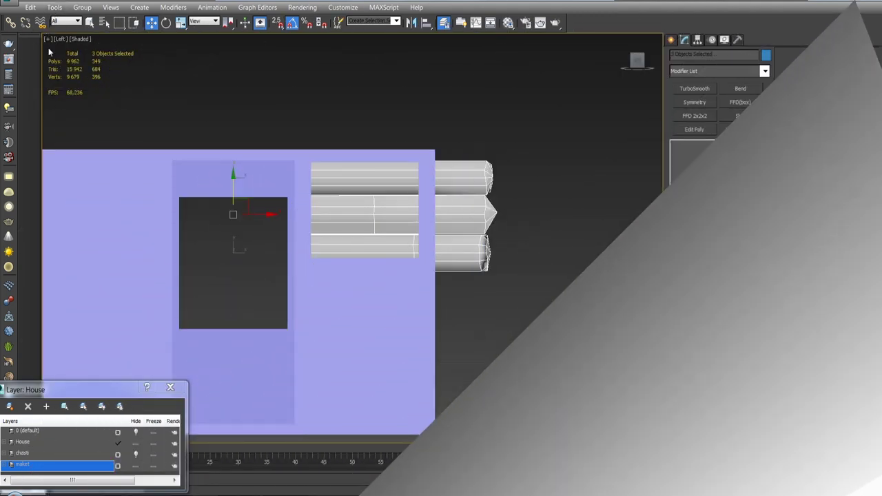
Step: Group the selected logs as Group008
{"action": "left_click", "coordinate": [82, 7]}
{"action": "left_click", "coordinate": [101, 20]}
{"action": "left_click", "coordinate": [449, 266]}
{"action": "left_click", "coordinate": [469, 250]}
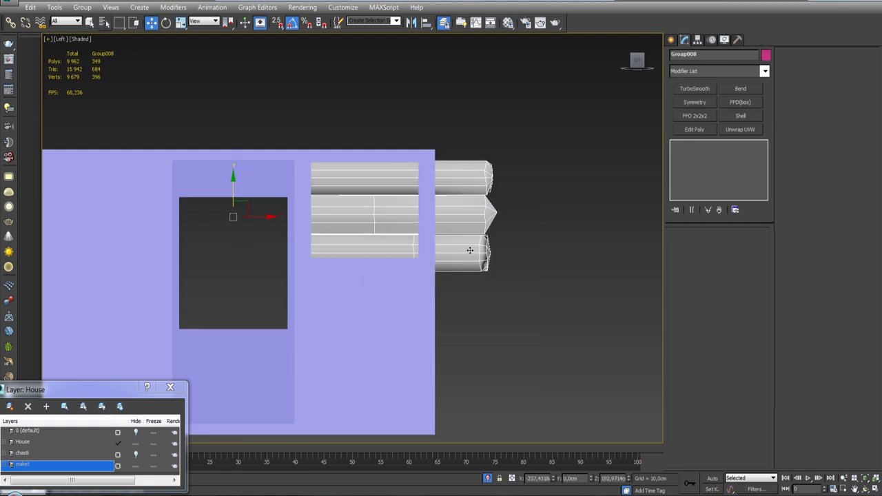
{"action": "scroll", "coordinate": [539, 202], "scroll_direction": "down", "scroll_amount": 2}
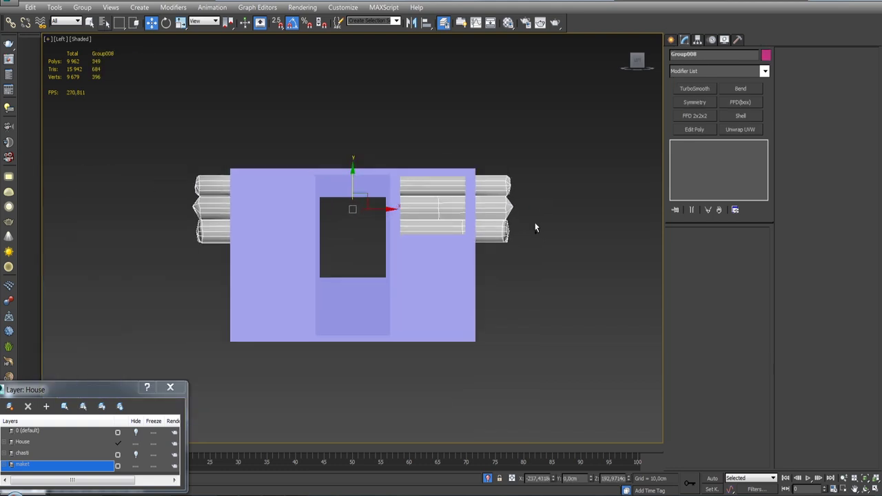
{"action": "left_click", "coordinate": [763, 72]}
{"action": "scroll", "coordinate": [717, 345], "scroll_direction": "down", "scroll_amount": 5}
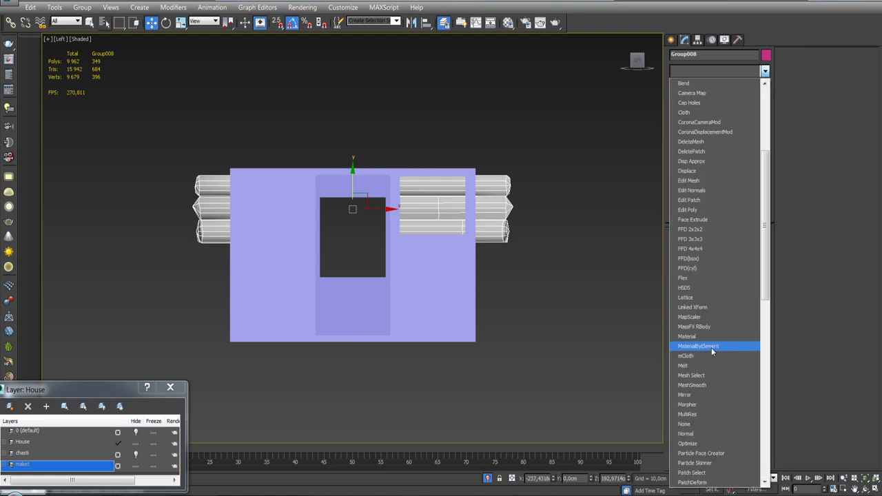
{"action": "left_click", "coordinate": [608, 294]}
Step: Re-isolate Group008 together with the purple wall box and neighbouring objects
{"action": "left_click", "coordinate": [488, 479]}
{"action": "middle_click_drag", "start_coordinate": [414, 275], "coordinate": [358, 262], "text": "alt"}
{"action": "left_click", "coordinate": [387, 268]}
{"action": "left_click", "coordinate": [338, 228]}
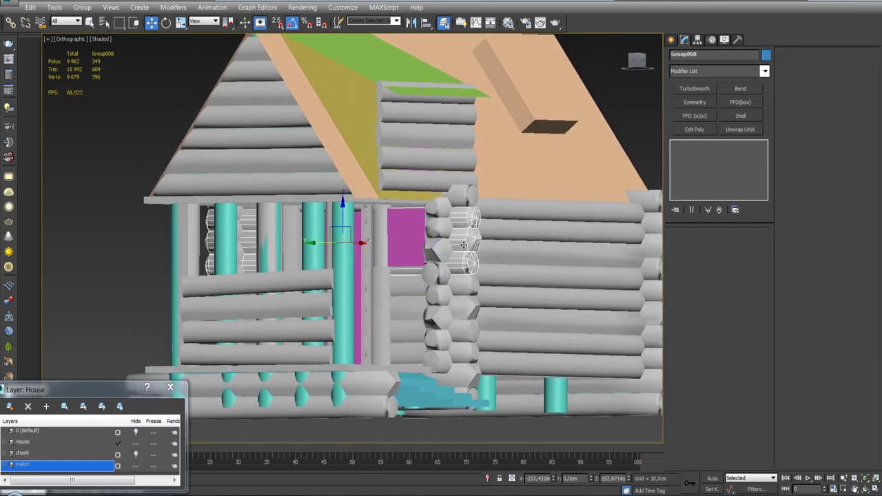
{"action": "scroll", "coordinate": [338, 228], "scroll_direction": "up", "scroll_amount": 3}
{"action": "scroll", "coordinate": [338, 227], "scroll_direction": "up", "scroll_amount": 3}
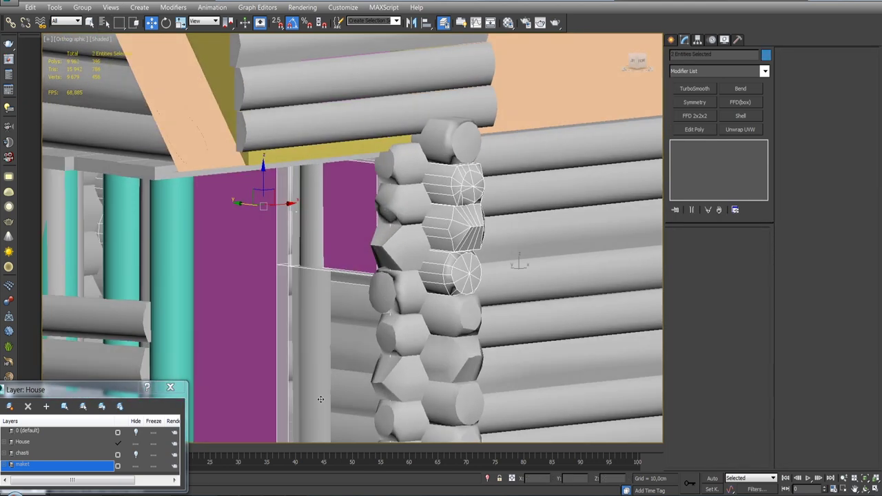
{"action": "left_click", "coordinate": [487, 478]}
{"action": "left_click", "coordinate": [487, 479]}
{"action": "mouse_move", "coordinate": [413, 276]}
{"action": "middle_mouse_down", "text": "alt"}
{"action": "mouse_move", "coordinate": [386, 269]}
{"action": "mouse_move", "coordinate": [359, 296]}
{"action": "middle_mouse_up", "text": "alt"}
{"action": "left_click", "coordinate": [427, 290], "text": "ctrl"}
{"action": "left_click", "coordinate": [488, 478]}
Step: Select Group008 and set a flat left side view of the log wall
{"action": "left_click", "coordinate": [414, 289]}
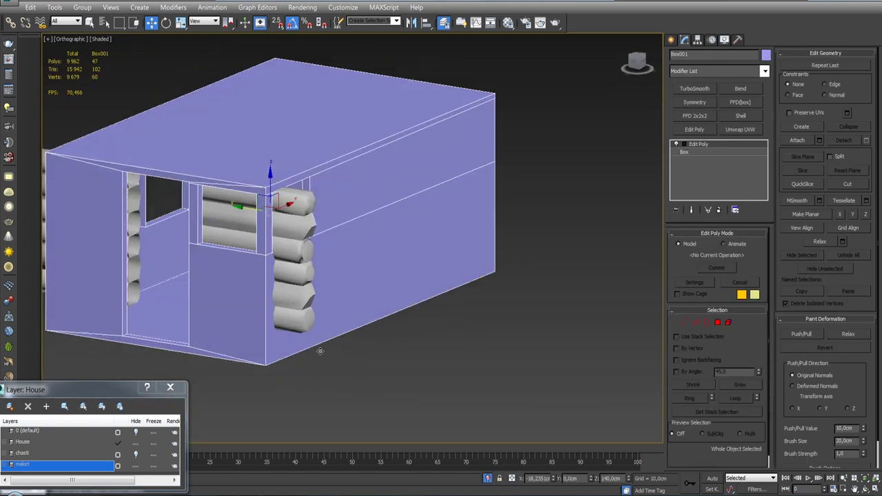
{"action": "scroll", "coordinate": [359, 331], "scroll_direction": "up", "scroll_amount": 4}
{"action": "scroll", "coordinate": [352, 372], "scroll_direction": "up", "scroll_amount": 2}
{"action": "middle_click_drag", "start_coordinate": [352, 372], "coordinate": [378, 267], "text": "alt"}
{"action": "middle_click_drag", "start_coordinate": [314, 300], "coordinate": [390, 260], "text": "alt"}
{"action": "left_click", "coordinate": [386, 265]}
{"action": "scroll", "coordinate": [391, 261], "scroll_direction": "up", "scroll_amount": 3}
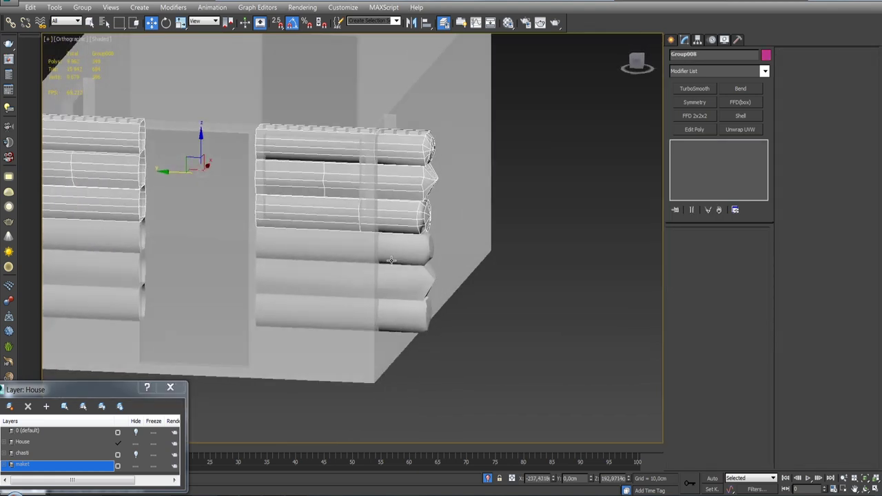
{"action": "key", "text": "l"}
{"action": "scroll", "coordinate": [383, 220], "scroll_direction": "up", "scroll_amount": 4}
{"action": "scroll", "coordinate": [494, 153], "scroll_direction": "down", "scroll_amount": 3}
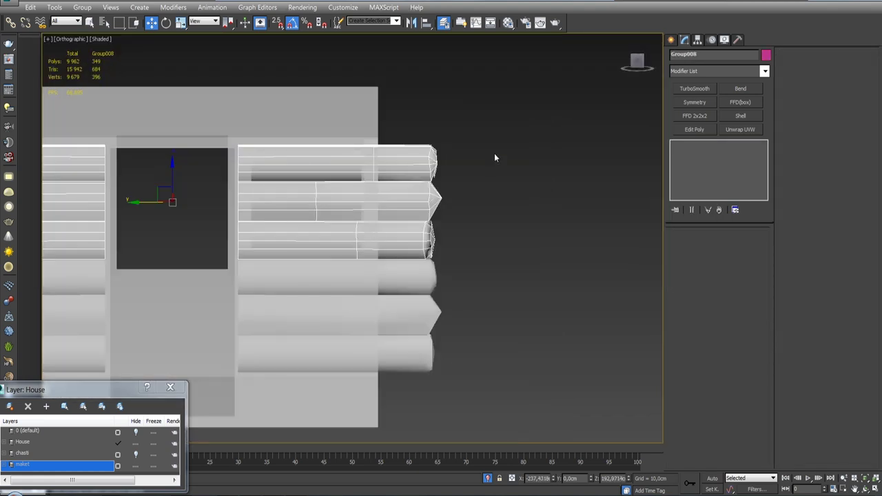
Step: Add a Slice modifier to Group008
{"action": "left_click", "coordinate": [766, 71]}
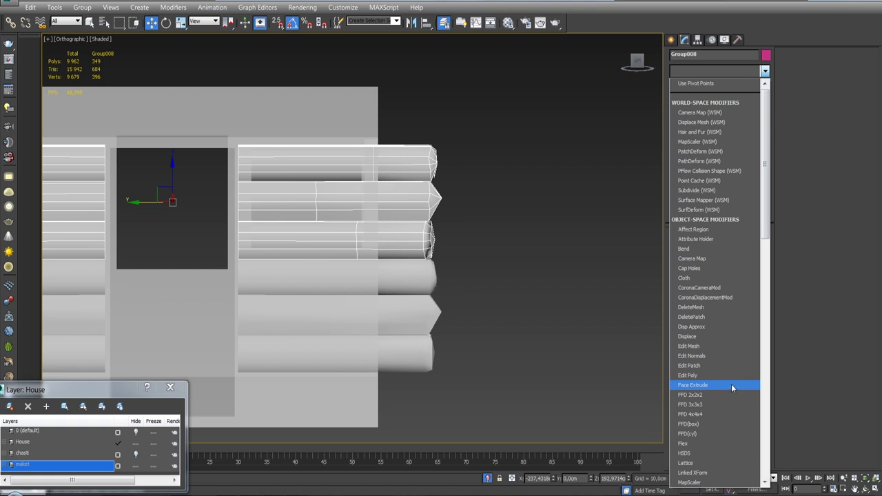
{"action": "scroll", "coordinate": [708, 447], "scroll_direction": "down", "scroll_amount": 1}
{"action": "scroll", "coordinate": [708, 447], "scroll_direction": "down", "scroll_amount": 2}
{"action": "scroll", "coordinate": [710, 442], "scroll_direction": "down", "scroll_amount": 2}
{"action": "scroll", "coordinate": [710, 442], "scroll_direction": "down", "scroll_amount": 1}
{"action": "scroll", "coordinate": [710, 437], "scroll_direction": "down", "scroll_amount": 2}
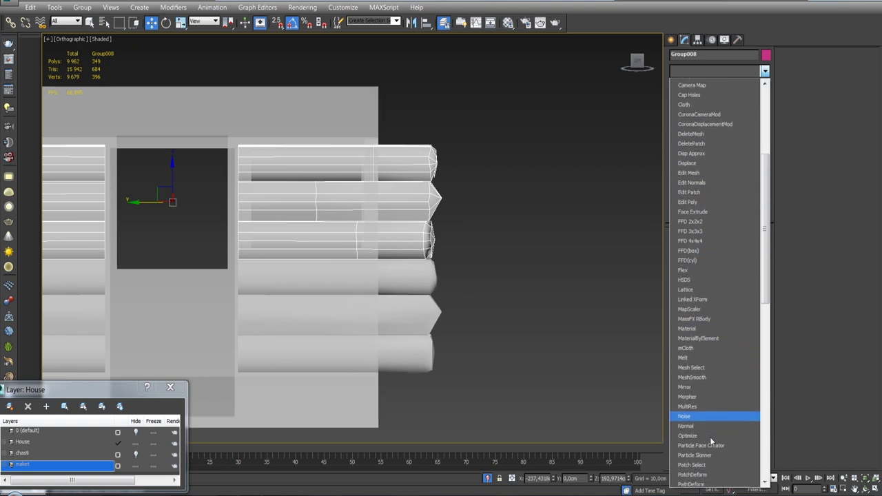
{"action": "scroll", "coordinate": [711, 436], "scroll_direction": "down", "scroll_amount": 2}
{"action": "scroll", "coordinate": [711, 436], "scroll_direction": "down", "scroll_amount": 1}
{"action": "left_click_drag", "start_coordinate": [765, 359], "coordinate": [769, 407]}
{"action": "left_click", "coordinate": [703, 319]}
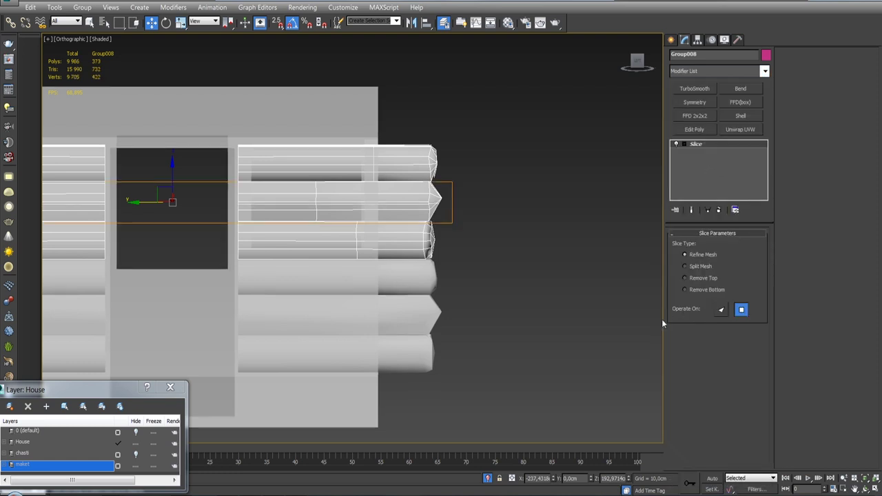
Step: Rotate the slice plane about -78° to near-vertical and shift it toward the opening
{"action": "key", "text": "l"}
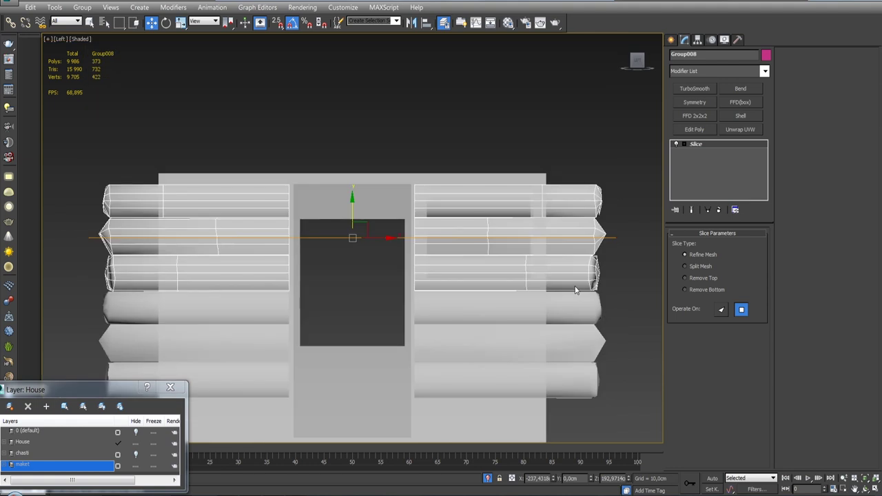
{"action": "left_click", "coordinate": [709, 143]}
{"action": "key", "text": "e"}
{"action": "left_click_drag", "start_coordinate": [398, 226], "coordinate": [462, 256]}
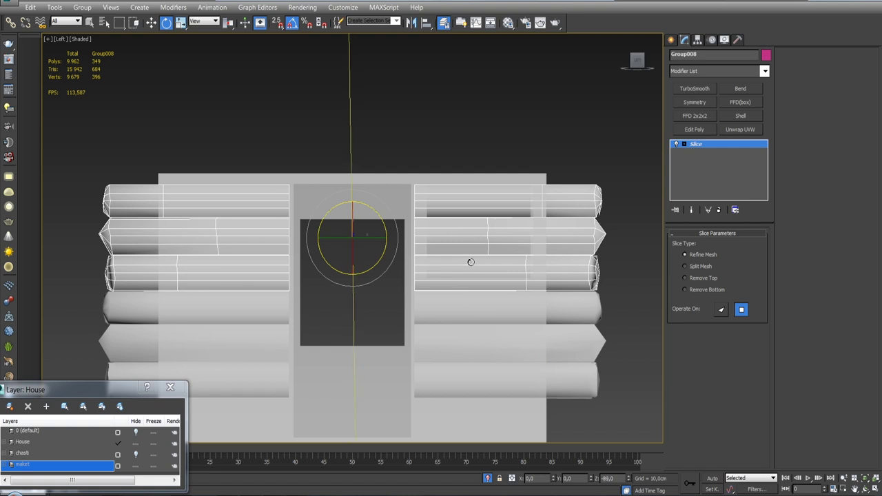
{"action": "key", "text": "w"}
{"action": "left_click_drag", "start_coordinate": [383, 256], "coordinate": [555, 255]}
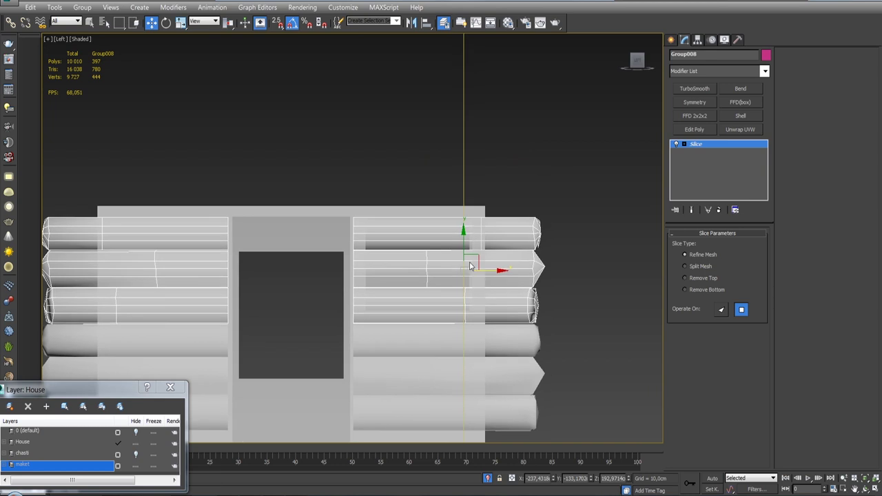
Step: Fine-tune the slice plane's position onto the door opening's edge
{"action": "scroll", "coordinate": [555, 255], "scroll_direction": "up", "scroll_amount": 5}
{"action": "mouse_move", "coordinate": [473, 276]}
{"action": "middle_mouse_down", "text": "alt"}
{"action": "mouse_move", "coordinate": [435, 262]}
{"action": "mouse_move", "coordinate": [474, 304]}
{"action": "middle_mouse_up", "text": "alt"}
{"action": "key", "text": "l"}
{"action": "scroll", "coordinate": [474, 307], "scroll_direction": "down", "scroll_amount": 5}
{"action": "scroll", "coordinate": [462, 248], "scroll_direction": "up", "scroll_amount": 1}
{"action": "scroll", "coordinate": [453, 252], "scroll_direction": "up", "scroll_amount": 5}
{"action": "left_click_drag", "start_coordinate": [462, 198], "coordinate": [476, 196]}
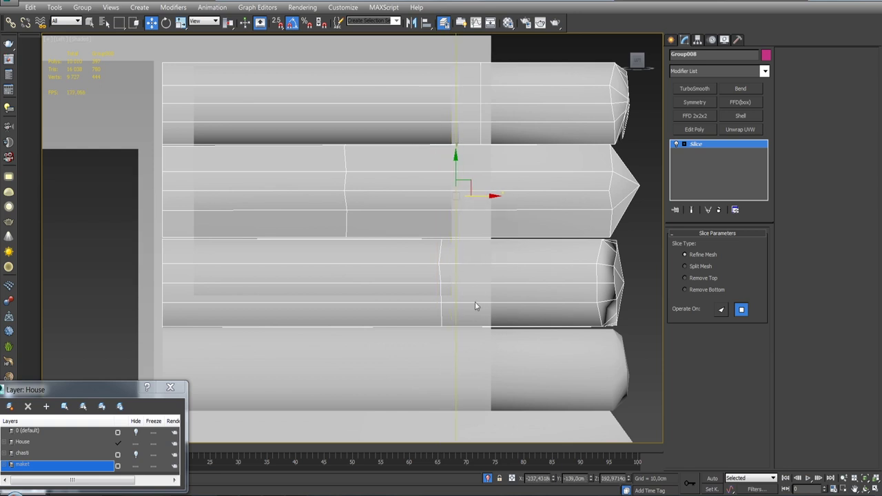
{"action": "left_click_drag", "start_coordinate": [479, 197], "coordinate": [483, 197]}
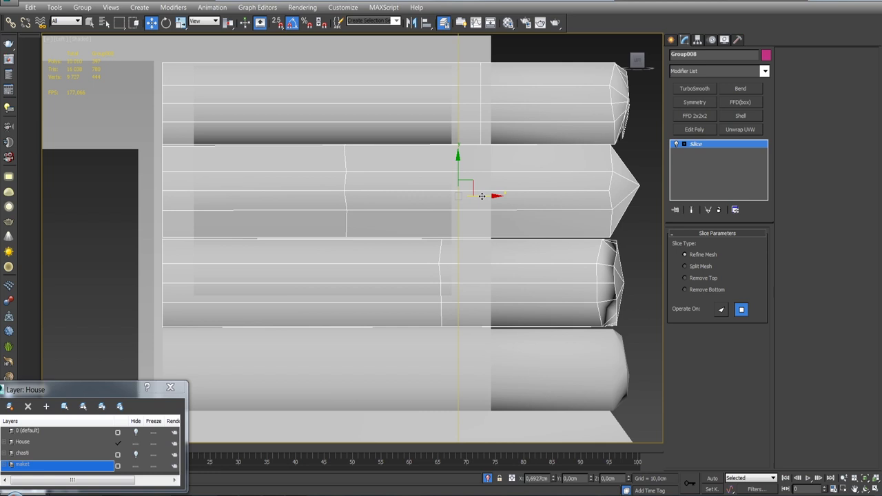
Step: Enable Split Mesh and collapse the Slice into Group008's geometry
{"action": "left_click", "coordinate": [685, 267]}
{"action": "right_click", "coordinate": [706, 144]}
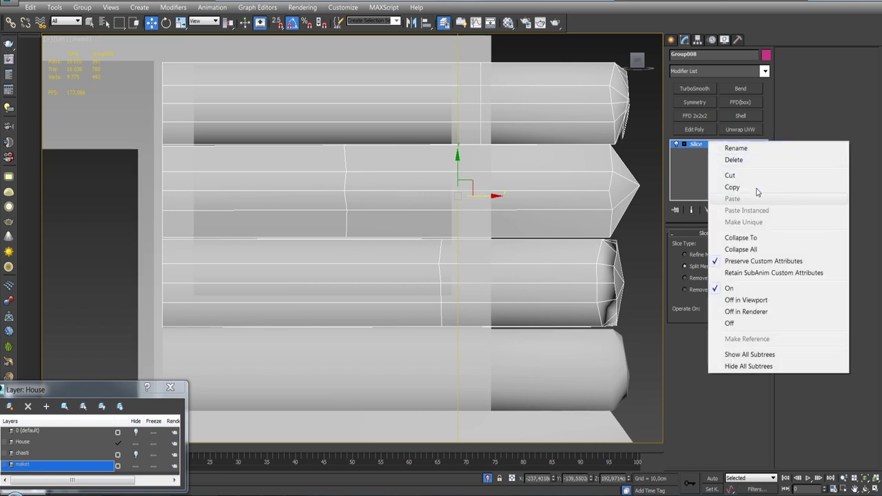
{"action": "left_click", "coordinate": [752, 238]}
{"action": "mouse_move", "coordinate": [544, 251]}
{"action": "middle_mouse_down", "text": "alt"}
{"action": "mouse_move", "coordinate": [483, 250]}
{"action": "mouse_move", "coordinate": [510, 258]}
{"action": "mouse_move", "coordinate": [347, 228]}
{"action": "mouse_move", "coordinate": [354, 238]}
{"action": "mouse_move", "coordinate": [586, 303]}
{"action": "middle_mouse_up", "text": "alt"}
Step: Ungroup the sliced logs and delete the top piece and brewno_027's doorway section
{"action": "left_click", "coordinate": [82, 7]}
{"action": "left_click", "coordinate": [98, 32]}
{"action": "left_click", "coordinate": [420, 148]}
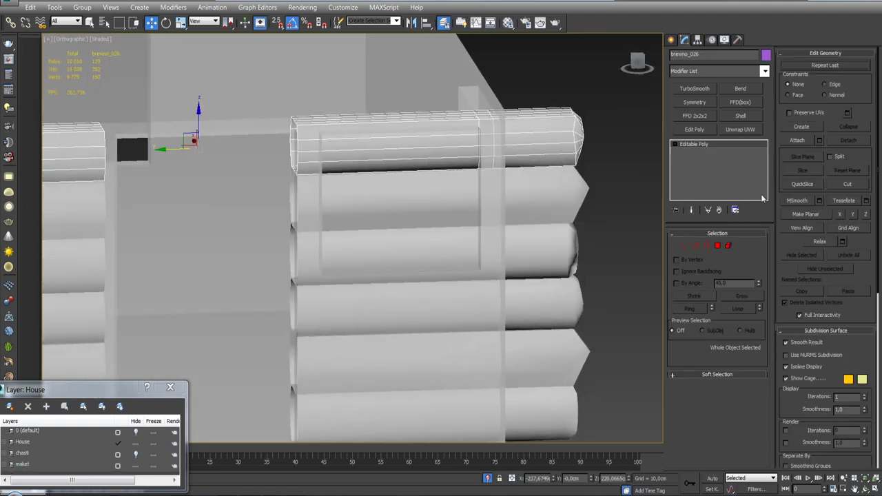
{"action": "key", "text": "Delete"}
{"action": "left_click", "coordinate": [457, 200]}
{"action": "left_click", "coordinate": [718, 246]}
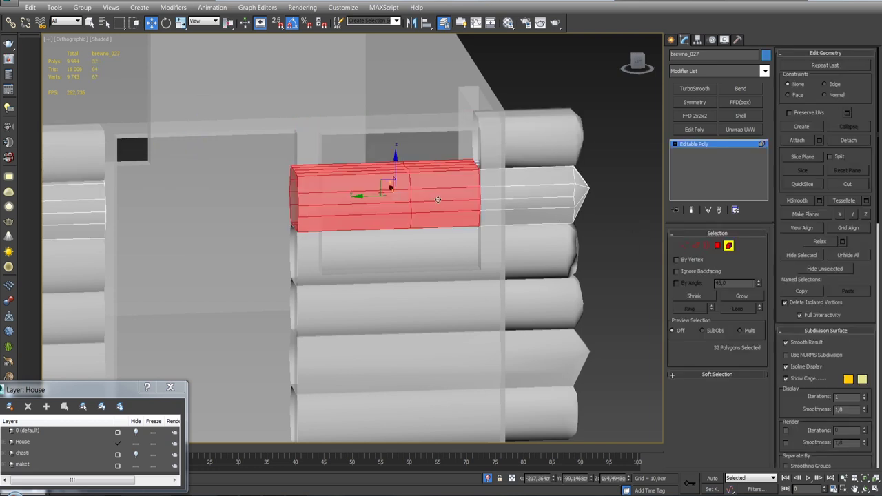
{"action": "key", "text": "Delete"}
Step: Trim the protruding end polygons off log brewno_028 in Polygon mode
{"action": "left_click", "coordinate": [424, 244]}
{"action": "left_click", "coordinate": [718, 245]}
{"action": "key", "text": "l"}
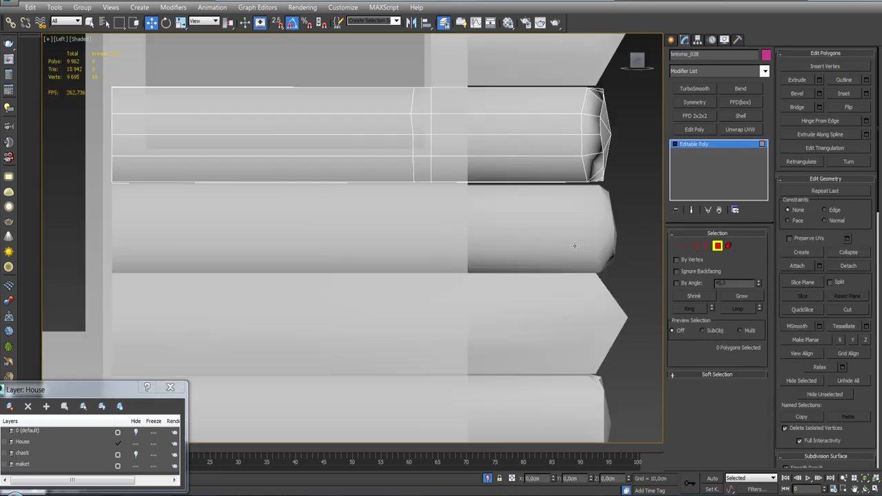
{"action": "left_click_drag", "start_coordinate": [477, 224], "coordinate": [476, 222]}
{"action": "scroll", "coordinate": [469, 214], "scroll_direction": "up", "scroll_amount": 3}
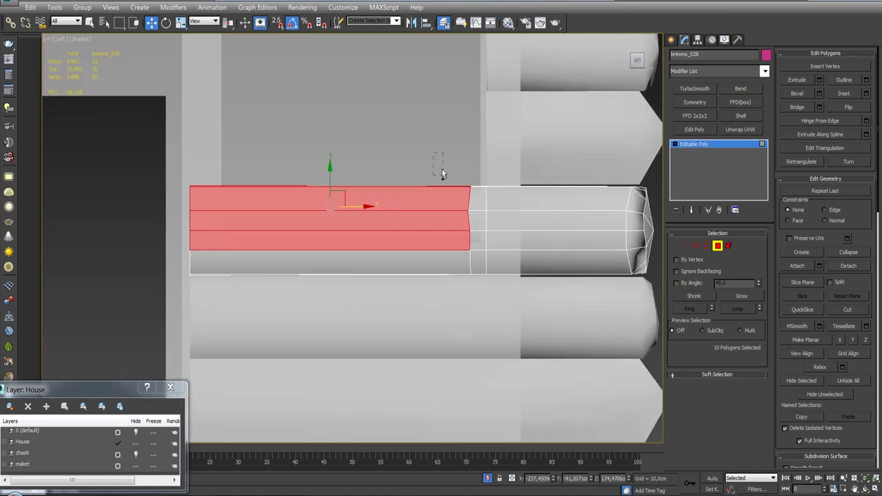
{"action": "key", "text": "4"}
Step: Make the maket layer current with the whole log cabin in view
{"action": "mouse_move", "coordinate": [488, 239]}
{"action": "middle_mouse_down", "text": "alt"}
{"action": "mouse_move", "coordinate": [310, 290]}
{"action": "mouse_move", "coordinate": [431, 296]}
{"action": "mouse_move", "coordinate": [377, 219]}
{"action": "middle_mouse_up", "text": "alt"}
{"action": "scroll", "coordinate": [310, 289], "scroll_direction": "down", "scroll_amount": 5}
{"action": "left_click", "coordinate": [103, 464]}
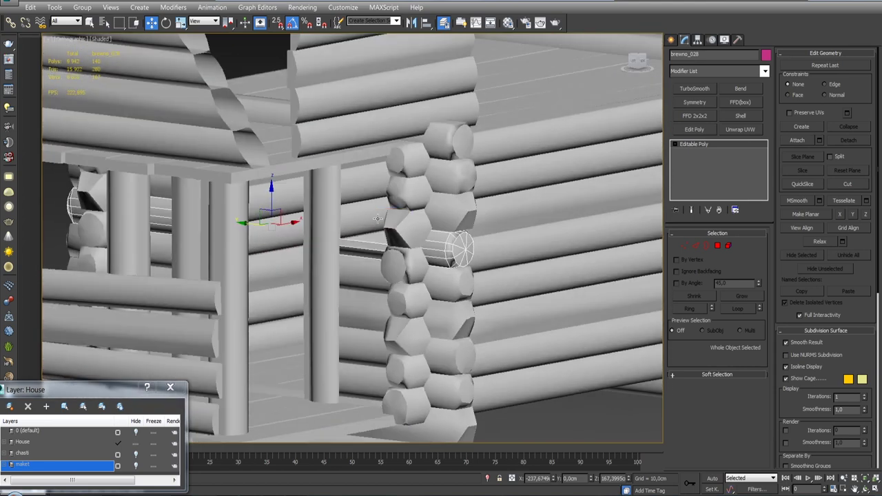
{"action": "scroll", "coordinate": [377, 219], "scroll_direction": "down", "scroll_amount": 3}
{"action": "scroll", "coordinate": [377, 218], "scroll_direction": "down", "scroll_amount": 5}
Step: Clone floor board doska_027 as doska_038 and rotate the copy about 86° upright
{"action": "middle_click_drag", "start_coordinate": [377, 218], "coordinate": [296, 207], "text": "alt"}
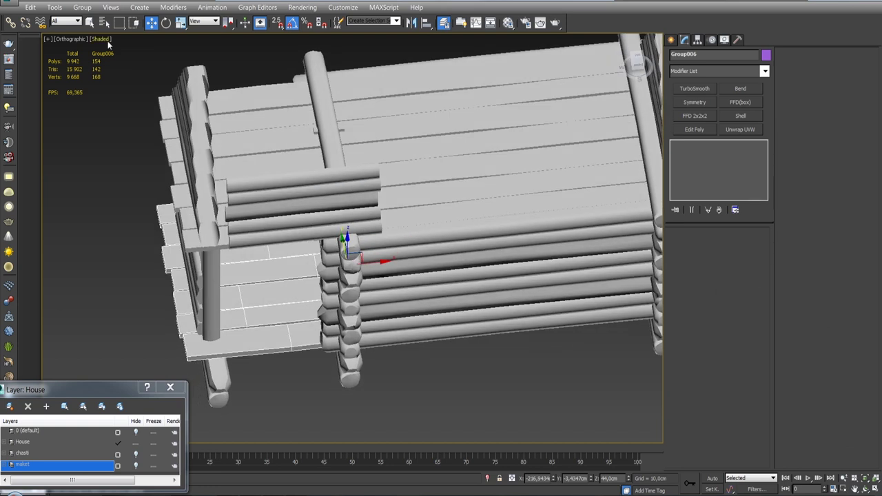
{"action": "left_click", "coordinate": [234, 310]}
{"action": "middle_click_drag", "start_coordinate": [234, 310], "coordinate": [324, 286], "text": "alt"}
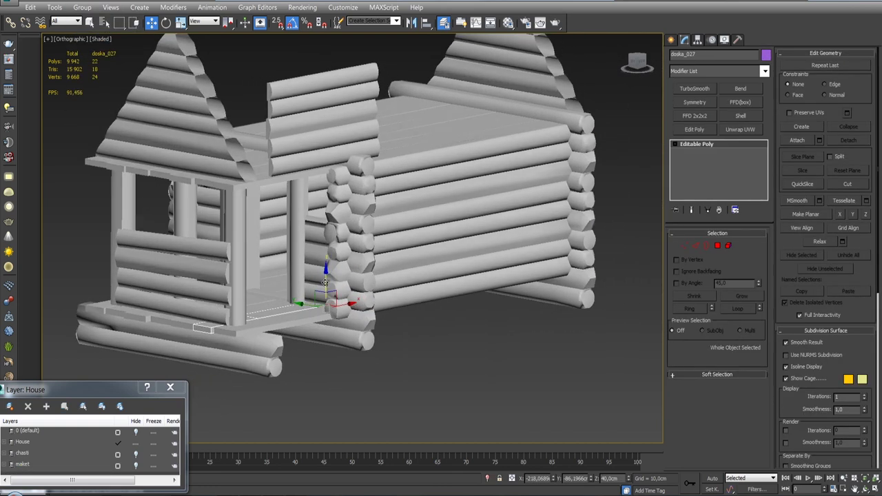
{"action": "left_click_drag", "start_coordinate": [325, 283], "coordinate": [325, 248], "text": "shift"}
{"action": "left_click", "coordinate": [441, 297]}
{"action": "middle_click_drag", "start_coordinate": [381, 238], "coordinate": [263, 237], "text": "alt"}
{"action": "key", "text": "e"}
{"action": "left_click_drag", "start_coordinate": [263, 237], "coordinate": [310, 175]}
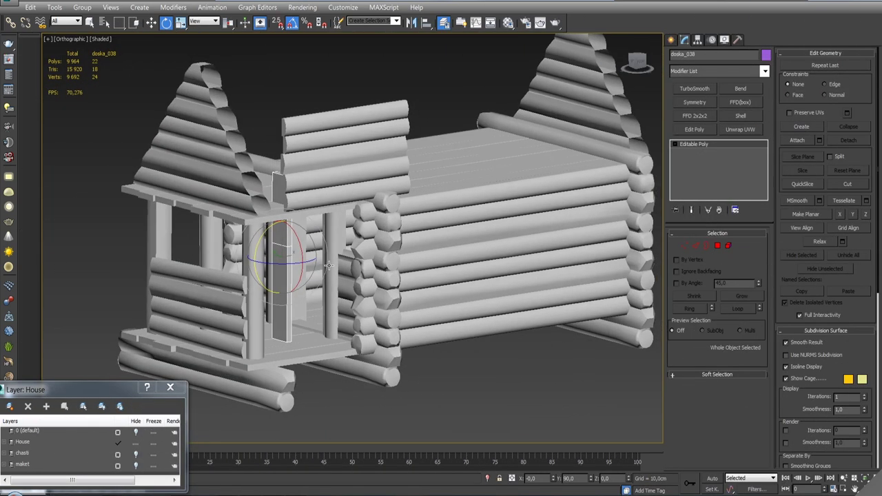
{"action": "middle_click_drag", "start_coordinate": [328, 266], "coordinate": [334, 261], "text": "alt"}
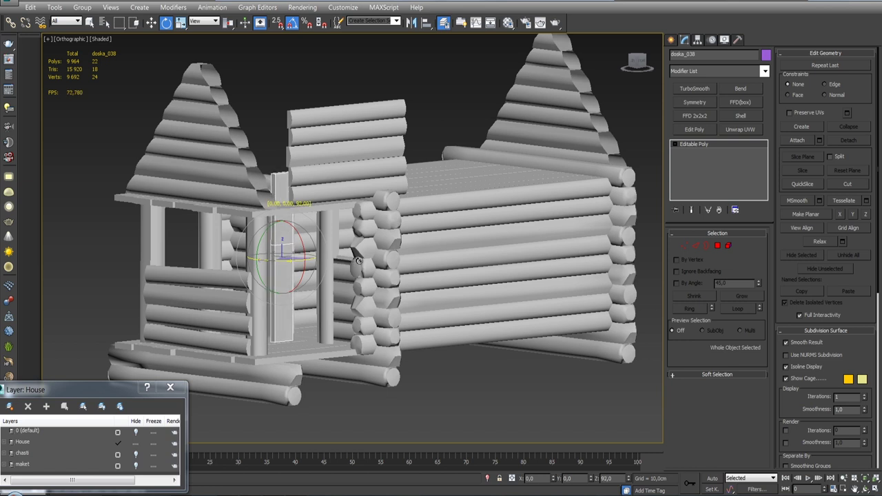
Step: Adjust doska_038's pivot in Hierarchy and slide the board against the log corner
{"action": "key", "text": "w"}
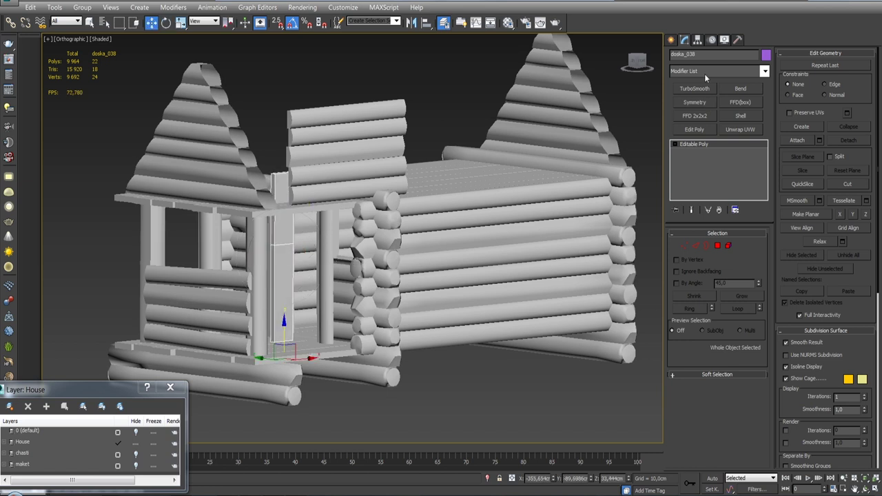
{"action": "left_click", "coordinate": [699, 40]}
{"action": "left_click", "coordinate": [717, 112]}
{"action": "left_click", "coordinate": [685, 40]}
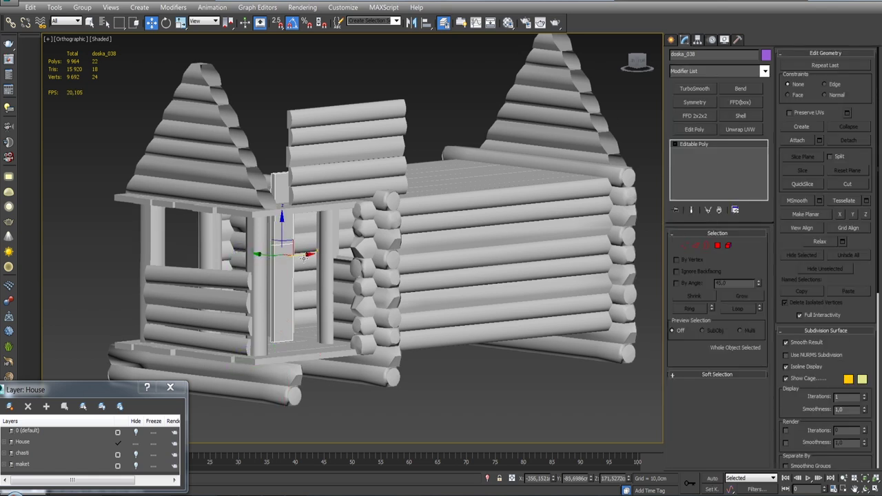
{"action": "mouse_move", "coordinate": [304, 257]}
{"action": "middle_mouse_down", "text": "alt"}
{"action": "mouse_move", "coordinate": [411, 245]}
{"action": "mouse_move", "coordinate": [351, 235]}
{"action": "middle_mouse_up", "text": "alt"}
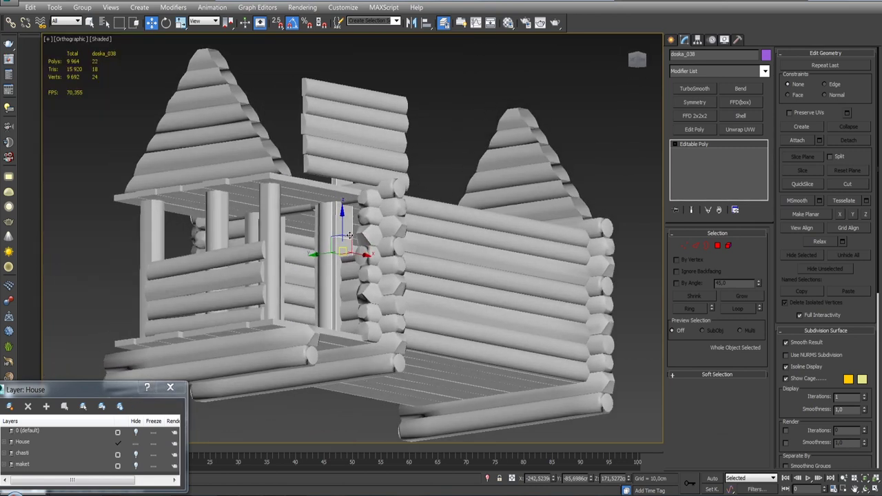
{"action": "scroll", "coordinate": [349, 236], "scroll_direction": "up", "scroll_amount": 3}
{"action": "scroll", "coordinate": [349, 236], "scroll_direction": "up", "scroll_amount": 3}
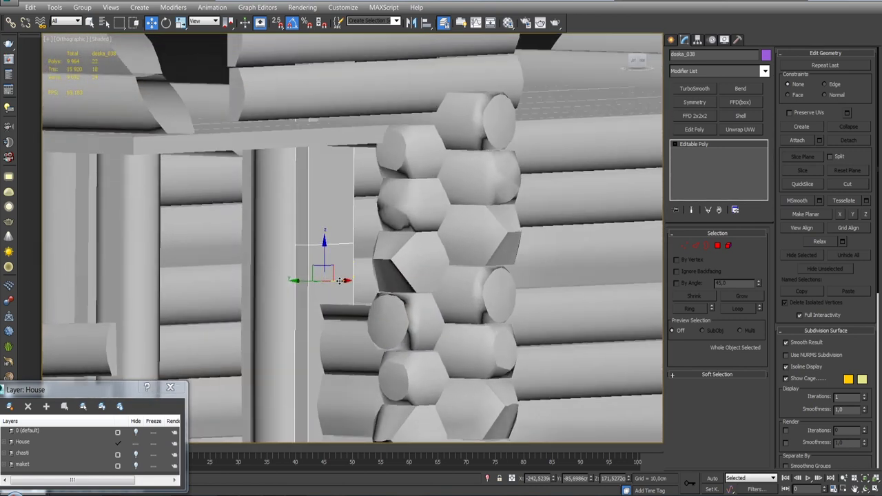
{"action": "left_click_drag", "start_coordinate": [340, 281], "coordinate": [346, 276]}
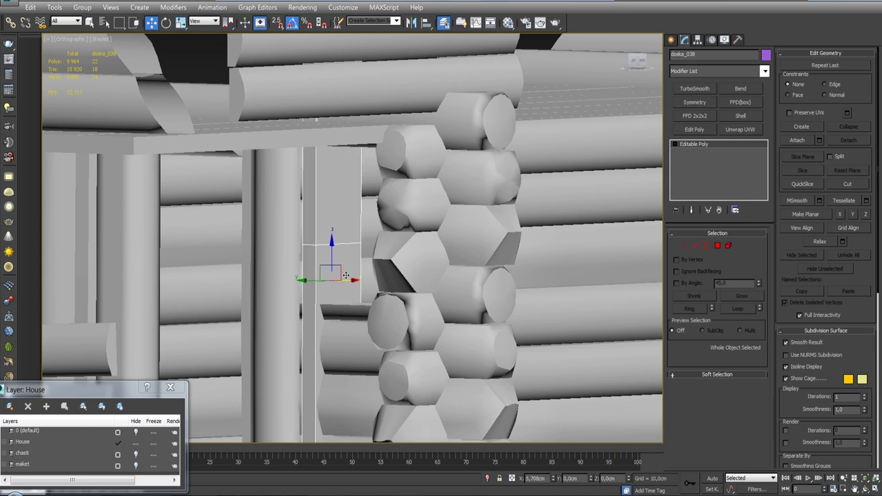
{"action": "left_click_drag", "start_coordinate": [346, 276], "coordinate": [336, 277]}
{"action": "mouse_move", "coordinate": [336, 276]}
{"action": "middle_mouse_down", "text": "alt"}
{"action": "mouse_move", "coordinate": [333, 284]}
{"action": "mouse_move", "coordinate": [349, 286]}
{"action": "middle_mouse_up", "text": "alt"}
{"action": "scroll", "coordinate": [331, 279], "scroll_direction": "down", "scroll_amount": 5}
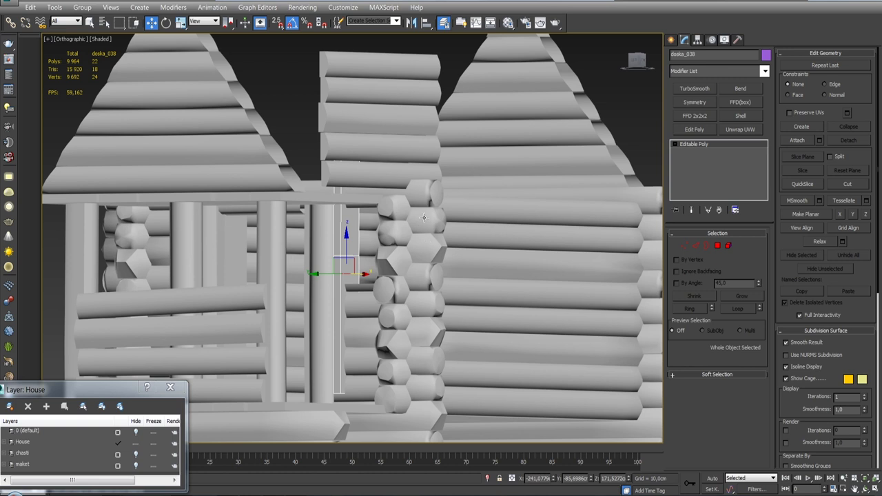
Step: Select the log pieces beside the door opening and isolate them
{"action": "left_click", "coordinate": [423, 280]}
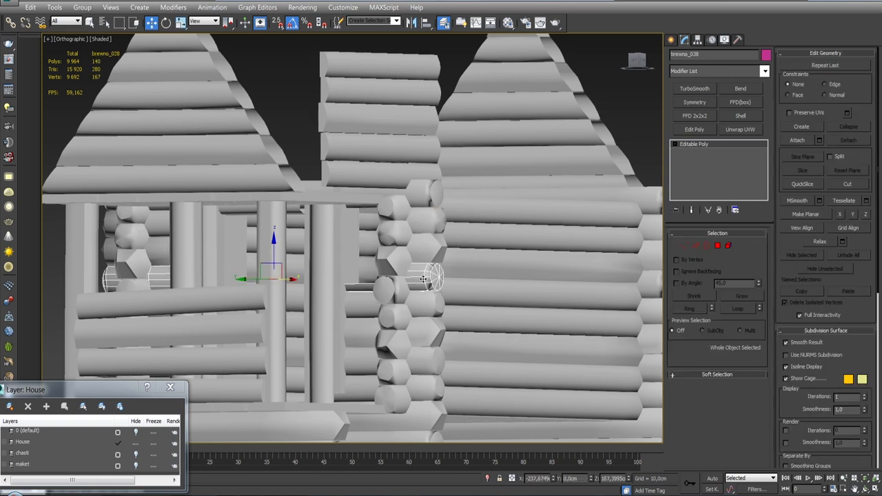
{"action": "key", "text": "ctrl+z"}
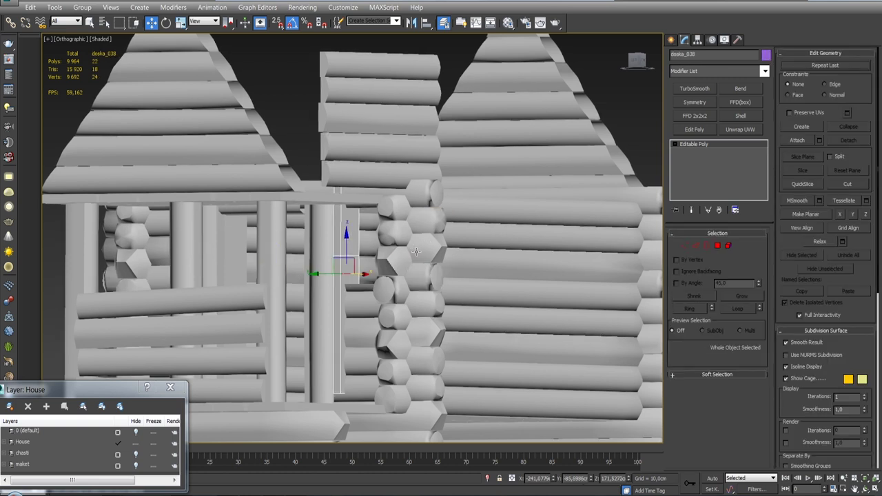
{"action": "left_click", "coordinate": [416, 252]}
{"action": "middle_click_drag", "start_coordinate": [419, 196], "coordinate": [406, 257], "text": "alt"}
{"action": "mouse_move", "coordinate": [488, 480]}
{"action": "middle_mouse_down", "text": "alt"}
{"action": "mouse_move", "coordinate": [545, 340]}
{"action": "mouse_move", "coordinate": [485, 469]}
{"action": "mouse_move", "coordinate": [494, 339]}
{"action": "middle_mouse_up", "text": "alt"}
{"action": "key", "text": "alt+q"}
Step: Try aligning the selected logs to the board along Y, then cancel the alignment
{"action": "left_click", "coordinate": [486, 476]}
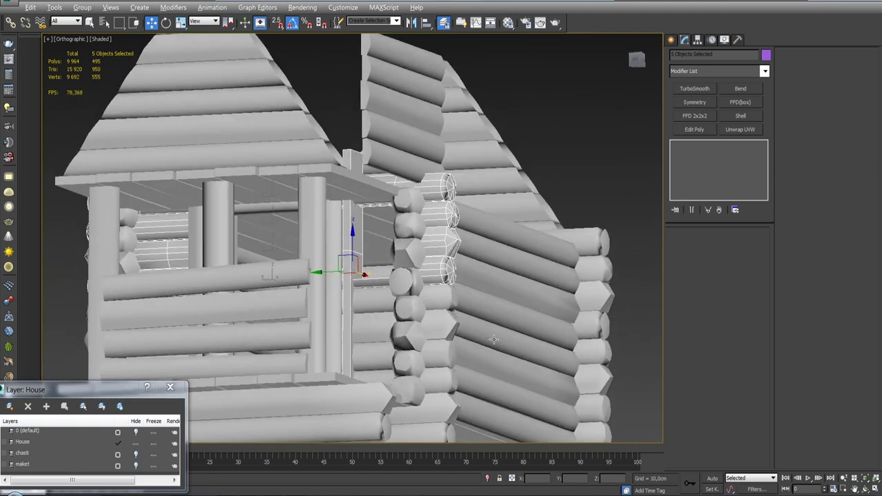
{"action": "middle_click_drag", "start_coordinate": [494, 339], "coordinate": [508, 355], "text": "alt"}
{"action": "scroll", "coordinate": [365, 271], "scroll_direction": "up", "scroll_amount": 5}
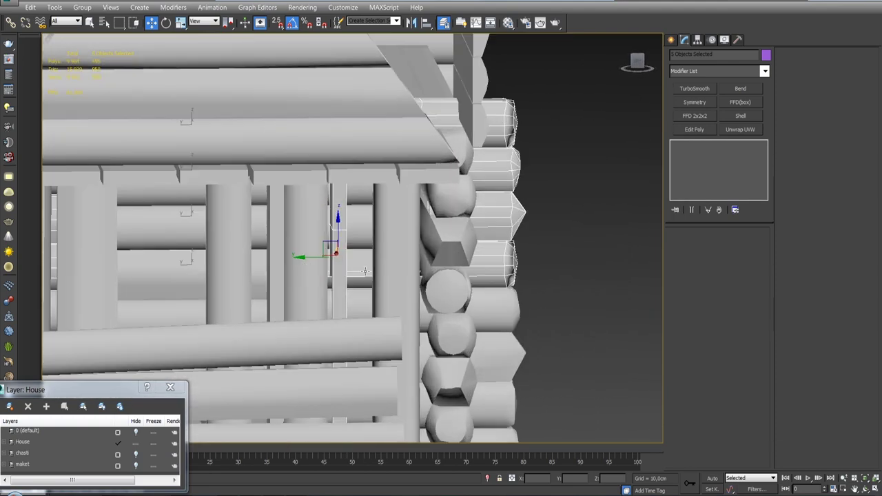
{"action": "key", "text": "alt+a"}
{"action": "left_click", "coordinate": [331, 220]}
{"action": "left_click", "coordinate": [732, 193]}
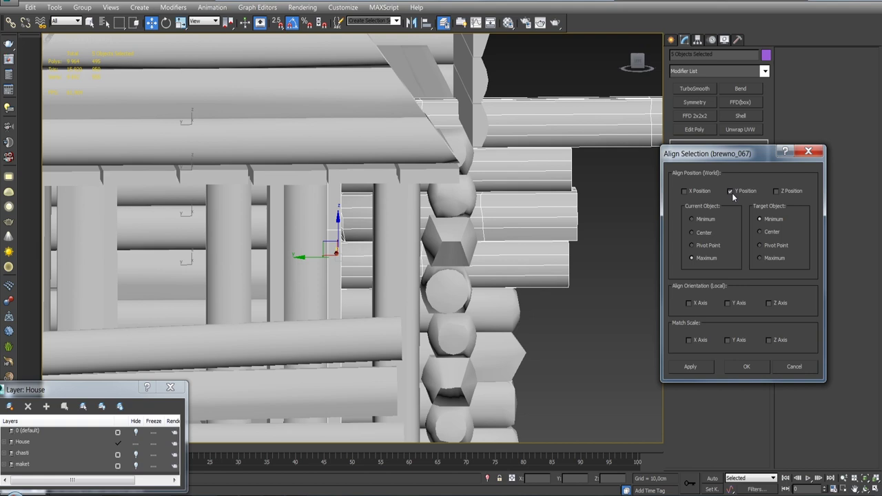
{"action": "left_click", "coordinate": [793, 367]}
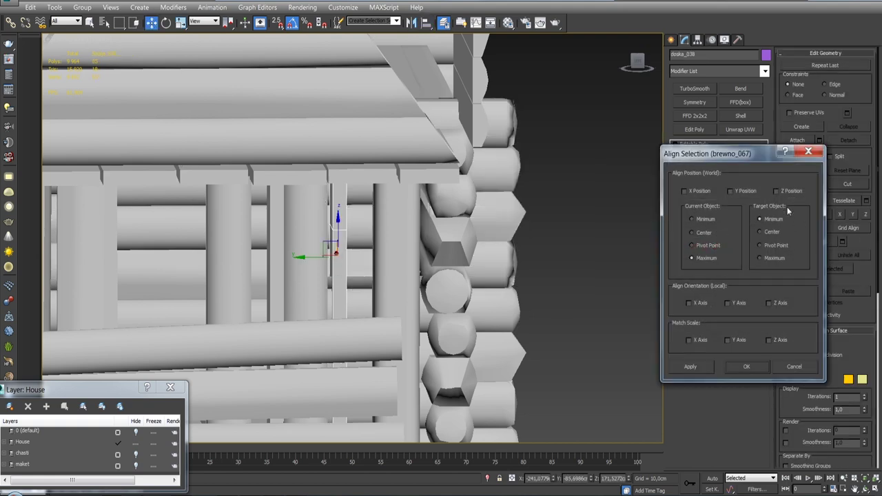
{"action": "left_click", "coordinate": [747, 367]}
Step: Orbit to a frontal view of the porch opening and select board doska_038
{"action": "mouse_move", "coordinate": [486, 239]}
{"action": "middle_mouse_down", "text": "alt"}
{"action": "mouse_move", "coordinate": [373, 222]}
{"action": "mouse_move", "coordinate": [366, 260]}
{"action": "mouse_move", "coordinate": [481, 410]}
{"action": "middle_mouse_up", "text": "alt"}
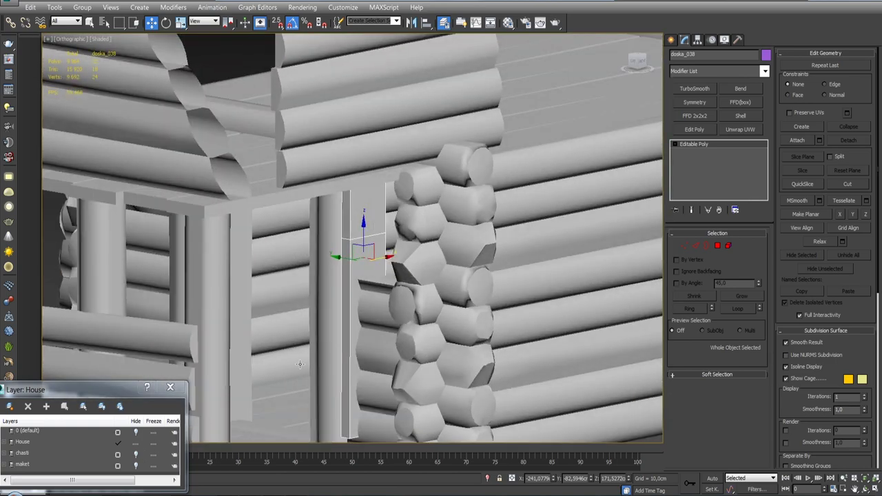
{"action": "middle_click_drag", "start_coordinate": [300, 364], "coordinate": [442, 315], "text": "alt"}
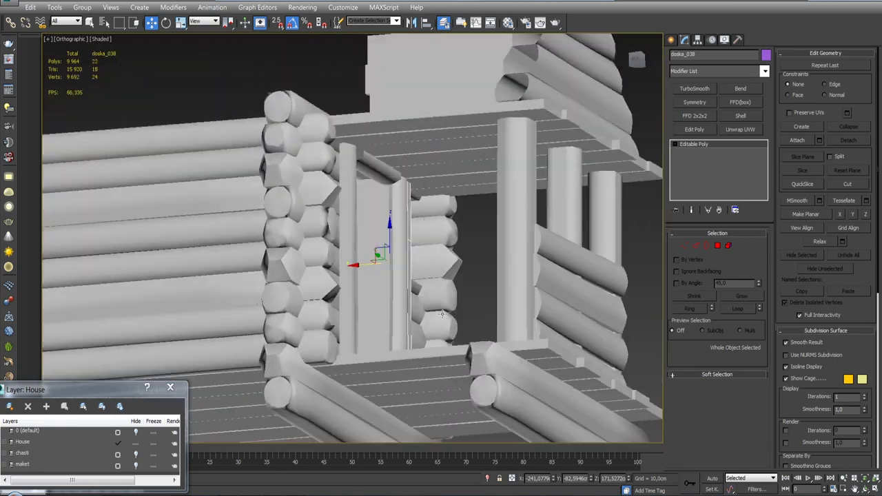
{"action": "middle_click_drag", "start_coordinate": [379, 187], "coordinate": [264, 196], "text": "alt"}
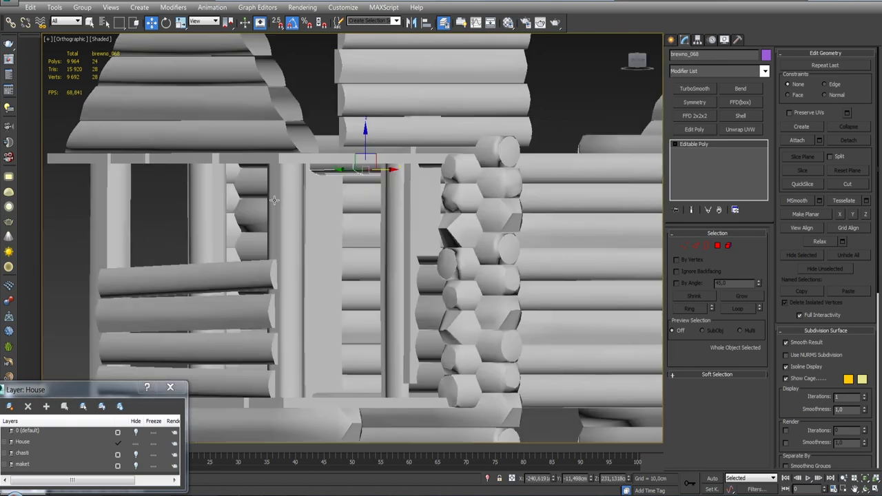
{"action": "mouse_move", "coordinate": [371, 202]}
{"action": "middle_mouse_down", "text": "alt"}
{"action": "mouse_move", "coordinate": [359, 236]}
{"action": "mouse_move", "coordinate": [464, 236]}
{"action": "mouse_move", "coordinate": [411, 245]}
{"action": "middle_mouse_up", "text": "alt"}
{"action": "left_click", "coordinate": [411, 244]}
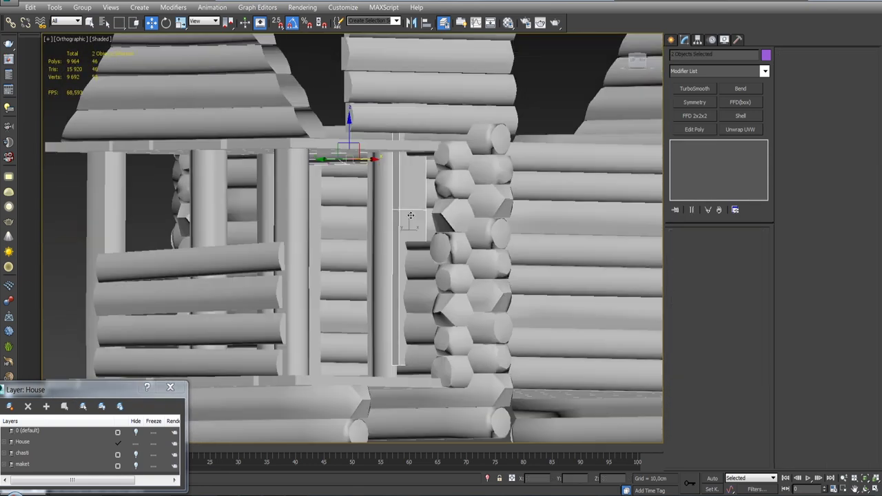
Step: Isolate the door logs and select brevno_028's sill polygons in Left view
{"action": "key", "text": "q"}
{"action": "left_click_drag", "start_coordinate": [411, 245], "coordinate": [487, 150]}
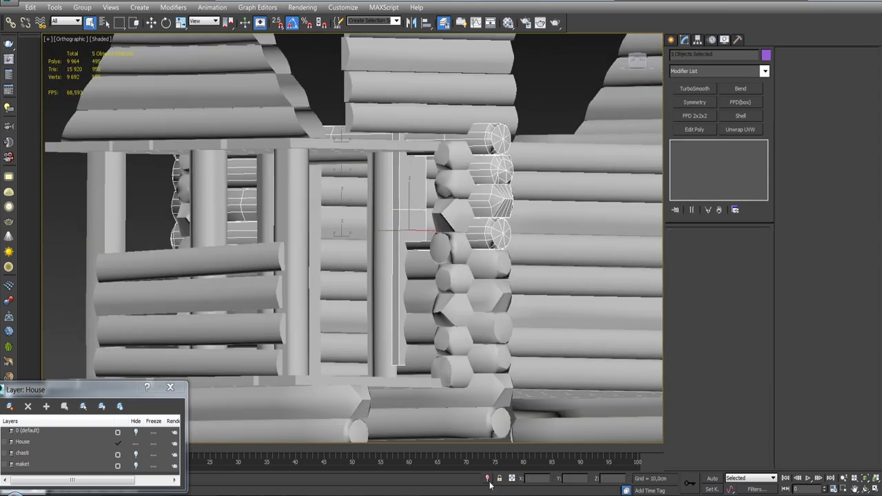
{"action": "left_click", "coordinate": [488, 478]}
{"action": "left_click", "coordinate": [493, 257]}
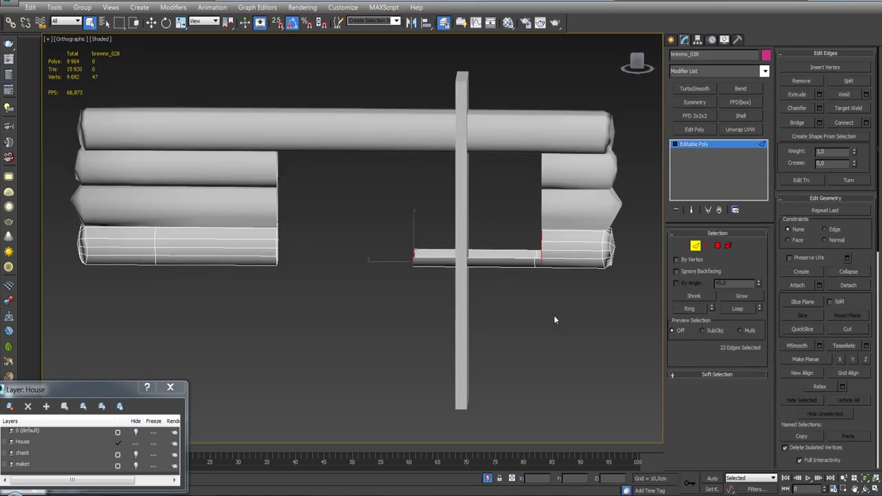
{"action": "key", "text": "l"}
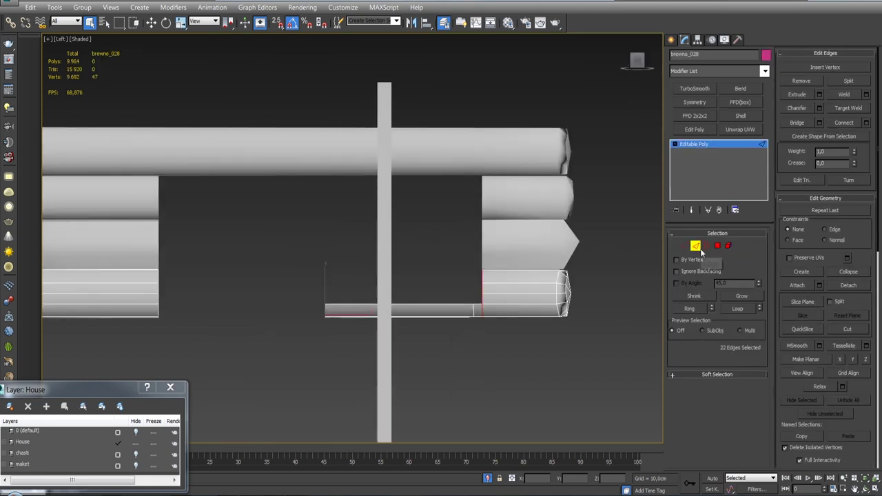
{"action": "left_click", "coordinate": [717, 246]}
{"action": "left_click_drag", "start_coordinate": [301, 257], "coordinate": [418, 357]}
Step: Rotate the Slice Plane vertical at the door board and slice the sill
{"action": "key", "text": "F3"}
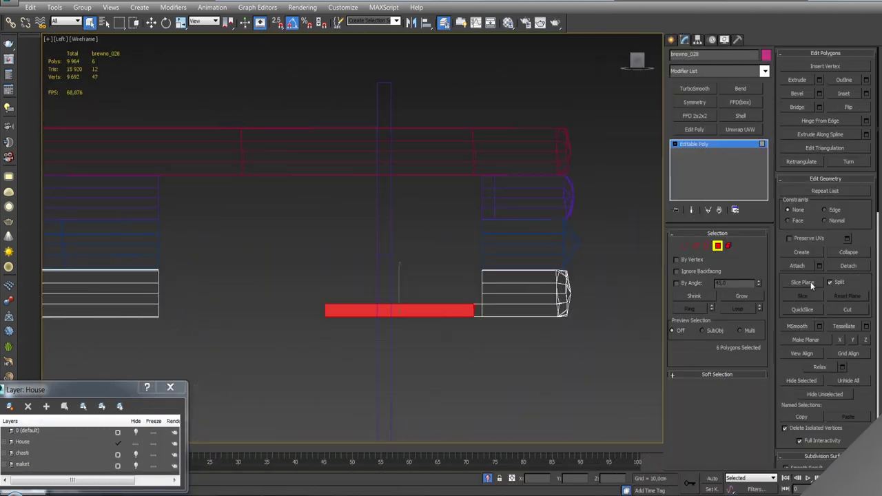
{"action": "key", "text": "e"}
{"action": "left_click_drag", "start_coordinate": [273, 273], "coordinate": [360, 297]}
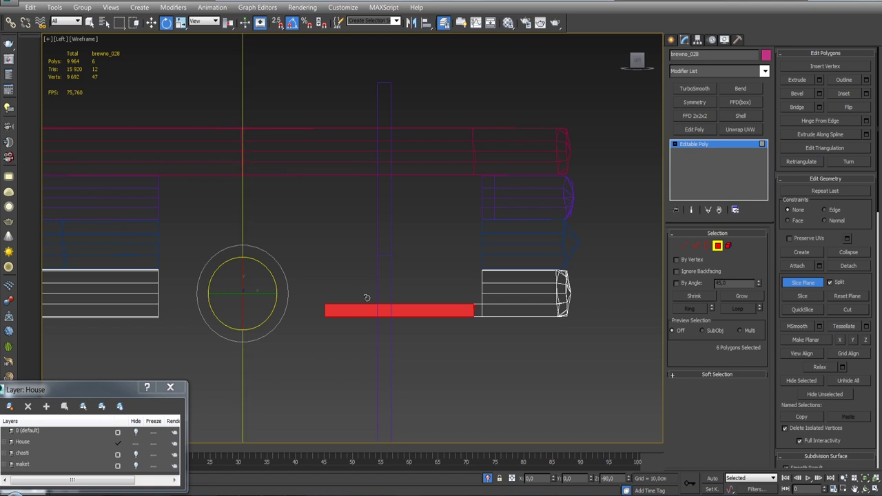
{"action": "key", "text": "w"}
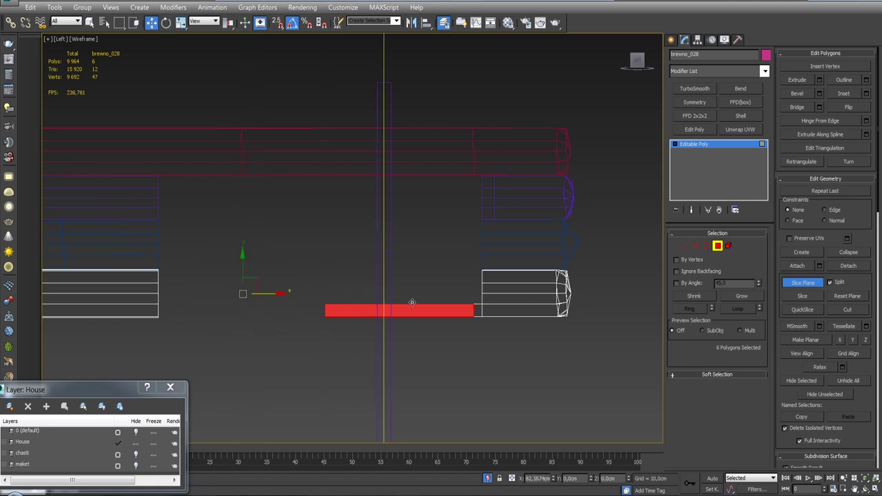
{"action": "left_click", "coordinate": [810, 295]}
{"action": "left_click", "coordinate": [815, 284]}
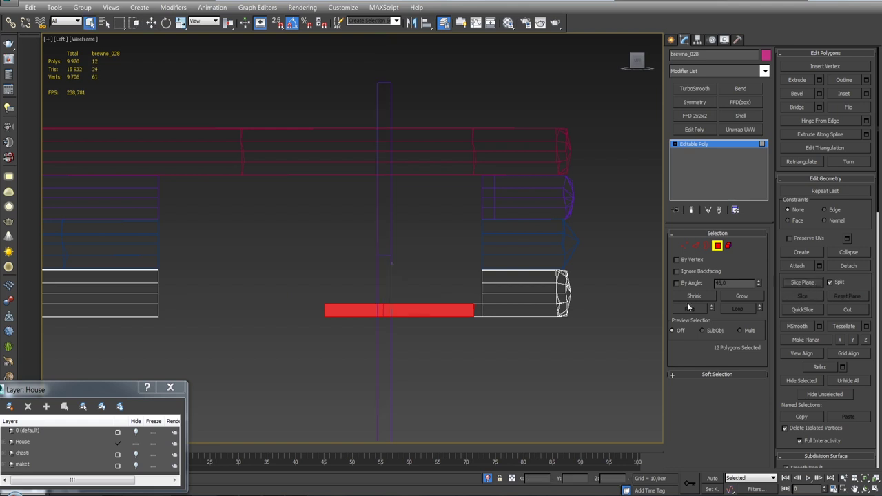
Step: Select the sill's cut-off element and frame the view on the vertical door board
{"action": "left_click", "coordinate": [729, 247]}
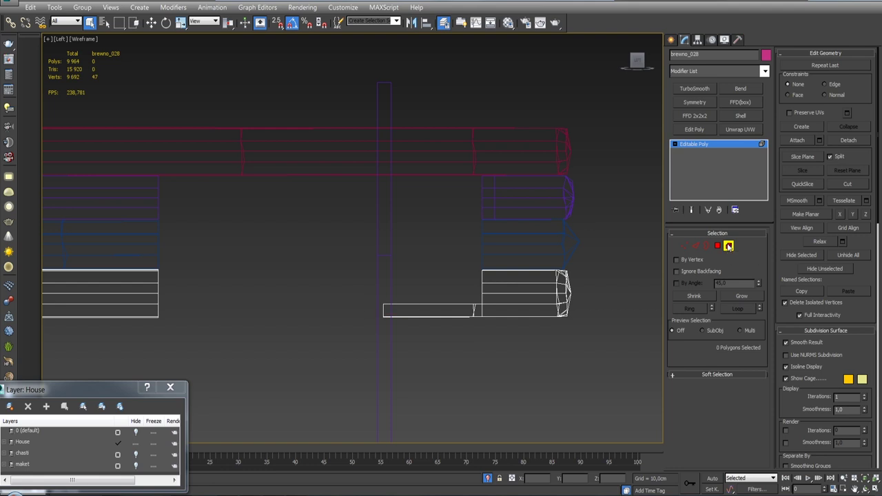
{"action": "left_click", "coordinate": [494, 278]}
{"action": "key", "text": "F3"}
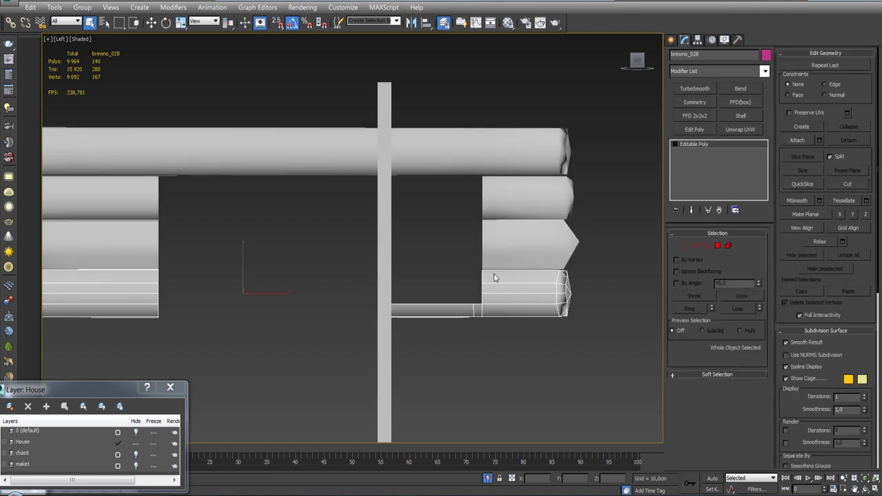
{"action": "mouse_move", "coordinate": [445, 254]}
{"action": "middle_mouse_down", "text": "alt"}
{"action": "mouse_move", "coordinate": [433, 268]}
{"action": "mouse_move", "coordinate": [439, 277]}
{"action": "mouse_move", "coordinate": [484, 276]}
{"action": "middle_mouse_up", "text": "alt"}
{"action": "left_click", "coordinate": [381, 265]}
{"action": "key", "text": "shift+z"}
{"action": "key", "text": "shift+z"}
{"action": "key", "text": "shift+z"}
{"action": "mouse_move", "coordinate": [358, 269]}
{"action": "middle_mouse_down", "text": "alt"}
{"action": "mouse_move", "coordinate": [400, 262]}
{"action": "mouse_move", "coordinate": [386, 255]}
{"action": "mouse_move", "coordinate": [375, 271]}
{"action": "mouse_move", "coordinate": [424, 274]}
{"action": "middle_mouse_up", "text": "alt"}
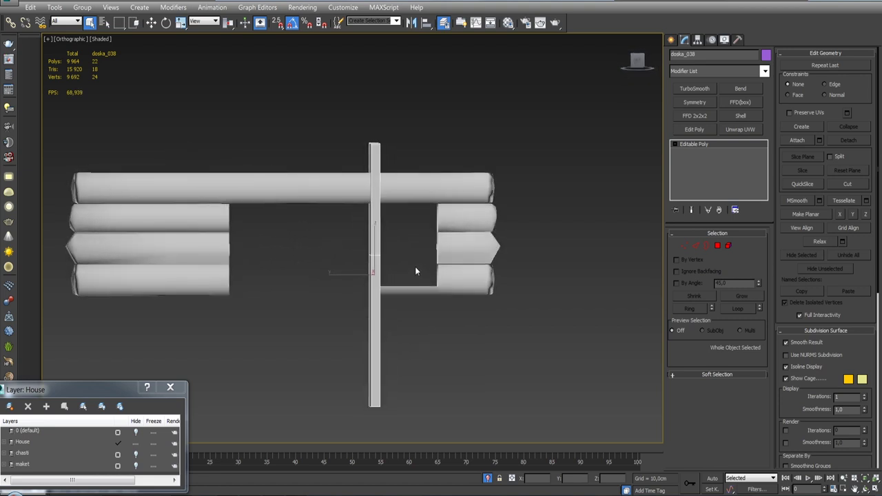
Step: Lower door board doska_038 slightly and select all of its polygons
{"action": "key", "text": "w"}
{"action": "left_click_drag", "start_coordinate": [375, 239], "coordinate": [375, 255]}
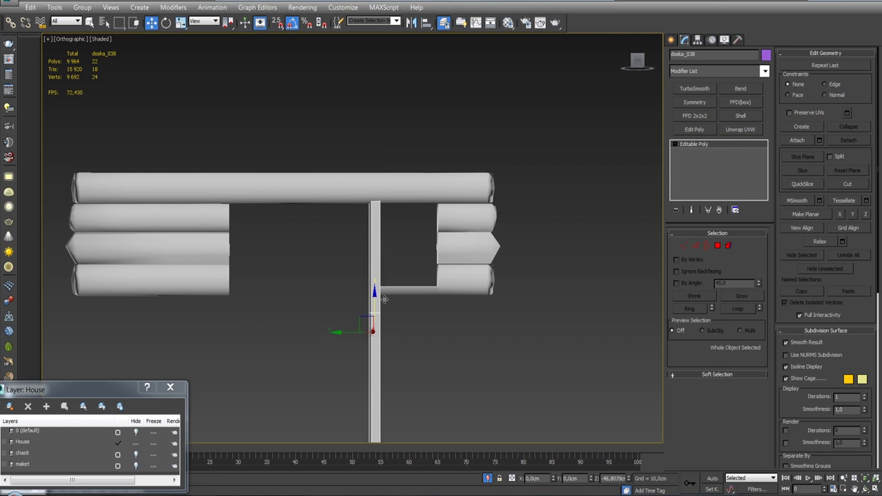
{"action": "mouse_move", "coordinate": [384, 298]}
{"action": "middle_mouse_down", "text": "alt"}
{"action": "mouse_move", "coordinate": [411, 251]}
{"action": "mouse_move", "coordinate": [457, 264]}
{"action": "mouse_move", "coordinate": [338, 246]}
{"action": "mouse_move", "coordinate": [386, 260]}
{"action": "mouse_move", "coordinate": [372, 221]}
{"action": "mouse_move", "coordinate": [386, 196]}
{"action": "middle_mouse_up", "text": "alt"}
{"action": "left_click", "coordinate": [717, 246]}
{"action": "mouse_move", "coordinate": [481, 254]}
{"action": "middle_mouse_down", "text": "alt"}
{"action": "mouse_move", "coordinate": [440, 254]}
{"action": "mouse_move", "coordinate": [366, 231]}
{"action": "mouse_move", "coordinate": [339, 268]}
{"action": "mouse_move", "coordinate": [328, 249]}
{"action": "middle_mouse_up", "text": "alt"}
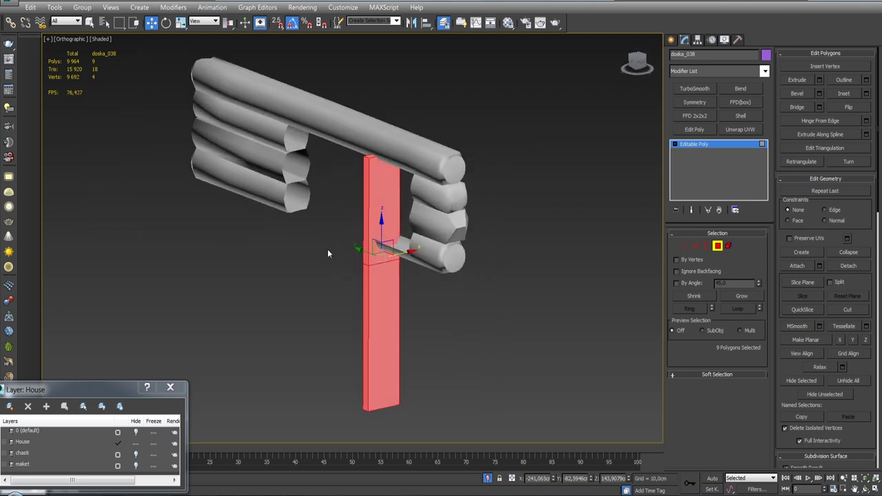
{"action": "left_click", "coordinate": [718, 246]}
{"action": "scroll", "coordinate": [410, 273], "scroll_direction": "up", "scroll_amount": 5}
{"action": "mouse_move", "coordinate": [409, 274]}
{"action": "middle_mouse_down", "text": "alt"}
{"action": "mouse_move", "coordinate": [398, 293]}
{"action": "mouse_move", "coordinate": [427, 303]}
{"action": "mouse_move", "coordinate": [472, 301]}
{"action": "middle_mouse_up", "text": "alt"}
{"action": "scroll", "coordinate": [398, 293], "scroll_direction": "down", "scroll_amount": 4}
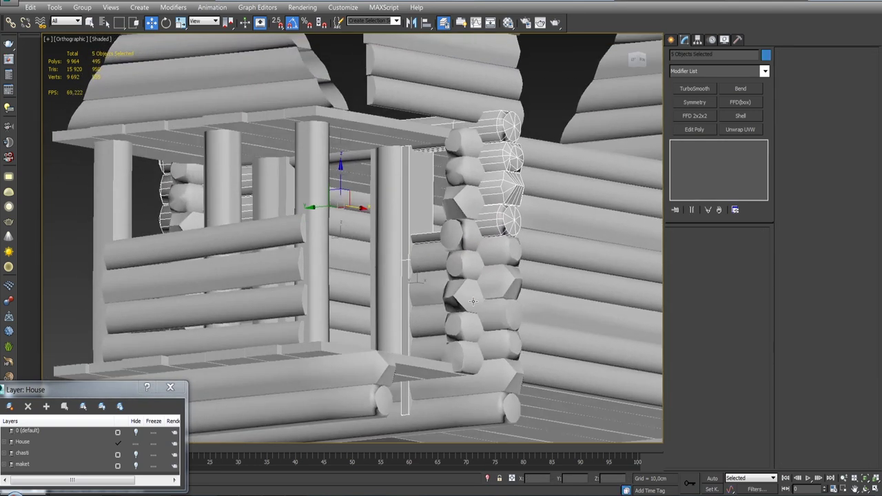
Step: Isolate the logs and board, then slice doska_038 at sill height in Left view
{"action": "left_click", "coordinate": [489, 479]}
{"action": "left_click", "coordinate": [448, 290]}
{"action": "left_click_drag", "start_coordinate": [420, 138], "coordinate": [501, 204]}
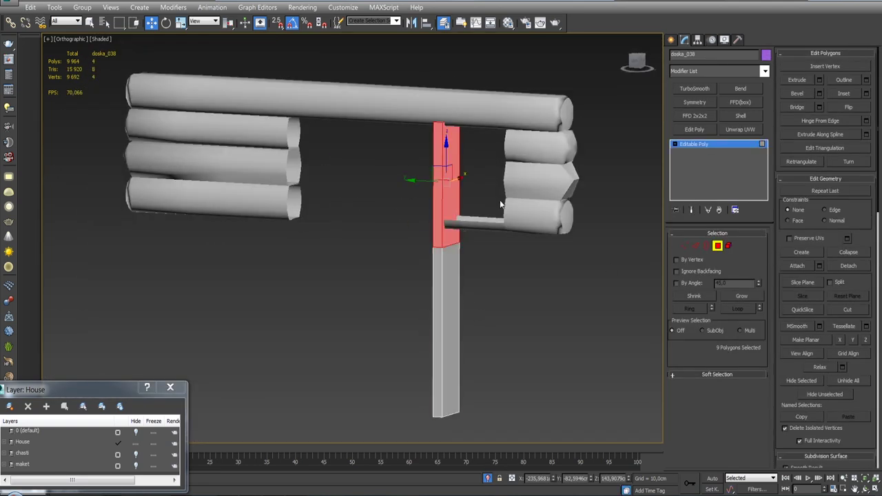
{"action": "left_click", "coordinate": [803, 282]}
{"action": "key", "text": "l"}
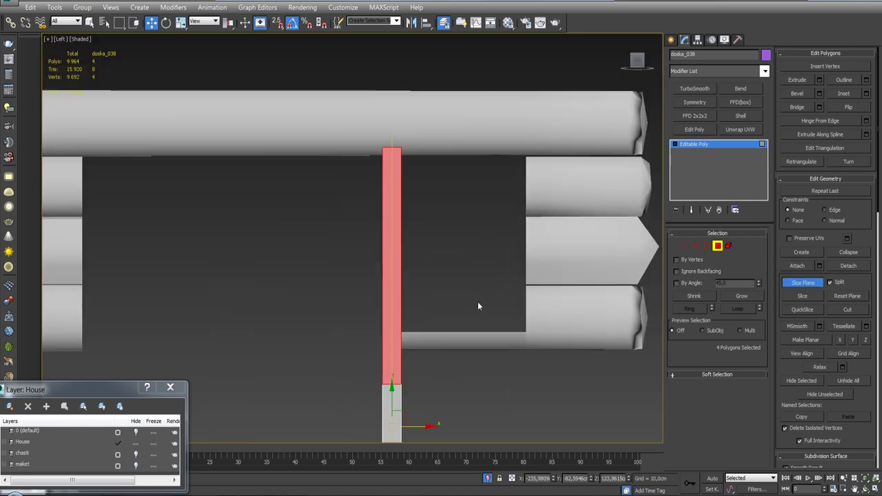
{"action": "key", "text": "e"}
{"action": "key", "text": "w"}
{"action": "left_click_drag", "start_coordinate": [442, 364], "coordinate": [456, 306]}
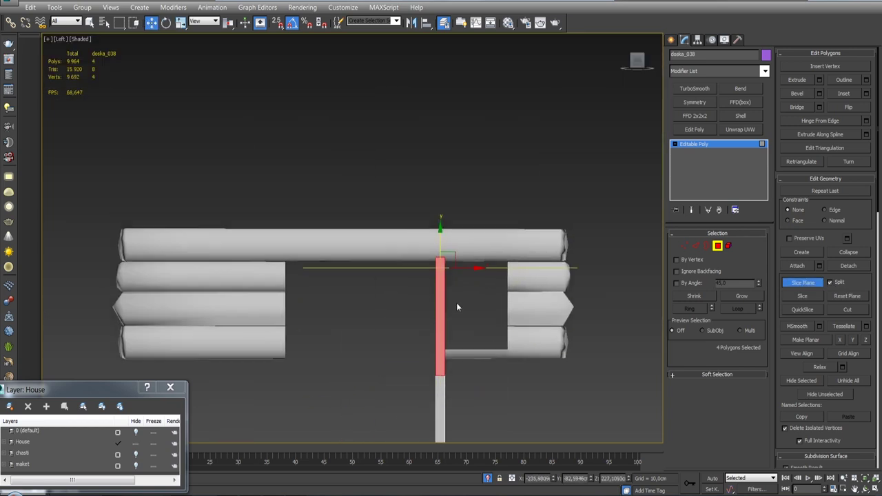
{"action": "scroll", "coordinate": [442, 319], "scroll_direction": "up", "scroll_amount": 4}
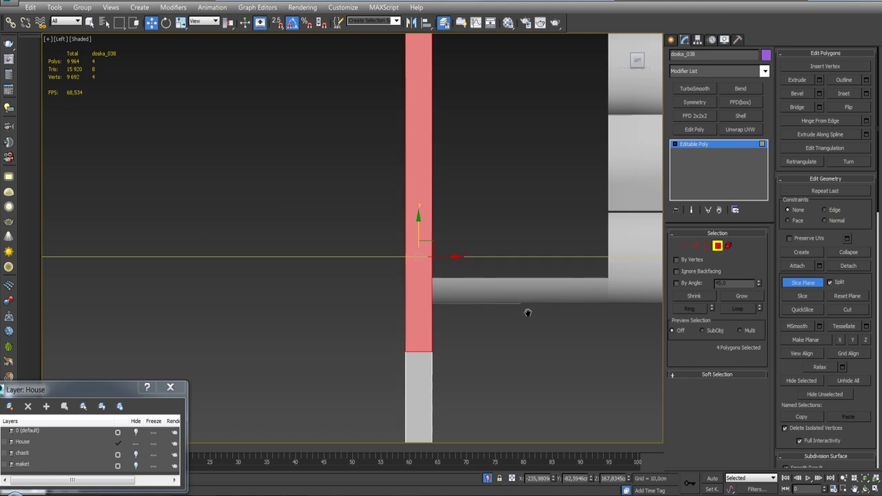
{"action": "scroll", "coordinate": [427, 214], "scroll_direction": "down", "scroll_amount": 2}
{"action": "left_click_drag", "start_coordinate": [426, 202], "coordinate": [426, 213]}
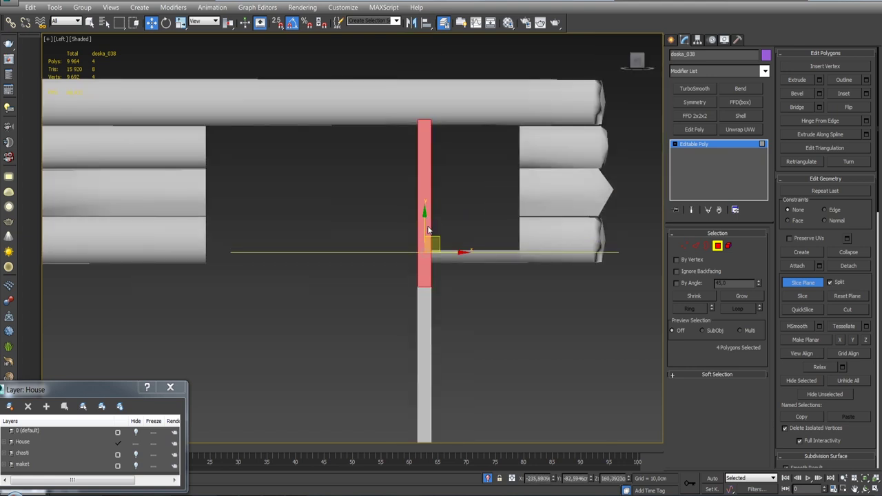
{"action": "scroll", "coordinate": [427, 229], "scroll_direction": "up", "scroll_amount": 4}
{"action": "left_click", "coordinate": [805, 295]}
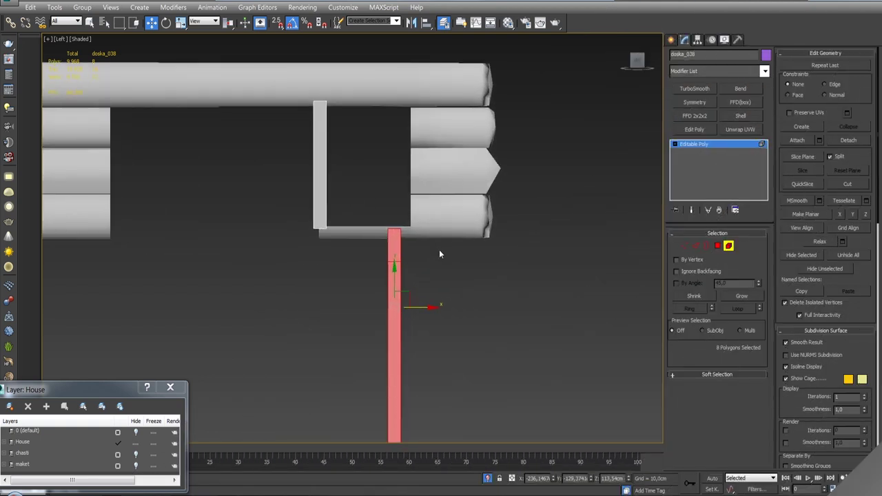
{"action": "key", "text": "e"}
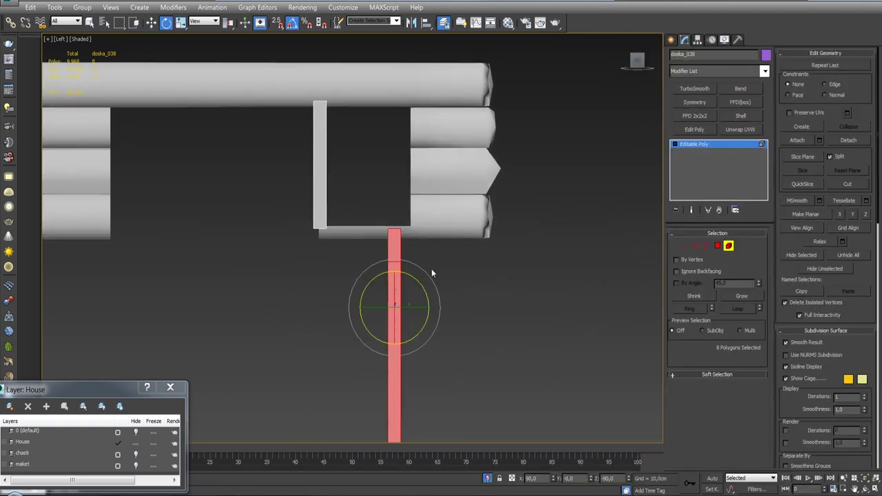
{"action": "middle_click_drag", "start_coordinate": [455, 229], "coordinate": [457, 251], "text": "alt"}
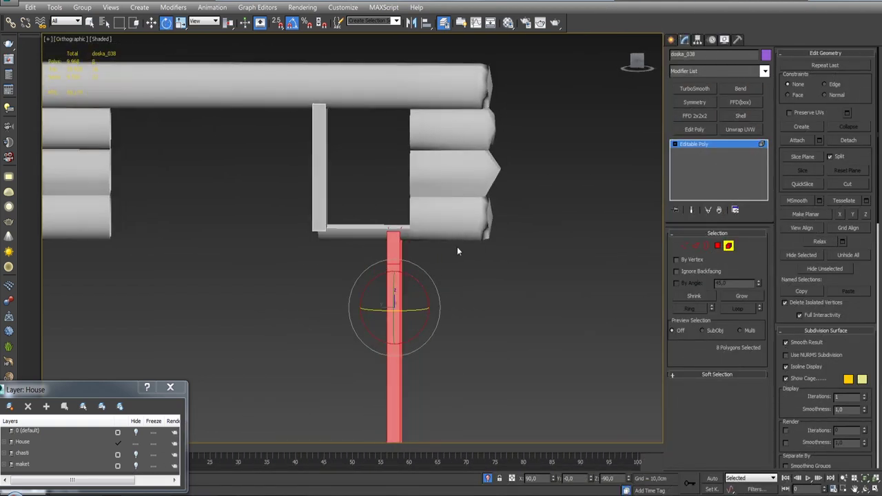
{"action": "mouse_move", "coordinate": [418, 285]}
{"action": "left_mouse_down"}
{"action": "mouse_move", "coordinate": [459, 468]}
{"action": "mouse_move", "coordinate": [451, 467]}
{"action": "left_mouse_up"}
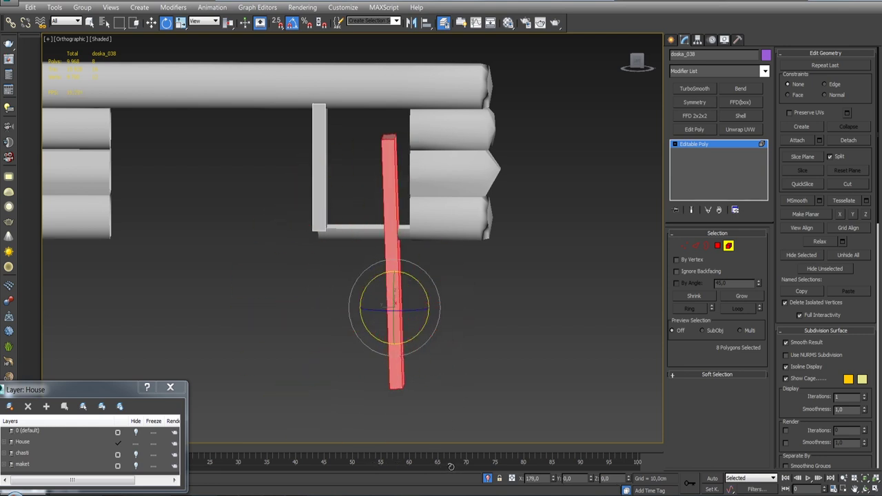
{"action": "mouse_move", "coordinate": [437, 224]}
{"action": "middle_mouse_down", "text": "alt"}
{"action": "mouse_move", "coordinate": [387, 140]}
{"action": "mouse_move", "coordinate": [404, 171]}
{"action": "mouse_move", "coordinate": [414, 231]}
{"action": "middle_mouse_up", "text": "alt"}
{"action": "scroll", "coordinate": [339, 256], "scroll_direction": "up", "scroll_amount": 5}
{"action": "scroll", "coordinate": [339, 256], "scroll_direction": "up", "scroll_amount": 3}
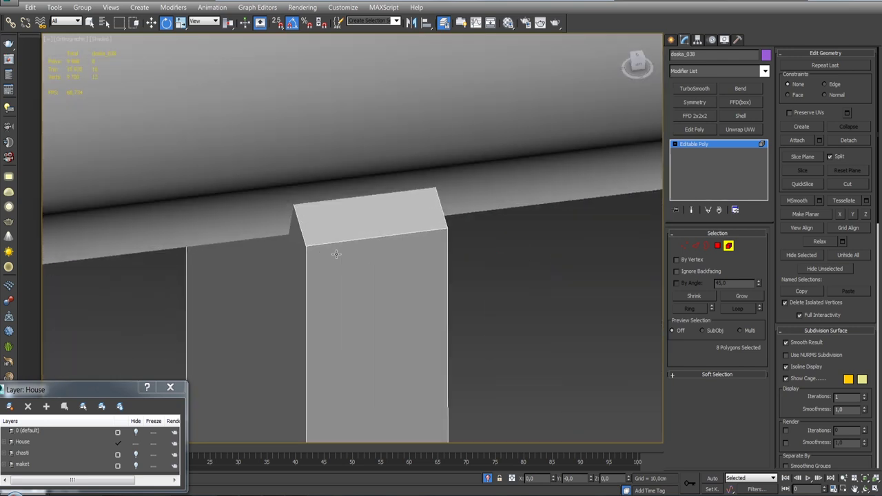
{"action": "scroll", "coordinate": [339, 255], "scroll_direction": "down", "scroll_amount": 10}
{"action": "mouse_move", "coordinate": [339, 256]}
{"action": "middle_mouse_down", "text": "alt"}
{"action": "mouse_move", "coordinate": [329, 191]}
{"action": "mouse_move", "coordinate": [361, 283]}
{"action": "mouse_move", "coordinate": [562, 265]}
{"action": "middle_mouse_up", "text": "alt"}
Step: Exit Polygon mode and turn off Isolate Selection to show the whole log house
{"action": "left_click", "coordinate": [728, 247]}
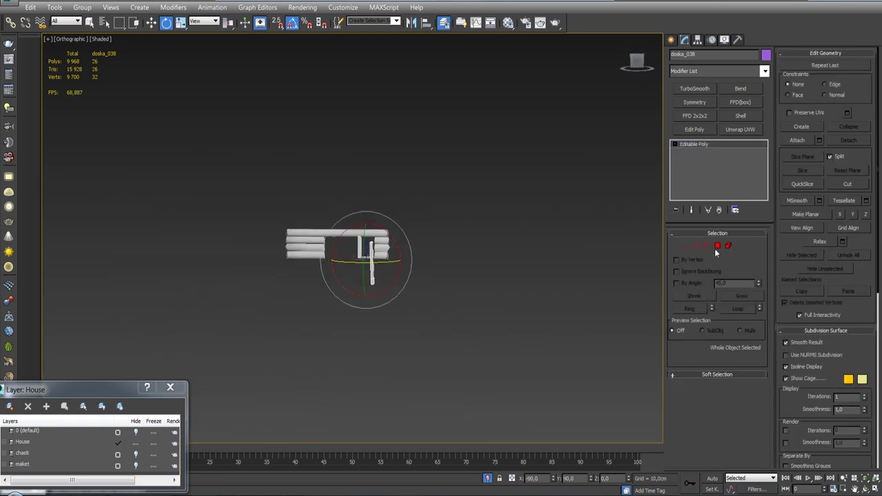
{"action": "scroll", "coordinate": [343, 211], "scroll_direction": "up", "scroll_amount": 5}
{"action": "left_click_drag", "start_coordinate": [343, 211], "coordinate": [494, 205]}
{"action": "mouse_move", "coordinate": [493, 212]}
{"action": "middle_mouse_down", "text": "alt"}
{"action": "mouse_move", "coordinate": [473, 266]}
{"action": "mouse_move", "coordinate": [496, 410]}
{"action": "middle_mouse_up", "text": "alt"}
{"action": "left_click", "coordinate": [487, 478]}
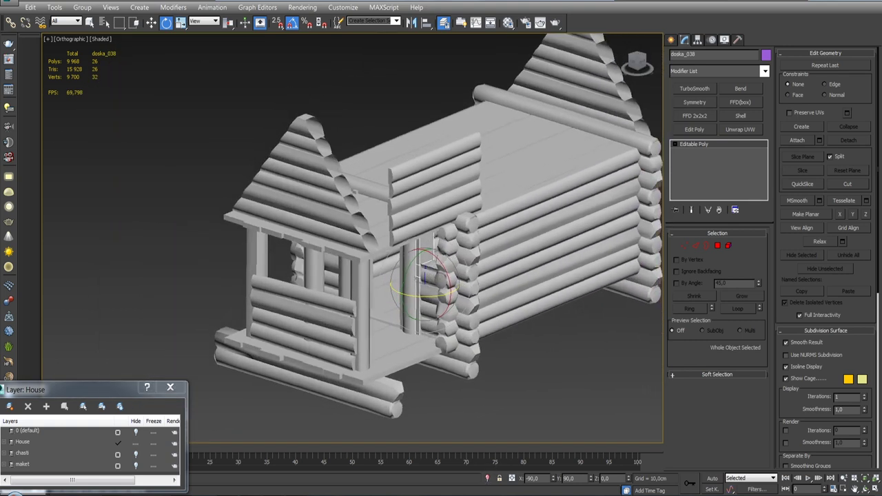
Step: Orbit and zoom in on the porch doorway to inspect doska_038
{"action": "middle_click_drag", "start_coordinate": [428, 276], "coordinate": [441, 324], "text": "alt"}
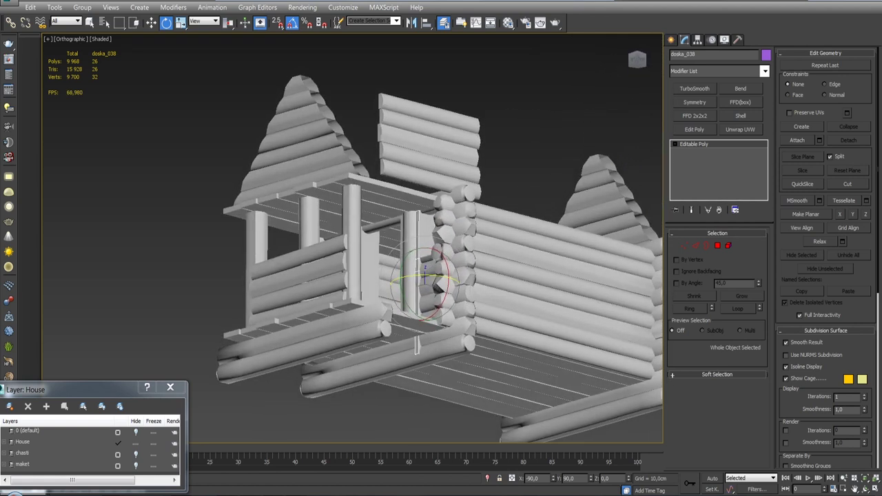
{"action": "mouse_move", "coordinate": [391, 266]}
{"action": "middle_mouse_down", "text": "alt"}
{"action": "mouse_move", "coordinate": [394, 288]}
{"action": "mouse_move", "coordinate": [391, 265]}
{"action": "middle_mouse_up", "text": "alt"}
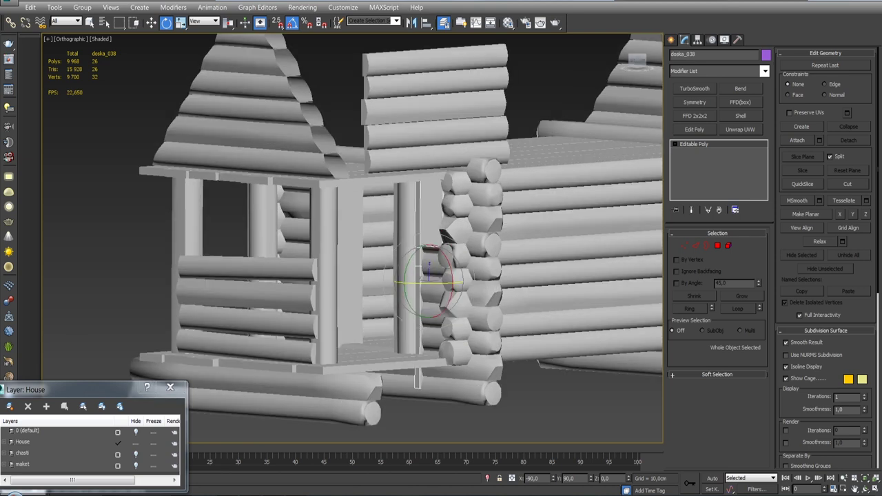
{"action": "scroll", "coordinate": [414, 329], "scroll_direction": "up", "scroll_amount": 5}
{"action": "mouse_move", "coordinate": [414, 330]}
{"action": "middle_mouse_down", "text": "alt"}
{"action": "mouse_move", "coordinate": [427, 296]}
{"action": "mouse_move", "coordinate": [431, 317]}
{"action": "middle_mouse_up", "text": "alt"}
{"action": "middle_click_drag", "start_coordinate": [421, 275], "coordinate": [410, 264], "text": "alt"}
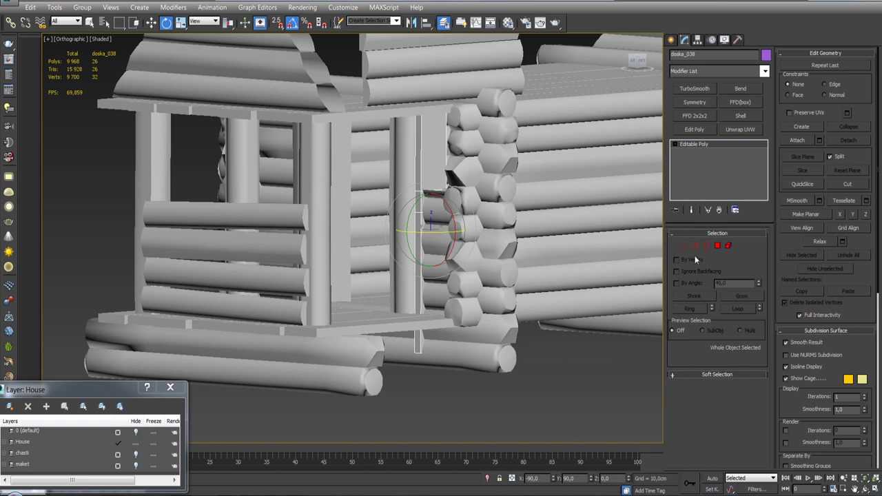
{"action": "left_click", "coordinate": [729, 246]}
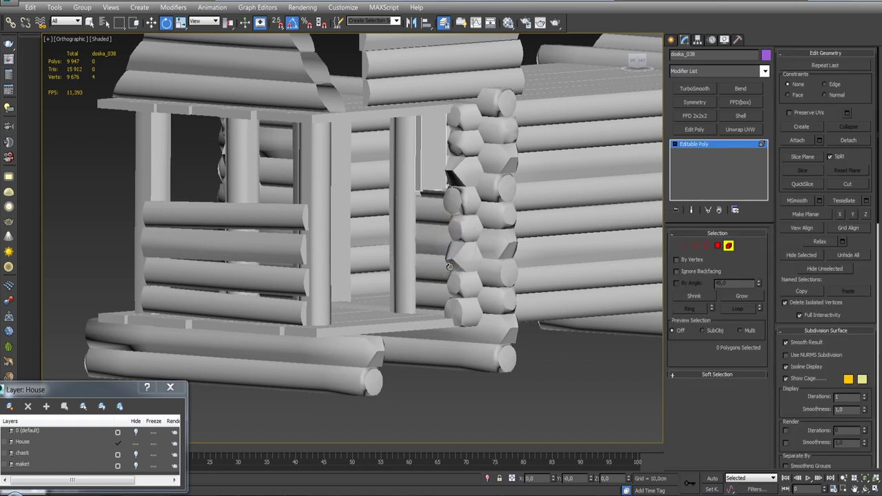
{"action": "left_click", "coordinate": [729, 246]}
{"action": "key", "text": "ctrl+z"}
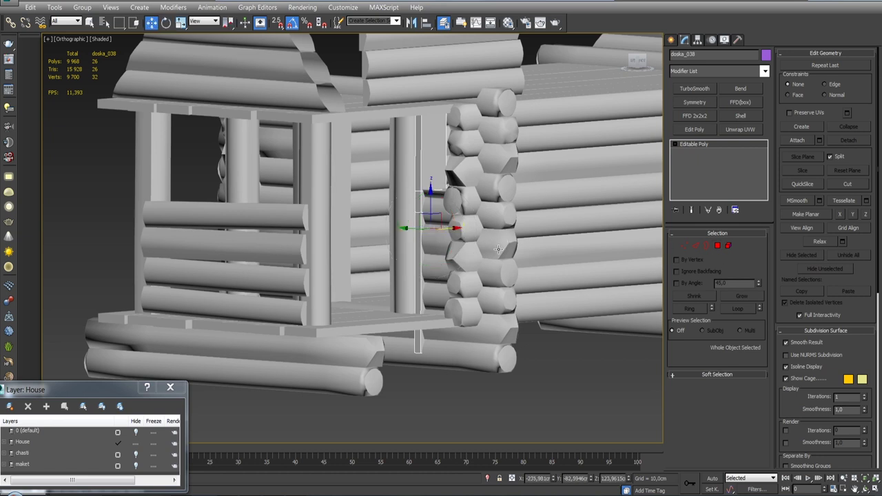
{"action": "middle_click_drag", "start_coordinate": [498, 250], "coordinate": [409, 232], "text": "alt"}
Step: Copy the door board as doska_039, spin it about Z, and nudge it against the log ends
{"action": "left_click_drag", "start_coordinate": [407, 224], "coordinate": [455, 226], "text": "shift"}
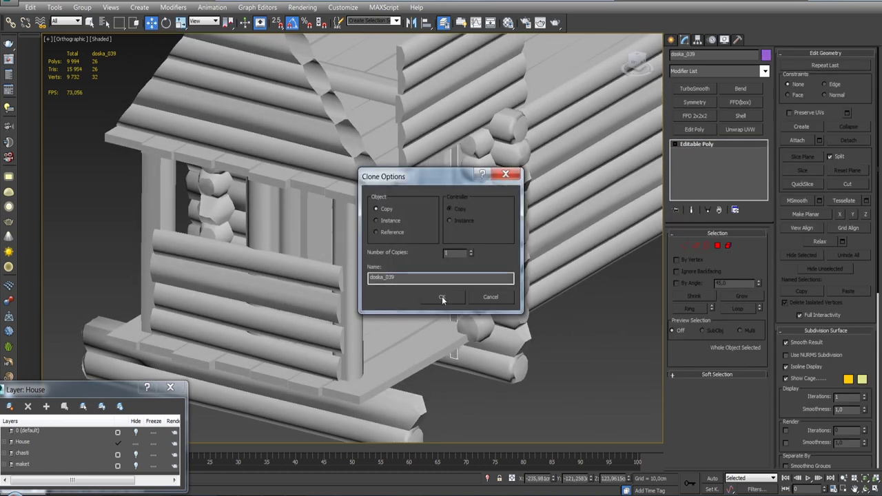
{"action": "left_click", "coordinate": [442, 297]}
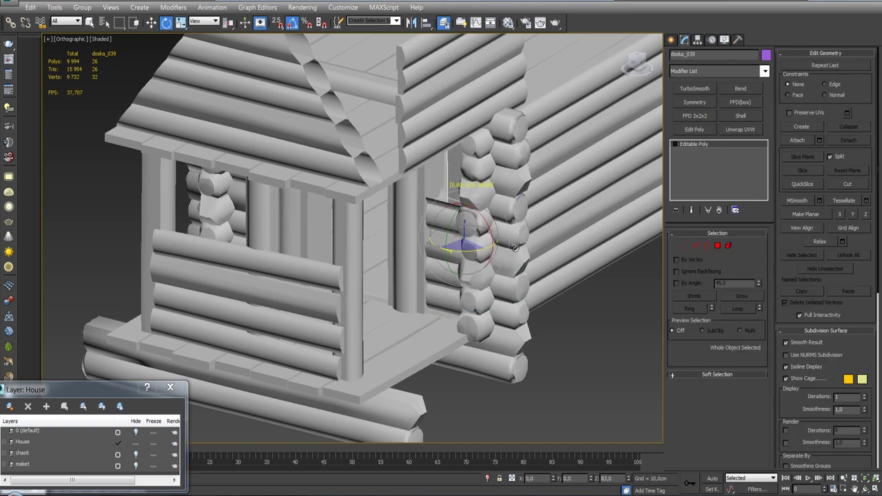
{"action": "left_click_drag", "start_coordinate": [514, 248], "coordinate": [610, 247]}
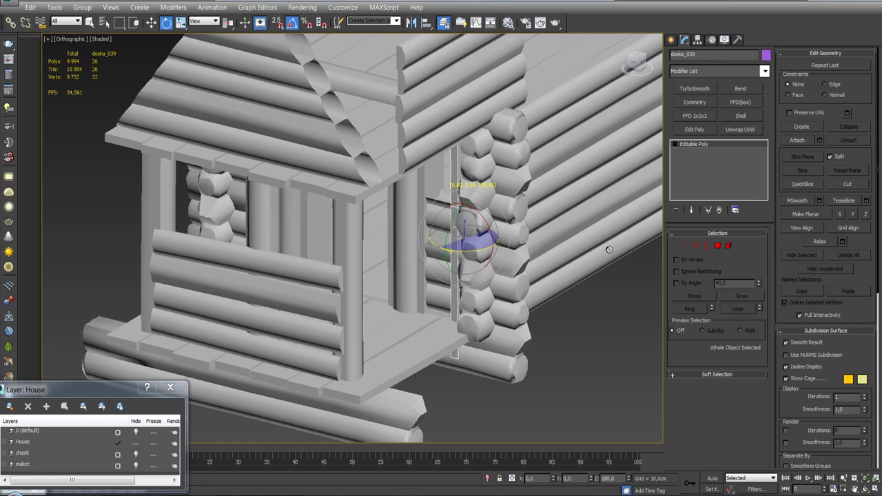
{"action": "middle_click_drag", "start_coordinate": [550, 259], "coordinate": [496, 233], "text": "alt"}
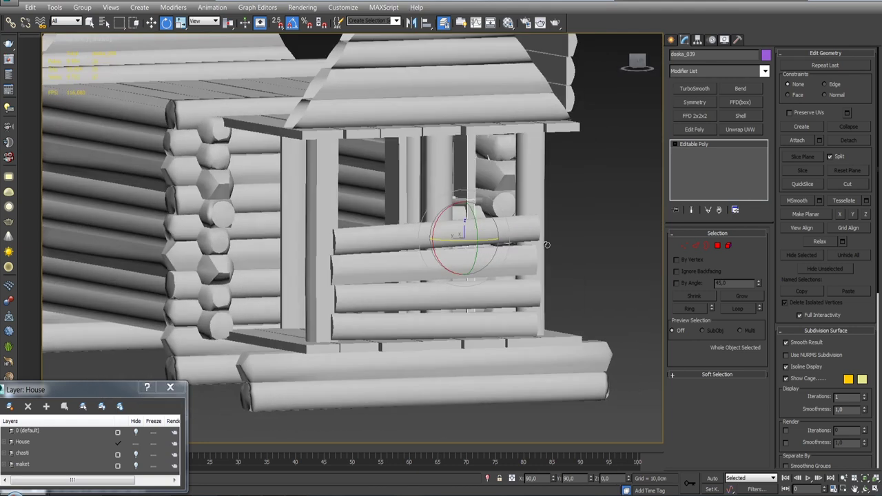
{"action": "scroll", "coordinate": [498, 233], "scroll_direction": "down", "scroll_amount": 3}
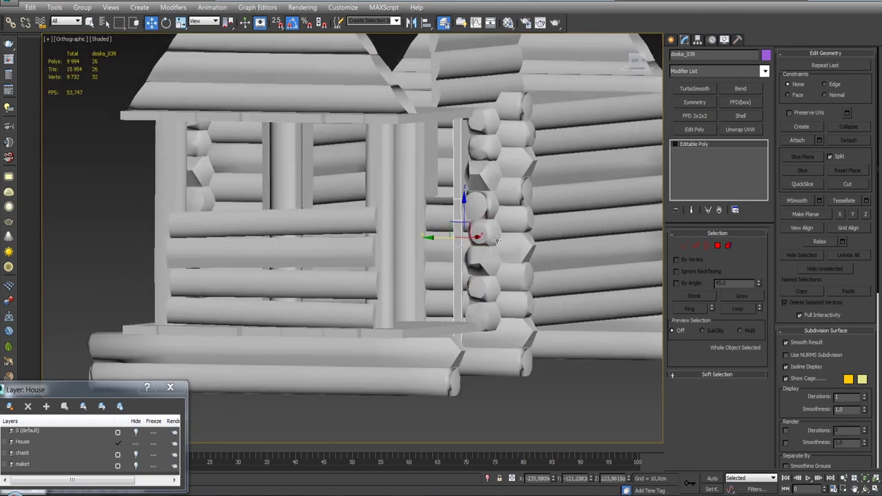
{"action": "scroll", "coordinate": [481, 220], "scroll_direction": "up", "scroll_amount": 6}
{"action": "mouse_move", "coordinate": [413, 241]}
{"action": "middle_mouse_down", "text": "alt"}
{"action": "mouse_move", "coordinate": [462, 244]}
{"action": "mouse_move", "coordinate": [445, 237]}
{"action": "middle_mouse_up", "text": "alt"}
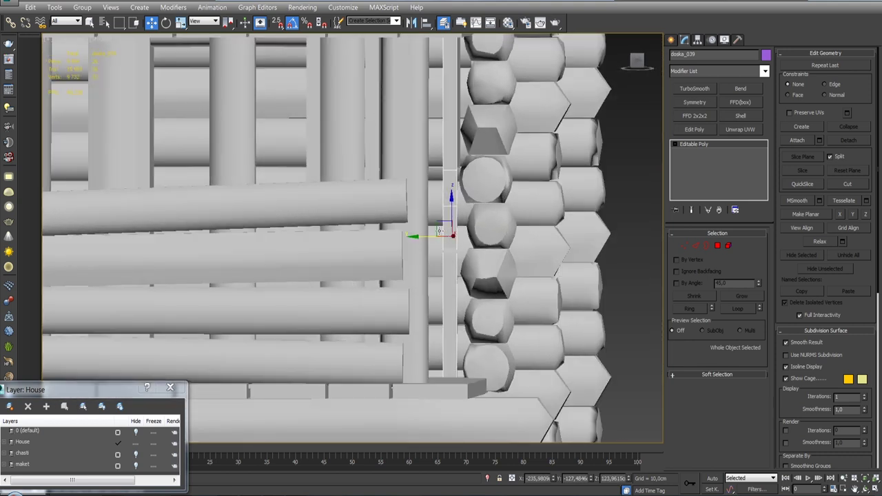
{"action": "left_click_drag", "start_coordinate": [425, 236], "coordinate": [432, 236]}
{"action": "mouse_move", "coordinate": [436, 236]}
{"action": "middle_mouse_down", "text": "alt"}
{"action": "mouse_move", "coordinate": [479, 229]}
{"action": "mouse_move", "coordinate": [469, 238]}
{"action": "mouse_move", "coordinate": [425, 241]}
{"action": "mouse_move", "coordinate": [422, 215]}
{"action": "mouse_move", "coordinate": [439, 214]}
{"action": "middle_mouse_up", "text": "alt"}
Step: Check doska_038's elements, then select the copied board doska_039
{"action": "left_click", "coordinate": [422, 217]}
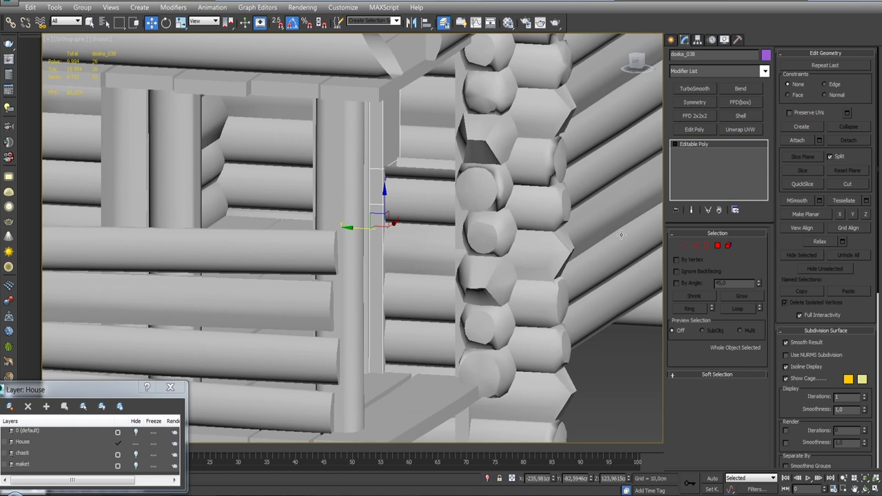
{"action": "left_click", "coordinate": [728, 246]}
{"action": "middle_click_drag", "start_coordinate": [546, 236], "coordinate": [517, 239], "text": "alt"}
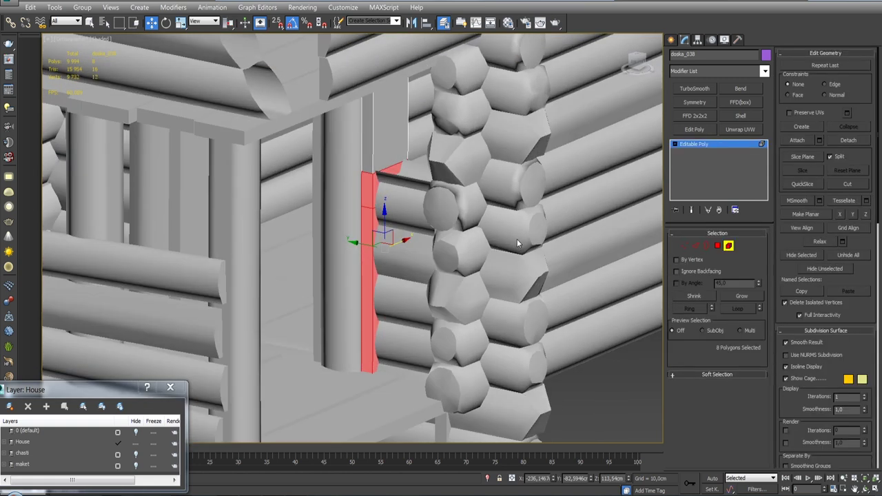
{"action": "left_click", "coordinate": [517, 240]}
{"action": "left_click", "coordinate": [728, 246]}
{"action": "mouse_move", "coordinate": [482, 151]}
{"action": "middle_mouse_down", "text": "alt"}
{"action": "mouse_move", "coordinate": [468, 141]}
{"action": "mouse_move", "coordinate": [482, 163]}
{"action": "mouse_move", "coordinate": [459, 164]}
{"action": "middle_mouse_up", "text": "alt"}
{"action": "left_click", "coordinate": [468, 142]}
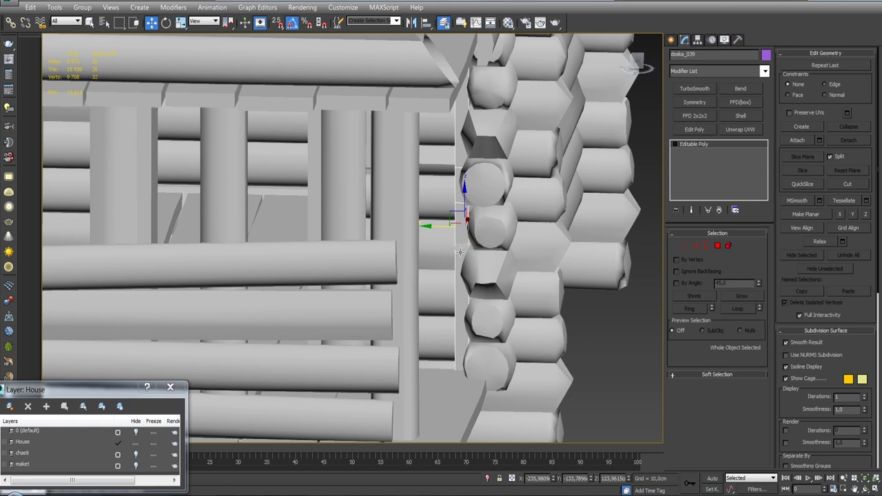
Step: Select doska_039's extra element, turn it horizontal, and delete it
{"action": "left_click", "coordinate": [460, 252]}
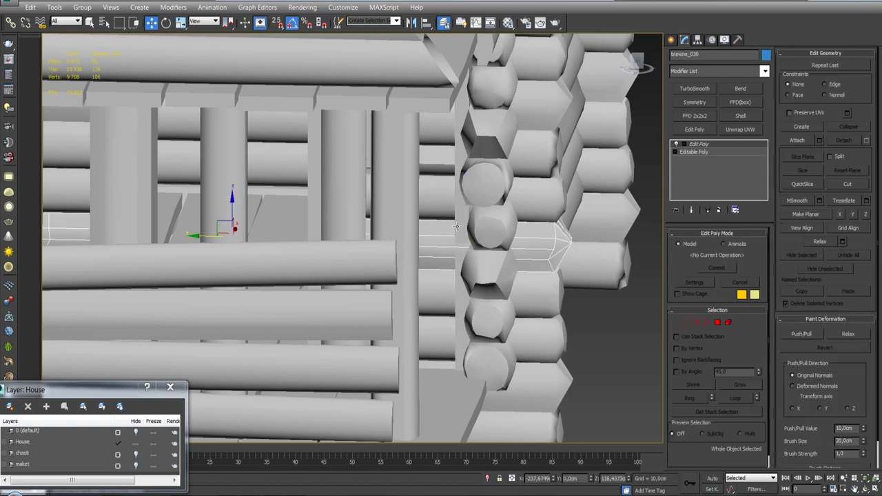
{"action": "left_click", "coordinate": [457, 223]}
{"action": "left_click", "coordinate": [729, 245]}
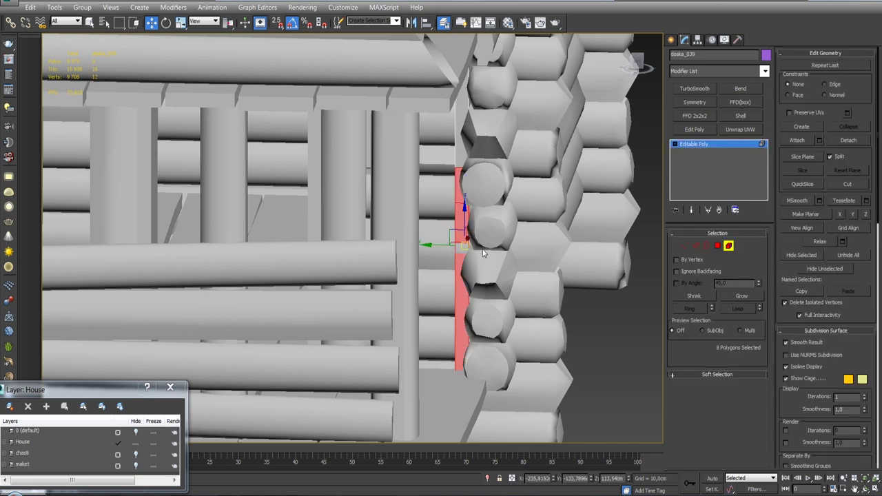
{"action": "left_click_drag", "start_coordinate": [442, 245], "coordinate": [406, 243]}
{"action": "mouse_move", "coordinate": [406, 244]}
{"action": "middle_mouse_down", "text": "alt"}
{"action": "mouse_move", "coordinate": [488, 231]}
{"action": "mouse_move", "coordinate": [467, 215]}
{"action": "middle_mouse_up", "text": "alt"}
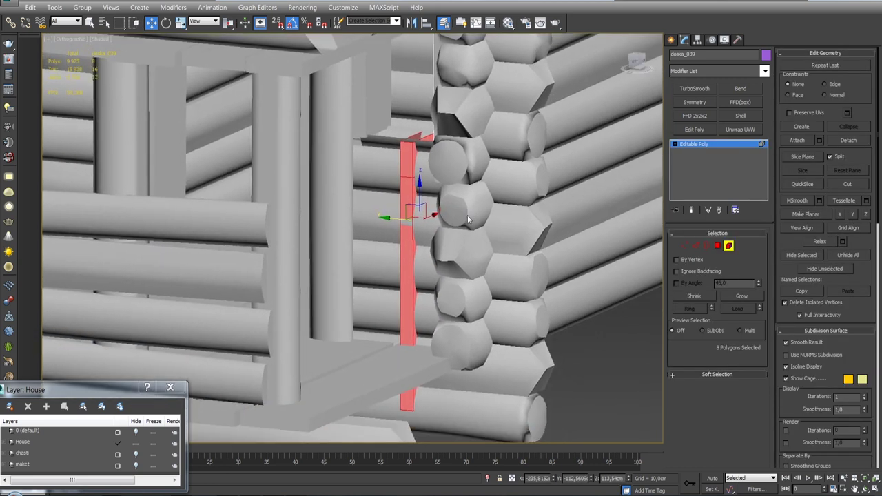
{"action": "scroll", "coordinate": [468, 215], "scroll_direction": "down", "scroll_amount": 4}
{"action": "left_click_drag", "start_coordinate": [473, 211], "coordinate": [418, 127]}
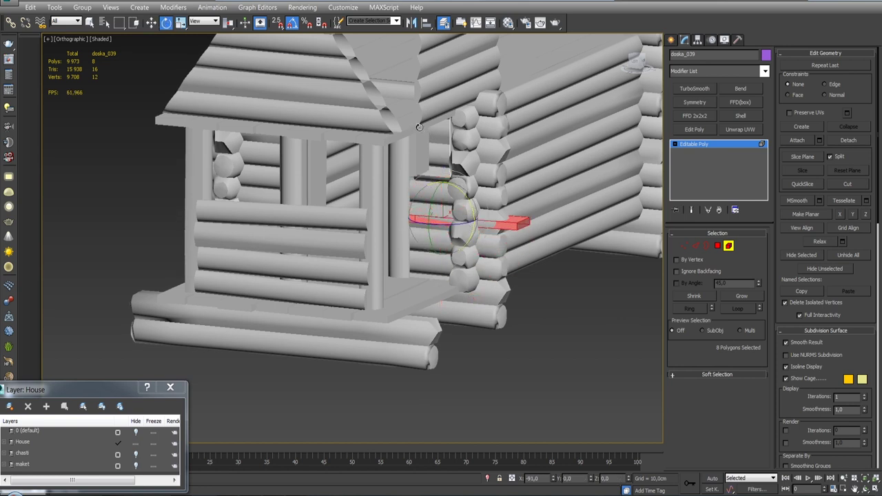
{"action": "left_click_drag", "start_coordinate": [420, 127], "coordinate": [420, 128]}
{"action": "key", "text": "w"}
{"action": "mouse_move", "coordinate": [480, 218]}
{"action": "middle_mouse_down", "text": "alt"}
{"action": "mouse_move", "coordinate": [487, 211]}
{"action": "mouse_move", "coordinate": [484, 226]}
{"action": "middle_mouse_up", "text": "alt"}
{"action": "key", "text": "Delete"}
Step: Exit sub-object mode and select porch floor board doska_028
{"action": "left_click", "coordinate": [717, 247]}
{"action": "mouse_move", "coordinate": [483, 207]}
{"action": "middle_mouse_down", "text": "alt"}
{"action": "mouse_move", "coordinate": [527, 179]}
{"action": "mouse_move", "coordinate": [557, 193]}
{"action": "mouse_move", "coordinate": [525, 185]}
{"action": "mouse_move", "coordinate": [413, 255]}
{"action": "mouse_move", "coordinate": [376, 281]}
{"action": "mouse_move", "coordinate": [374, 312]}
{"action": "mouse_move", "coordinate": [389, 283]}
{"action": "middle_mouse_up", "text": "alt"}
{"action": "left_click", "coordinate": [394, 292]}
Step: Shift-drag the porch floor board upward to create the copy doska_040
{"action": "left_click_drag", "start_coordinate": [467, 252], "coordinate": [469, 148], "text": "shift"}
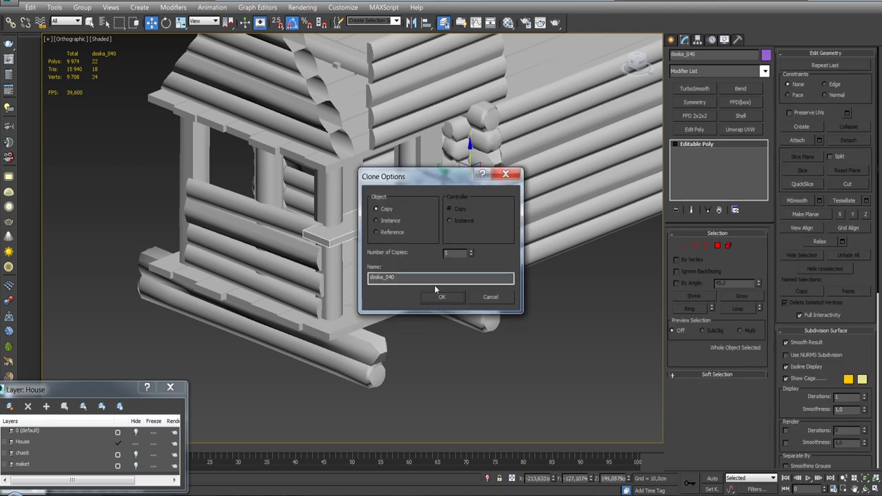
{"action": "left_click", "coordinate": [439, 296]}
{"action": "scroll", "coordinate": [453, 277], "scroll_direction": "up", "scroll_amount": 2}
{"action": "scroll", "coordinate": [453, 278], "scroll_direction": "up", "scroll_amount": 2}
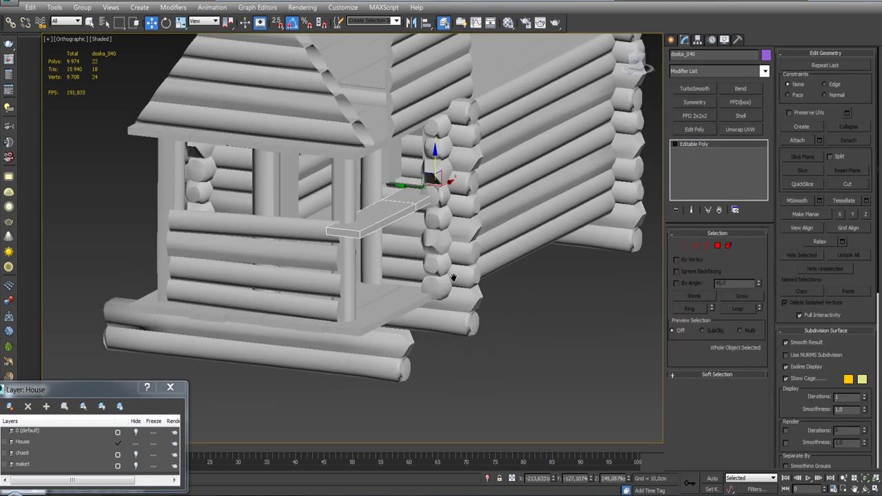
Step: Select the copy with a log and nearby pieces, then isolate them
{"action": "key", "text": "e"}
{"action": "scroll", "coordinate": [392, 220], "scroll_direction": "up", "scroll_amount": 1}
{"action": "scroll", "coordinate": [397, 219], "scroll_direction": "up", "scroll_amount": 2}
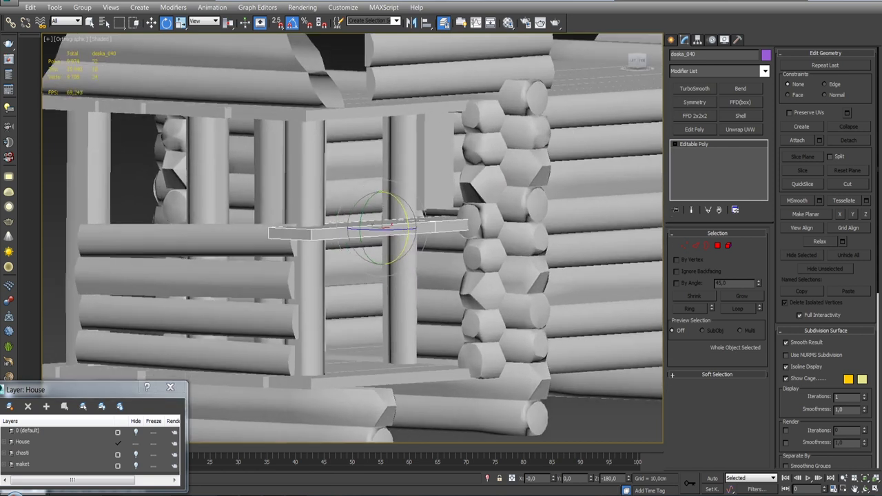
{"action": "scroll", "coordinate": [403, 218], "scroll_direction": "up", "scroll_amount": 2}
{"action": "scroll", "coordinate": [409, 217], "scroll_direction": "up", "scroll_amount": 1}
{"action": "left_click", "coordinate": [410, 216], "text": "ctrl"}
{"action": "key", "text": "q"}
{"action": "left_click", "coordinate": [469, 240], "text": "ctrl"}
{"action": "mouse_move", "coordinate": [441, 238]}
{"action": "middle_mouse_down", "text": "alt"}
{"action": "mouse_move", "coordinate": [469, 237]}
{"action": "mouse_move", "coordinate": [444, 206]}
{"action": "middle_mouse_up", "text": "alt"}
{"action": "left_click", "coordinate": [457, 265], "text": "ctrl"}
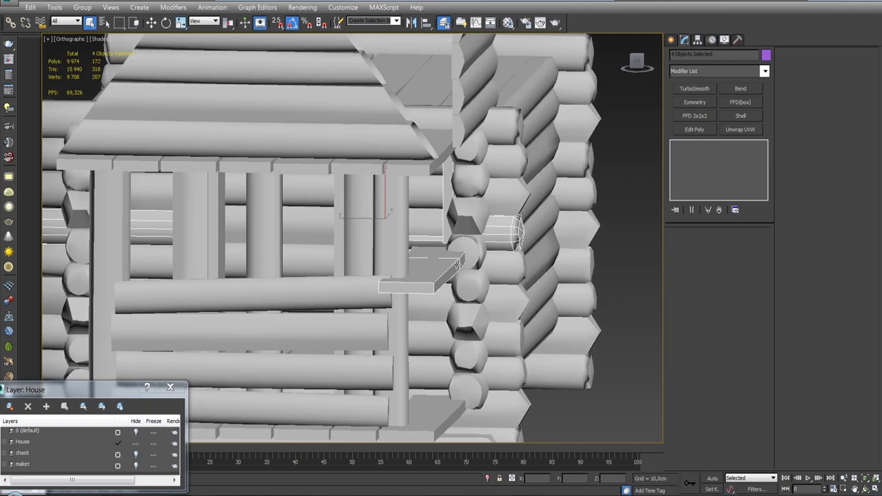
{"action": "left_click", "coordinate": [488, 479]}
Step: Rotate doska_040 about 90° around its vertical Z axis
{"action": "left_click", "coordinate": [505, 309]}
{"action": "mouse_move", "coordinate": [505, 309]}
{"action": "middle_mouse_down", "text": "alt"}
{"action": "mouse_move", "coordinate": [522, 340]}
{"action": "mouse_move", "coordinate": [393, 326]}
{"action": "middle_mouse_up", "text": "alt"}
{"action": "key", "text": "e"}
{"action": "left_click_drag", "start_coordinate": [393, 326], "coordinate": [475, 310]}
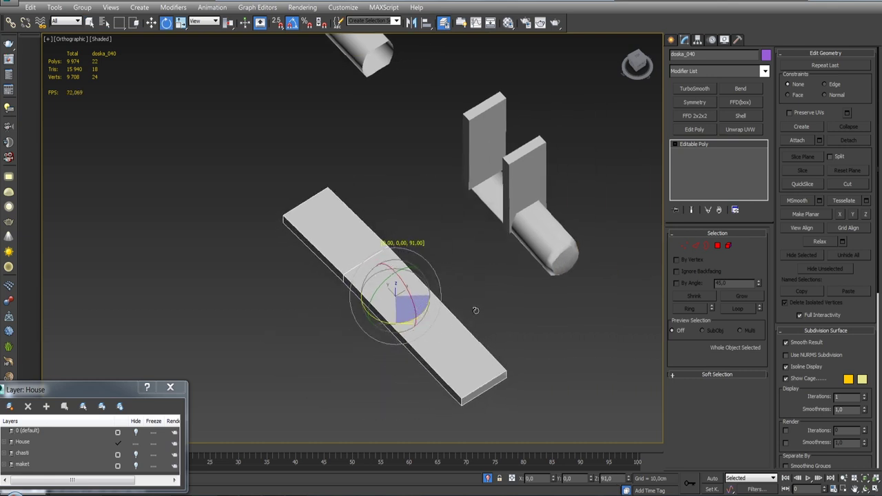
{"action": "mouse_move", "coordinate": [475, 311]}
{"action": "middle_mouse_down", "text": "alt"}
{"action": "mouse_move", "coordinate": [482, 296]}
{"action": "mouse_move", "coordinate": [485, 328]}
{"action": "mouse_move", "coordinate": [522, 313]}
{"action": "middle_mouse_up", "text": "alt"}
Step: Centre doska_040's pivot on the object
{"action": "key", "text": "w"}
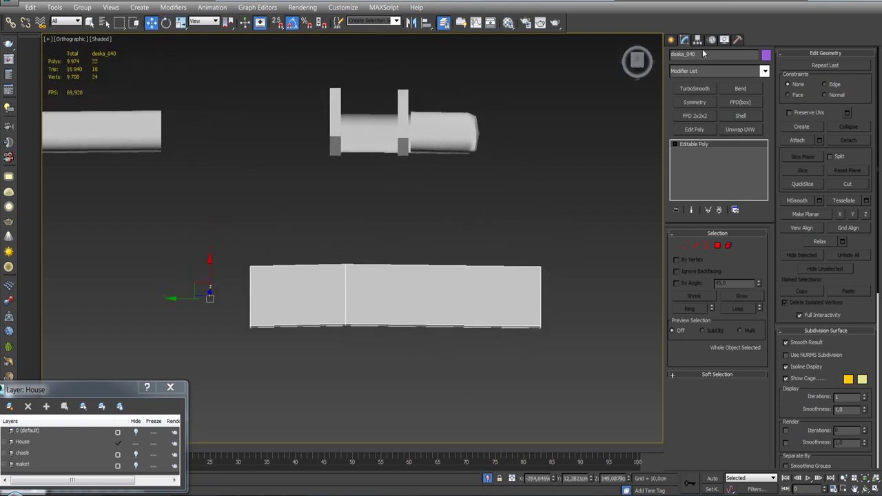
{"action": "left_click", "coordinate": [698, 40]}
{"action": "left_click", "coordinate": [718, 112]}
{"action": "left_click", "coordinate": [717, 173]}
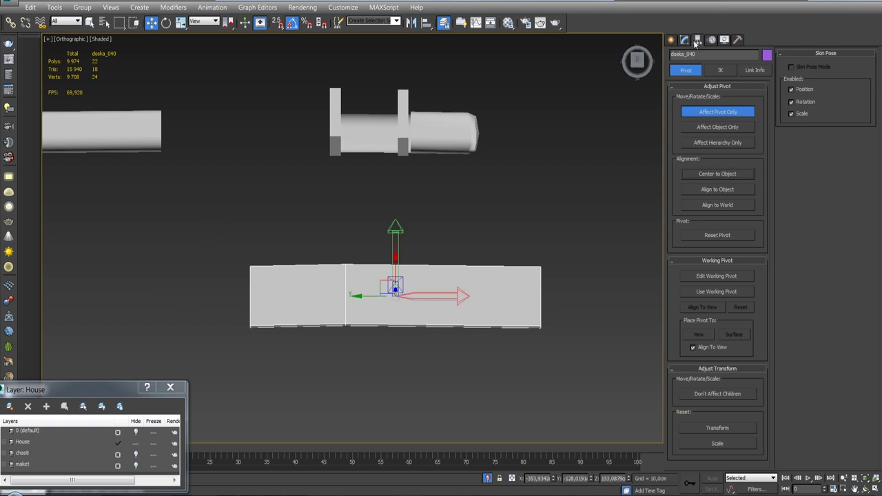
{"action": "left_click", "coordinate": [684, 39]}
Step: Raise the board to the uprights' height and slide it right across them
{"action": "left_click_drag", "start_coordinate": [394, 275], "coordinate": [394, 131]}
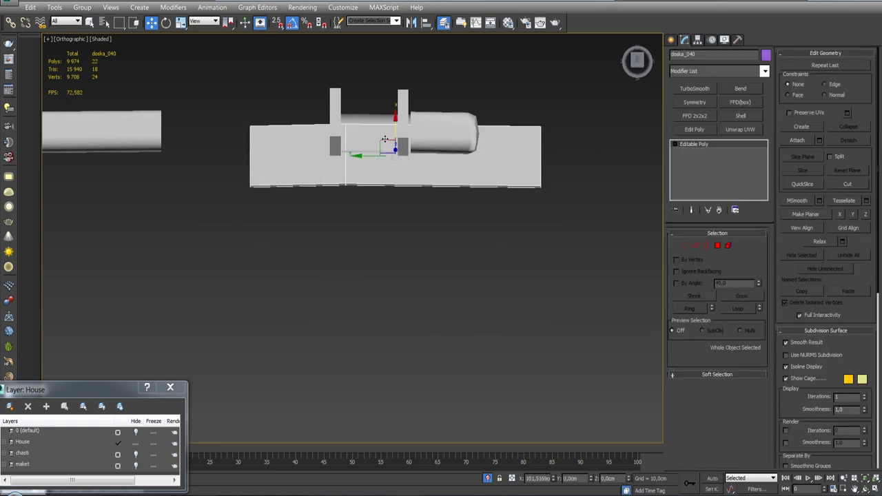
{"action": "key", "text": "t"}
{"action": "key", "text": "z"}
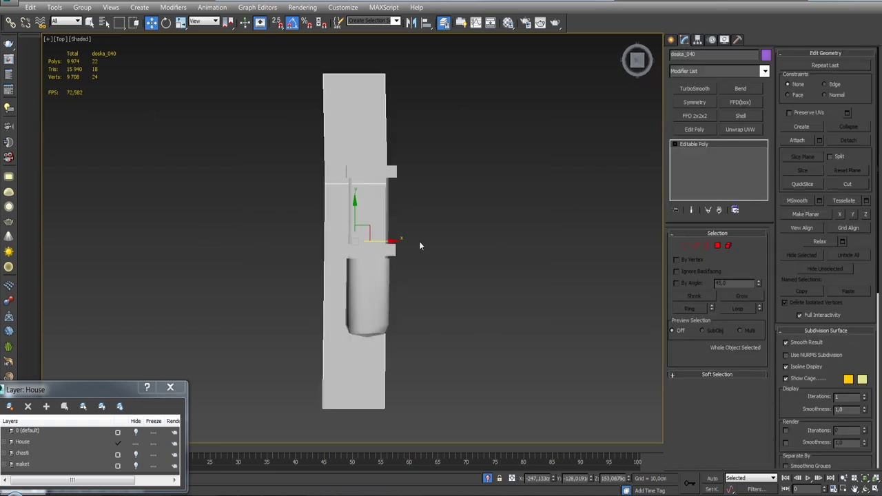
{"action": "scroll", "coordinate": [419, 243], "scroll_direction": "up", "scroll_amount": 3}
{"action": "middle_click_drag", "start_coordinate": [419, 243], "coordinate": [421, 268]}
{"action": "left_click_drag", "start_coordinate": [363, 287], "coordinate": [383, 286]}
{"action": "middle_click_drag", "start_coordinate": [437, 283], "coordinate": [385, 237], "text": "alt"}
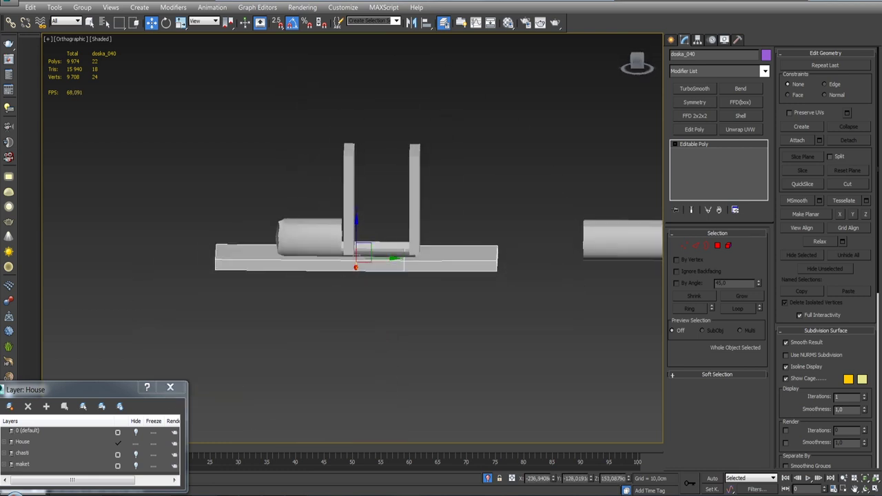
{"action": "left_click_drag", "start_coordinate": [388, 258], "coordinate": [412, 256]}
Step: Lower the board in Left view to sit across the uprights, then select its polygons
{"action": "mouse_move", "coordinate": [412, 256]}
{"action": "middle_mouse_down", "text": "alt"}
{"action": "mouse_move", "coordinate": [400, 269]}
{"action": "mouse_move", "coordinate": [385, 227]}
{"action": "mouse_move", "coordinate": [387, 197]}
{"action": "middle_mouse_up", "text": "alt"}
{"action": "scroll", "coordinate": [387, 196], "scroll_direction": "up", "scroll_amount": 2}
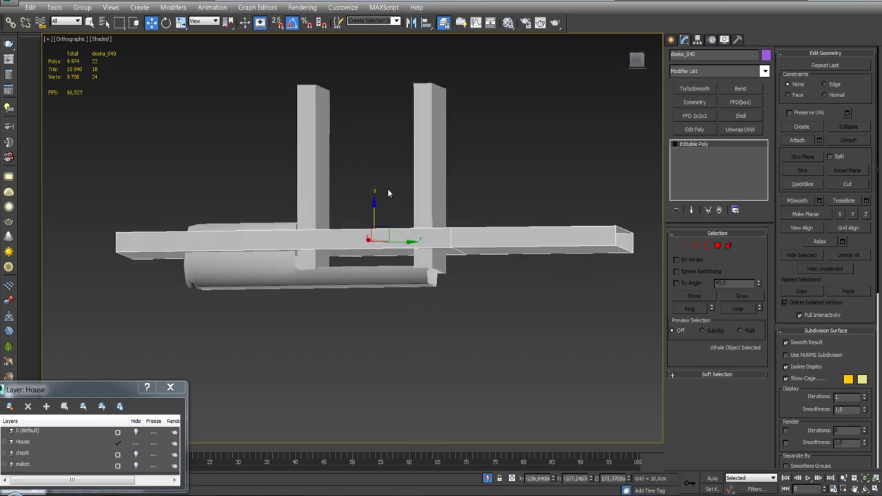
{"action": "key", "text": "l"}
{"action": "key", "text": "z"}
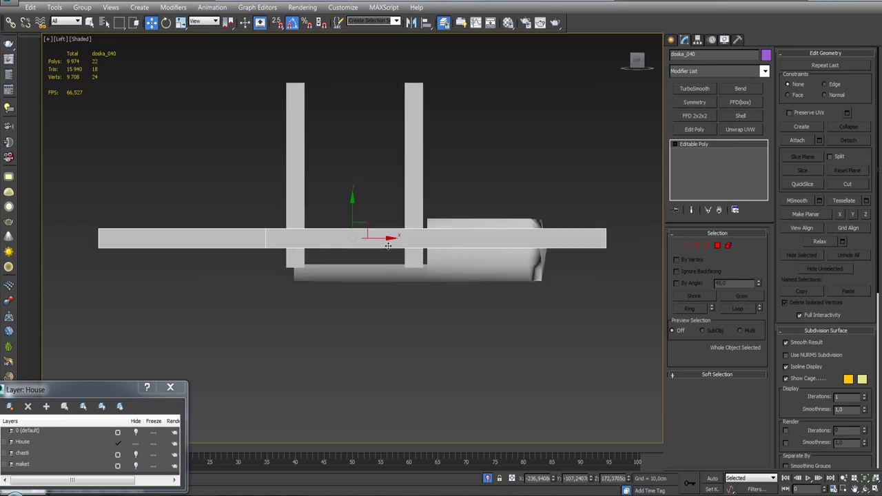
{"action": "scroll", "coordinate": [368, 216], "scroll_direction": "up", "scroll_amount": 3}
{"action": "left_click_drag", "start_coordinate": [359, 207], "coordinate": [356, 240]}
{"action": "mouse_move", "coordinate": [356, 239]}
{"action": "middle_mouse_down", "text": "alt"}
{"action": "mouse_move", "coordinate": [400, 237]}
{"action": "mouse_move", "coordinate": [386, 269]}
{"action": "mouse_move", "coordinate": [439, 243]}
{"action": "mouse_move", "coordinate": [413, 248]}
{"action": "mouse_move", "coordinate": [425, 207]}
{"action": "middle_mouse_up", "text": "alt"}
{"action": "scroll", "coordinate": [439, 242], "scroll_direction": "down", "scroll_amount": 3}
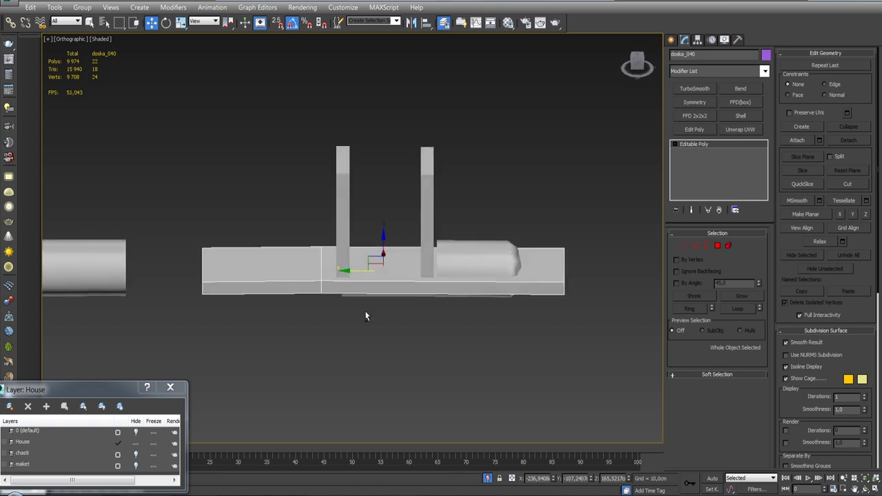
{"action": "left_click", "coordinate": [719, 247]}
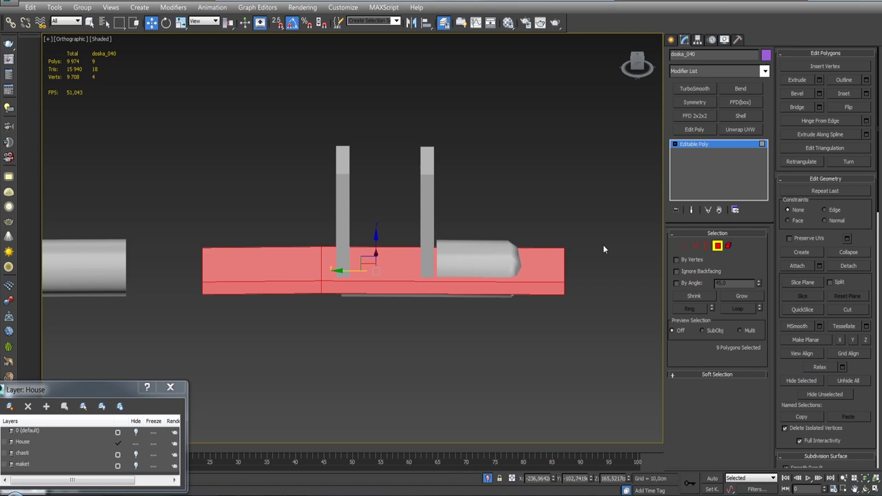
Step: Add two Connect Edges cuts across the sill board, aligned with the side boards
{"action": "key", "text": "l"}
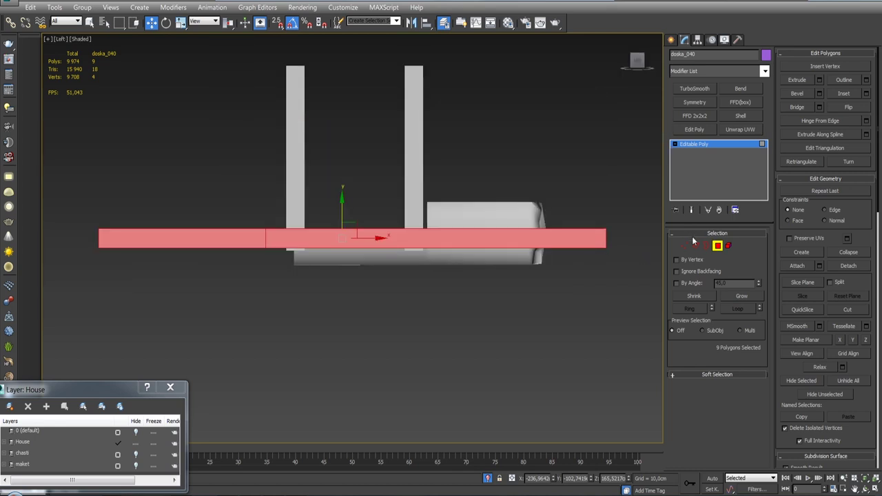
{"action": "left_click", "coordinate": [696, 246]}
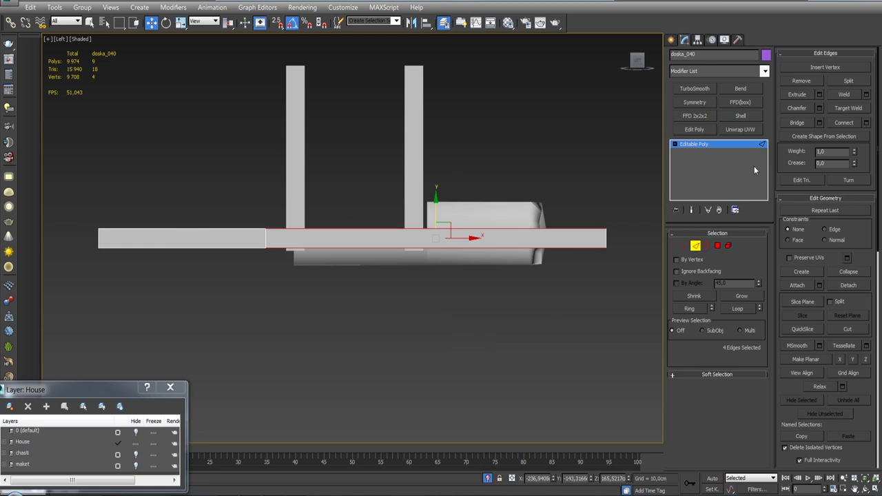
{"action": "left_click", "coordinate": [866, 122]}
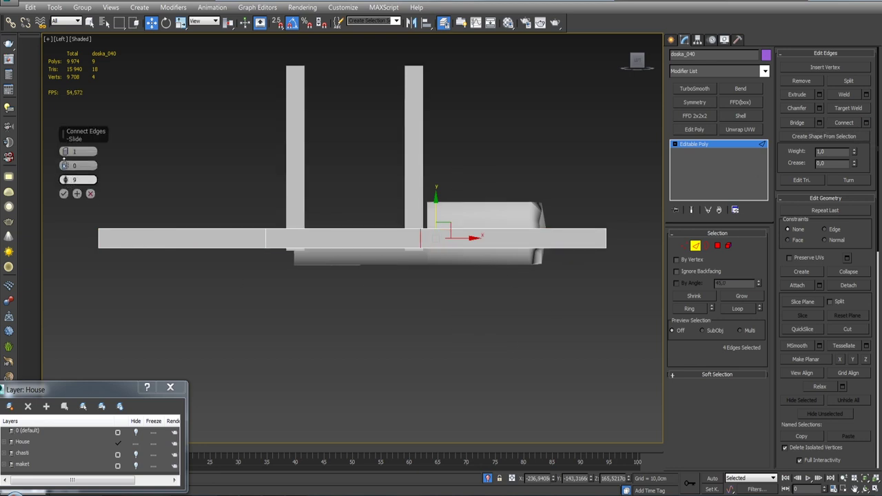
{"action": "left_click_drag", "start_coordinate": [61, 166], "coordinate": [56, 157]}
{"action": "left_click", "coordinate": [62, 194]}
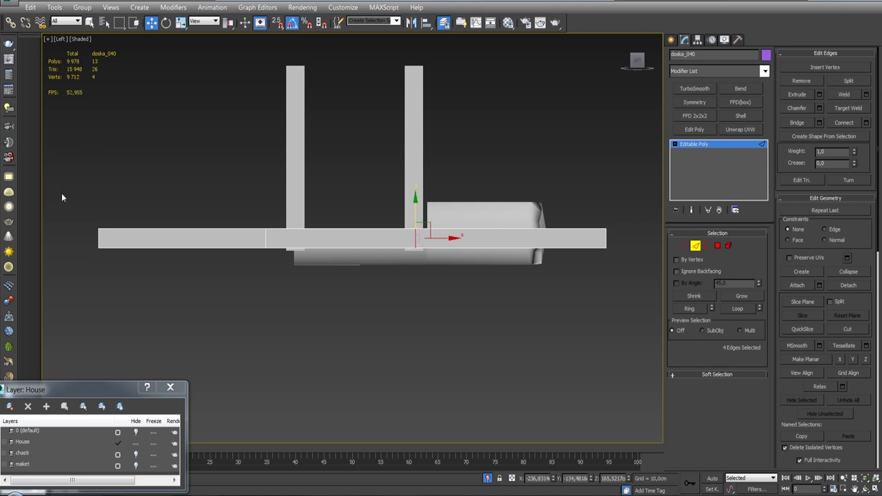
{"action": "left_click_drag", "start_coordinate": [321, 206], "coordinate": [325, 315]}
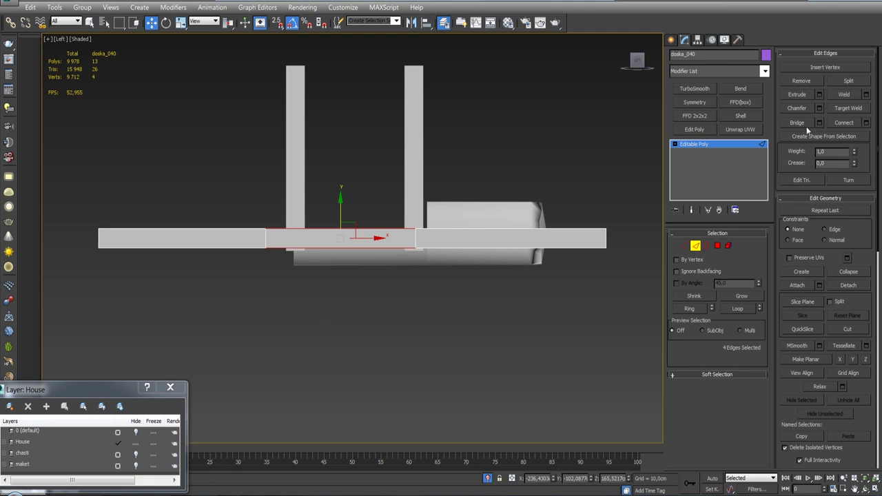
{"action": "left_click", "coordinate": [866, 123]}
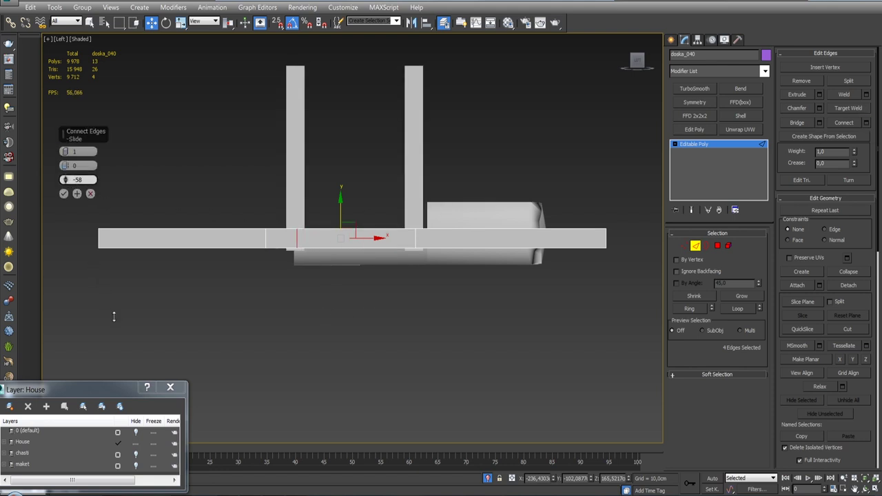
{"action": "left_click", "coordinate": [62, 195]}
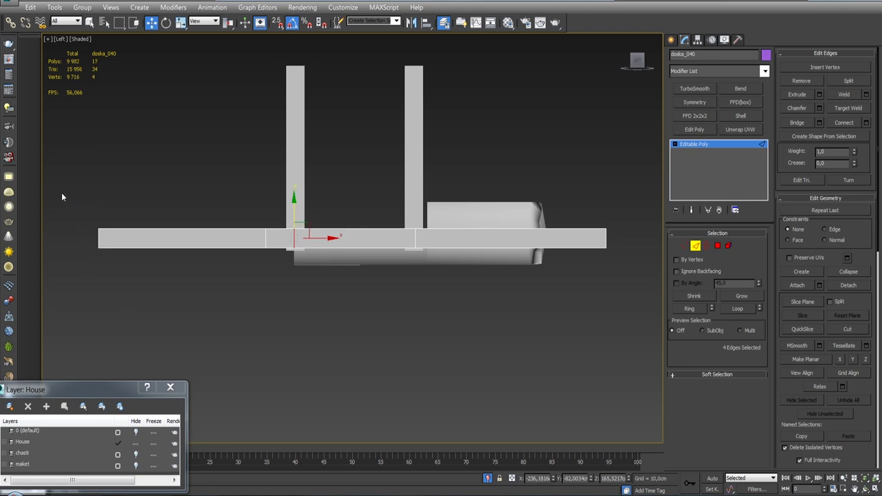
Step: Delete the sill's outer polygons beyond both side boards
{"action": "left_click", "coordinate": [718, 246]}
{"action": "left_click_drag", "start_coordinate": [441, 320], "coordinate": [442, 320]}
{"action": "left_click_drag", "start_coordinate": [47, 158], "coordinate": [278, 295], "text": "ctrl"}
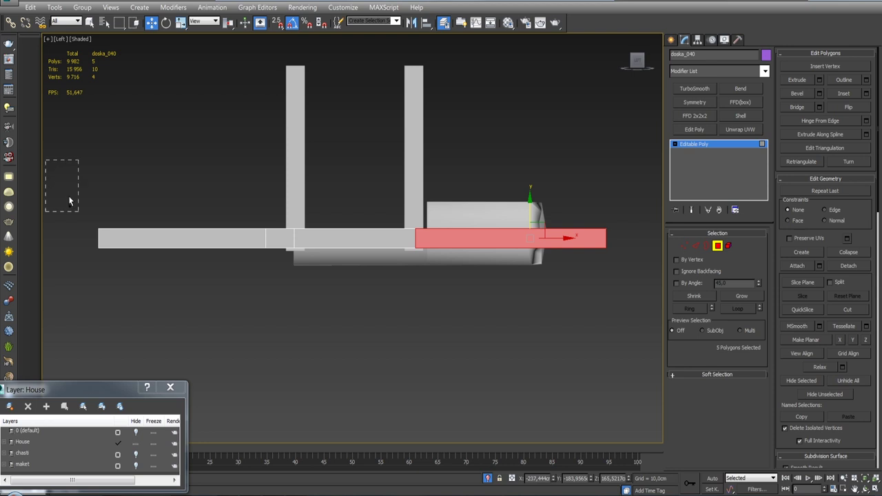
{"action": "key", "text": "Delete"}
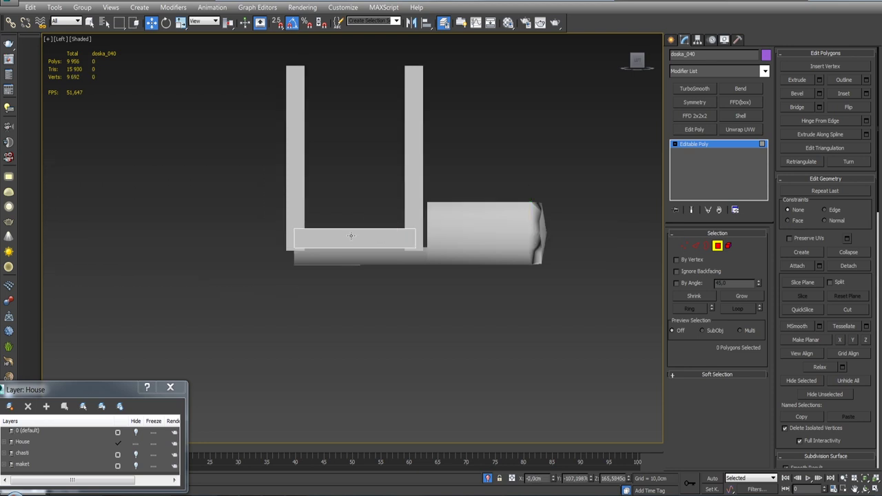
{"action": "mouse_move", "coordinate": [368, 184]}
{"action": "middle_mouse_down", "text": "alt"}
{"action": "mouse_move", "coordinate": [356, 239]}
{"action": "mouse_move", "coordinate": [432, 202]}
{"action": "middle_mouse_up", "text": "alt"}
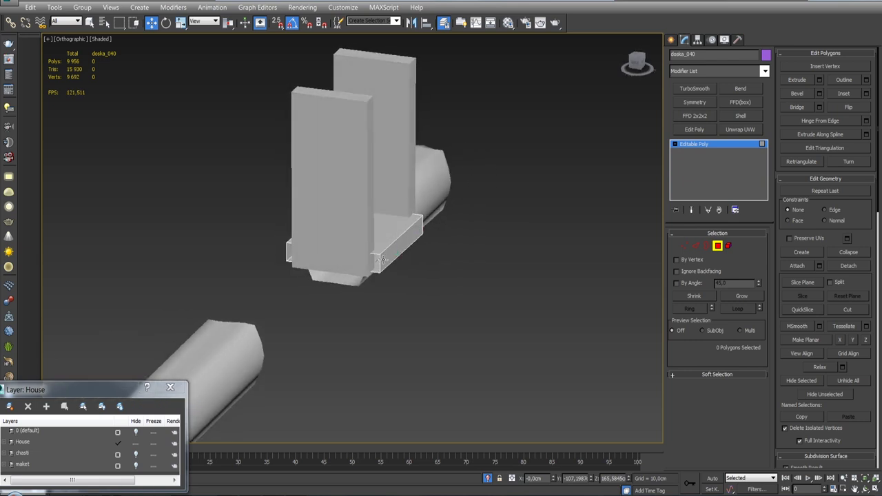
Step: Exit isolation so the whole log house is visible again
{"action": "middle_click_drag", "start_coordinate": [372, 258], "coordinate": [414, 241], "text": "alt"}
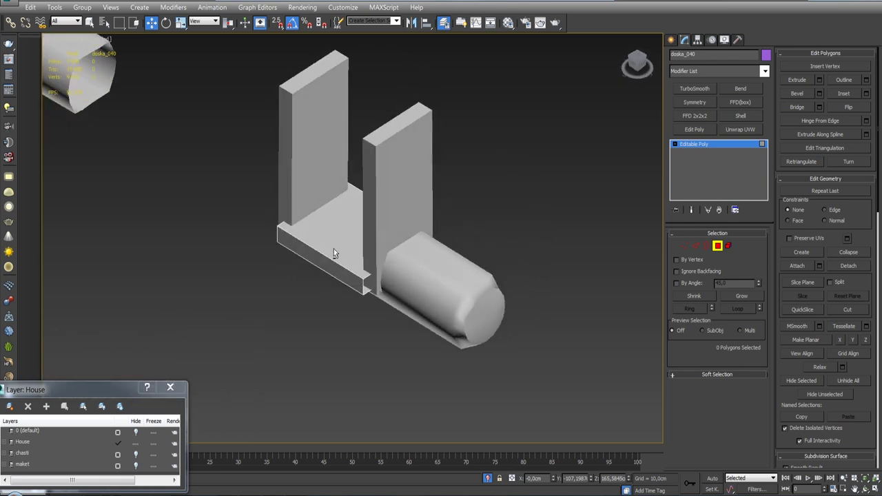
{"action": "scroll", "coordinate": [414, 241], "scroll_direction": "down", "scroll_amount": 2}
{"action": "scroll", "coordinate": [414, 290], "scroll_direction": "down", "scroll_amount": 2}
{"action": "scroll", "coordinate": [411, 345], "scroll_direction": "down", "scroll_amount": 2}
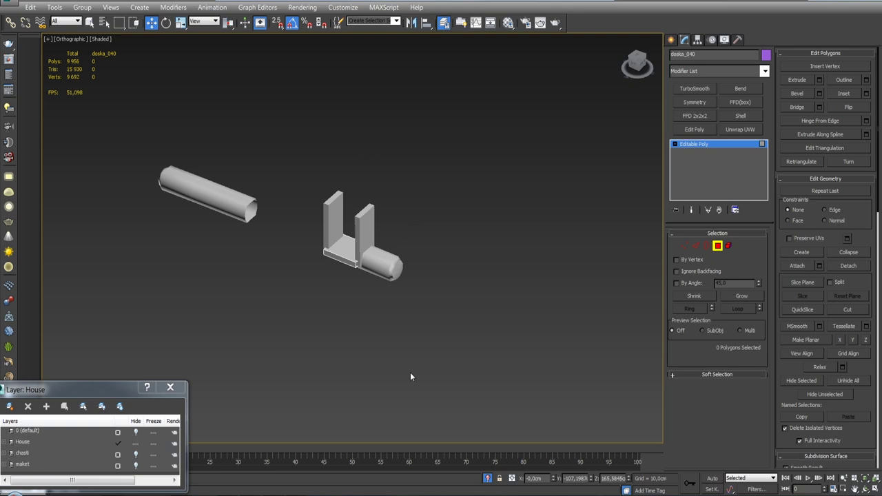
{"action": "left_click", "coordinate": [487, 478]}
{"action": "mouse_move", "coordinate": [395, 273]}
{"action": "middle_mouse_down", "text": "alt"}
{"action": "mouse_move", "coordinate": [364, 280]}
{"action": "mouse_move", "coordinate": [366, 245]}
{"action": "mouse_move", "coordinate": [404, 236]}
{"action": "mouse_move", "coordinate": [414, 207]}
{"action": "mouse_move", "coordinate": [424, 217]}
{"action": "mouse_move", "coordinate": [407, 248]}
{"action": "middle_mouse_up", "text": "alt"}
{"action": "scroll", "coordinate": [404, 236], "scroll_direction": "up", "scroll_amount": 3}
{"action": "scroll", "coordinate": [374, 267], "scroll_direction": "up", "scroll_amount": 3}
{"action": "scroll", "coordinate": [375, 267], "scroll_direction": "up", "scroll_amount": 1}
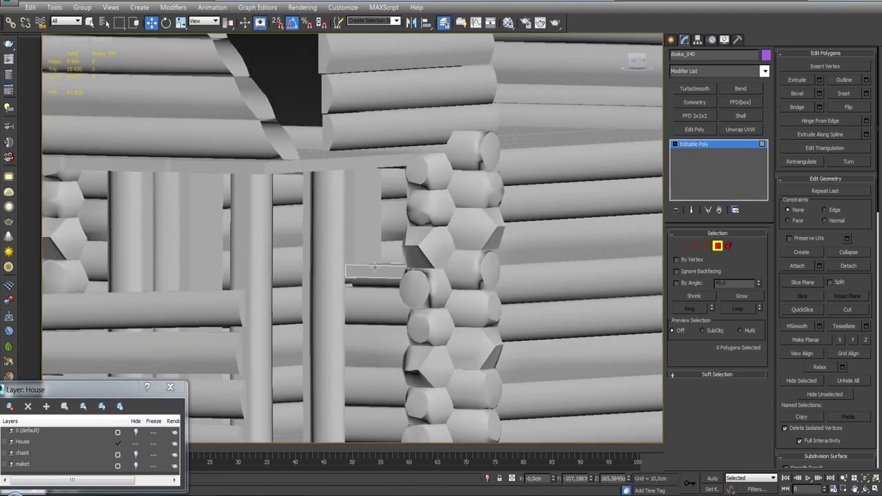
Step: Delete the stray vertical plank and small board beside the porch
{"action": "left_click", "coordinate": [717, 246]}
{"action": "left_click", "coordinate": [351, 228], "text": "ctrl"}
{"action": "mouse_move", "coordinate": [350, 228]}
{"action": "middle_mouse_down", "text": "alt"}
{"action": "mouse_move", "coordinate": [458, 238]}
{"action": "mouse_move", "coordinate": [442, 289]}
{"action": "middle_mouse_up", "text": "alt"}
{"action": "key", "text": "Delete"}
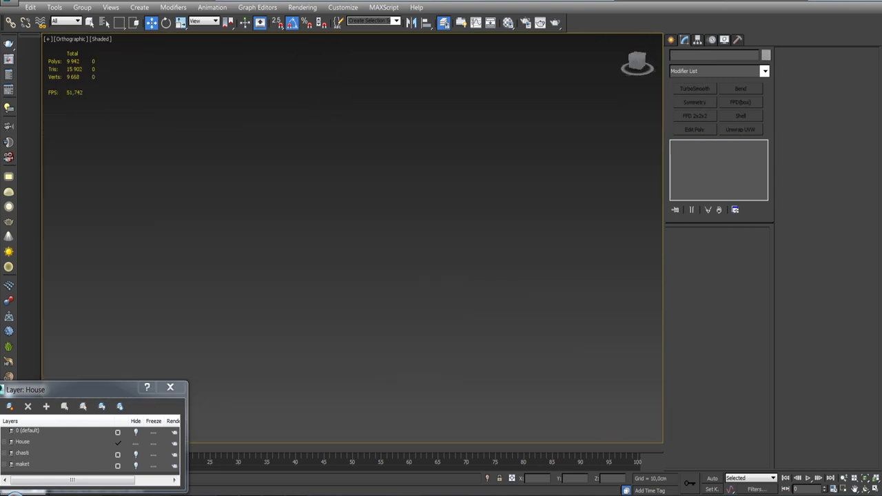
Step: Inspect the porch from several angles, selecting doska_026 and the door-frame boards
{"action": "key", "text": "f"}
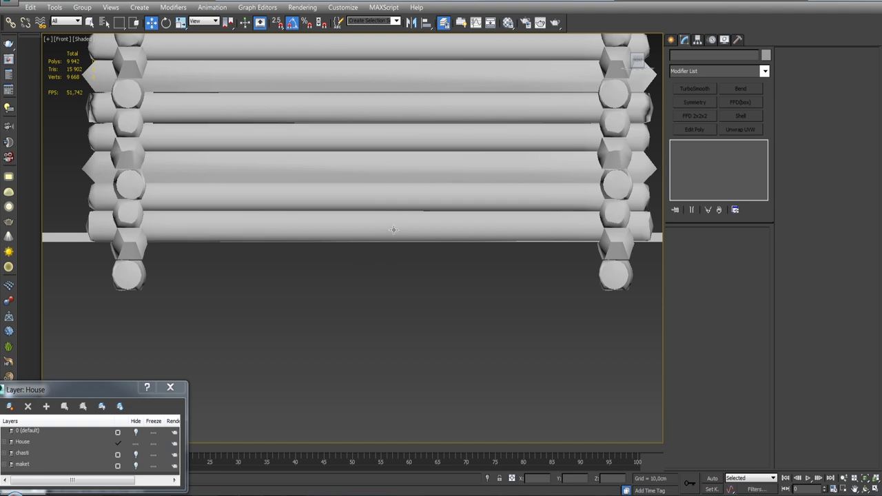
{"action": "left_click", "coordinate": [363, 227]}
{"action": "middle_click_drag", "start_coordinate": [363, 227], "coordinate": [315, 274], "text": "alt"}
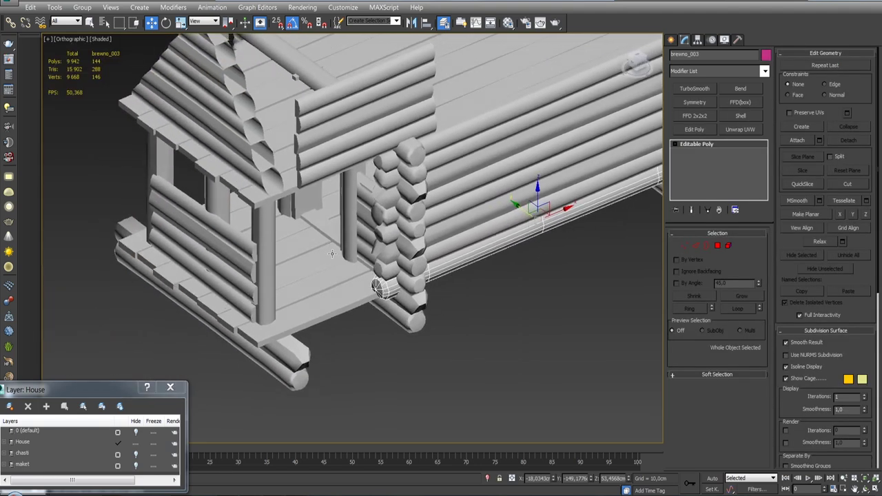
{"action": "mouse_move", "coordinate": [315, 273]}
{"action": "middle_mouse_down", "text": "alt"}
{"action": "mouse_move", "coordinate": [326, 310]}
{"action": "mouse_move", "coordinate": [321, 277]}
{"action": "mouse_move", "coordinate": [308, 267]}
{"action": "mouse_move", "coordinate": [351, 252]}
{"action": "middle_mouse_up", "text": "alt"}
{"action": "left_click", "coordinate": [306, 259]}
{"action": "scroll", "coordinate": [402, 216], "scroll_direction": "up", "scroll_amount": 2}
{"action": "middle_click_drag", "start_coordinate": [402, 216], "coordinate": [395, 248], "text": "alt"}
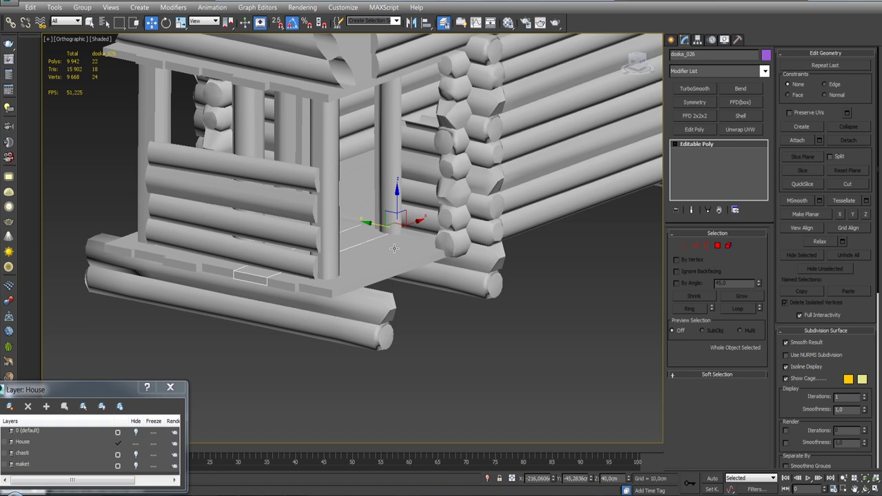
{"action": "left_click", "coordinate": [394, 248]}
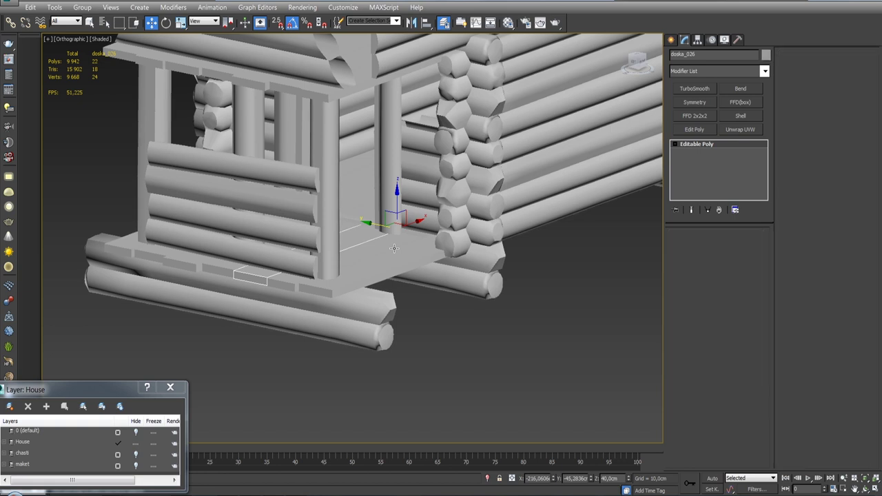
{"action": "mouse_move", "coordinate": [426, 198]}
{"action": "middle_mouse_down", "text": "alt"}
{"action": "mouse_move", "coordinate": [491, 168]}
{"action": "mouse_move", "coordinate": [399, 167]}
{"action": "mouse_move", "coordinate": [507, 272]}
{"action": "mouse_move", "coordinate": [384, 166]}
{"action": "middle_mouse_up", "text": "alt"}
{"action": "scroll", "coordinate": [496, 261], "scroll_direction": "up", "scroll_amount": 5}
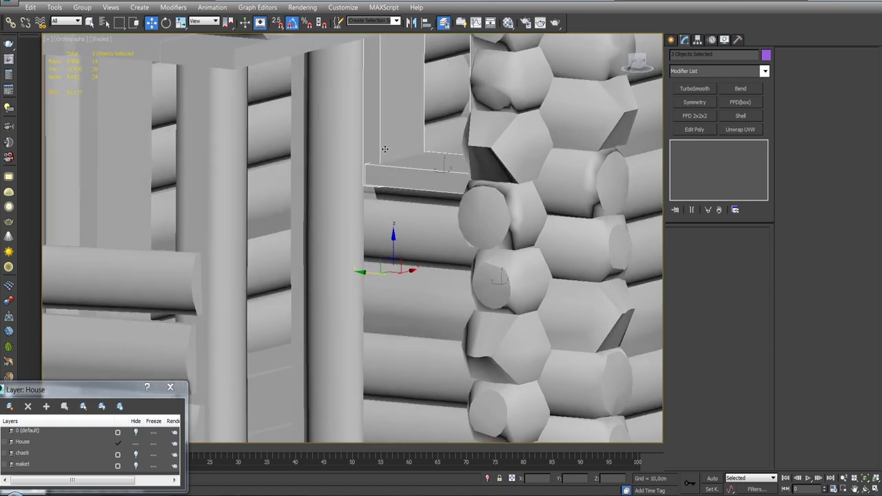
Step: Select side board doska_038, the sill, upper frame piece and adjacent logs, then isolate them
{"action": "left_click", "coordinate": [385, 149]}
{"action": "middle_click_drag", "start_coordinate": [385, 149], "coordinate": [386, 165], "text": "alt"}
{"action": "left_click", "coordinate": [386, 165]}
{"action": "middle_click_drag", "start_coordinate": [413, 138], "coordinate": [420, 200]}
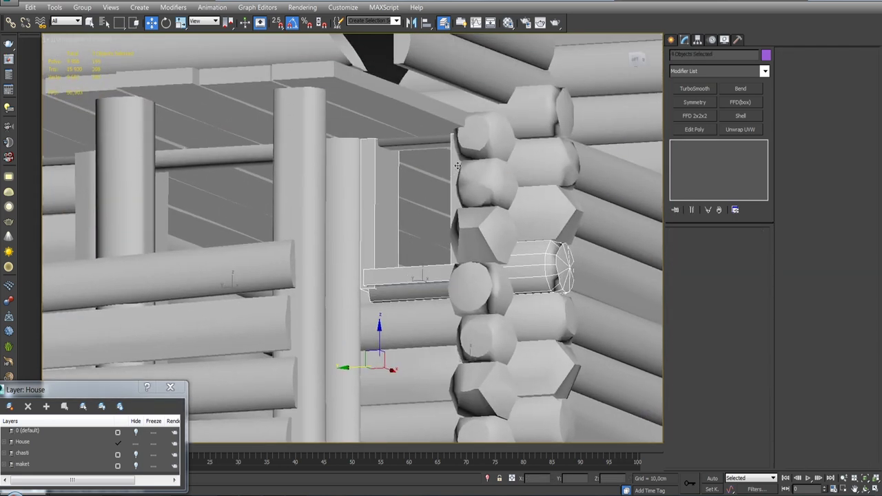
{"action": "left_click", "coordinate": [431, 145], "text": "ctrl"}
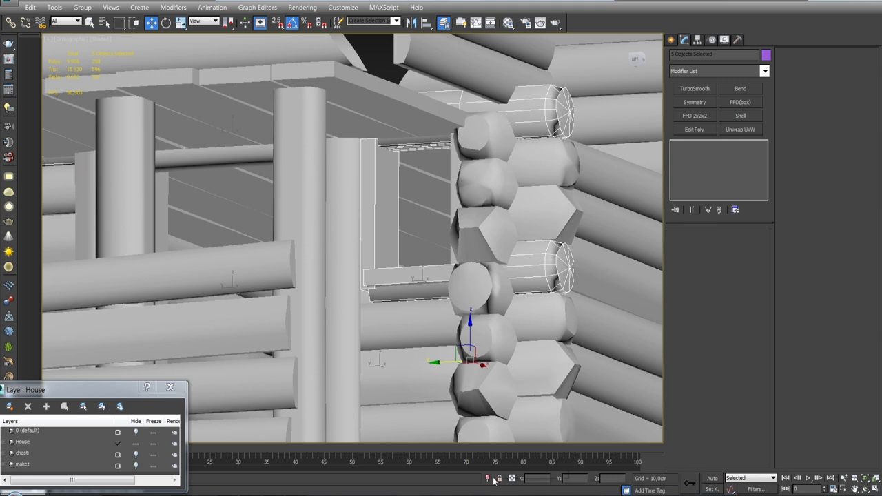
{"action": "middle_click_drag", "start_coordinate": [358, 270], "coordinate": [449, 304], "text": "alt"}
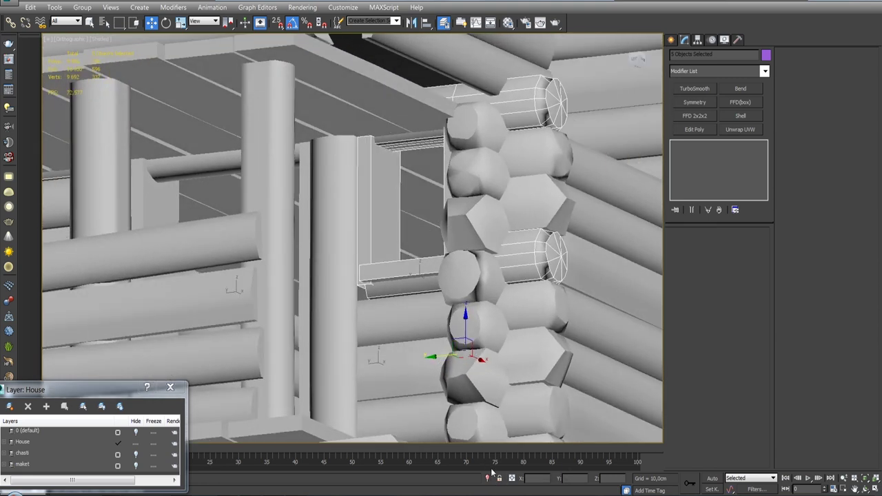
{"action": "left_click", "coordinate": [490, 478]}
Step: Clear the selection and frame the isolated pieces in the Left view
{"action": "mouse_move", "coordinate": [419, 281]}
{"action": "middle_mouse_down", "text": "alt"}
{"action": "mouse_move", "coordinate": [414, 254]}
{"action": "mouse_move", "coordinate": [436, 338]}
{"action": "middle_mouse_up", "text": "alt"}
{"action": "left_click", "coordinate": [436, 337]}
{"action": "key", "text": "alt+q"}
{"action": "key", "text": "l"}
{"action": "key", "text": "z"}
{"action": "middle_click_drag", "start_coordinate": [465, 292], "coordinate": [433, 292]}
Step: Centre the pivot of right side board doska_039 on the object
{"action": "scroll", "coordinate": [437, 267], "scroll_direction": "up", "scroll_amount": 2}
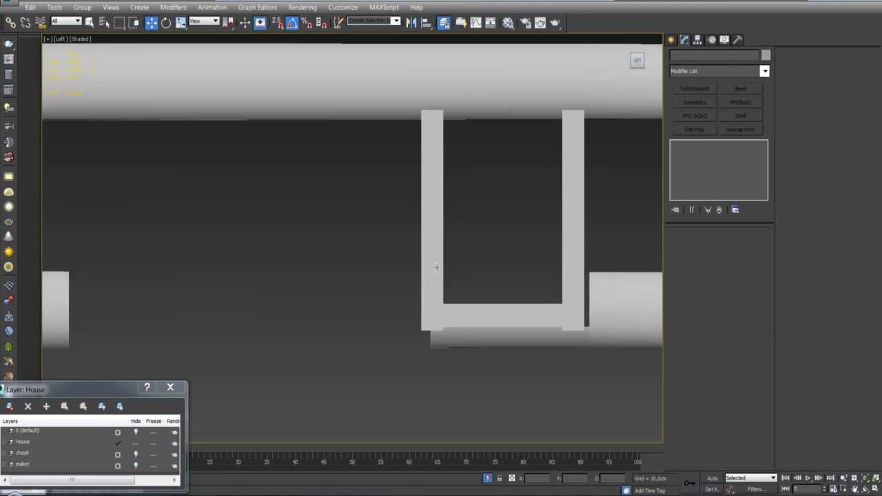
{"action": "left_click", "coordinate": [436, 267]}
{"action": "middle_click_drag", "start_coordinate": [480, 267], "coordinate": [430, 250]}
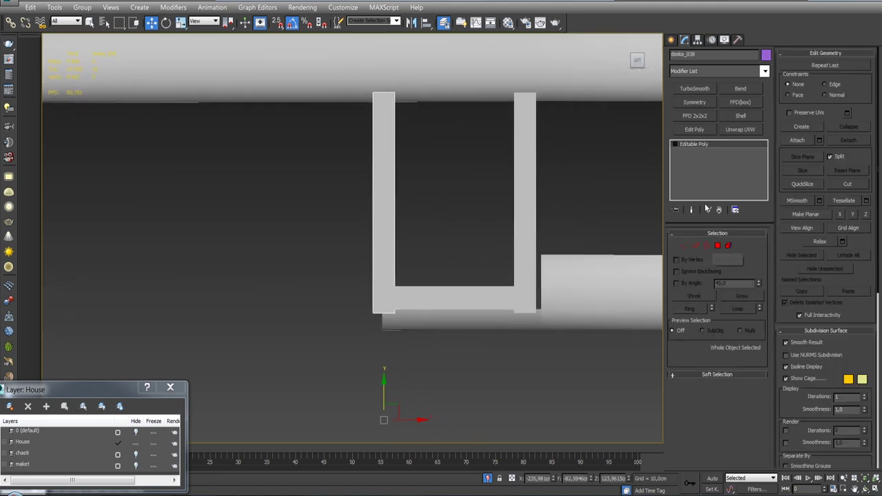
{"action": "left_click", "coordinate": [699, 39]}
{"action": "left_click", "coordinate": [718, 111]}
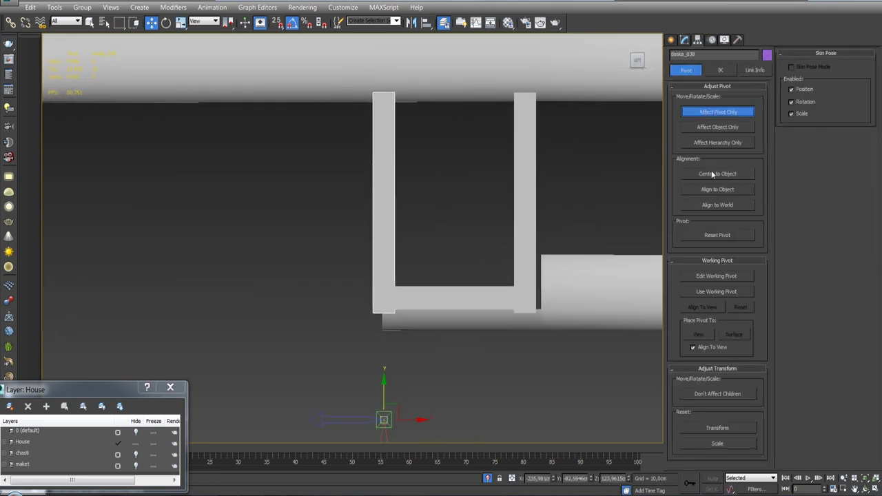
{"action": "left_click", "coordinate": [526, 205]}
{"action": "left_click", "coordinate": [717, 174]}
{"action": "left_click", "coordinate": [684, 40]}
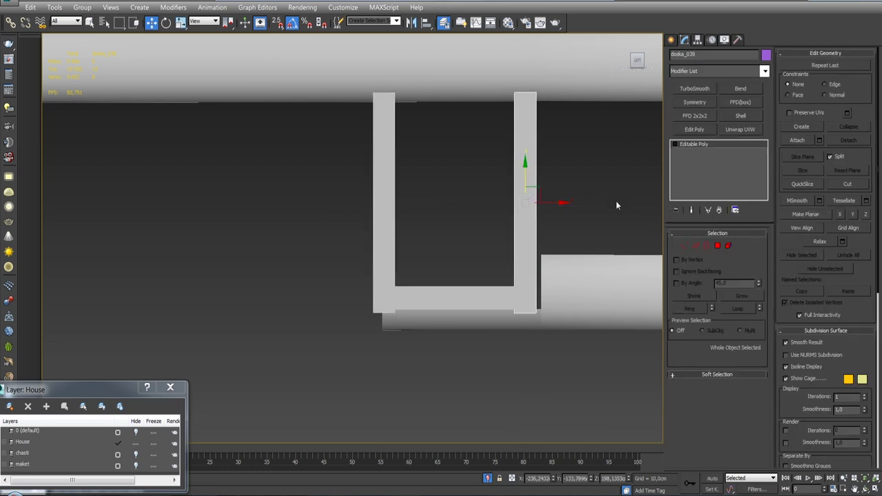
Step: Select the right board's bottom border and nudge it slightly along Y
{"action": "left_click", "coordinate": [707, 246]}
{"action": "left_click_drag", "start_coordinate": [497, 375], "coordinate": [576, 314]}
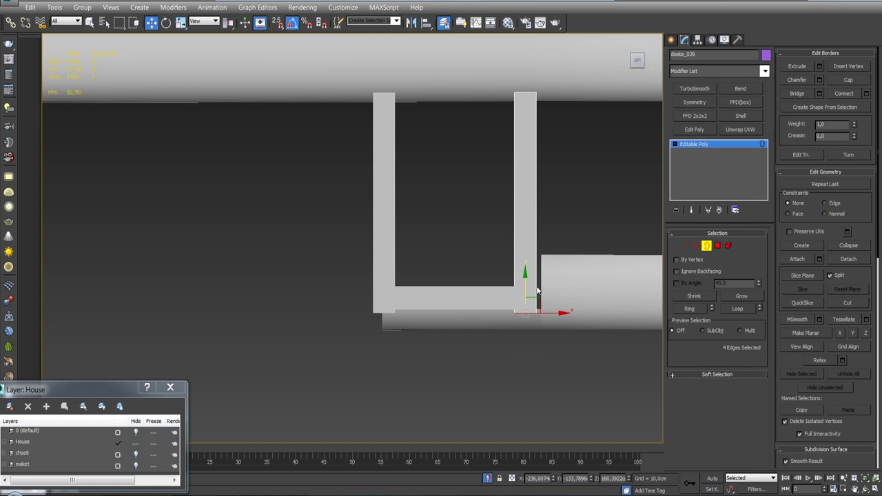
{"action": "left_click_drag", "start_coordinate": [526, 289], "coordinate": [523, 274]}
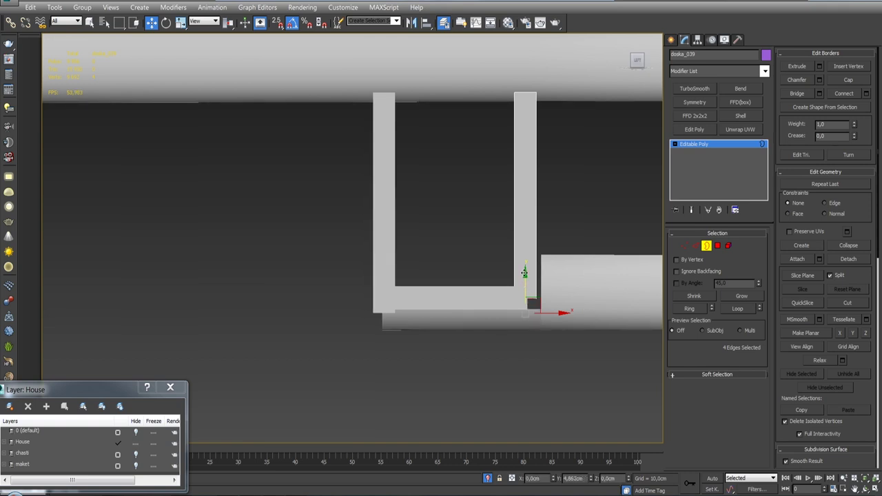
{"action": "middle_click_drag", "start_coordinate": [524, 273], "coordinate": [535, 315], "text": "alt"}
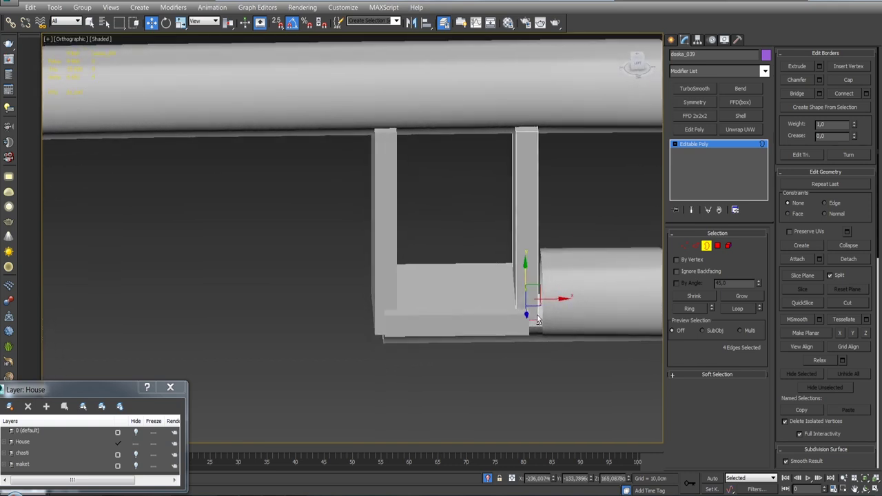
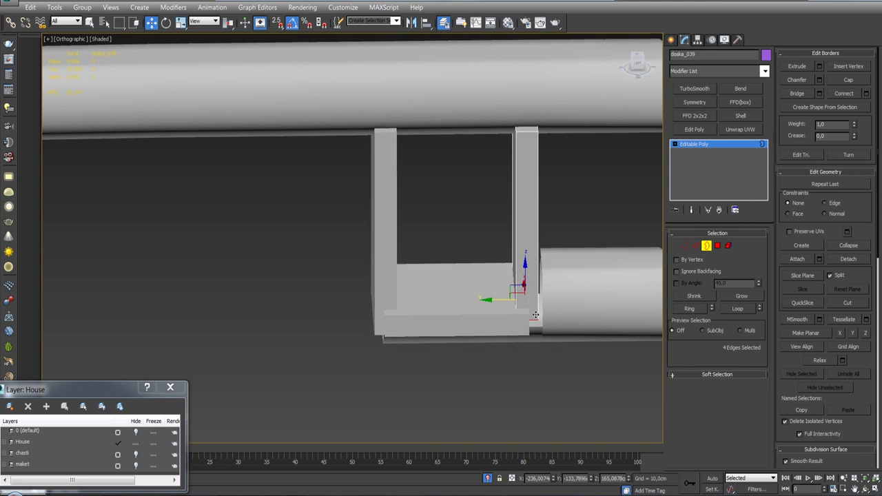
Step: In Left view, move the left jamb's bottom border up so it rests on the sill
{"action": "left_click", "coordinate": [696, 247]}
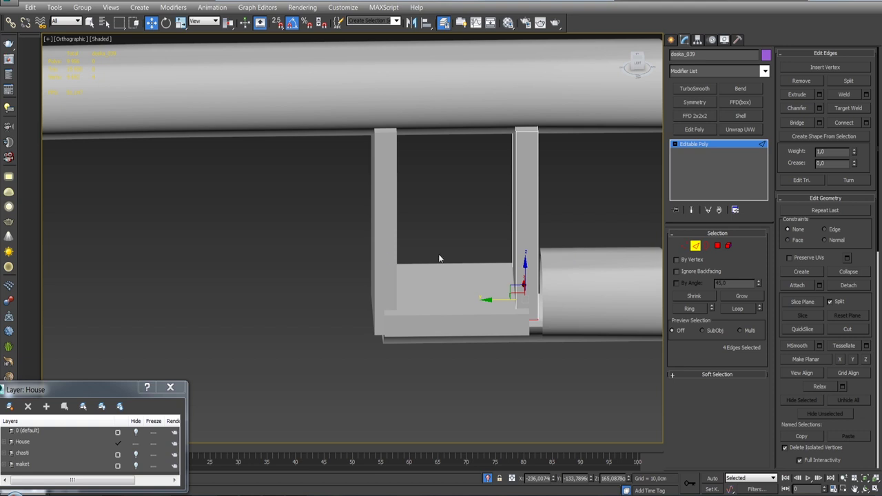
{"action": "left_click", "coordinate": [373, 243]}
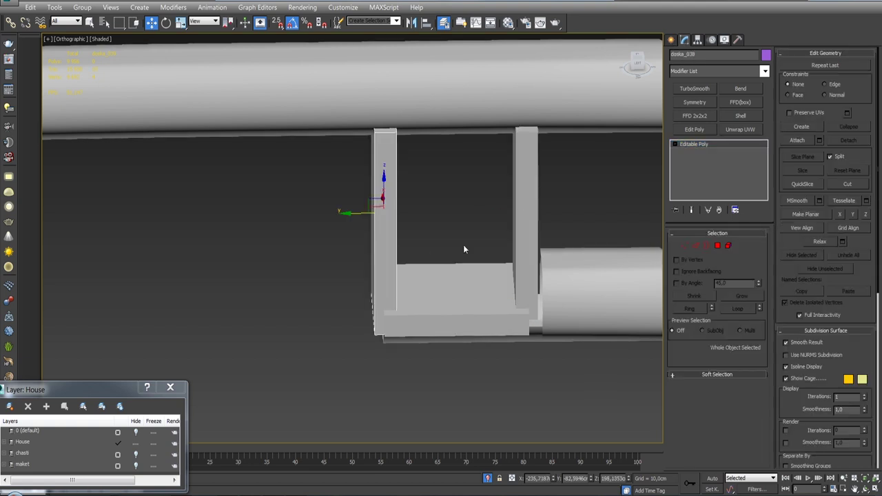
{"action": "left_click", "coordinate": [706, 246]}
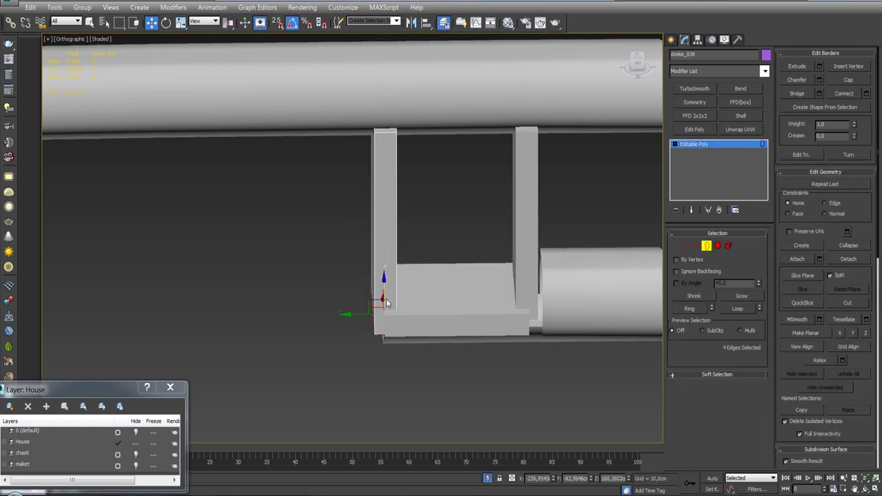
{"action": "key", "text": "l"}
{"action": "key", "text": "z"}
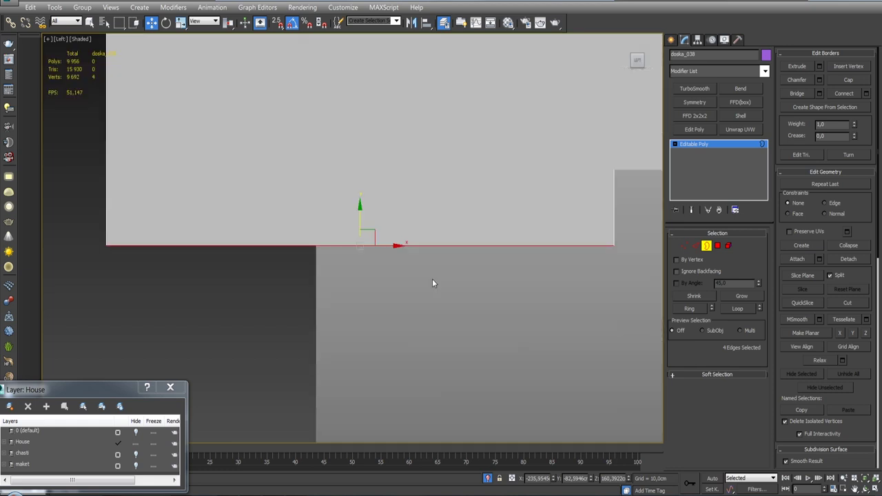
{"action": "scroll", "coordinate": [416, 311], "scroll_direction": "down", "scroll_amount": 2}
{"action": "scroll", "coordinate": [363, 315], "scroll_direction": "down", "scroll_amount": 1}
{"action": "scroll", "coordinate": [404, 313], "scroll_direction": "down", "scroll_amount": 3}
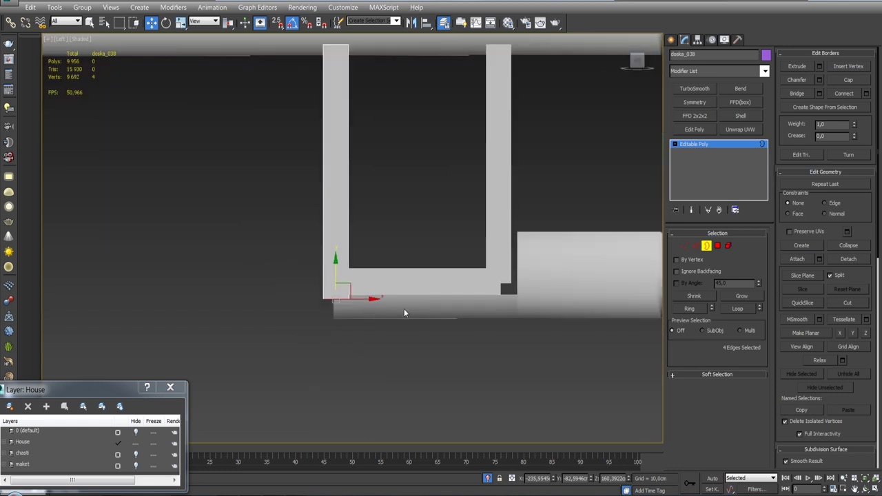
{"action": "mouse_move", "coordinate": [345, 285]}
{"action": "left_mouse_down"}
{"action": "mouse_move", "coordinate": [333, 275]}
{"action": "mouse_move", "coordinate": [338, 247]}
{"action": "left_mouse_up"}
{"action": "left_click", "coordinate": [707, 248]}
{"action": "key", "text": "4"}
Step: Select sill board doska_040 and box-select the open borders at its ends
{"action": "left_click", "coordinate": [448, 285]}
{"action": "middle_click_drag", "start_coordinate": [449, 285], "coordinate": [483, 262], "text": "alt"}
{"action": "scroll", "coordinate": [480, 331], "scroll_direction": "up", "scroll_amount": 2}
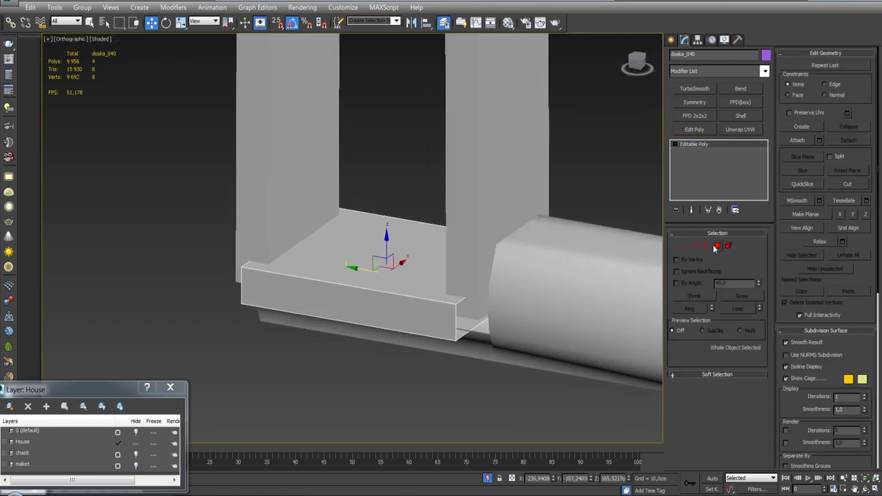
{"action": "key", "text": "3"}
{"action": "left_click_drag", "start_coordinate": [398, 378], "coordinate": [417, 394]}
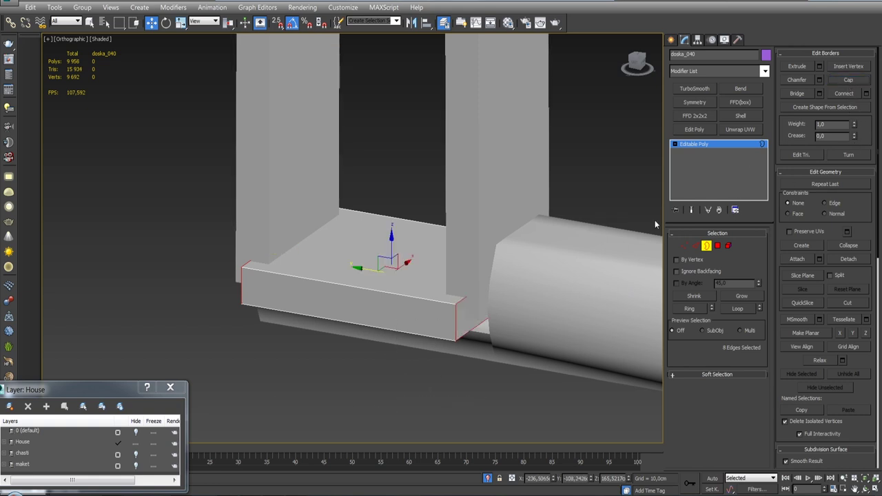
Step: Scale the sill's two end faces outward using the View coordinate system
{"action": "left_click", "coordinate": [719, 246]}
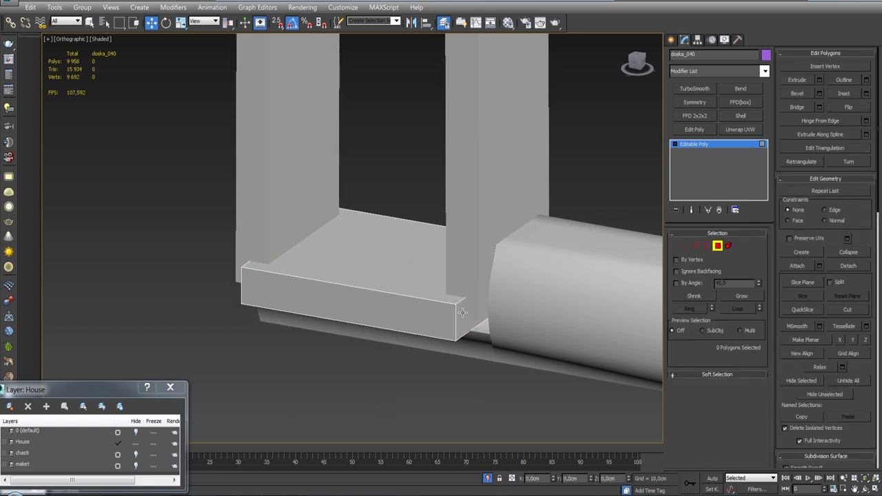
{"action": "middle_click_drag", "start_coordinate": [455, 314], "coordinate": [350, 339], "text": "alt"}
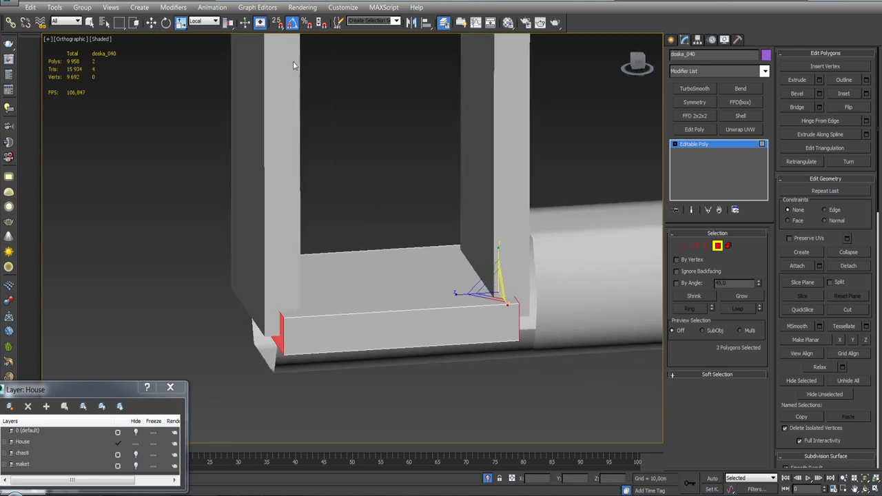
{"action": "left_click", "coordinate": [207, 22]}
{"action": "left_click", "coordinate": [205, 32]}
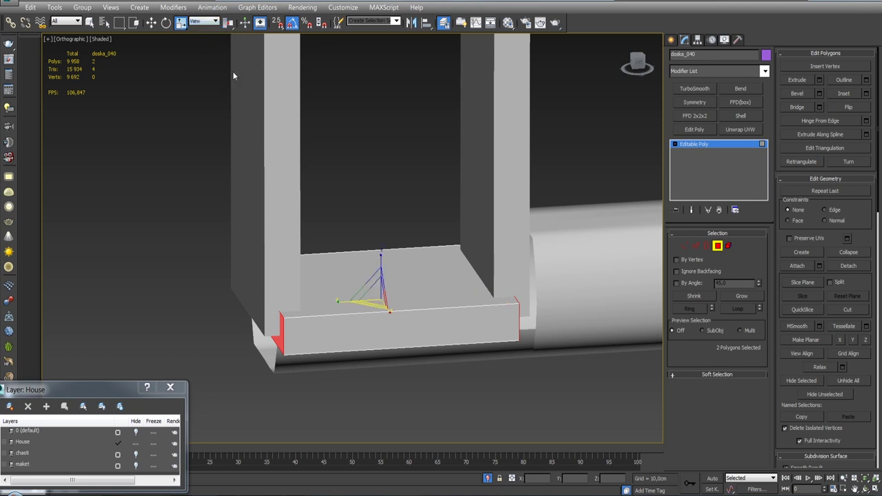
{"action": "left_click_drag", "start_coordinate": [346, 302], "coordinate": [341, 302]}
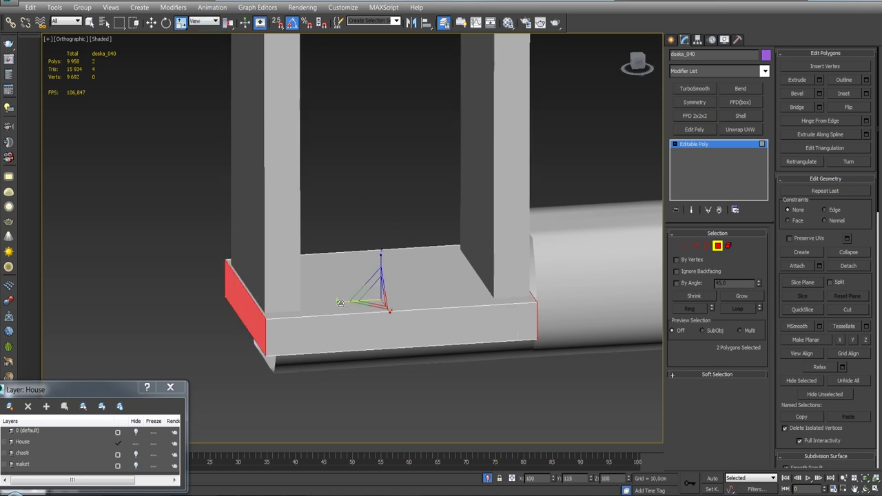
{"action": "middle_click_drag", "start_coordinate": [340, 303], "coordinate": [444, 304], "text": "alt"}
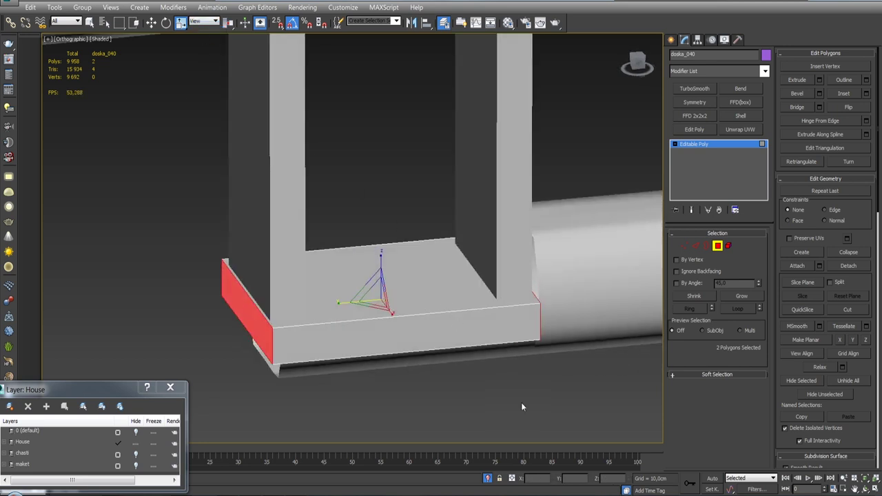
Step: Orbit around the whole log house to check the lengthened sill in place
{"action": "left_click", "coordinate": [488, 479]}
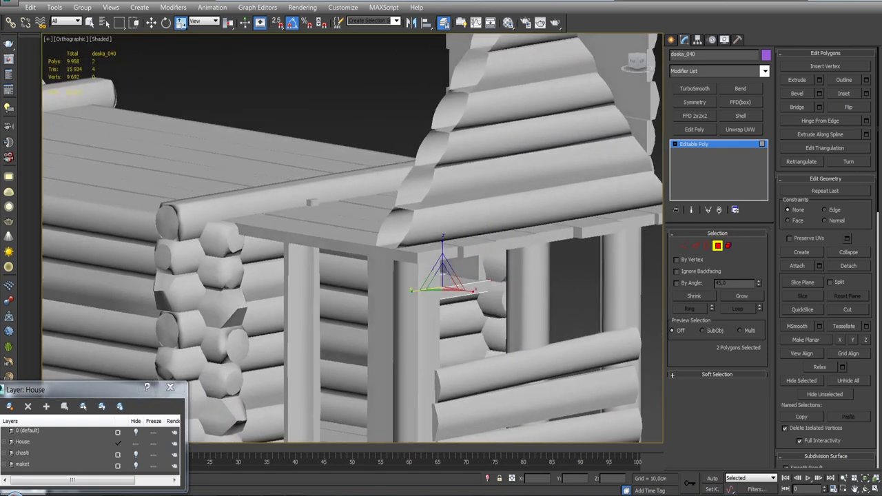
{"action": "middle_click_drag", "start_coordinate": [345, 275], "coordinate": [496, 276], "text": "alt"}
{"action": "mouse_move", "coordinate": [441, 275]}
{"action": "middle_mouse_down", "text": "alt"}
{"action": "mouse_move", "coordinate": [413, 275]}
{"action": "mouse_move", "coordinate": [497, 275]}
{"action": "mouse_move", "coordinate": [476, 310]}
{"action": "mouse_move", "coordinate": [508, 334]}
{"action": "middle_mouse_up", "text": "alt"}
{"action": "scroll", "coordinate": [508, 333], "scroll_direction": "up", "scroll_amount": 5}
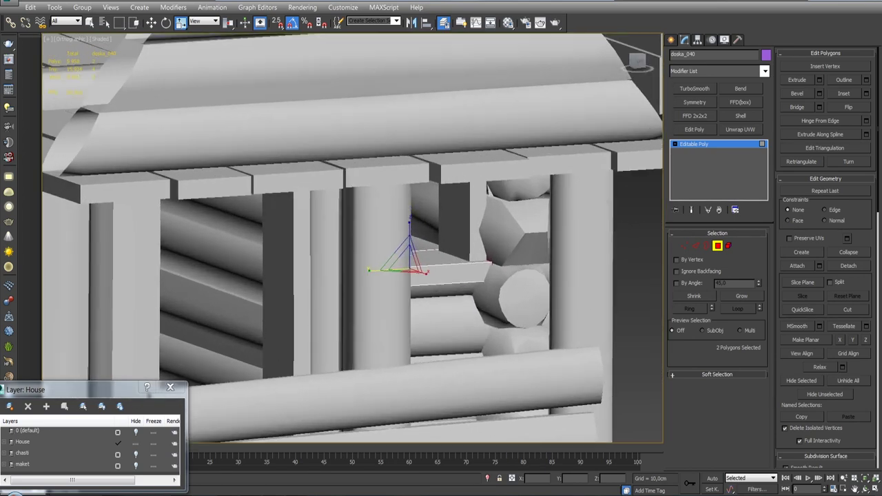
{"action": "scroll", "coordinate": [480, 282], "scroll_direction": "up", "scroll_amount": 2}
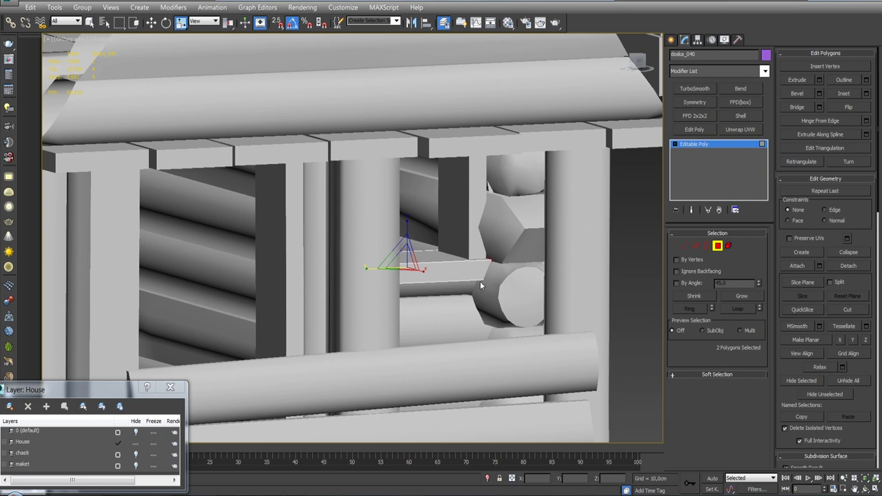
{"action": "key", "text": "u"}
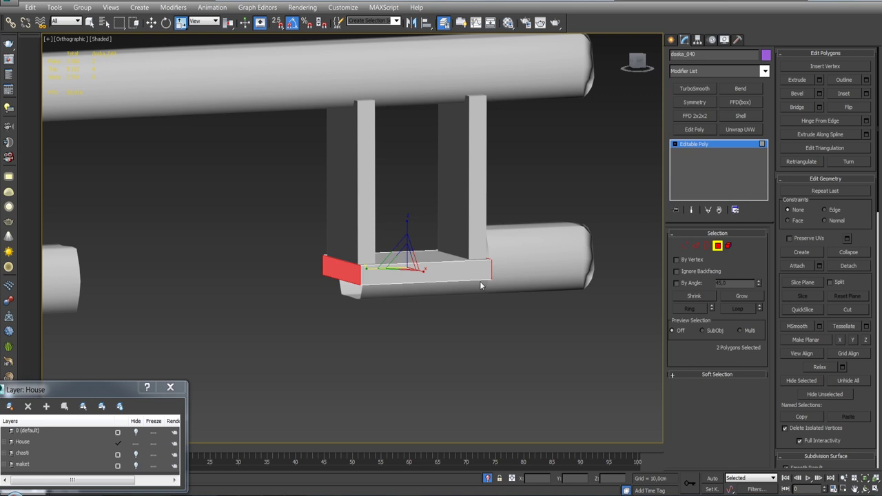
Step: Undo the lengthening to restore the sill's original length and exit face editing
{"action": "key", "text": "ctrl+z"}
{"action": "key", "text": "ctrl+z"}
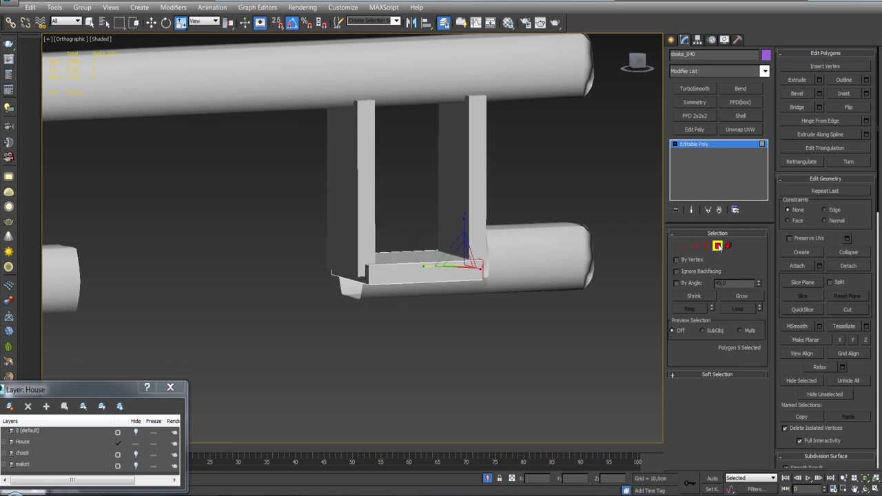
{"action": "key", "text": "ctrl+z"}
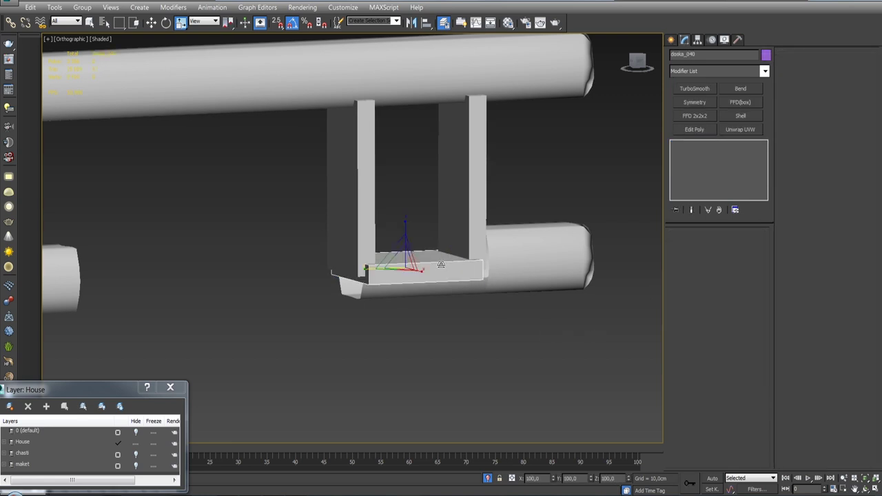
{"action": "key", "text": "ctrl+z"}
Step: Centre the log house in view and select porch floor board doska_026
{"action": "left_click", "coordinate": [486, 479]}
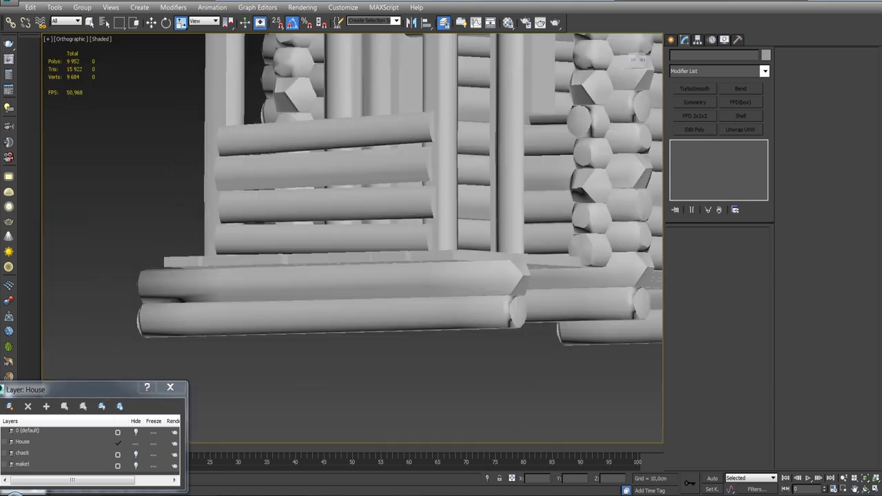
{"action": "scroll", "coordinate": [465, 310], "scroll_direction": "down", "scroll_amount": 5}
{"action": "middle_click_drag", "start_coordinate": [464, 310], "coordinate": [393, 377]}
{"action": "scroll", "coordinate": [393, 377], "scroll_direction": "up", "scroll_amount": 5}
{"action": "left_click", "coordinate": [388, 358]}
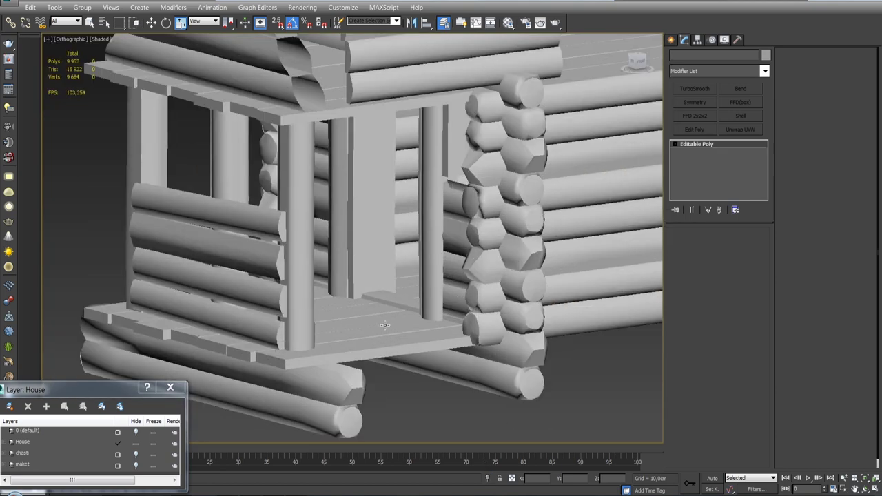
{"action": "scroll", "coordinate": [386, 352], "scroll_direction": "up", "scroll_amount": 2}
{"action": "scroll", "coordinate": [385, 349], "scroll_direction": "up", "scroll_amount": 2}
{"action": "scroll", "coordinate": [385, 349], "scroll_direction": "down", "scroll_amount": 3}
{"action": "middle_click_drag", "start_coordinate": [386, 350], "coordinate": [428, 310], "text": "alt"}
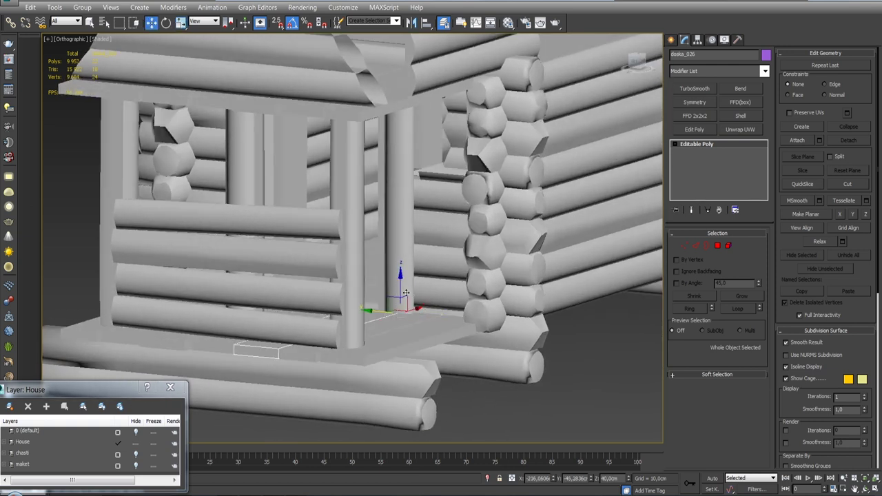
Step: Shift-drag a copy of the floor board upward and rotate it 90°
{"action": "left_click_drag", "start_coordinate": [400, 290], "coordinate": [401, 131], "text": "shift"}
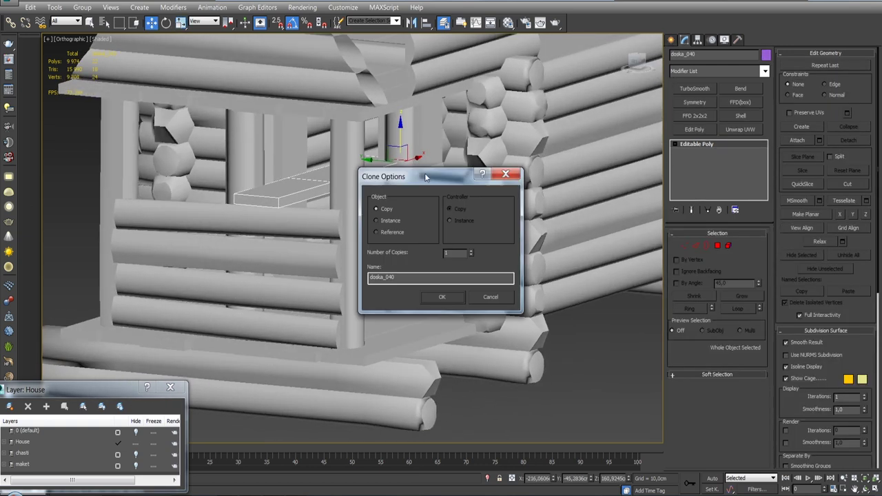
{"action": "left_click", "coordinate": [442, 297]}
{"action": "key", "text": "e"}
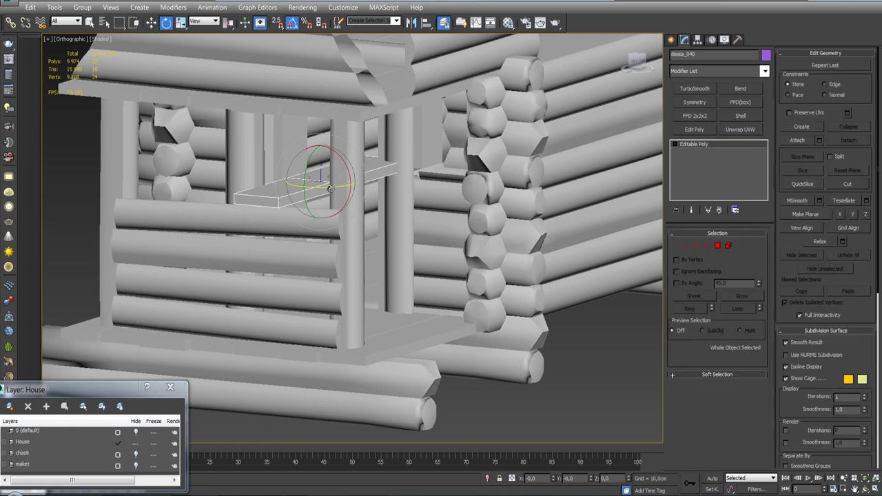
{"action": "left_click_drag", "start_coordinate": [400, 182], "coordinate": [416, 183]}
{"action": "key", "text": "w"}
Step: Align the copied board to the wall and slide it along X into the side window opening
{"action": "left_click", "coordinate": [697, 39]}
{"action": "left_click", "coordinate": [719, 112]}
{"action": "left_click", "coordinate": [684, 39]}
{"action": "middle_click_drag", "start_coordinate": [483, 206], "coordinate": [535, 173], "text": "alt"}
{"action": "key", "text": "alt+a"}
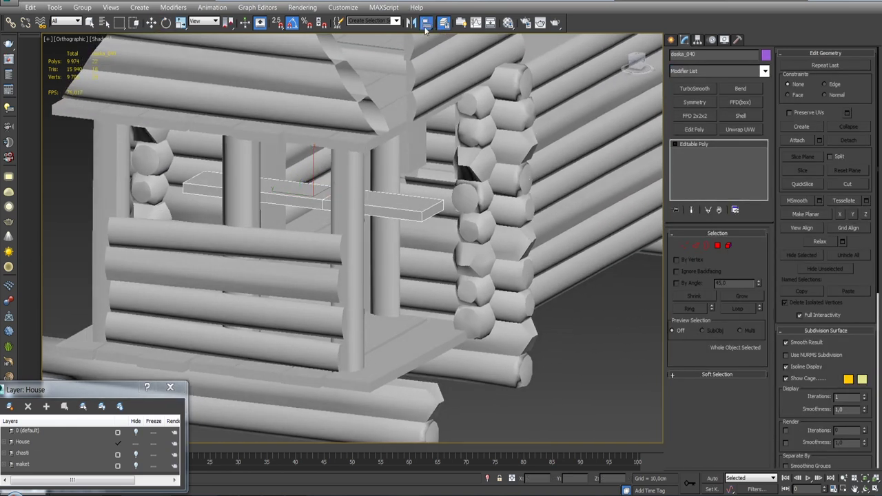
{"action": "left_click", "coordinate": [578, 181]}
{"action": "left_click", "coordinate": [754, 258]}
{"action": "left_click", "coordinate": [743, 367]}
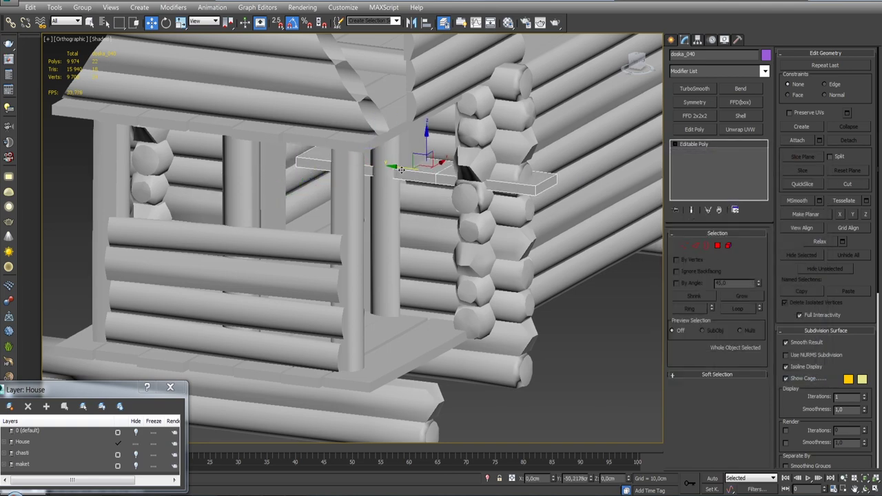
{"action": "left_click_drag", "start_coordinate": [417, 179], "coordinate": [448, 178]}
Step: Select corner log brevno_028 and pick its faces
{"action": "mouse_move", "coordinate": [414, 207]}
{"action": "middle_mouse_down", "text": "alt"}
{"action": "mouse_move", "coordinate": [446, 179]}
{"action": "mouse_move", "coordinate": [414, 186]}
{"action": "mouse_move", "coordinate": [428, 179]}
{"action": "middle_mouse_up", "text": "alt"}
{"action": "scroll", "coordinate": [428, 180], "scroll_direction": "up", "scroll_amount": 5}
{"action": "left_click", "coordinate": [505, 187]}
{"action": "mouse_move", "coordinate": [505, 186]}
{"action": "middle_mouse_down", "text": "alt"}
{"action": "mouse_move", "coordinate": [282, 195]}
{"action": "mouse_move", "coordinate": [416, 213]}
{"action": "mouse_move", "coordinate": [517, 203]}
{"action": "mouse_move", "coordinate": [565, 214]}
{"action": "middle_mouse_up", "text": "alt"}
{"action": "key", "text": "ctrl+z"}
{"action": "left_click", "coordinate": [517, 204]}
Step: Isolate corner log brevno_028 and weld its coincident vertices
{"action": "left_click", "coordinate": [728, 245]}
{"action": "left_click", "coordinate": [488, 479]}
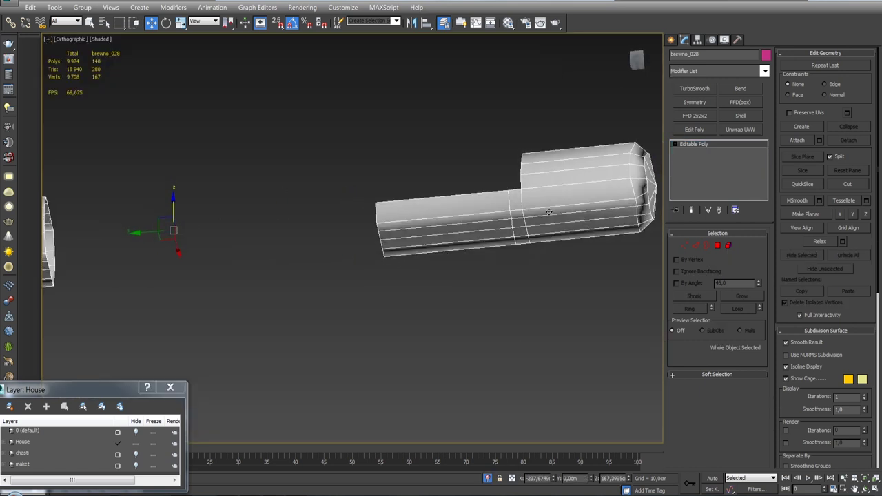
{"action": "key", "text": "1"}
{"action": "left_click", "coordinate": [867, 80]}
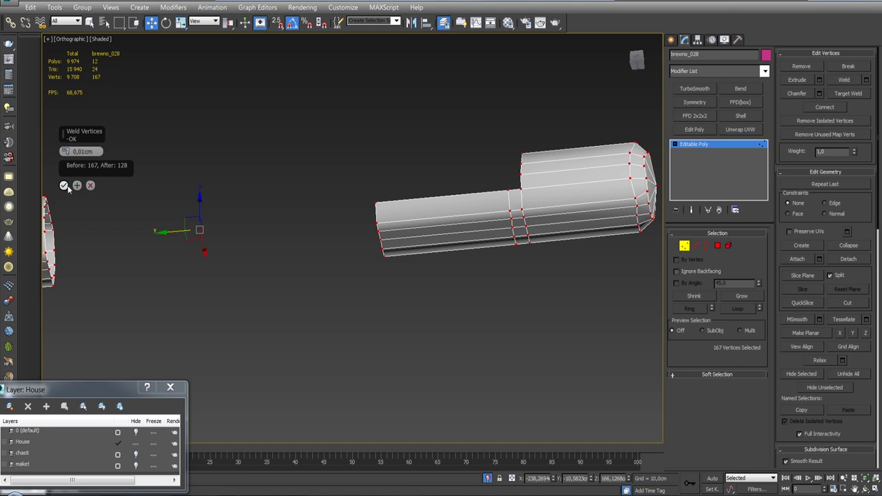
{"action": "left_click", "coordinate": [63, 185]}
{"action": "key", "text": "4"}
{"action": "key", "text": "alt+q"}
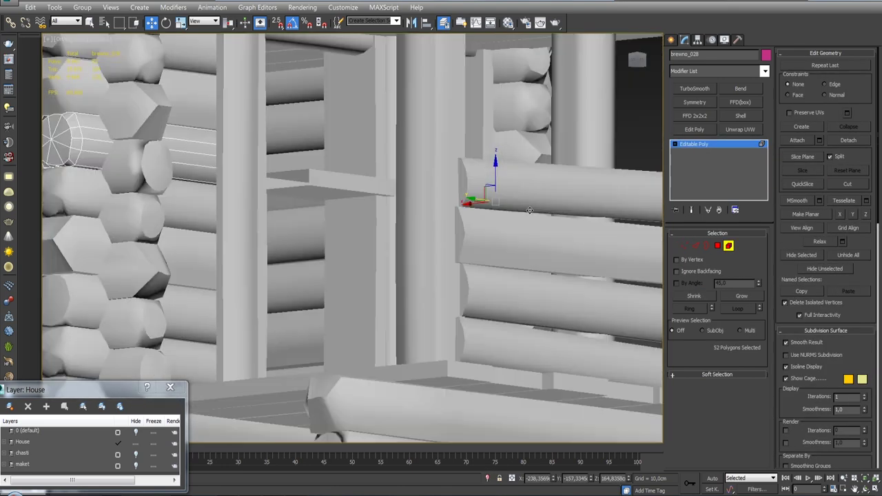
Step: Isolate sill board doska_040 together with neighbouring planks and a corner log
{"action": "middle_click_drag", "start_coordinate": [473, 201], "coordinate": [483, 207], "text": "alt"}
{"action": "left_click", "coordinate": [729, 245]}
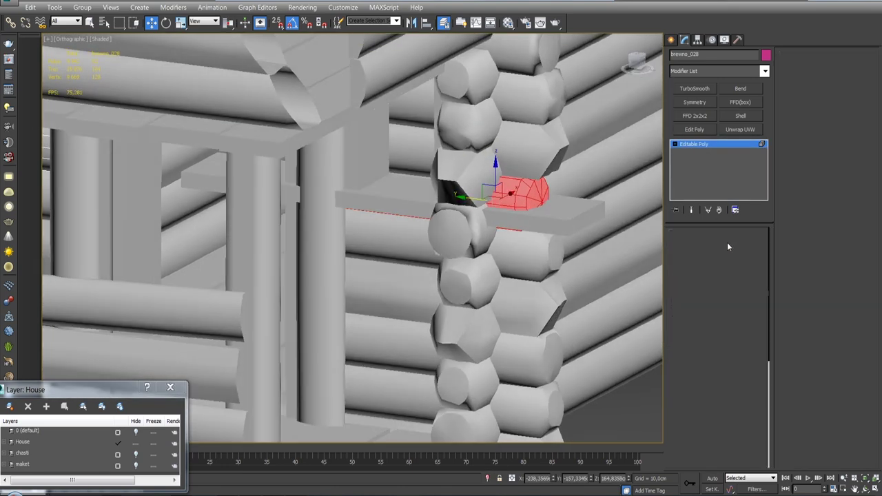
{"action": "left_click", "coordinate": [605, 220]}
{"action": "mouse_move", "coordinate": [605, 221]}
{"action": "middle_mouse_down", "text": "alt"}
{"action": "mouse_move", "coordinate": [483, 200]}
{"action": "mouse_move", "coordinate": [485, 188]}
{"action": "middle_mouse_up", "text": "alt"}
{"action": "left_click", "coordinate": [483, 200], "text": "ctrl"}
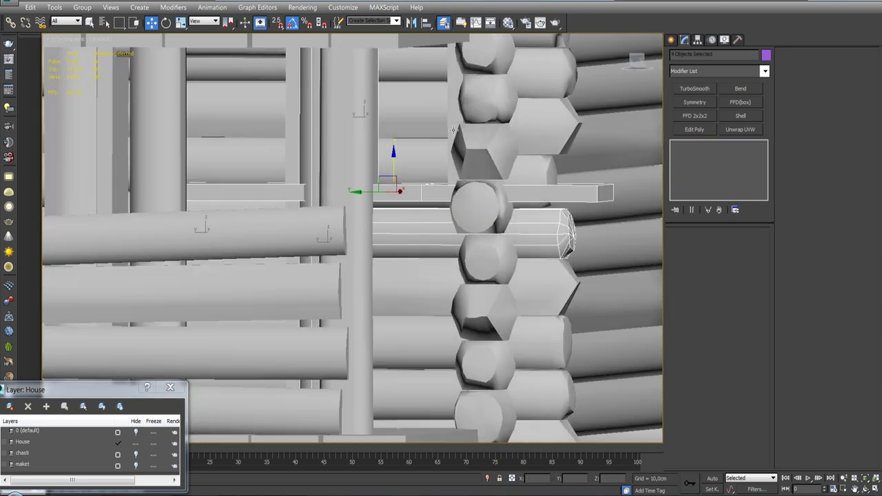
{"action": "left_click", "coordinate": [485, 187], "text": "ctrl"}
{"action": "key", "text": "alt+q"}
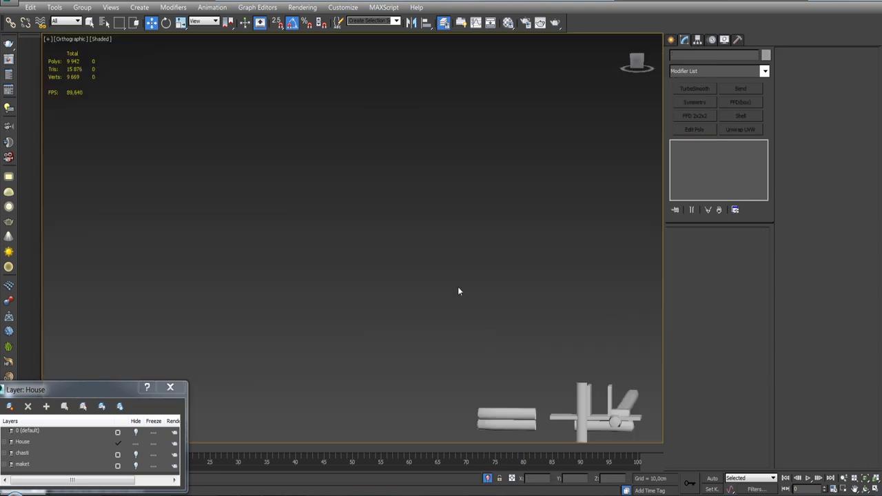
Step: Select only sill board doska_040 and frame it in Left view
{"action": "left_click", "coordinate": [482, 213]}
{"action": "mouse_move", "coordinate": [483, 212]}
{"action": "middle_mouse_down", "text": "alt"}
{"action": "mouse_move", "coordinate": [587, 256]}
{"action": "mouse_move", "coordinate": [449, 307]}
{"action": "mouse_move", "coordinate": [481, 233]}
{"action": "middle_mouse_up", "text": "alt"}
{"action": "key", "text": "l"}
{"action": "scroll", "coordinate": [527, 234], "scroll_direction": "up", "scroll_amount": 4}
{"action": "left_click", "coordinate": [718, 246]}
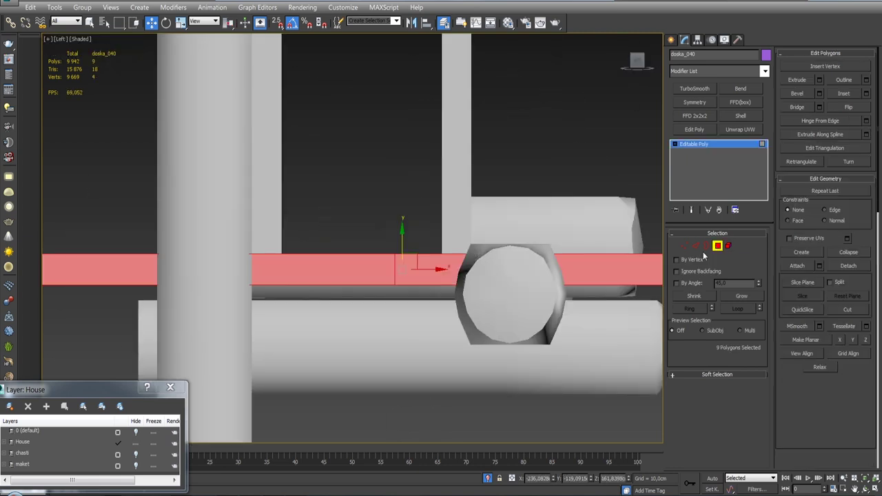
{"action": "key", "text": "z"}
Step: Select the sill's lengthwise edge ring and Connect it with 2 segments
{"action": "key", "text": "2"}
{"action": "left_click", "coordinate": [489, 259]}
{"action": "key", "text": "alt+r"}
{"action": "left_click", "coordinate": [866, 122]}
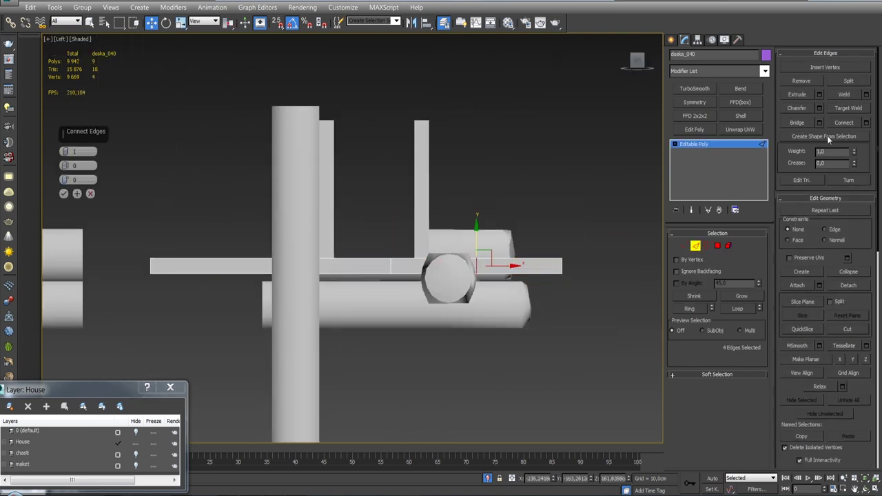
{"action": "key", "text": "F3"}
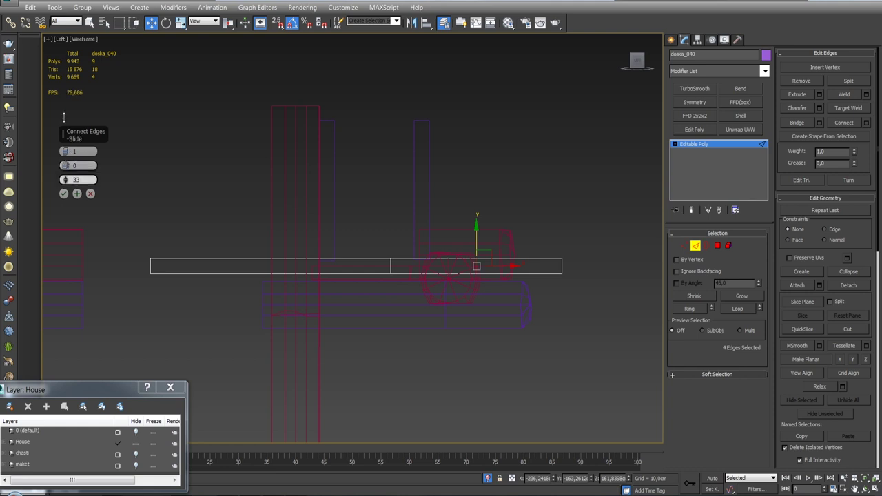
{"action": "middle_click_drag", "start_coordinate": [84, 226], "coordinate": [134, 197]}
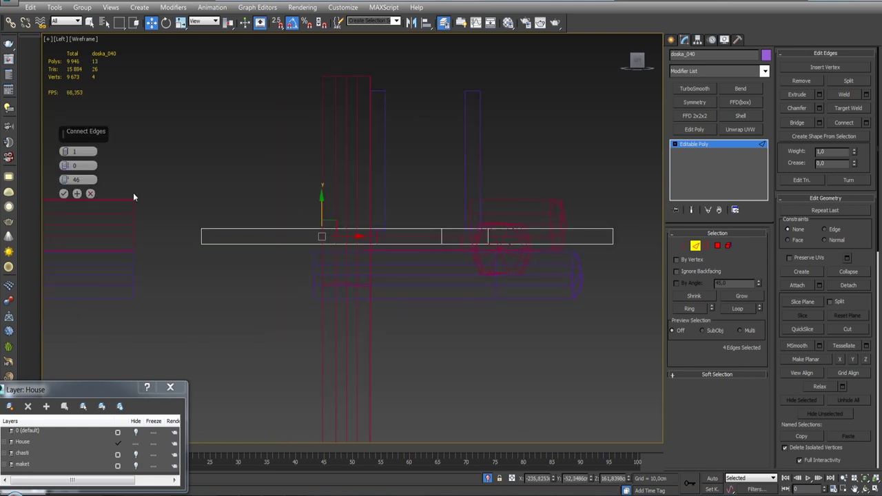
{"action": "left_click", "coordinate": [63, 194]}
Step: Select the sill's middle polygons between the cuts and delete them
{"action": "middle_click_drag", "start_coordinate": [276, 310], "coordinate": [358, 275], "text": "alt"}
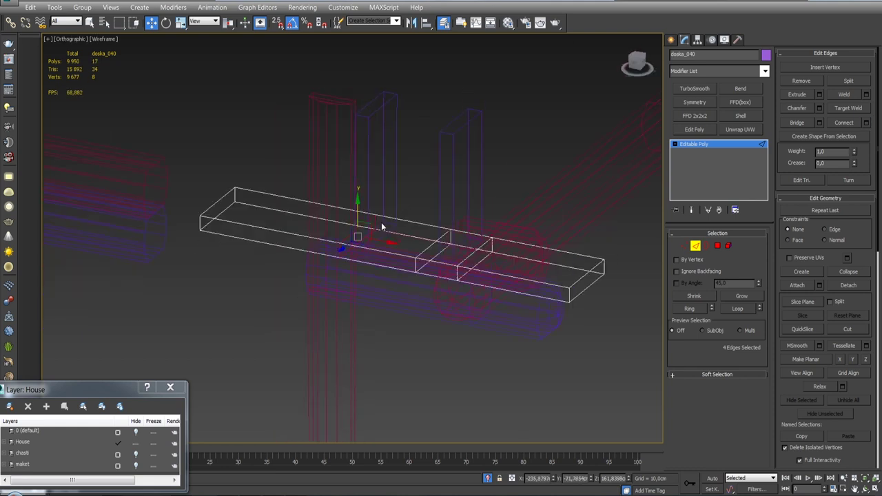
{"action": "key", "text": "F3"}
{"action": "left_click", "coordinate": [718, 245], "text": "ctrl"}
{"action": "middle_click_drag", "start_coordinate": [482, 310], "coordinate": [628, 195], "text": "alt"}
{"action": "key", "text": "Delete"}
{"action": "mouse_move", "coordinate": [250, 317]}
{"action": "middle_mouse_down", "text": "alt"}
{"action": "mouse_move", "coordinate": [629, 252]}
{"action": "mouse_move", "coordinate": [216, 199]}
{"action": "middle_mouse_up", "text": "alt"}
Step: Return to perspective view and select window column board doska_030
{"action": "key", "text": "p"}
{"action": "scroll", "coordinate": [473, 300], "scroll_direction": "down", "scroll_amount": 5}
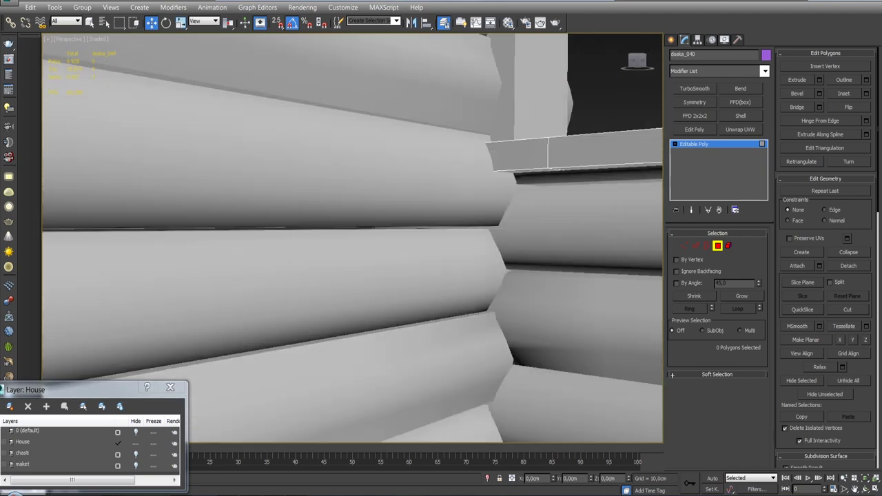
{"action": "scroll", "coordinate": [472, 301], "scroll_direction": "up", "scroll_amount": 5}
{"action": "scroll", "coordinate": [473, 300], "scroll_direction": "down", "scroll_amount": 5}
{"action": "scroll", "coordinate": [473, 231], "scroll_direction": "up", "scroll_amount": 5}
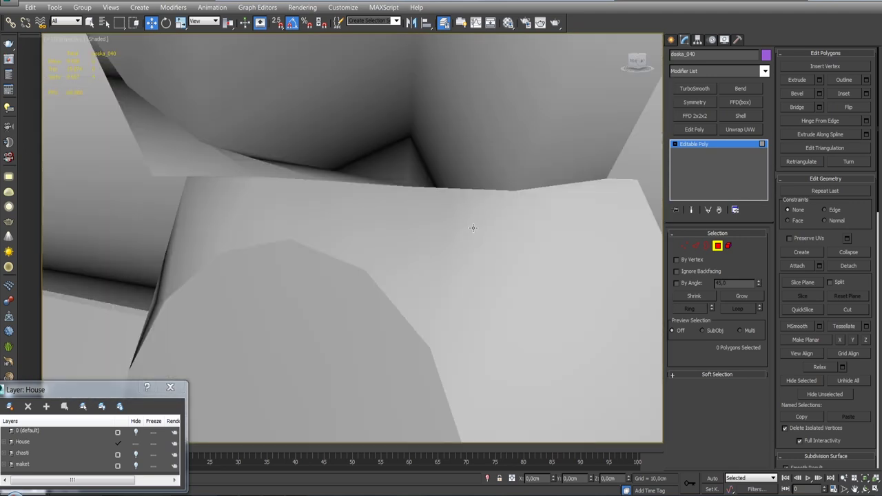
{"action": "scroll", "coordinate": [473, 232], "scroll_direction": "down", "scroll_amount": 5}
{"action": "mouse_move", "coordinate": [473, 231]}
{"action": "middle_mouse_down"}
{"action": "mouse_move", "coordinate": [455, 269]}
{"action": "mouse_move", "coordinate": [524, 262]}
{"action": "middle_mouse_up"}
{"action": "left_click", "coordinate": [718, 246]}
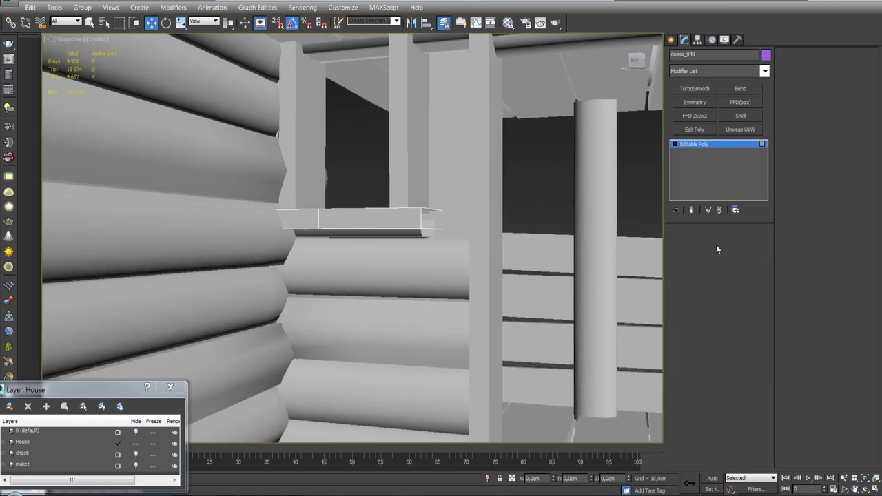
{"action": "left_click", "coordinate": [486, 243]}
Step: Centre the board's pivot using Affect Pivot Only > Center to Object
{"action": "scroll", "coordinate": [487, 243], "scroll_direction": "up", "scroll_amount": 5}
{"action": "scroll", "coordinate": [487, 243], "scroll_direction": "down", "scroll_amount": 5}
{"action": "scroll", "coordinate": [487, 244], "scroll_direction": "up", "scroll_amount": 2}
{"action": "scroll", "coordinate": [494, 241], "scroll_direction": "down", "scroll_amount": 2}
{"action": "scroll", "coordinate": [519, 211], "scroll_direction": "down", "scroll_amount": 5}
{"action": "left_click", "coordinate": [697, 39]}
{"action": "left_click", "coordinate": [717, 112]}
{"action": "scroll", "coordinate": [472, 256], "scroll_direction": "down", "scroll_amount": 3}
{"action": "left_click", "coordinate": [718, 173]}
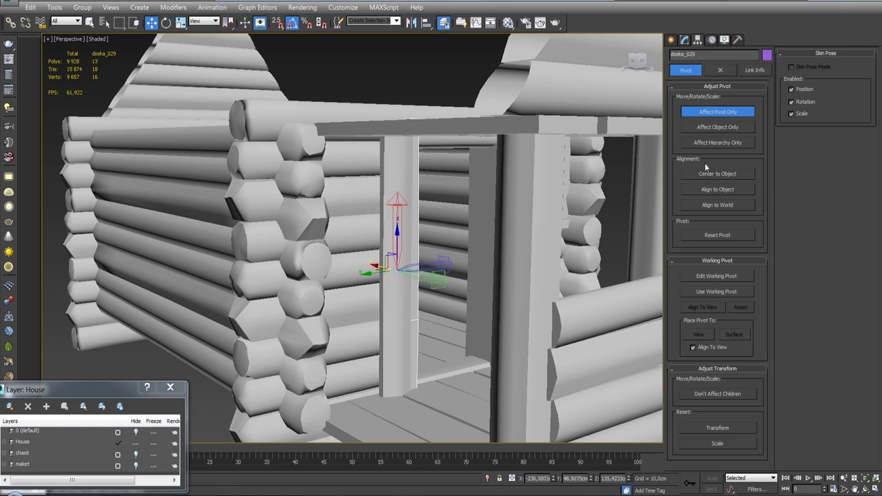
{"action": "left_click", "coordinate": [684, 40]}
Step: Shift-drag a copy of the board, rotate it 90° and move it beside the opening
{"action": "scroll", "coordinate": [559, 250], "scroll_direction": "up", "scroll_amount": 10}
{"action": "scroll", "coordinate": [559, 249], "scroll_direction": "down", "scroll_amount": 8}
{"action": "left_click_drag", "start_coordinate": [421, 256], "coordinate": [427, 257], "text": "shift"}
{"action": "left_click", "coordinate": [449, 295]}
{"action": "key", "text": "e"}
{"action": "left_click_drag", "start_coordinate": [339, 289], "coordinate": [523, 354]}
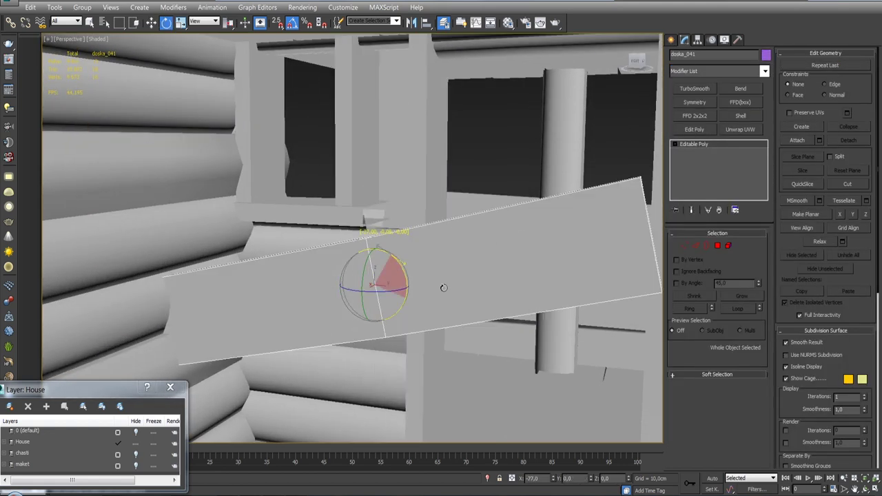
{"action": "key", "text": "w"}
{"action": "left_click_drag", "start_coordinate": [384, 275], "coordinate": [420, 246]}
Step: Align the copy upright against the window column and orbit to inspect its placement
{"action": "mouse_move", "coordinate": [420, 246]}
{"action": "middle_mouse_down", "text": "alt"}
{"action": "mouse_move", "coordinate": [333, 244]}
{"action": "mouse_move", "coordinate": [492, 106]}
{"action": "middle_mouse_up", "text": "alt"}
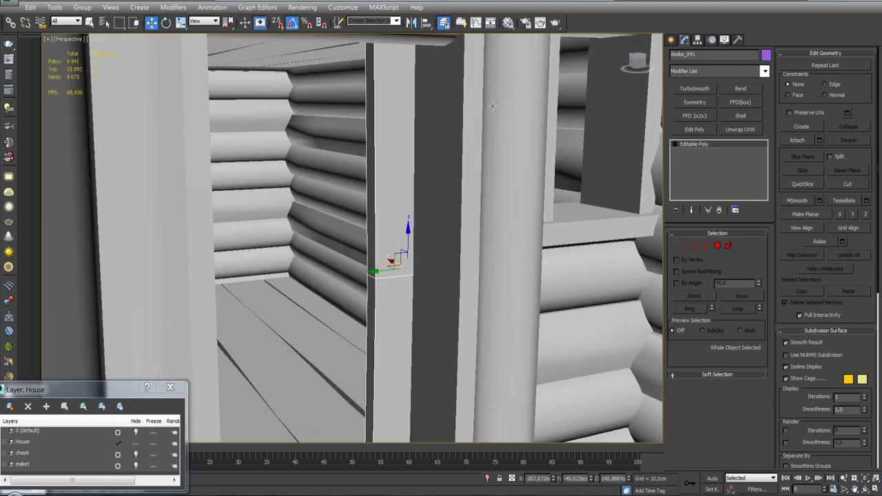
{"action": "left_click", "coordinate": [448, 141]}
{"action": "left_click", "coordinate": [692, 190]}
{"action": "left_click", "coordinate": [764, 259]}
{"action": "left_click", "coordinate": [750, 386]}
{"action": "key", "text": "z"}
{"action": "scroll", "coordinate": [449, 272], "scroll_direction": "down", "scroll_amount": 5}
{"action": "mouse_move", "coordinate": [449, 273]}
{"action": "middle_mouse_down", "text": "alt"}
{"action": "mouse_move", "coordinate": [435, 266]}
{"action": "mouse_move", "coordinate": [483, 207]}
{"action": "mouse_move", "coordinate": [536, 256]}
{"action": "middle_mouse_up", "text": "alt"}
{"action": "scroll", "coordinate": [482, 207], "scroll_direction": "down", "scroll_amount": 6}
{"action": "key", "text": "z"}
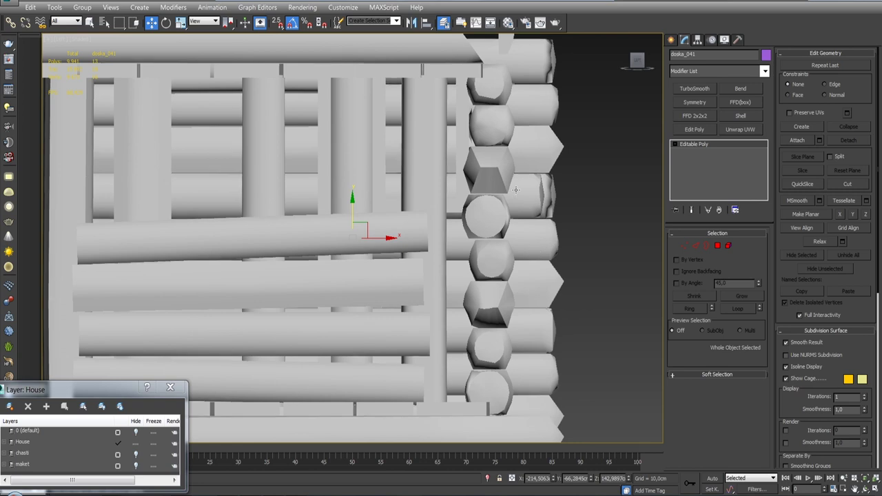
{"action": "scroll", "coordinate": [515, 190], "scroll_direction": "down", "scroll_amount": 5}
{"action": "middle_click_drag", "start_coordinate": [516, 190], "coordinate": [510, 200], "text": "alt"}
{"action": "scroll", "coordinate": [455, 207], "scroll_direction": "down", "scroll_amount": 3}
Step: Hide the lilac mock-up box and make the House layer active
{"action": "left_click", "coordinate": [135, 466]}
{"action": "left_click", "coordinate": [135, 442]}
{"action": "left_click", "coordinate": [460, 246]}
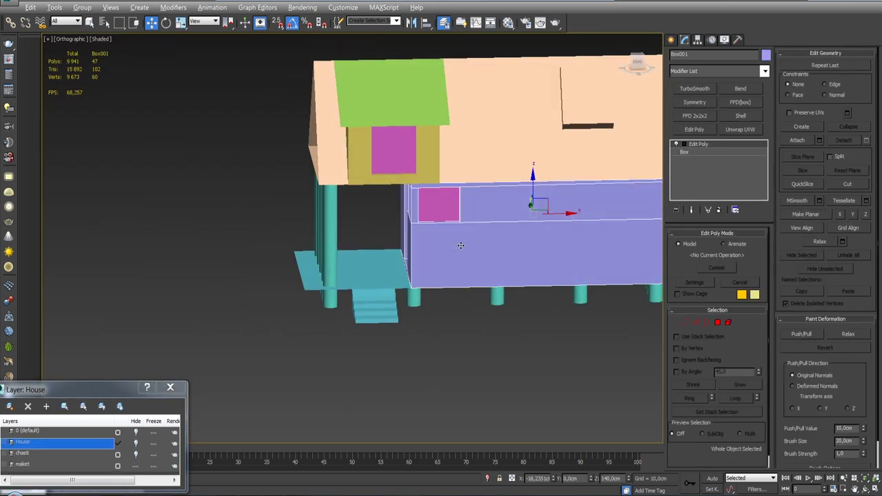
{"action": "left_click", "coordinate": [135, 466]}
Step: Isolate the wall logs, hide the left wall's window frame, and view them from the front
{"action": "left_click", "coordinate": [444, 279]}
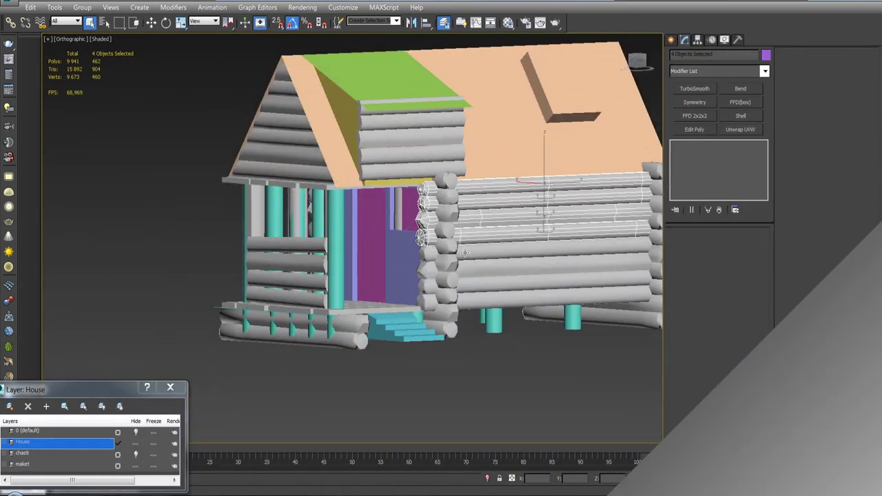
{"action": "mouse_move", "coordinate": [464, 253]}
{"action": "middle_mouse_down", "text": "alt"}
{"action": "mouse_move", "coordinate": [491, 242]}
{"action": "mouse_move", "coordinate": [480, 240]}
{"action": "middle_mouse_up", "text": "alt"}
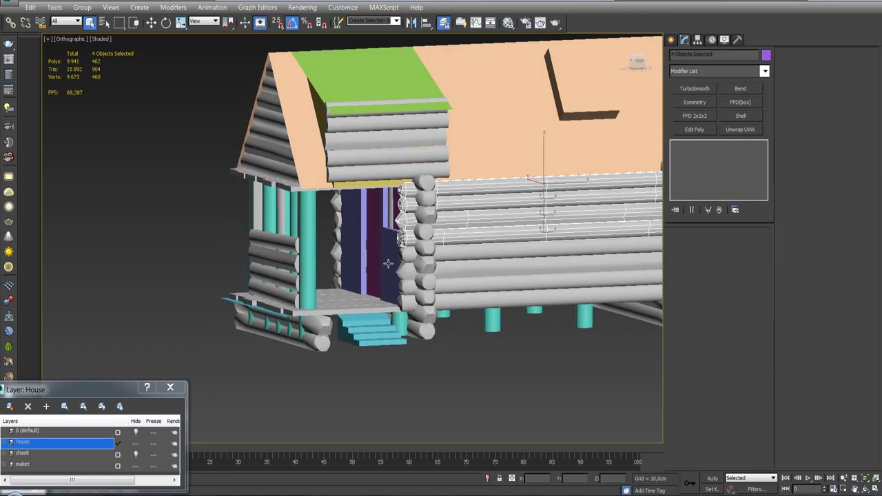
{"action": "left_click", "coordinate": [488, 480]}
{"action": "middle_click_drag", "start_coordinate": [482, 338], "coordinate": [412, 290], "text": "alt"}
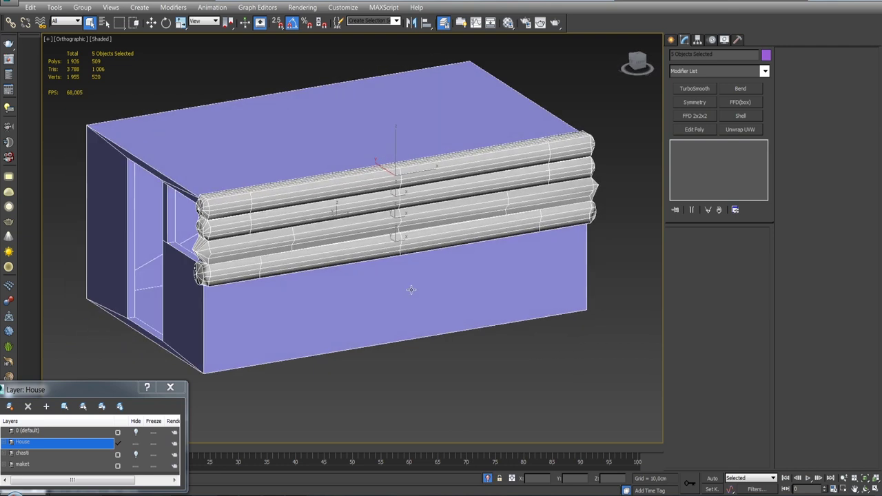
{"action": "key", "text": "Delete"}
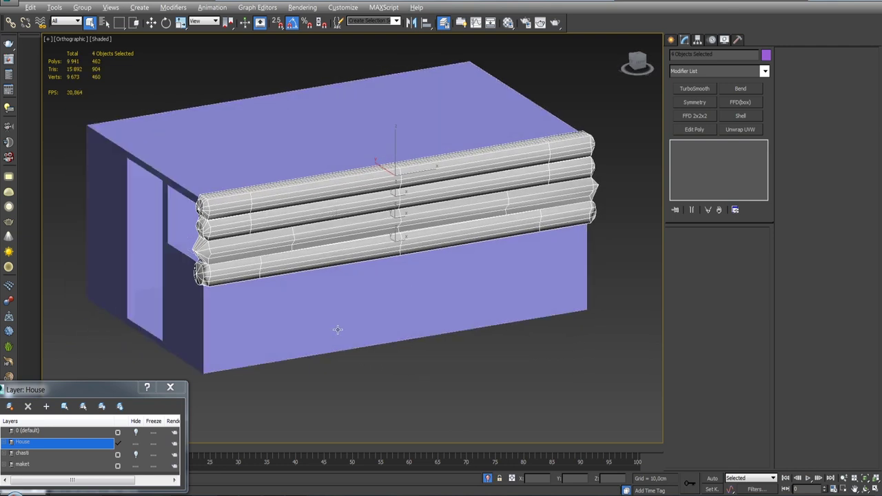
{"action": "mouse_move", "coordinate": [349, 339]}
{"action": "middle_mouse_down", "text": "alt"}
{"action": "mouse_move", "coordinate": [383, 346]}
{"action": "mouse_move", "coordinate": [432, 304]}
{"action": "middle_mouse_up", "text": "alt"}
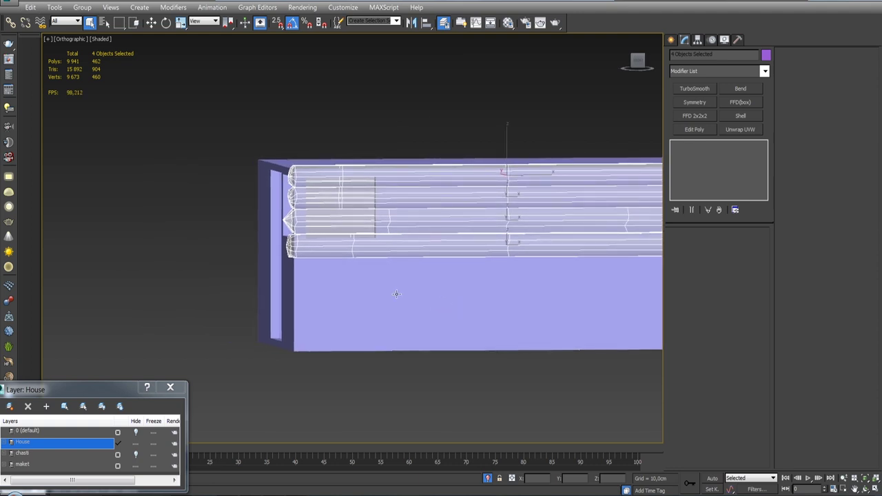
{"action": "key", "text": "f"}
{"action": "key", "text": "z"}
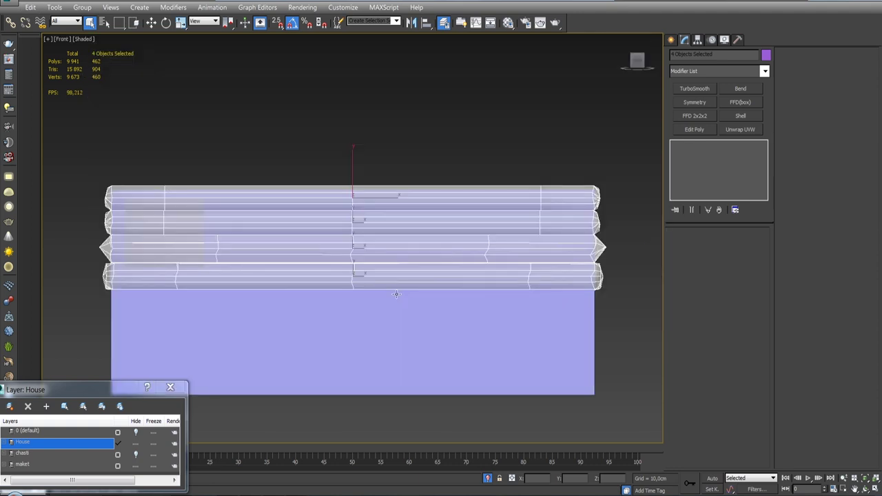
{"action": "scroll", "coordinate": [324, 250], "scroll_direction": "up", "scroll_amount": 3}
Step: Select the four wall logs brewno_008 down to brewno_005
{"action": "left_click", "coordinate": [344, 84]}
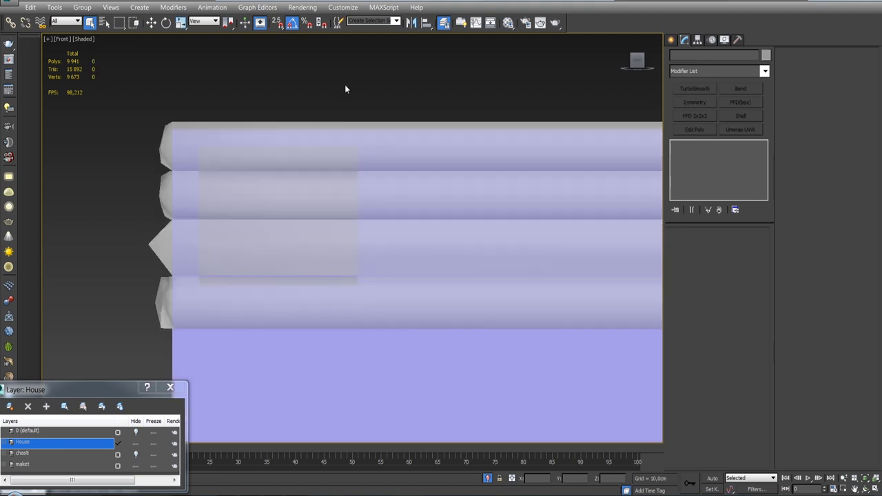
{"action": "left_click", "coordinate": [308, 139]}
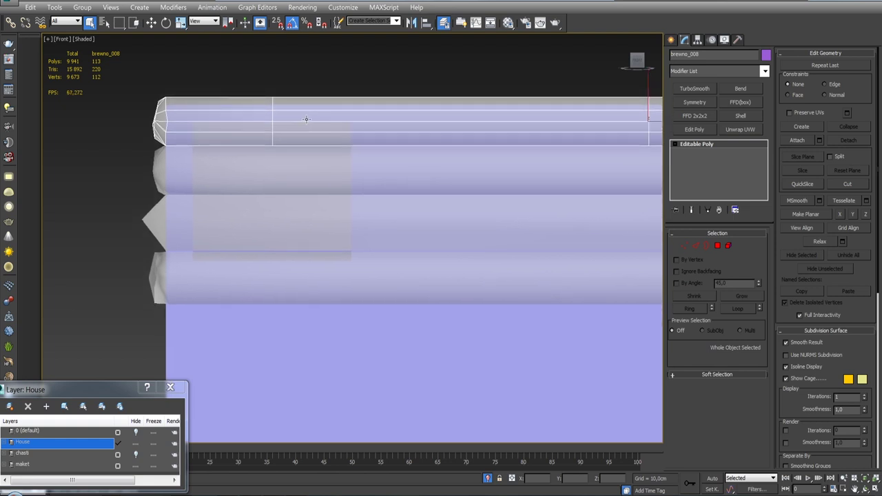
{"action": "scroll", "coordinate": [331, 111], "scroll_direction": "down", "scroll_amount": 2}
{"action": "left_click", "coordinate": [517, 149]}
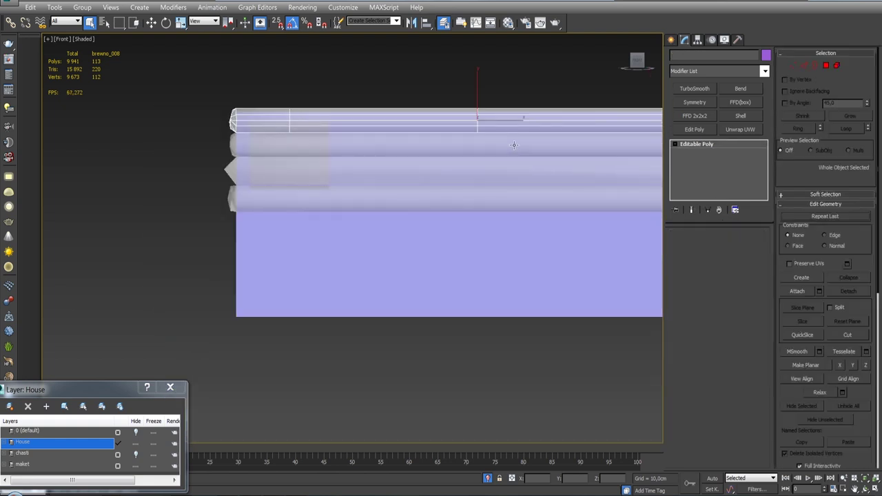
{"action": "left_click", "coordinate": [591, 172]}
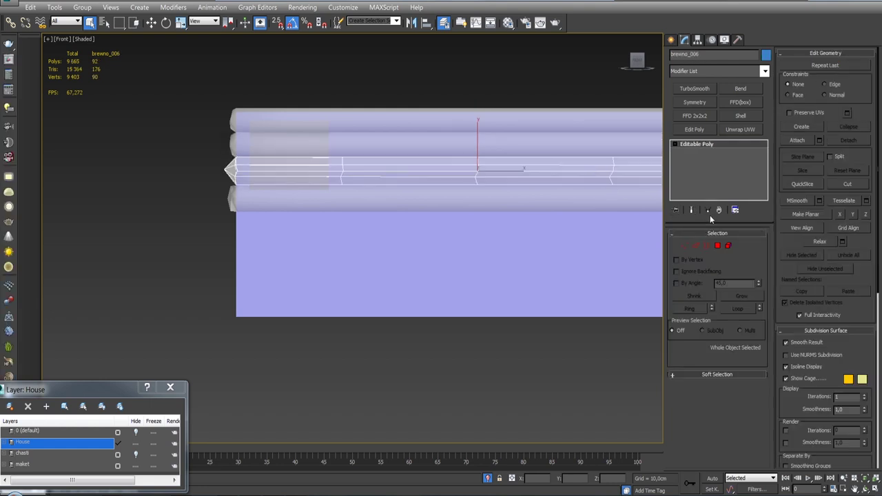
{"action": "left_click", "coordinate": [655, 201]}
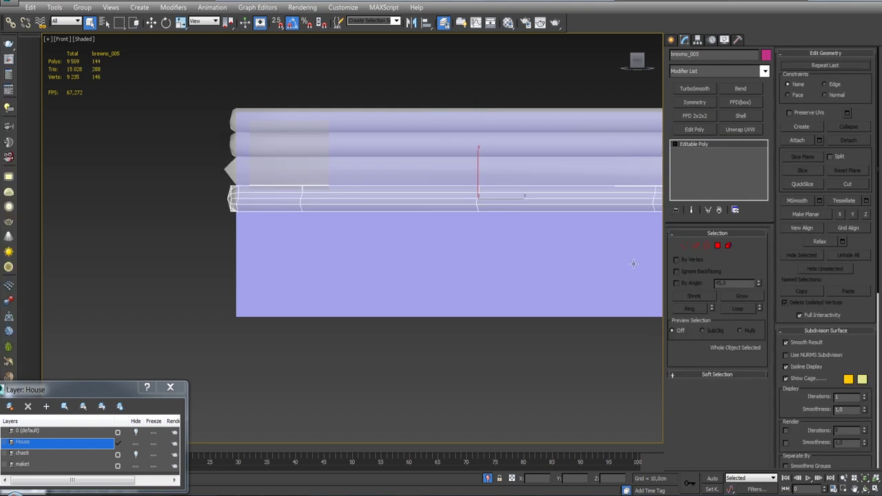
{"action": "middle_click_drag", "start_coordinate": [452, 241], "coordinate": [446, 271]}
Step: Group the four logs together as Group008
{"action": "left_click", "coordinate": [295, 155]}
{"action": "left_click", "coordinate": [289, 175], "text": "ctrl"}
{"action": "left_click", "coordinate": [294, 199], "text": "ctrl"}
{"action": "left_click", "coordinate": [297, 227], "text": "ctrl"}
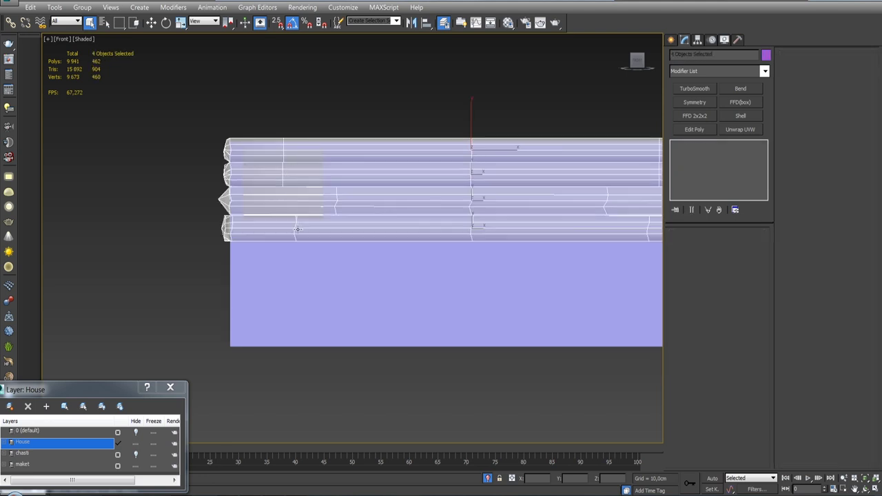
{"action": "left_click", "coordinate": [91, 10]}
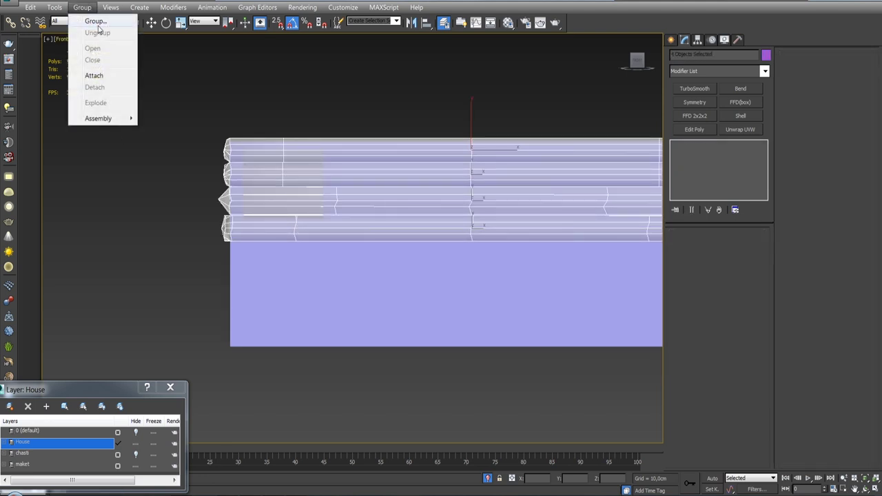
{"action": "left_click", "coordinate": [98, 26]}
{"action": "left_click", "coordinate": [451, 259]}
Step: Ungroup Group008 back into separate logs and select the top log
{"action": "middle_click_drag", "start_coordinate": [330, 203], "coordinate": [373, 209]}
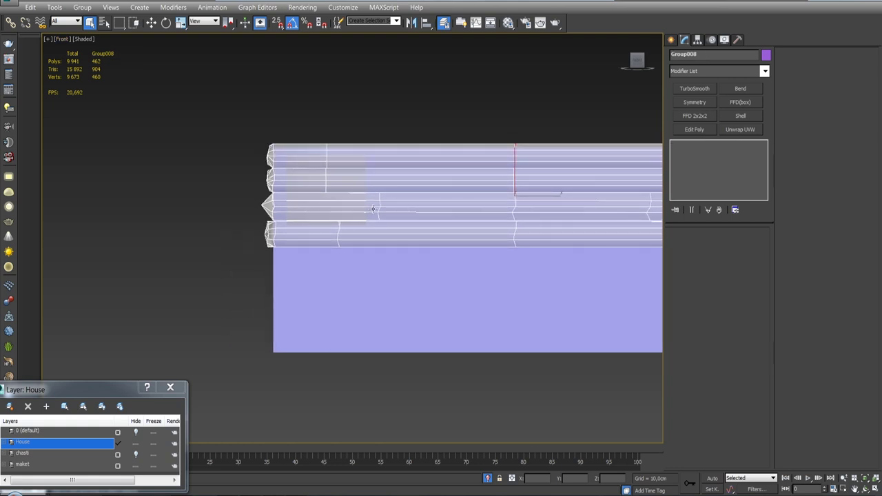
{"action": "left_click", "coordinate": [82, 7]}
{"action": "left_click", "coordinate": [94, 32]}
{"action": "left_click", "coordinate": [386, 155]}
{"action": "middle_click_drag", "start_coordinate": [570, 203], "coordinate": [411, 201]}
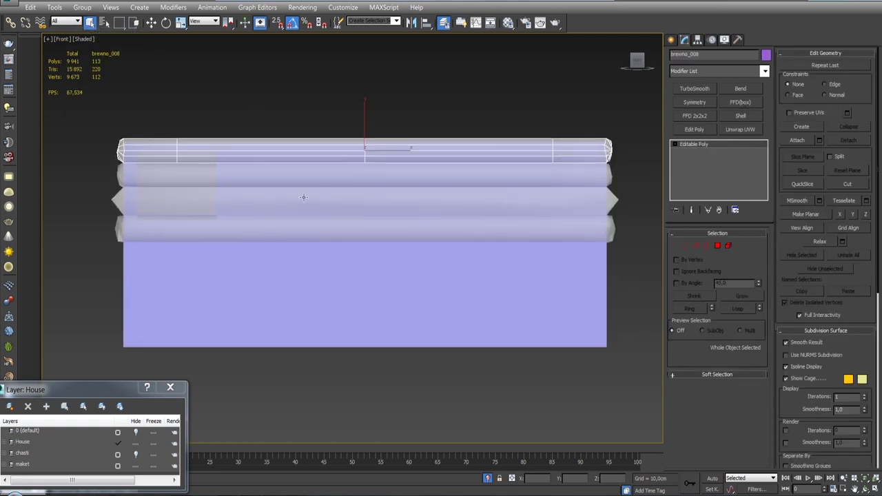
Step: Leave polygon editing, then select the three upper logs and group them as Group008
{"action": "scroll", "coordinate": [207, 230], "scroll_direction": "up", "scroll_amount": 5}
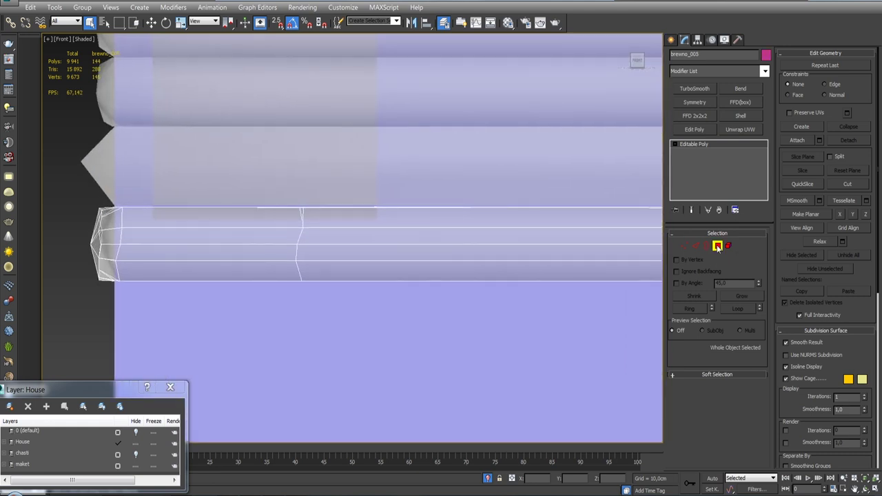
{"action": "scroll", "coordinate": [355, 248], "scroll_direction": "down", "scroll_amount": 3}
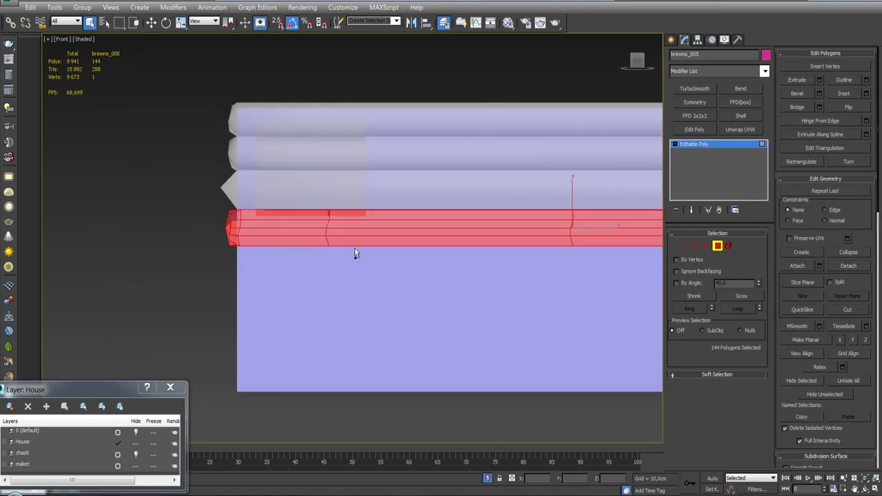
{"action": "scroll", "coordinate": [289, 249], "scroll_direction": "up", "scroll_amount": 3}
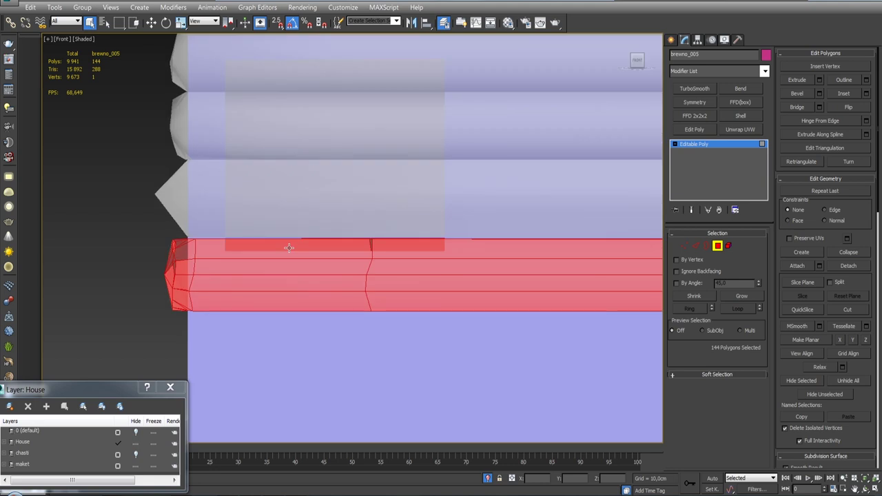
{"action": "left_click", "coordinate": [706, 143]}
{"action": "scroll", "coordinate": [476, 232], "scroll_direction": "down", "scroll_amount": 2}
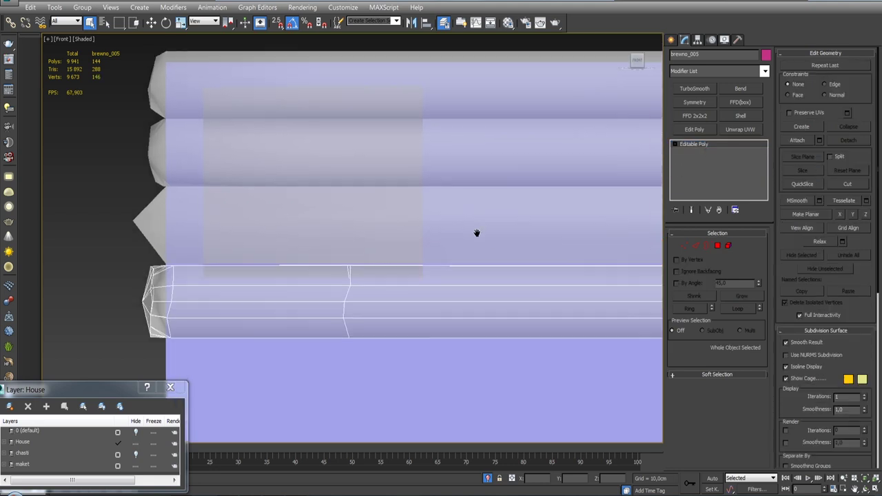
{"action": "left_click", "coordinate": [339, 102], "text": "ctrl"}
{"action": "scroll", "coordinate": [339, 150], "scroll_direction": "down", "scroll_amount": 2}
{"action": "scroll", "coordinate": [352, 172], "scroll_direction": "up", "scroll_amount": 2}
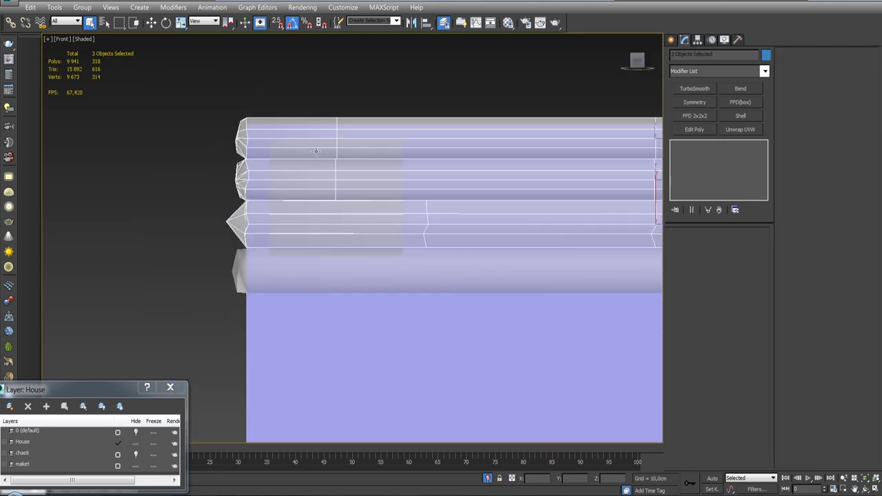
{"action": "scroll", "coordinate": [316, 152], "scroll_direction": "up", "scroll_amount": 1}
{"action": "left_click", "coordinate": [82, 7]}
{"action": "left_click", "coordinate": [87, 19]}
{"action": "left_click", "coordinate": [440, 266]}
Step: Add a Slice modifier to Group008 and rotate its plane upright
{"action": "left_click", "coordinate": [766, 71]}
{"action": "left_click_drag", "start_coordinate": [767, 136], "coordinate": [771, 356]}
{"action": "scroll", "coordinate": [442, 237], "scroll_direction": "down", "scroll_amount": 5}
{"action": "key", "text": "e"}
{"action": "left_click_drag", "start_coordinate": [603, 197], "coordinate": [582, 177]}
{"action": "key", "text": "w"}
{"action": "scroll", "coordinate": [558, 220], "scroll_direction": "up", "scroll_amount": 3}
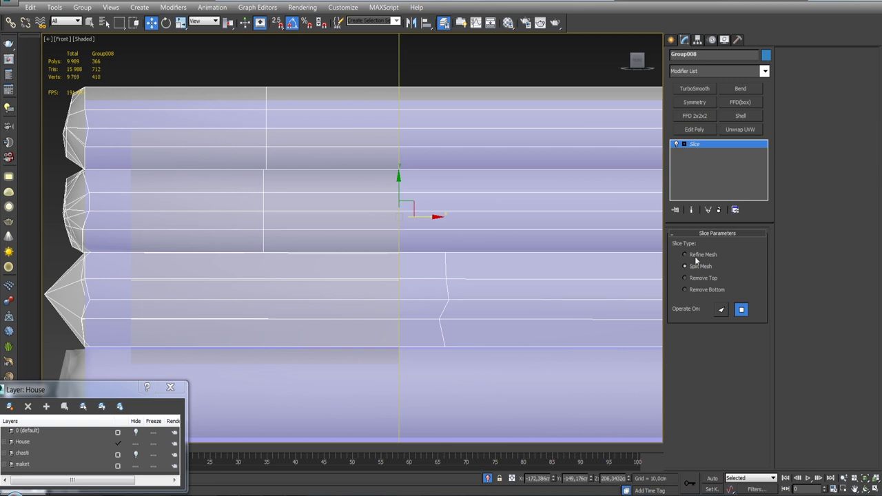
Step: Replace the Slice modifier and move its plane to the window opening's left edge
{"action": "right_click", "coordinate": [700, 145]}
{"action": "left_click", "coordinate": [717, 163]}
{"action": "scroll", "coordinate": [461, 233], "scroll_direction": "down", "scroll_amount": 3}
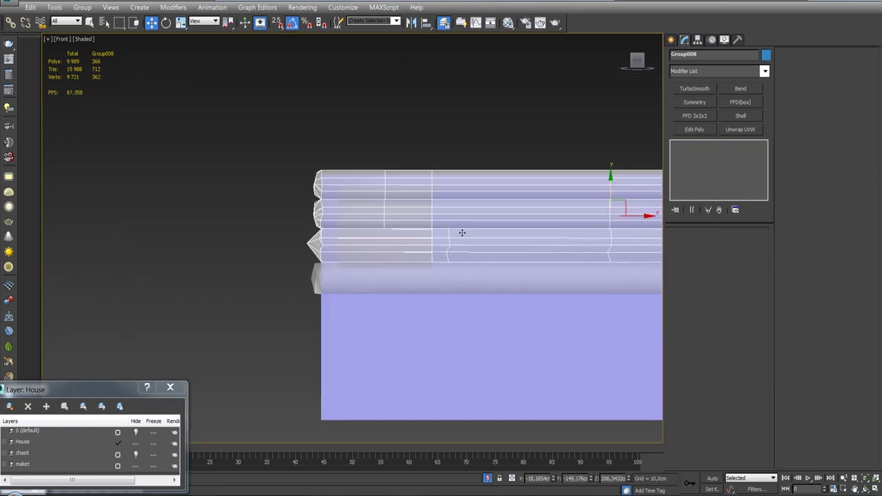
{"action": "left_click", "coordinate": [765, 71]}
{"action": "left_click", "coordinate": [736, 364]}
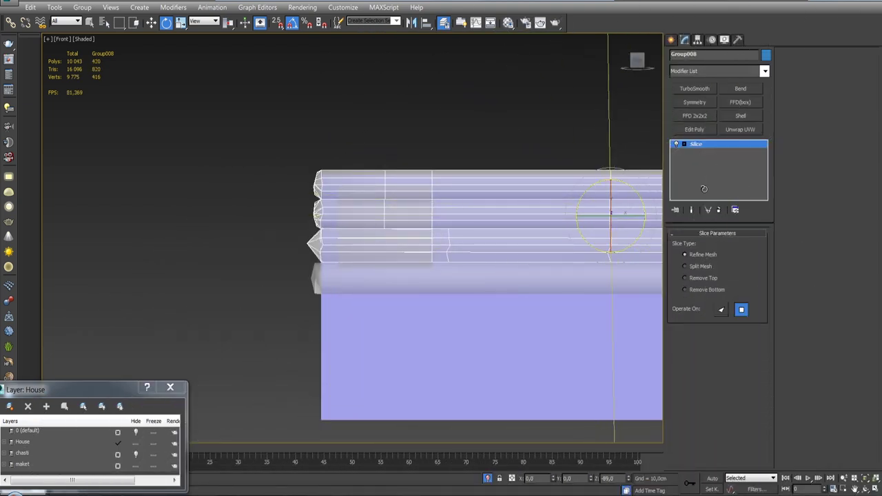
{"action": "key", "text": "w"}
{"action": "left_click_drag", "start_coordinate": [640, 247], "coordinate": [366, 247]}
{"action": "scroll", "coordinate": [366, 246], "scroll_direction": "up", "scroll_amount": 5}
{"action": "middle_click_drag", "start_coordinate": [367, 247], "coordinate": [395, 297]}
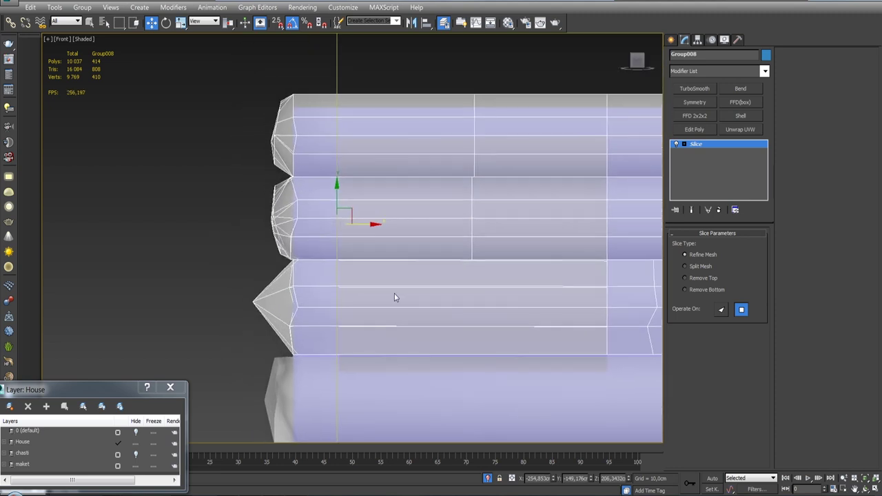
{"action": "left_click_drag", "start_coordinate": [361, 222], "coordinate": [363, 224]}
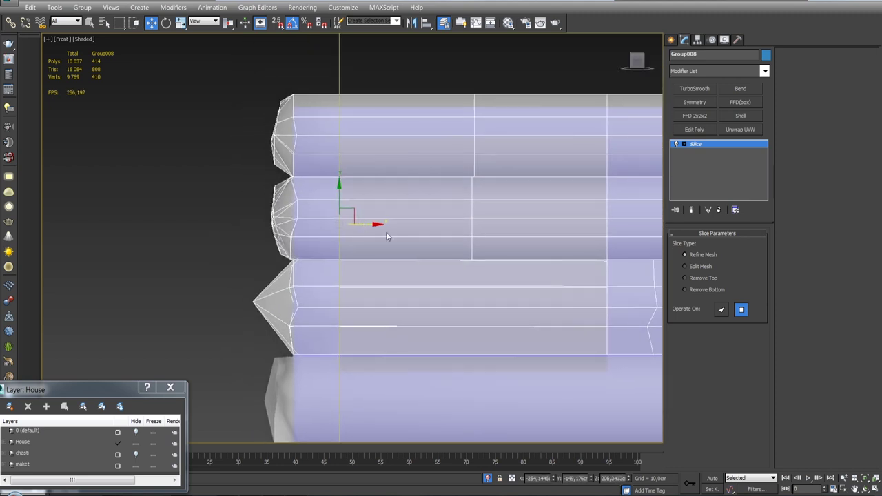
Step: Collapse the Slice into the logs' geometry and check the cut from left and front views
{"action": "right_click", "coordinate": [715, 150]}
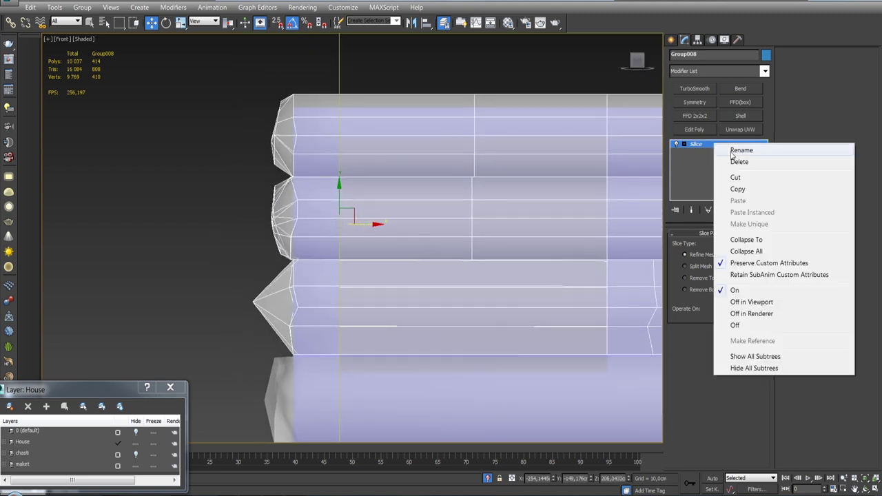
{"action": "left_click", "coordinate": [758, 240]}
{"action": "mouse_move", "coordinate": [474, 192]}
{"action": "middle_mouse_down", "text": "alt"}
{"action": "mouse_move", "coordinate": [503, 197]}
{"action": "mouse_move", "coordinate": [464, 219]}
{"action": "middle_mouse_up", "text": "alt"}
{"action": "key", "text": "l"}
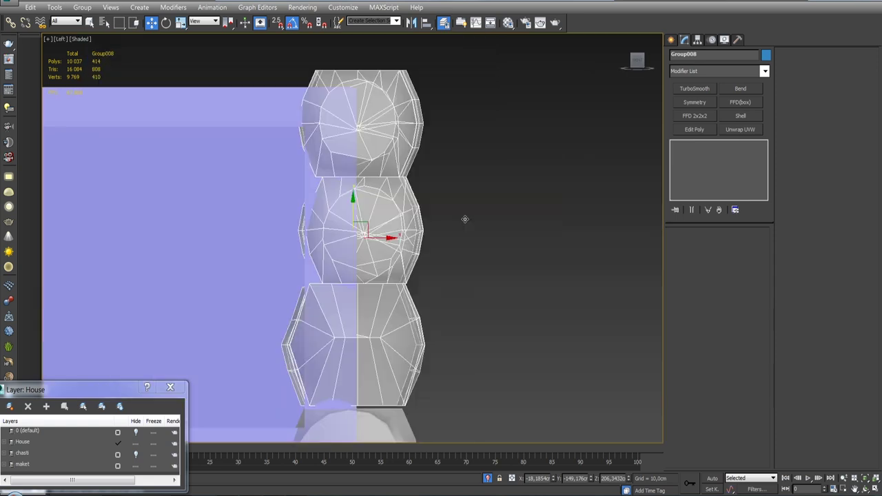
{"action": "key", "text": "f"}
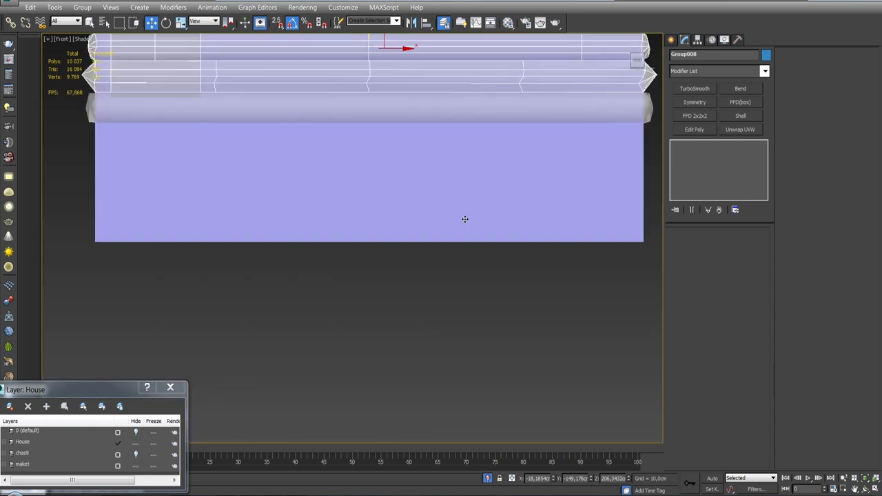
{"action": "scroll", "coordinate": [512, 329], "scroll_direction": "up", "scroll_amount": 1}
{"action": "scroll", "coordinate": [475, 258], "scroll_direction": "up", "scroll_amount": 1}
{"action": "scroll", "coordinate": [368, 230], "scroll_direction": "up", "scroll_amount": 1}
{"action": "scroll", "coordinate": [387, 223], "scroll_direction": "up", "scroll_amount": 1}
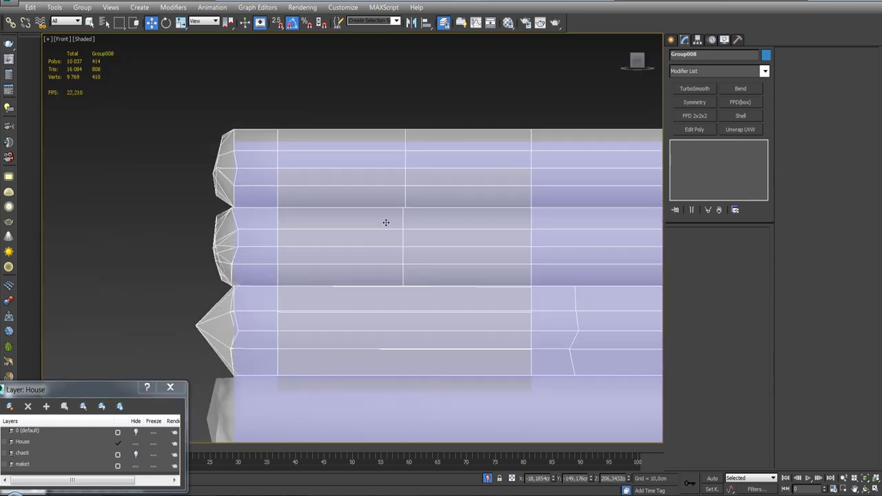
{"action": "middle_click_drag", "start_coordinate": [387, 223], "coordinate": [369, 193]}
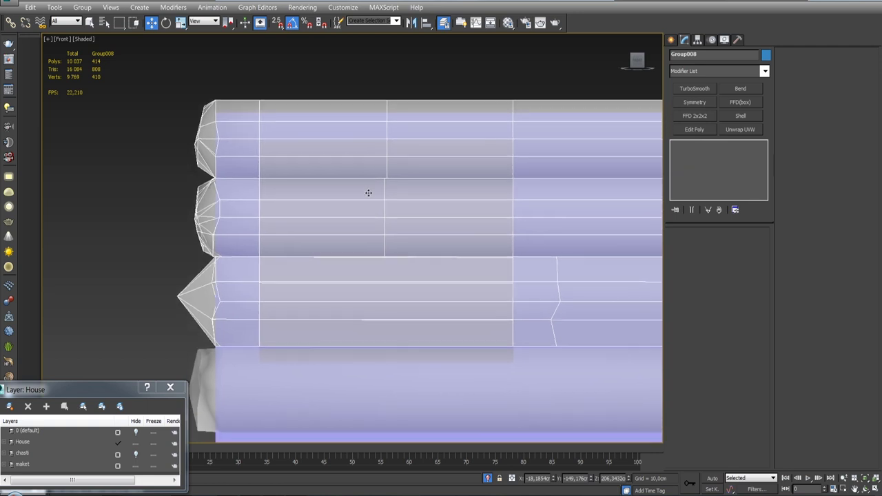
{"action": "middle_click_drag", "start_coordinate": [592, 211], "coordinate": [453, 215]}
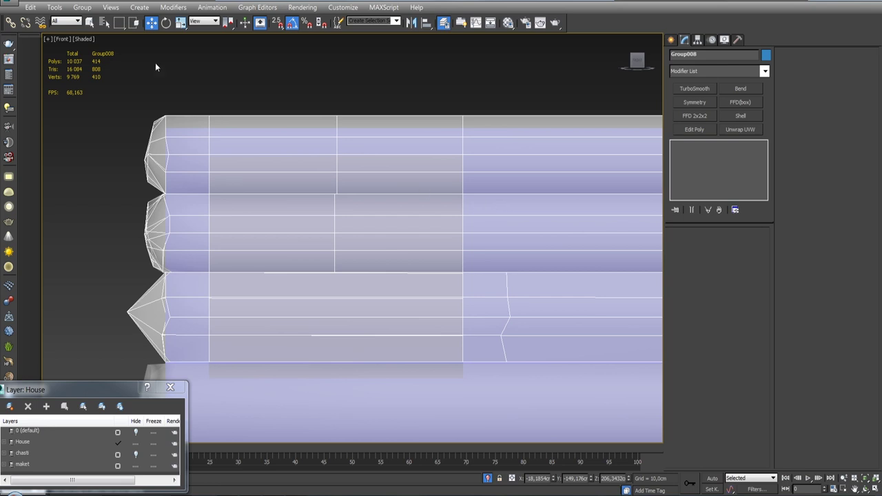
Step: Ungroup Group008 and delete the top log's polygons inside the window opening
{"action": "left_click", "coordinate": [83, 8]}
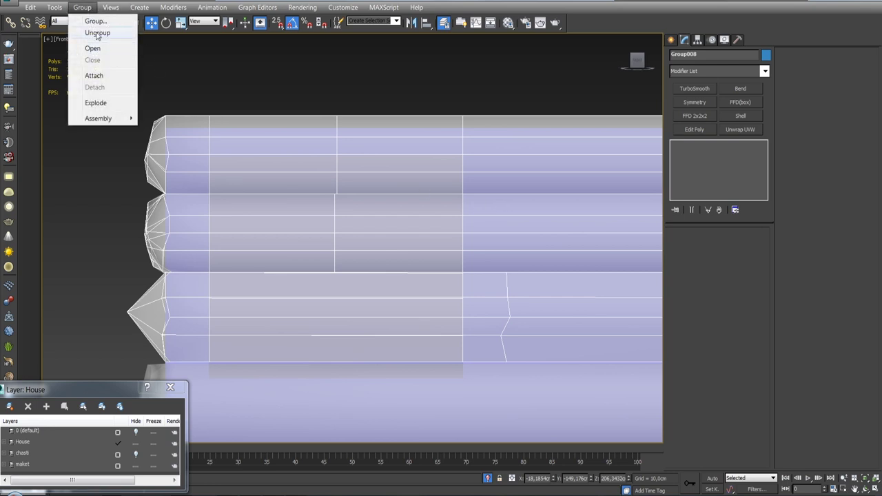
{"action": "left_click", "coordinate": [97, 33]}
{"action": "left_click", "coordinate": [481, 112]}
{"action": "left_click", "coordinate": [447, 165]}
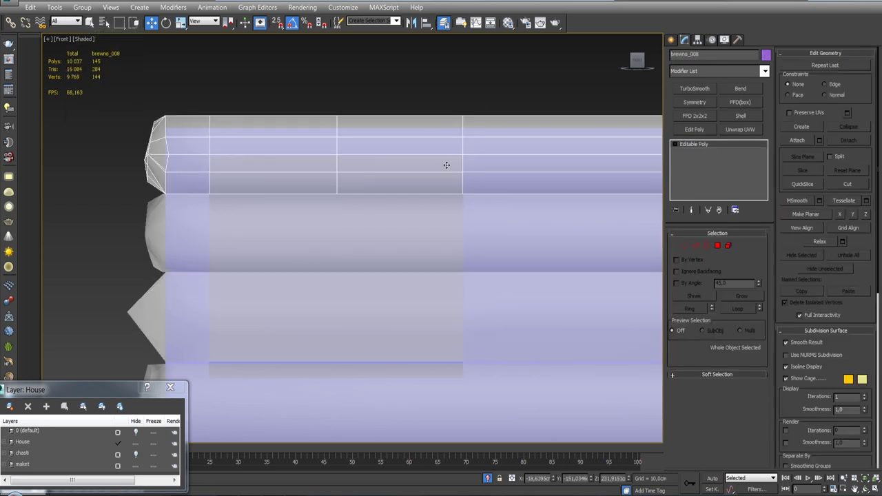
{"action": "left_click", "coordinate": [717, 246]}
{"action": "key", "text": "ctrl+a"}
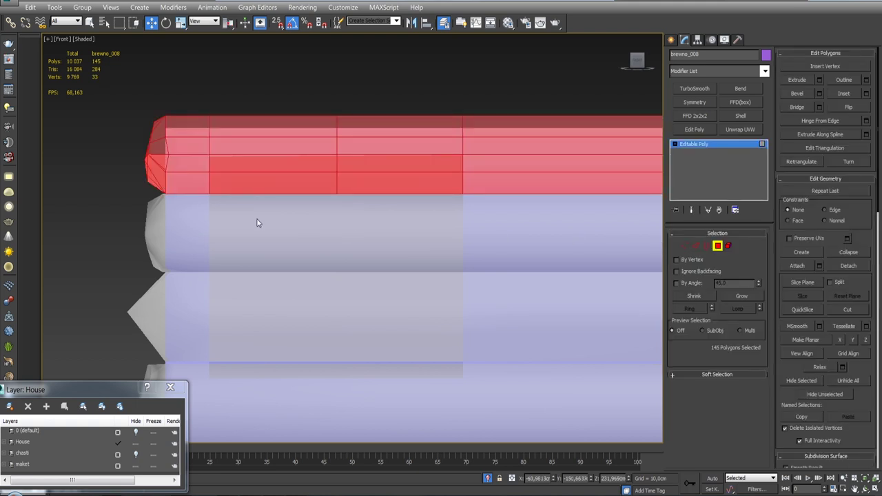
{"action": "key", "text": "q"}
{"action": "left_click", "coordinate": [251, 213]}
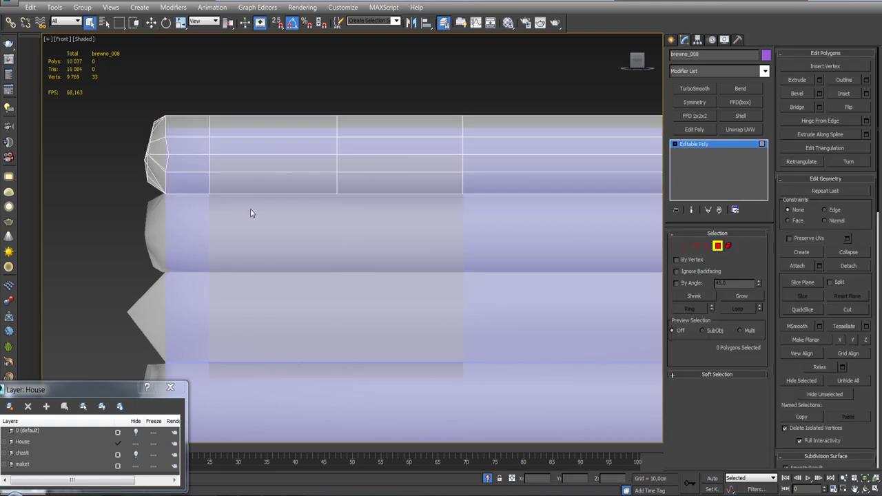
{"action": "left_click_drag", "start_coordinate": [404, 164], "coordinate": [404, 163]}
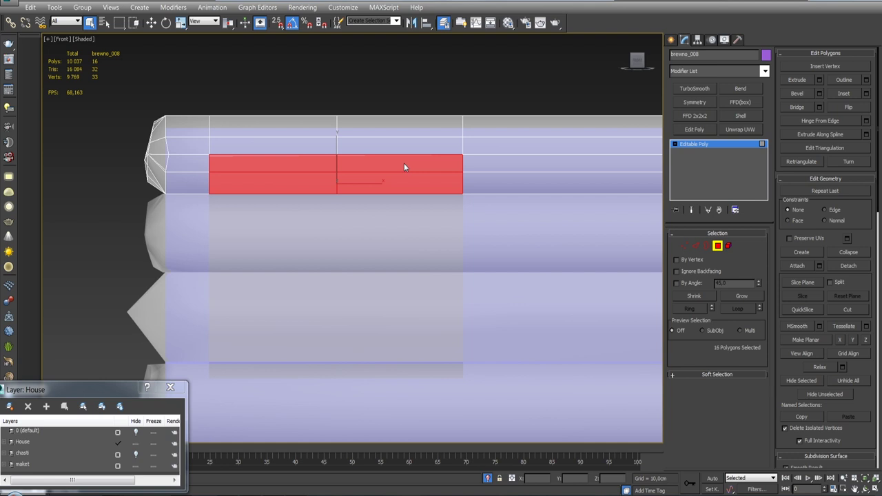
{"action": "key", "text": "Delete"}
{"action": "left_click", "coordinate": [722, 246]}
Step: Delete the window-section polygons from the middle log and the next log down
{"action": "left_click", "coordinate": [431, 231]}
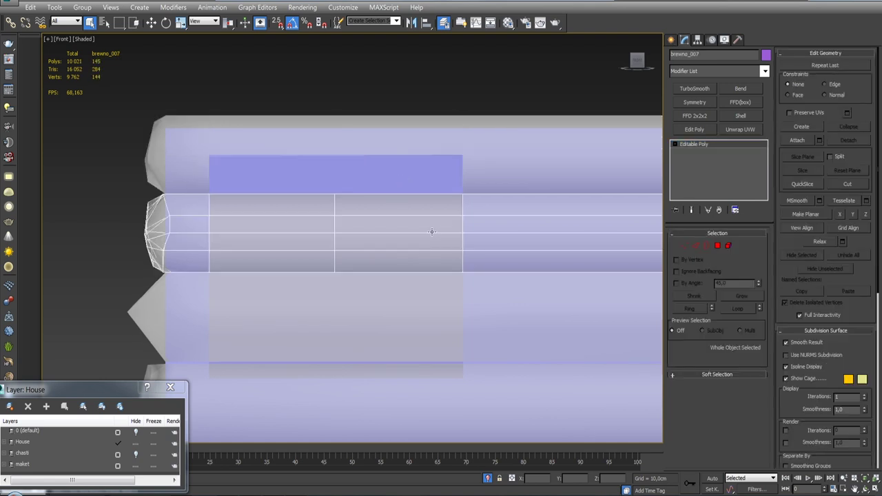
{"action": "left_click", "coordinate": [719, 246]}
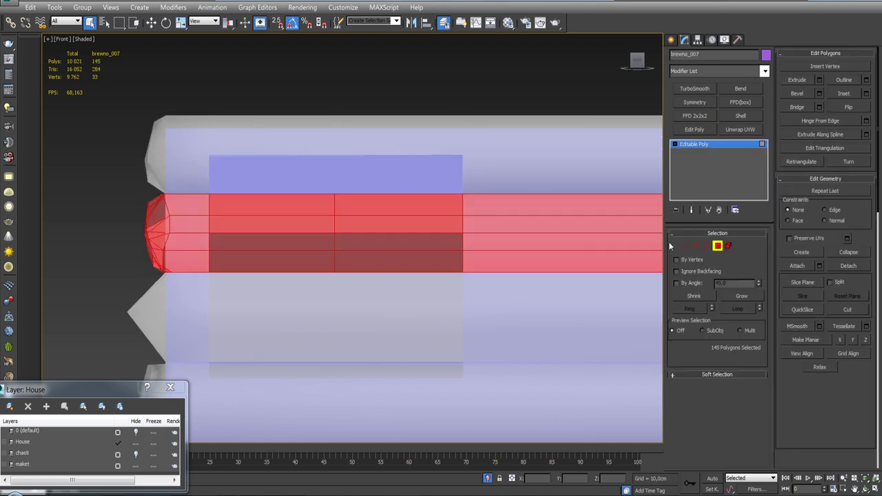
{"action": "left_click_drag", "start_coordinate": [306, 215], "coordinate": [403, 302]}
{"action": "key", "text": "Delete"}
{"action": "middle_click_drag", "start_coordinate": [404, 305], "coordinate": [418, 238]}
{"action": "left_click", "coordinate": [718, 245]}
{"action": "left_click", "coordinate": [507, 242]}
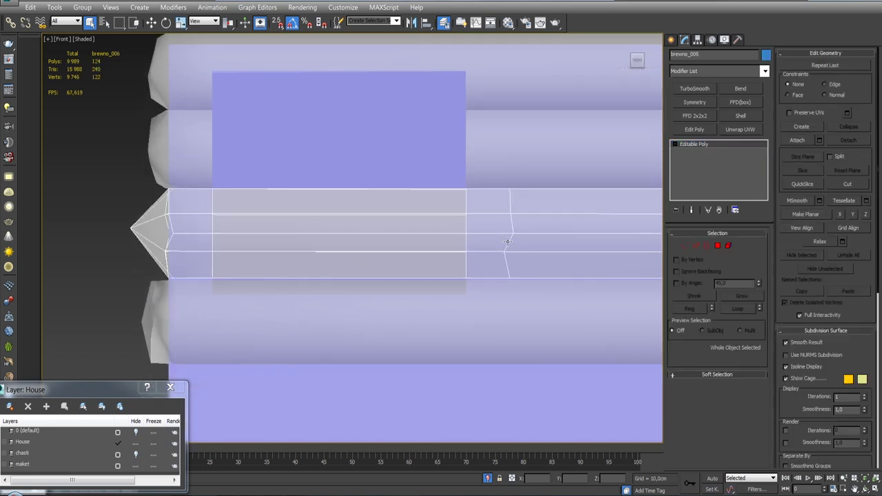
{"action": "left_click", "coordinate": [718, 247]}
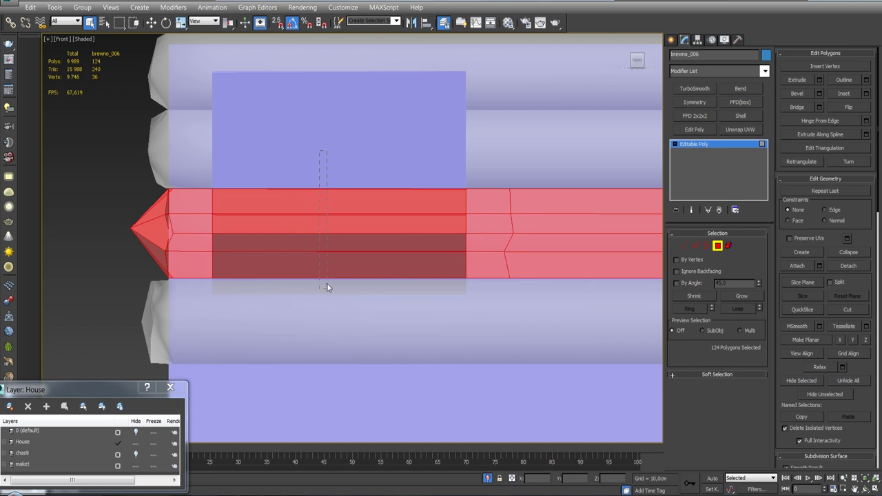
{"action": "left_click_drag", "start_coordinate": [328, 288], "coordinate": [328, 311]}
{"action": "key", "text": "Delete"}
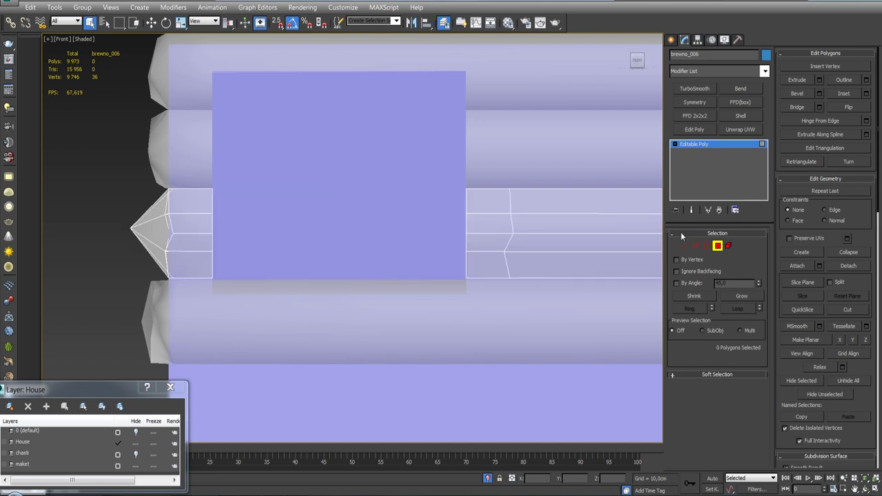
{"action": "left_click", "coordinate": [718, 247]}
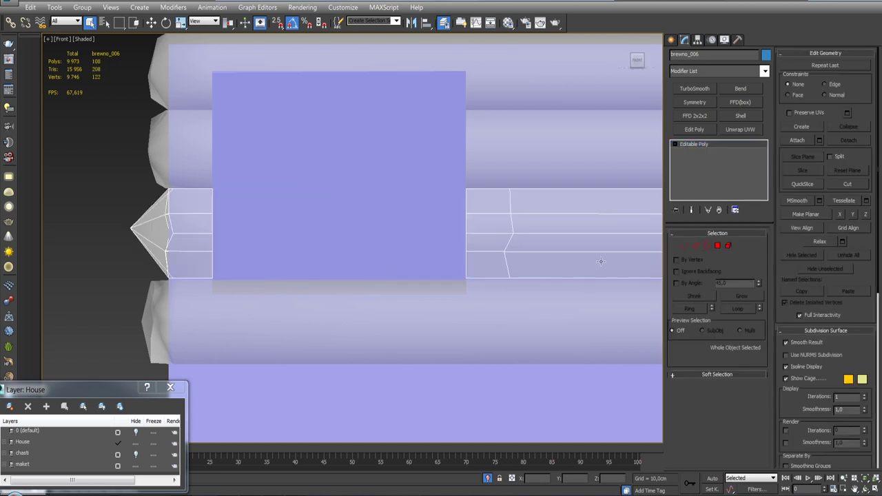
Step: Select the remaining logs around the opening and isolate them with Alt+Q
{"action": "left_click", "coordinate": [544, 306], "text": "ctrl"}
{"action": "left_click", "coordinate": [542, 179], "text": "ctrl"}
{"action": "left_click", "coordinate": [540, 87], "text": "ctrl"}
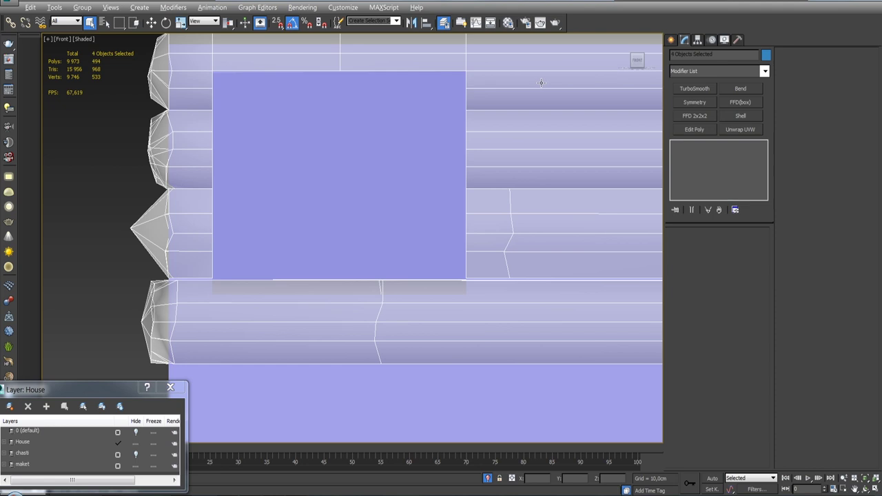
{"action": "middle_click_drag", "start_coordinate": [500, 196], "coordinate": [414, 207], "text": "alt"}
{"action": "middle_click_drag", "start_coordinate": [620, 290], "coordinate": [491, 452]}
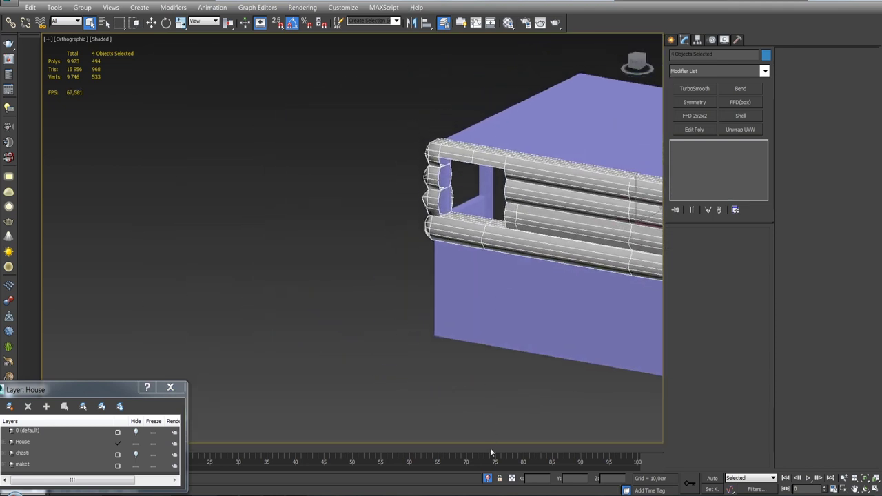
{"action": "left_click", "coordinate": [488, 478]}
{"action": "middle_click_drag", "start_coordinate": [476, 242], "coordinate": [460, 241], "text": "alt"}
{"action": "scroll", "coordinate": [394, 219], "scroll_direction": "up", "scroll_amount": 5}
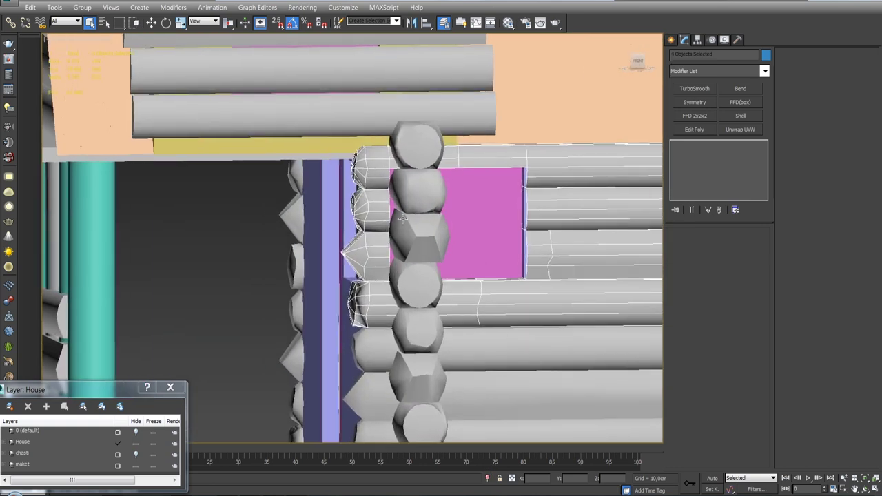
{"action": "scroll", "coordinate": [394, 218], "scroll_direction": "up", "scroll_amount": 1}
{"action": "mouse_move", "coordinate": [394, 219]}
{"action": "middle_mouse_down", "text": "alt"}
{"action": "mouse_move", "coordinate": [447, 224]}
{"action": "mouse_move", "coordinate": [438, 227]}
{"action": "middle_mouse_up", "text": "alt"}
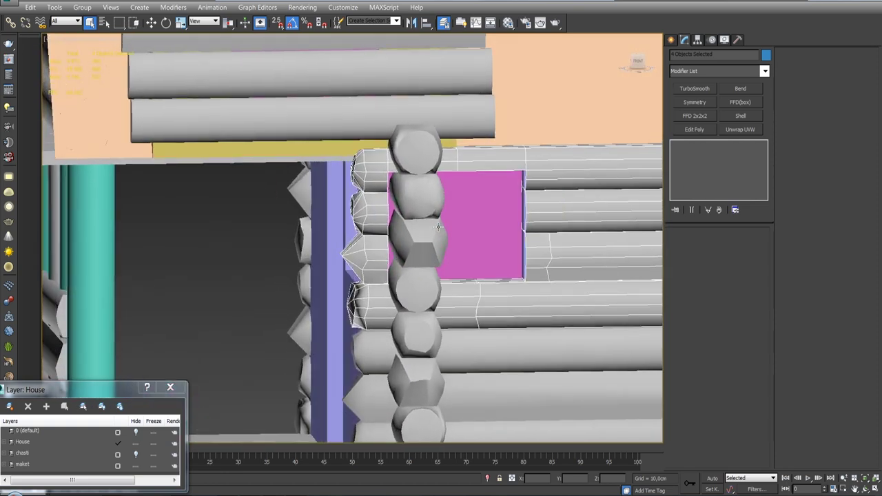
{"action": "key", "text": "alt+q"}
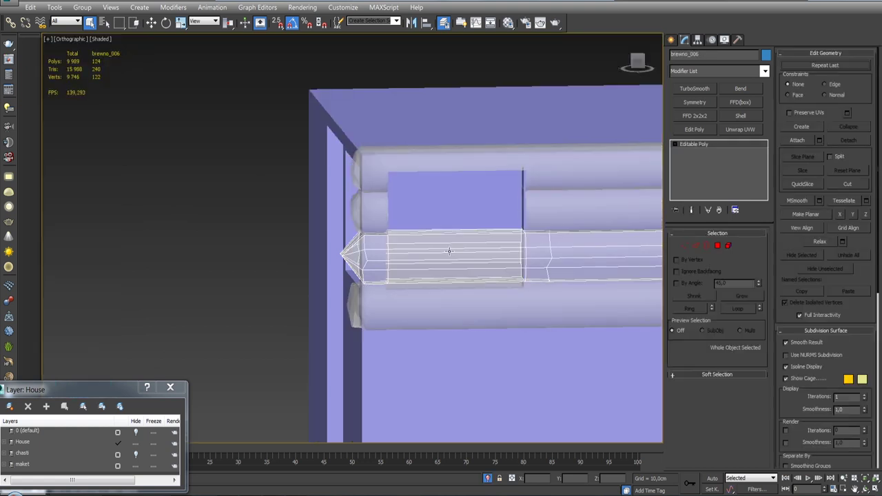
Step: Add a slice to the grouped logs, shift its plane right, and check front and side views
{"action": "key", "text": "ctrl+g"}
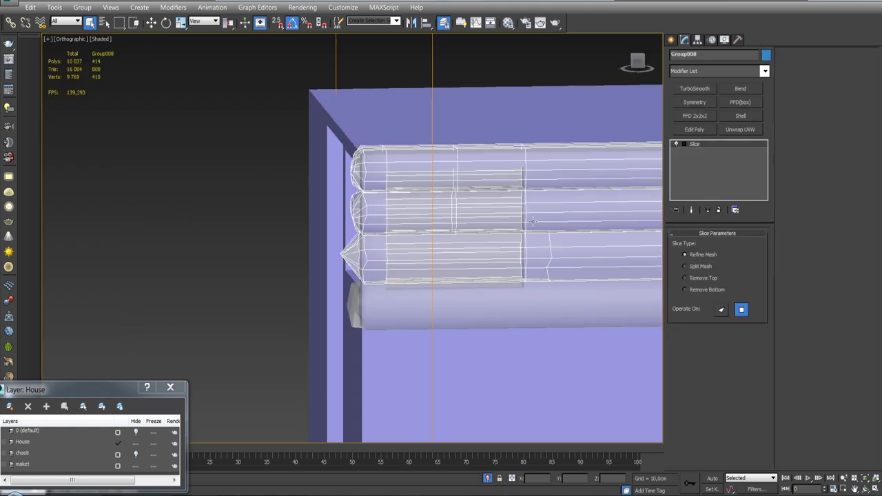
{"action": "key", "text": "w"}
{"action": "middle_click_drag", "start_coordinate": [493, 224], "coordinate": [457, 225], "text": "alt"}
{"action": "left_click_drag", "start_coordinate": [455, 222], "coordinate": [444, 241]}
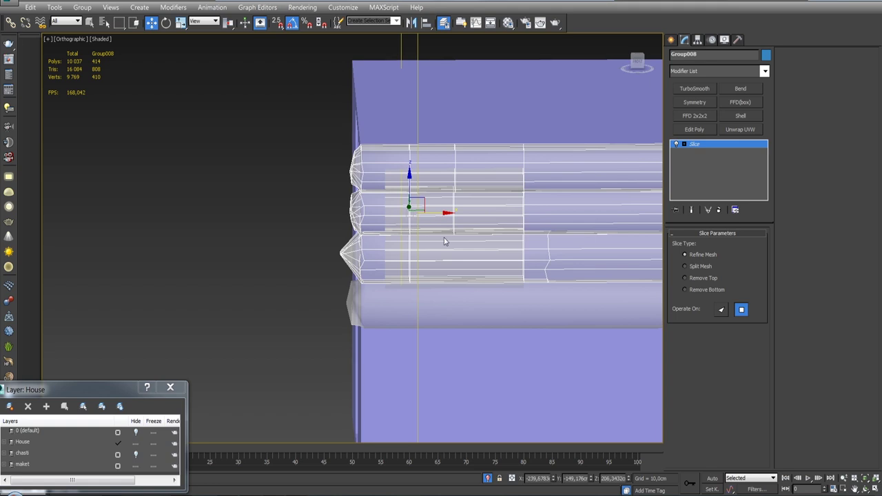
{"action": "key", "text": "alt+q"}
{"action": "key", "text": "f"}
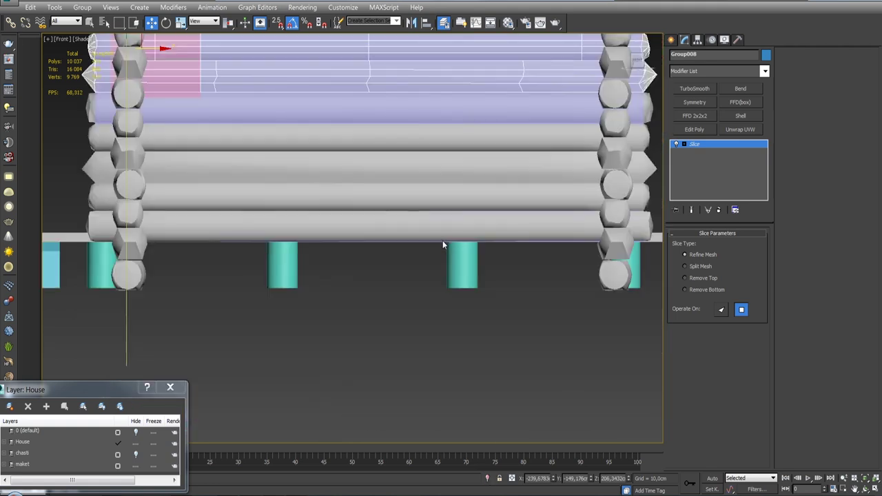
{"action": "key", "text": "l"}
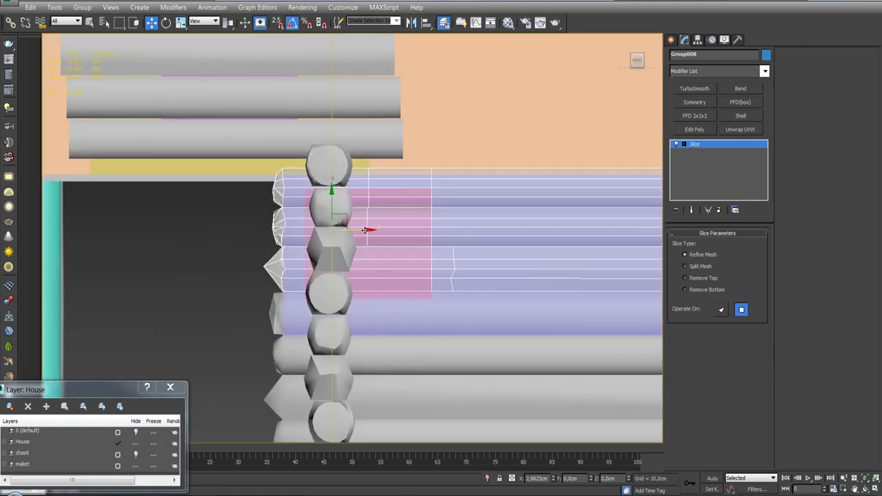
Step: Remove the slice, ungroup the logs, and delete brevno_008's faces inside the opening
{"action": "right_click", "coordinate": [709, 146]}
{"action": "left_click", "coordinate": [731, 162]}
{"action": "left_click", "coordinate": [82, 6]}
{"action": "left_click", "coordinate": [102, 38]}
{"action": "left_click", "coordinate": [419, 186]}
{"action": "key", "text": "4"}
{"action": "key", "text": "q"}
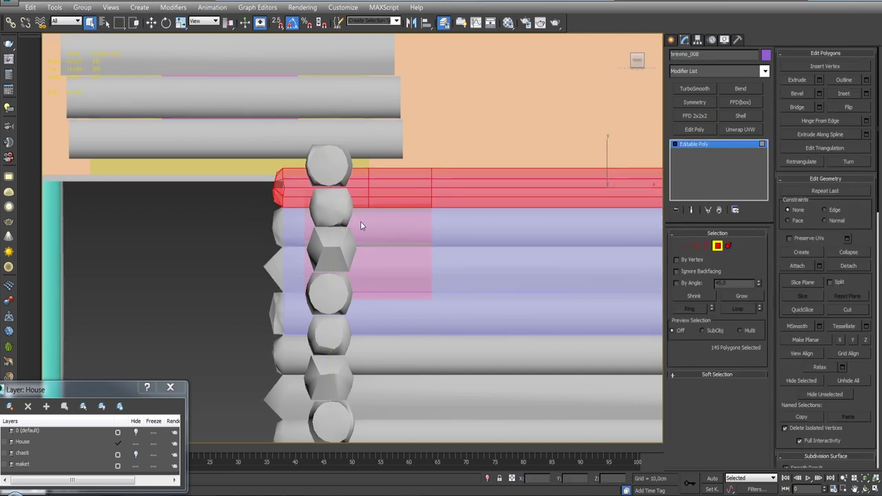
{"action": "left_click", "coordinate": [408, 195]}
{"action": "key", "text": "4"}
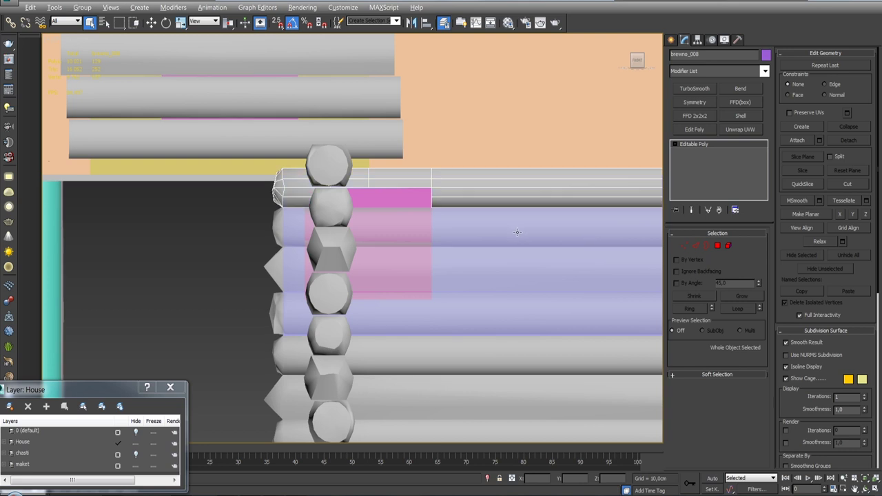
Step: Delete the lower log brevno_005's faces inside the opening
{"action": "left_click", "coordinate": [500, 283]}
{"action": "left_click", "coordinate": [501, 297]}
{"action": "key", "text": "4"}
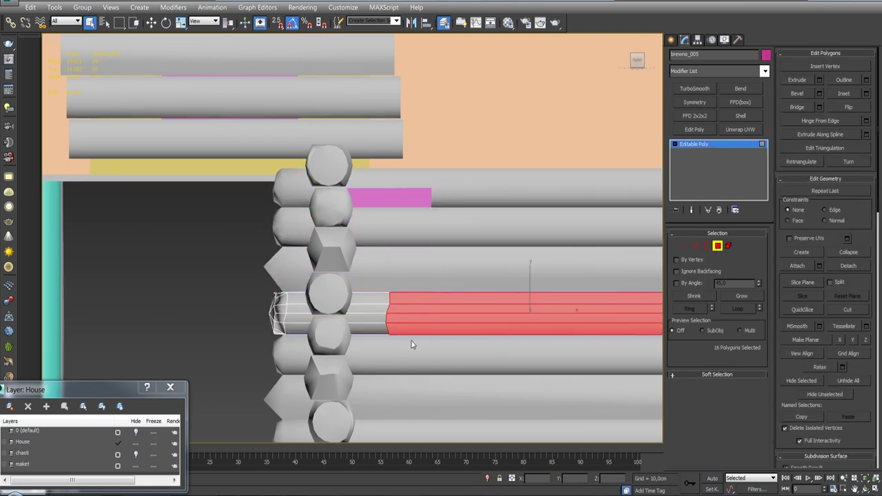
{"action": "key", "text": "4"}
Step: Delete the opening faces from brevno_006 and brevno_007, then zoom out to the house
{"action": "key", "text": "F4"}
{"action": "left_click", "coordinate": [419, 276]}
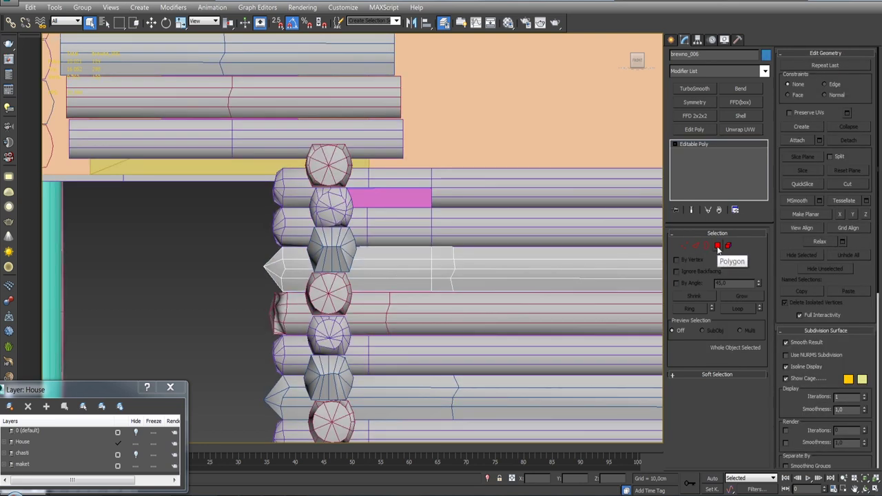
{"action": "left_click", "coordinate": [717, 246]}
{"action": "left_click", "coordinate": [393, 269]}
{"action": "key", "text": "4"}
{"action": "left_click", "coordinate": [393, 227]}
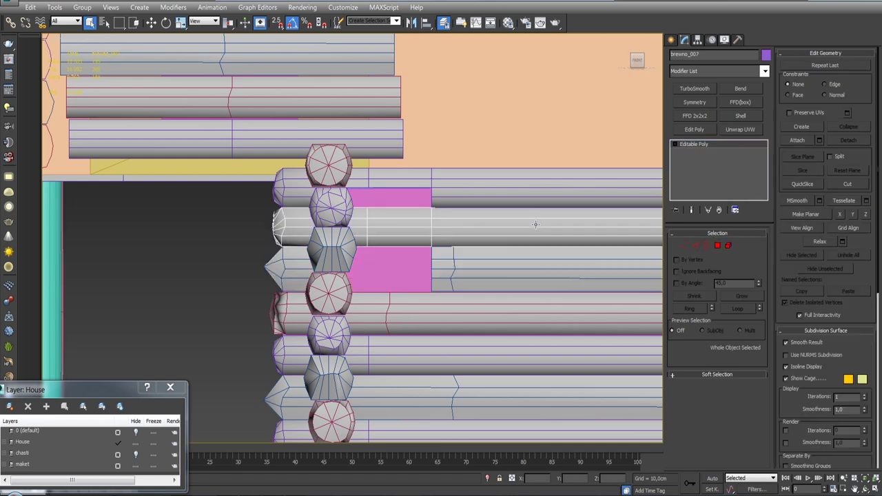
{"action": "key", "text": "4"}
{"action": "left_click", "coordinate": [404, 203]}
{"action": "left_click", "coordinate": [718, 246]}
{"action": "key", "text": "F4"}
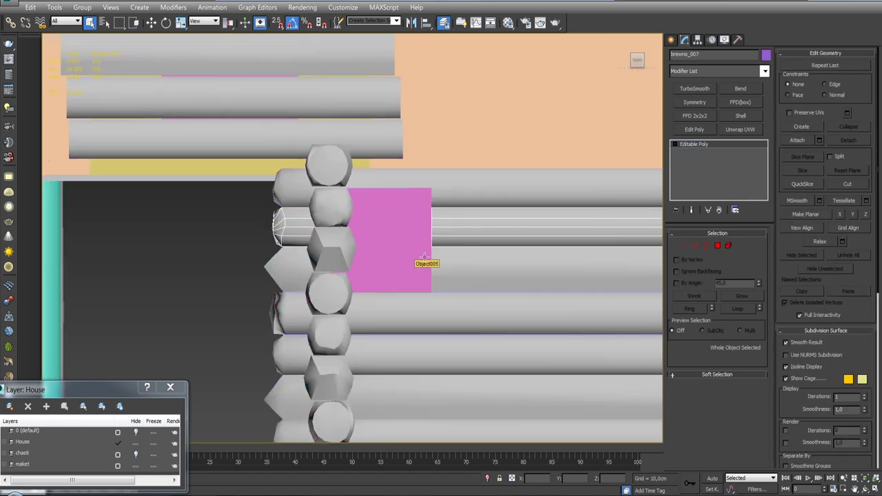
{"action": "key", "text": "shift+z"}
{"action": "scroll", "coordinate": [435, 271], "scroll_direction": "up", "scroll_amount": 3}
{"action": "scroll", "coordinate": [414, 248], "scroll_direction": "up", "scroll_amount": 2}
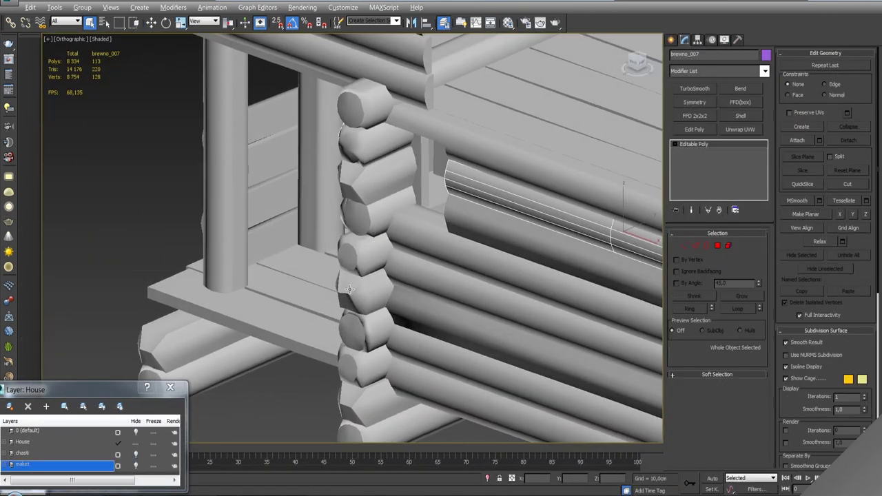
{"action": "mouse_move", "coordinate": [349, 290]}
{"action": "middle_mouse_down", "text": "alt"}
{"action": "mouse_move", "coordinate": [364, 314]}
{"action": "mouse_move", "coordinate": [386, 262]}
{"action": "middle_mouse_up", "text": "alt"}
{"action": "mouse_move", "coordinate": [396, 226]}
{"action": "middle_mouse_down", "text": "alt"}
{"action": "mouse_move", "coordinate": [496, 207]}
{"action": "mouse_move", "coordinate": [391, 215]}
{"action": "middle_mouse_up", "text": "alt"}
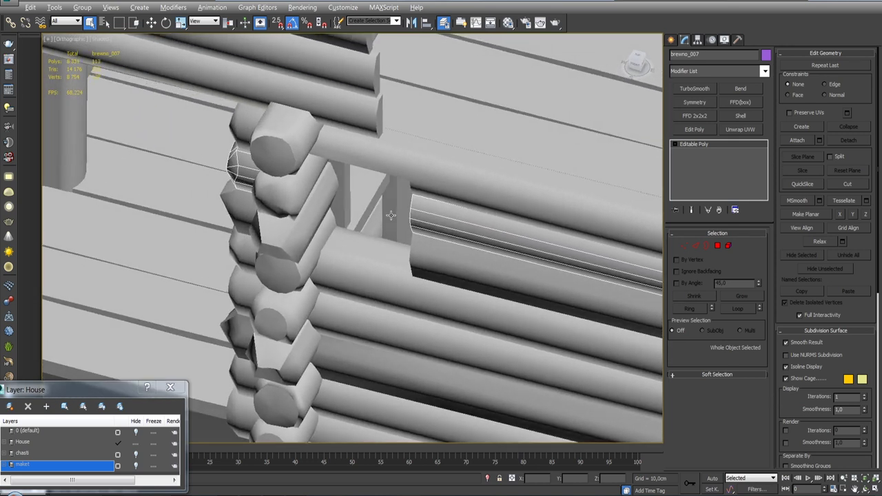
Step: Clone board doska_040 and move the copy toward the window opening
{"action": "left_click", "coordinate": [390, 217]}
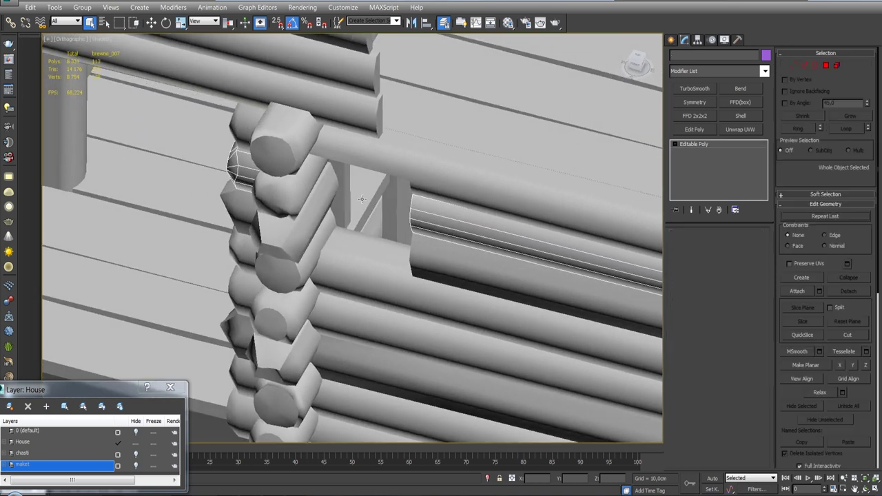
{"action": "key", "text": "w"}
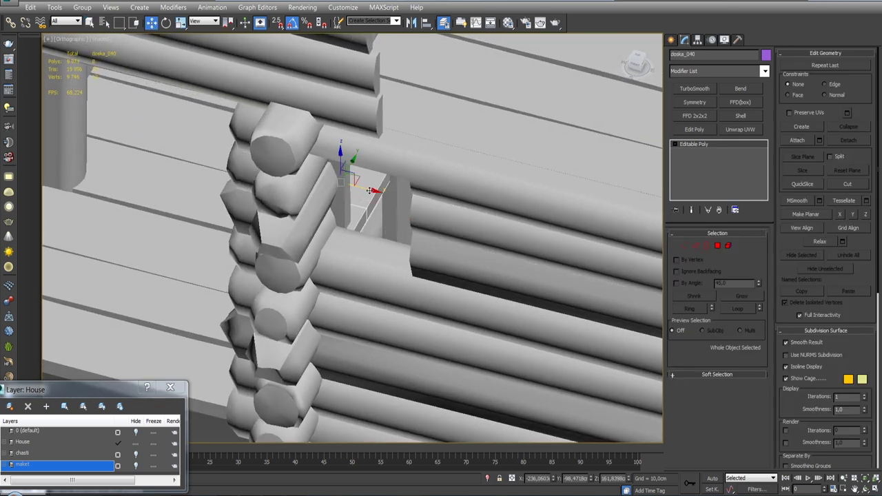
{"action": "left_click_drag", "start_coordinate": [371, 191], "coordinate": [437, 213], "text": "shift"}
{"action": "key", "text": "Return"}
{"action": "key", "text": "e"}
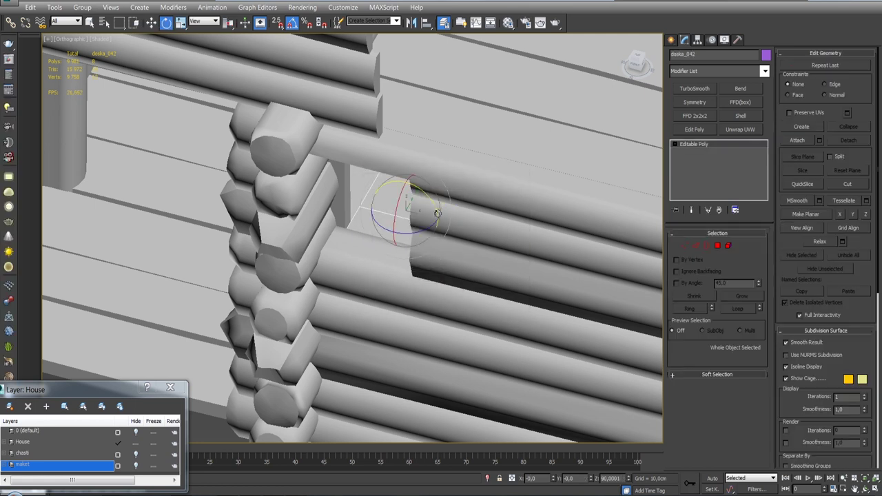
{"action": "key", "text": "w"}
{"action": "mouse_move", "coordinate": [414, 201]}
{"action": "left_mouse_down"}
{"action": "mouse_move", "coordinate": [386, 242]}
{"action": "mouse_move", "coordinate": [293, 265]}
{"action": "left_mouse_up"}
Step: Align the copy to log brevno_005, turn it flat and seat it in the slot under the opening
{"action": "left_click", "coordinate": [426, 22]}
{"action": "left_click", "coordinate": [524, 159]}
{"action": "left_click", "coordinate": [730, 191]}
{"action": "left_click", "coordinate": [746, 367]}
{"action": "key", "text": "e"}
{"action": "key", "text": "w"}
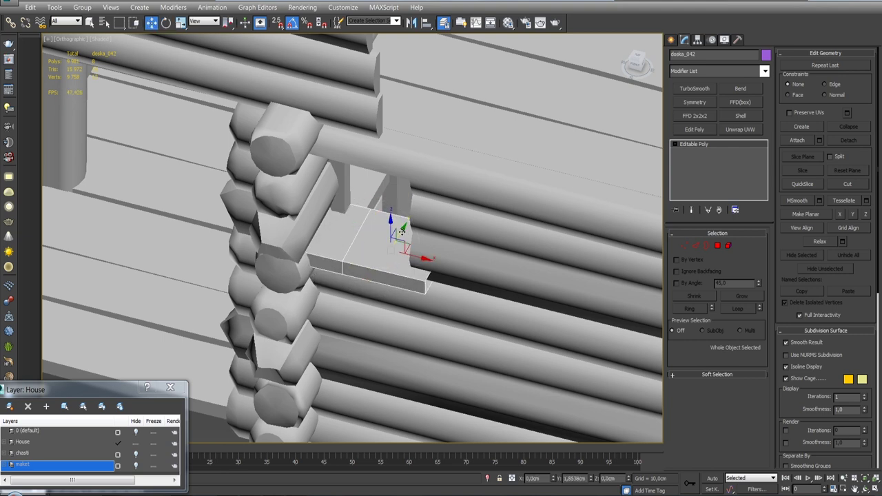
{"action": "left_click_drag", "start_coordinate": [386, 241], "coordinate": [403, 217]}
{"action": "mouse_move", "coordinate": [414, 221]}
{"action": "middle_mouse_down", "text": "alt"}
{"action": "mouse_move", "coordinate": [493, 223]}
{"action": "mouse_move", "coordinate": [432, 230]}
{"action": "middle_mouse_up", "text": "alt"}
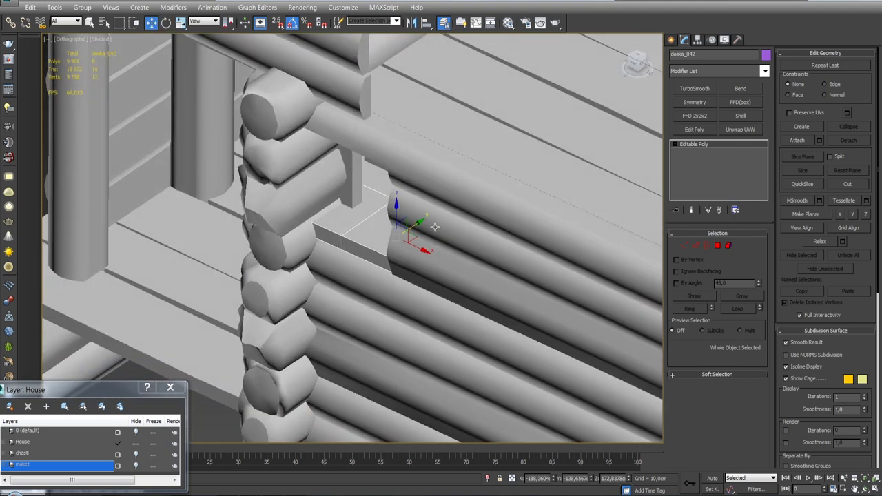
{"action": "left_click_drag", "start_coordinate": [433, 229], "coordinate": [421, 247]}
{"action": "mouse_move", "coordinate": [420, 247]}
{"action": "middle_mouse_down", "text": "alt"}
{"action": "mouse_move", "coordinate": [426, 252]}
{"action": "mouse_move", "coordinate": [414, 238]}
{"action": "mouse_move", "coordinate": [412, 200]}
{"action": "mouse_move", "coordinate": [396, 197]}
{"action": "middle_mouse_up", "text": "alt"}
{"action": "left_click", "coordinate": [411, 199]}
Step: Clone the upright board doska_043 and rotate the copy 90 degrees
{"action": "left_click", "coordinate": [455, 200]}
{"action": "left_click_drag", "start_coordinate": [481, 196], "coordinate": [483, 197], "text": "shift"}
{"action": "left_click", "coordinate": [443, 297]}
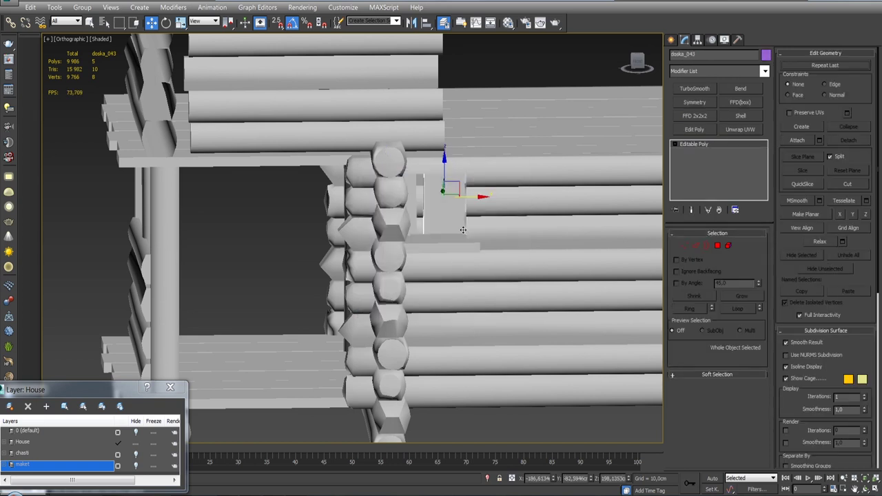
{"action": "middle_click_drag", "start_coordinate": [458, 283], "coordinate": [468, 233], "text": "alt"}
{"action": "key", "text": "e"}
{"action": "left_click_drag", "start_coordinate": [447, 208], "coordinate": [526, 204]}
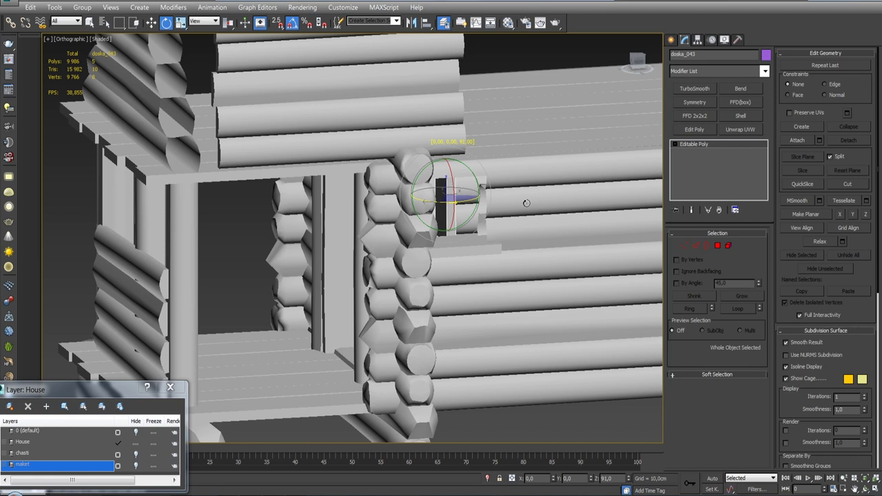
{"action": "key", "text": "w"}
{"action": "mouse_move", "coordinate": [526, 200]}
{"action": "middle_mouse_down", "text": "alt"}
{"action": "mouse_move", "coordinate": [445, 199]}
{"action": "mouse_move", "coordinate": [455, 200]}
{"action": "mouse_move", "coordinate": [468, 229]}
{"action": "mouse_move", "coordinate": [455, 104]}
{"action": "middle_mouse_up", "text": "alt"}
Step: Align the board's X position to log brevno_007 so it stands against the cut log ends
{"action": "left_click", "coordinate": [427, 23]}
{"action": "left_click", "coordinate": [498, 216]}
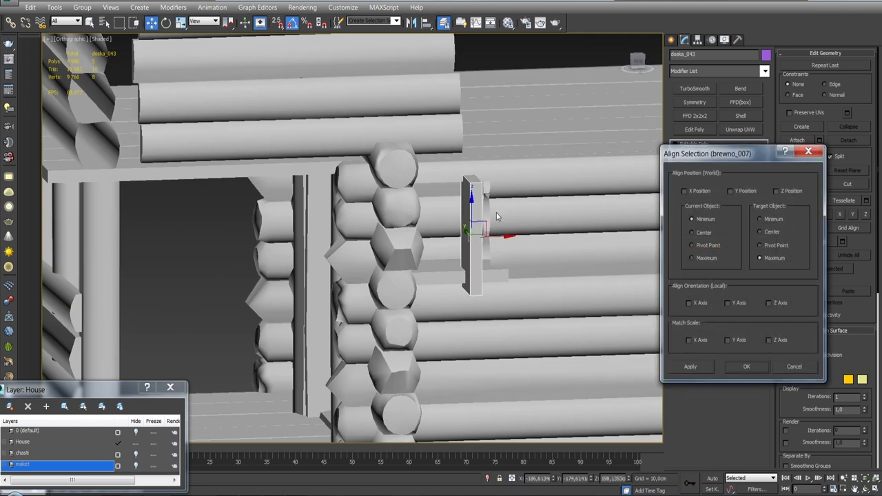
{"action": "left_click", "coordinate": [691, 192]}
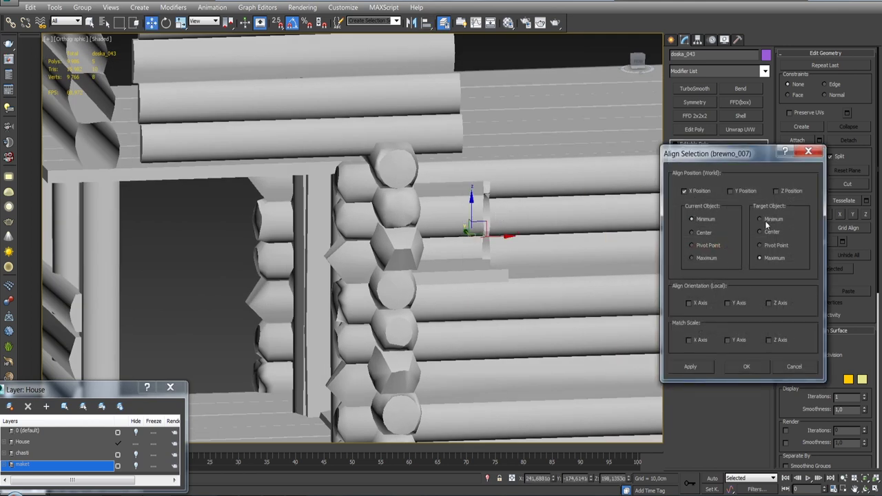
{"action": "left_click", "coordinate": [746, 366]}
{"action": "mouse_move", "coordinate": [441, 262]}
{"action": "middle_mouse_down", "text": "alt"}
{"action": "mouse_move", "coordinate": [493, 257]}
{"action": "mouse_move", "coordinate": [555, 225]}
{"action": "mouse_move", "coordinate": [583, 224]}
{"action": "middle_mouse_up", "text": "alt"}
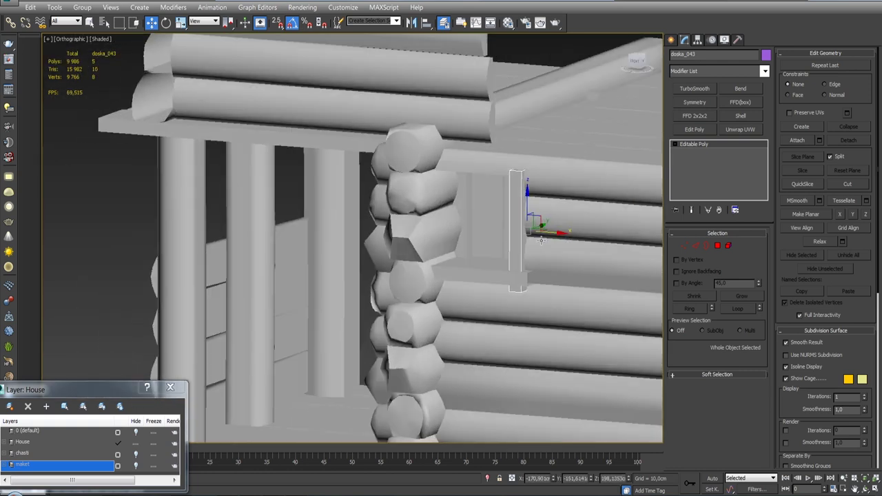
{"action": "mouse_move", "coordinate": [584, 225]}
{"action": "middle_mouse_down", "text": "alt"}
{"action": "mouse_move", "coordinate": [527, 278]}
{"action": "mouse_move", "coordinate": [488, 239]}
{"action": "mouse_move", "coordinate": [377, 327]}
{"action": "mouse_move", "coordinate": [546, 292]}
{"action": "middle_mouse_up", "text": "alt"}
Step: Check the boards in the opening and raise board doska_039 about 1 cm
{"action": "left_click", "coordinate": [498, 245]}
{"action": "scroll", "coordinate": [338, 227], "scroll_direction": "up", "scroll_amount": 5}
{"action": "mouse_move", "coordinate": [338, 228]}
{"action": "middle_mouse_down", "text": "alt"}
{"action": "mouse_move", "coordinate": [335, 242]}
{"action": "mouse_move", "coordinate": [406, 262]}
{"action": "mouse_move", "coordinate": [345, 247]}
{"action": "middle_mouse_up", "text": "alt"}
{"action": "left_click", "coordinate": [344, 247]}
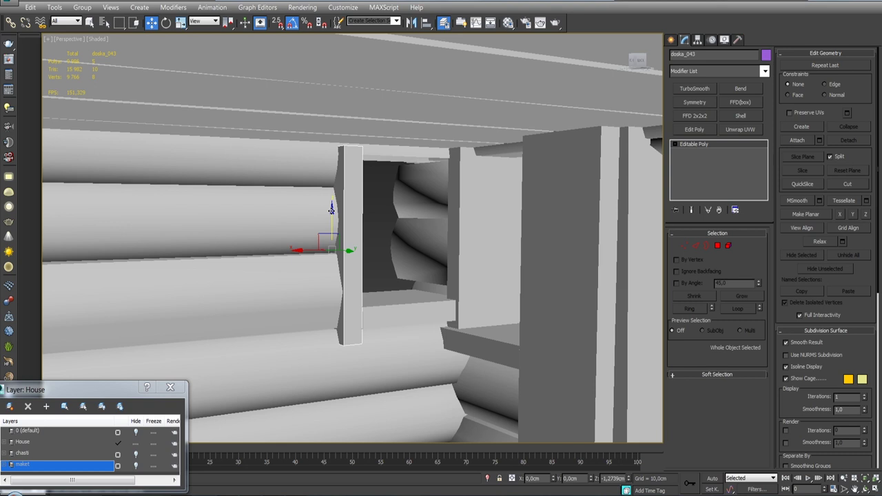
{"action": "middle_click_drag", "start_coordinate": [331, 206], "coordinate": [487, 208], "text": "alt"}
{"action": "left_click", "coordinate": [456, 211]}
{"action": "left_click_drag", "start_coordinate": [484, 212], "coordinate": [483, 209]}
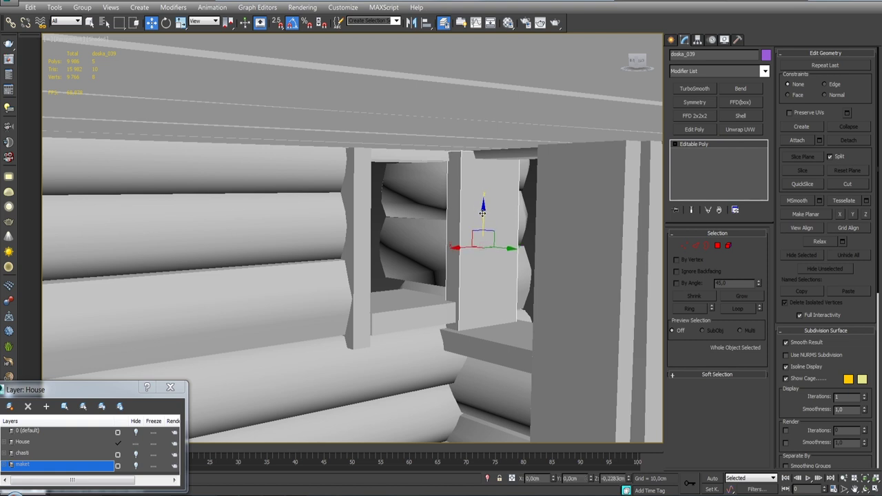
{"action": "mouse_move", "coordinate": [483, 213]}
{"action": "middle_mouse_down", "text": "alt"}
{"action": "mouse_move", "coordinate": [482, 200]}
{"action": "mouse_move", "coordinate": [523, 201]}
{"action": "mouse_move", "coordinate": [469, 205]}
{"action": "middle_mouse_up", "text": "alt"}
Step: Slide sill board doska_042 back along its Y axis into the window opening
{"action": "left_click", "coordinate": [370, 263]}
{"action": "middle_click_drag", "start_coordinate": [369, 262], "coordinate": [380, 268], "text": "alt"}
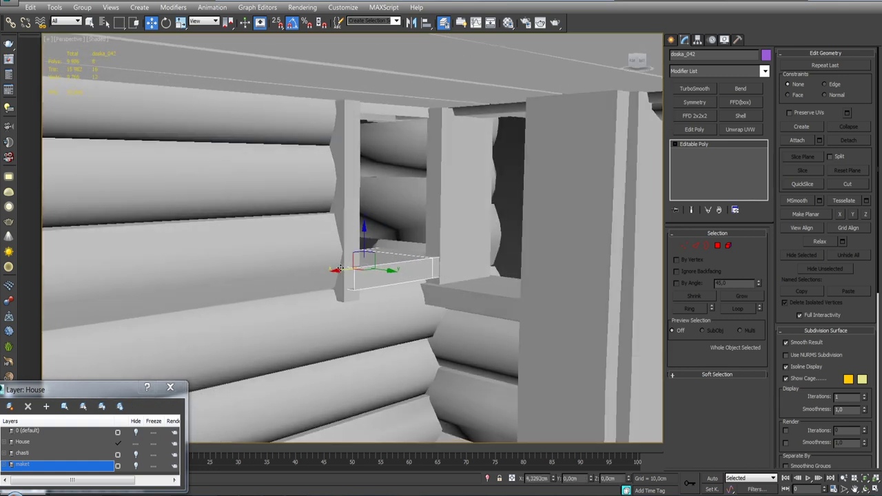
{"action": "mouse_move", "coordinate": [341, 236]}
{"action": "middle_mouse_down", "text": "alt"}
{"action": "mouse_move", "coordinate": [458, 288]}
{"action": "mouse_move", "coordinate": [428, 262]}
{"action": "mouse_move", "coordinate": [446, 247]}
{"action": "mouse_move", "coordinate": [400, 246]}
{"action": "middle_mouse_up", "text": "alt"}
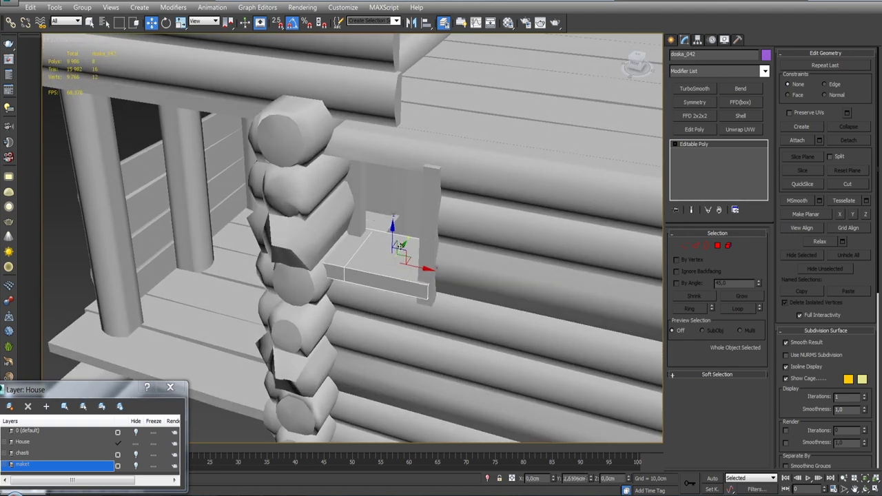
{"action": "left_click_drag", "start_coordinate": [400, 243], "coordinate": [401, 241]}
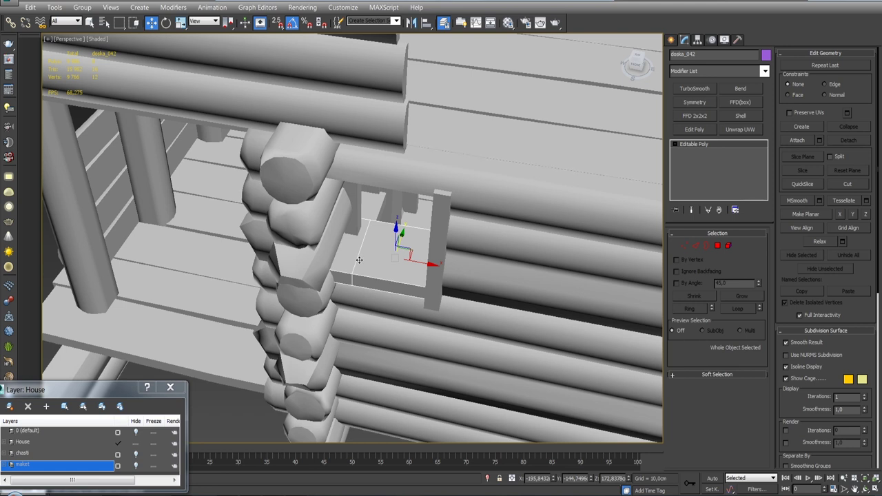
{"action": "middle_click_drag", "start_coordinate": [359, 260], "coordinate": [382, 247], "text": "alt"}
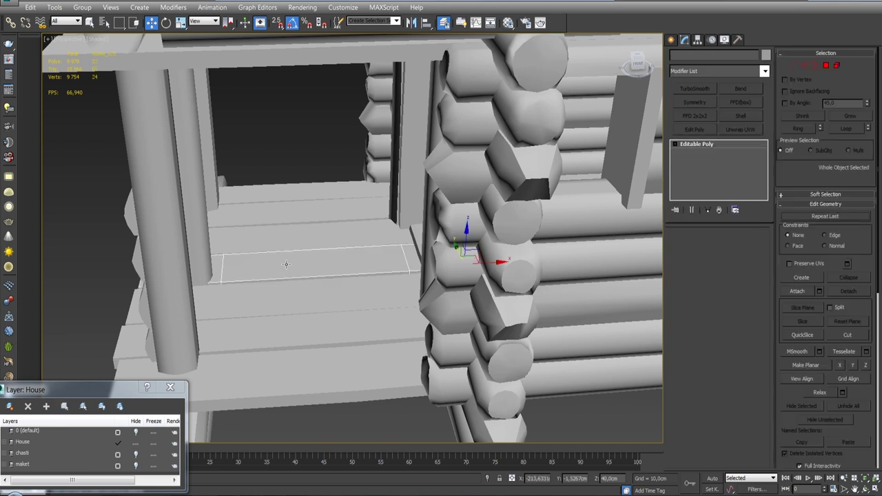
Step: Copy a house board off to the left, creating doska_044
{"action": "left_click", "coordinate": [286, 264]}
{"action": "middle_click_drag", "start_coordinate": [286, 264], "coordinate": [476, 266], "text": "alt"}
{"action": "middle_click_drag", "start_coordinate": [309, 195], "coordinate": [420, 284], "text": "alt"}
{"action": "scroll", "coordinate": [419, 284], "scroll_direction": "up", "scroll_amount": 5}
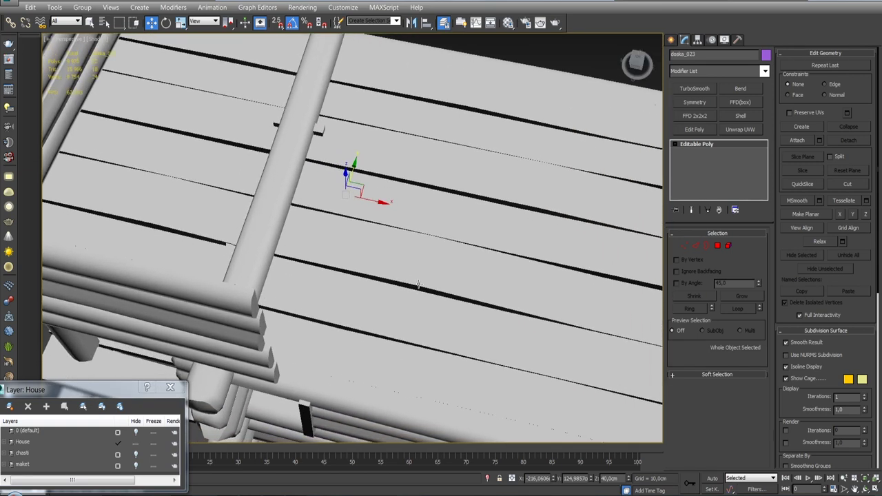
{"action": "scroll", "coordinate": [419, 284], "scroll_direction": "down", "scroll_amount": 4}
{"action": "scroll", "coordinate": [369, 253], "scroll_direction": "down", "scroll_amount": 5}
{"action": "mouse_move", "coordinate": [369, 253]}
{"action": "middle_mouse_down", "text": "alt"}
{"action": "mouse_move", "coordinate": [366, 158]}
{"action": "mouse_move", "coordinate": [385, 180]}
{"action": "mouse_move", "coordinate": [388, 168]}
{"action": "middle_mouse_up", "text": "alt"}
{"action": "scroll", "coordinate": [366, 157], "scroll_direction": "up", "scroll_amount": 4}
{"action": "scroll", "coordinate": [366, 158], "scroll_direction": "down", "scroll_amount": 4}
{"action": "left_click", "coordinate": [388, 230]}
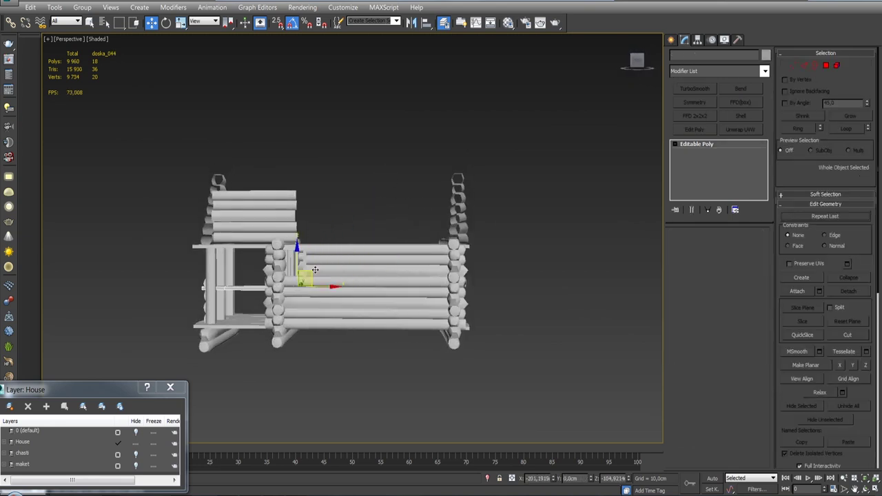
{"action": "left_click_drag", "start_coordinate": [315, 270], "coordinate": [222, 271], "text": "shift"}
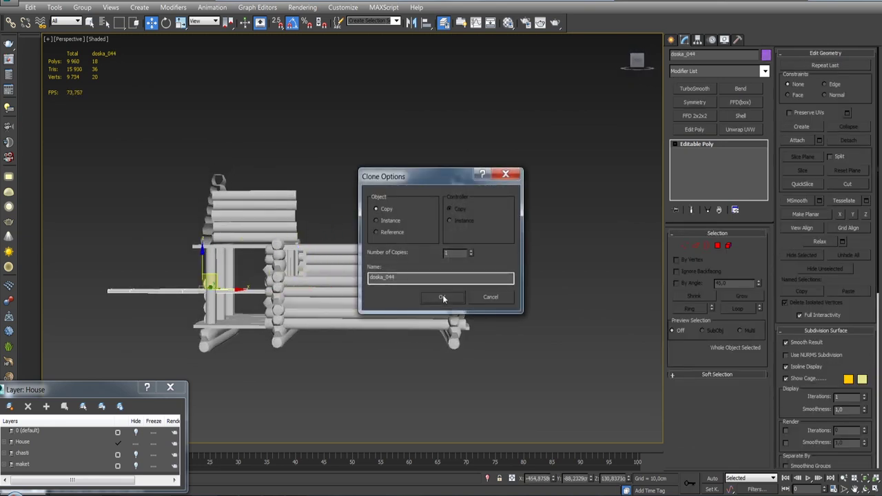
{"action": "left_click", "coordinate": [443, 297]}
Step: Align the copied board to log brewno_005
{"action": "middle_click_drag", "start_coordinate": [443, 296], "coordinate": [300, 278], "text": "alt"}
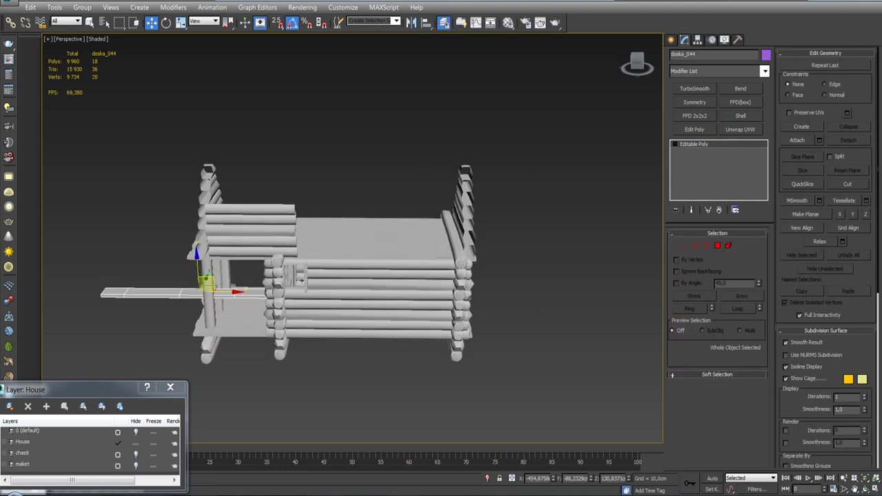
{"action": "scroll", "coordinate": [301, 279], "scroll_direction": "up", "scroll_amount": 5}
{"action": "mouse_move", "coordinate": [302, 280]}
{"action": "middle_mouse_down", "text": "alt"}
{"action": "mouse_move", "coordinate": [315, 266]}
{"action": "mouse_move", "coordinate": [314, 307]}
{"action": "mouse_move", "coordinate": [389, 318]}
{"action": "middle_mouse_up", "text": "alt"}
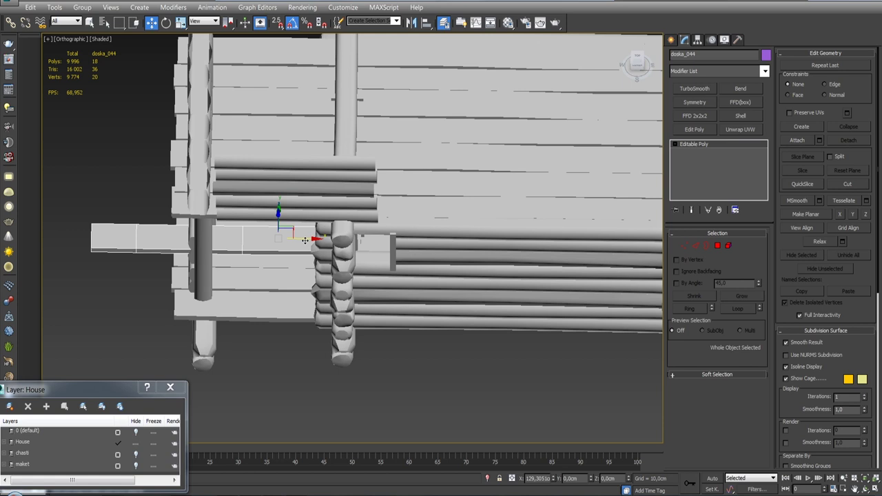
{"action": "middle_click_drag", "start_coordinate": [405, 250], "coordinate": [358, 207], "text": "alt"}
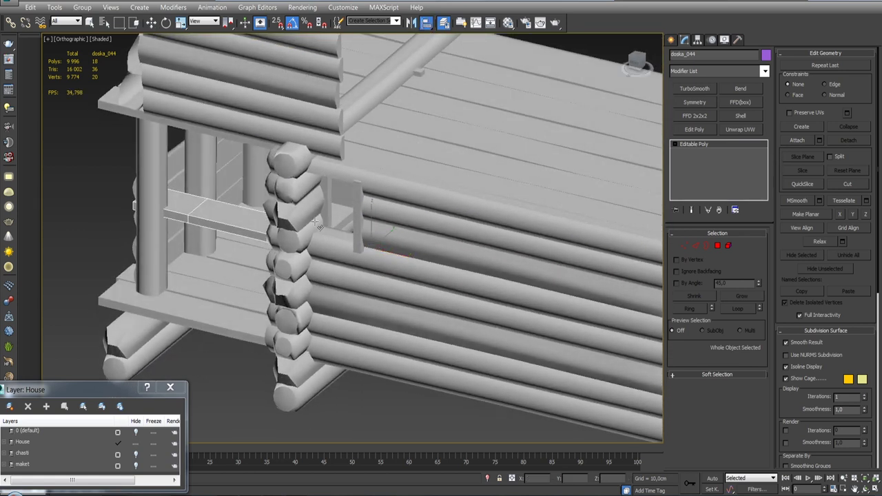
{"action": "left_click", "coordinate": [344, 240]}
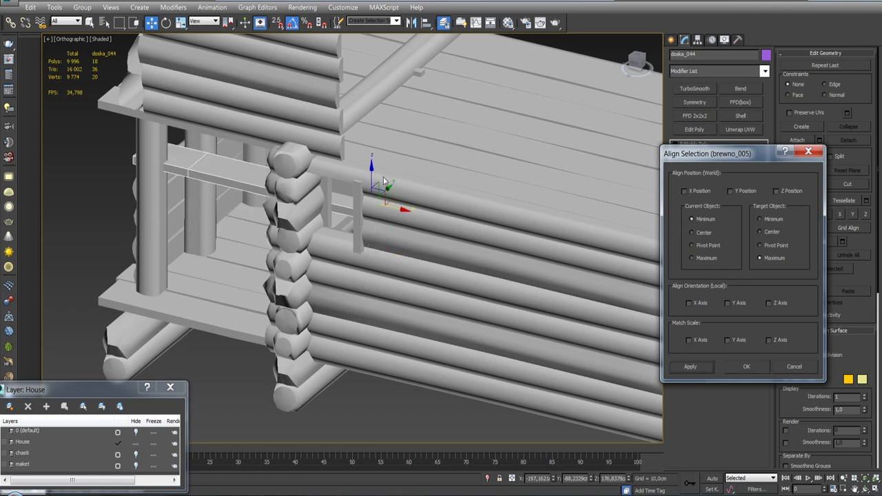
{"action": "left_click", "coordinate": [735, 367]}
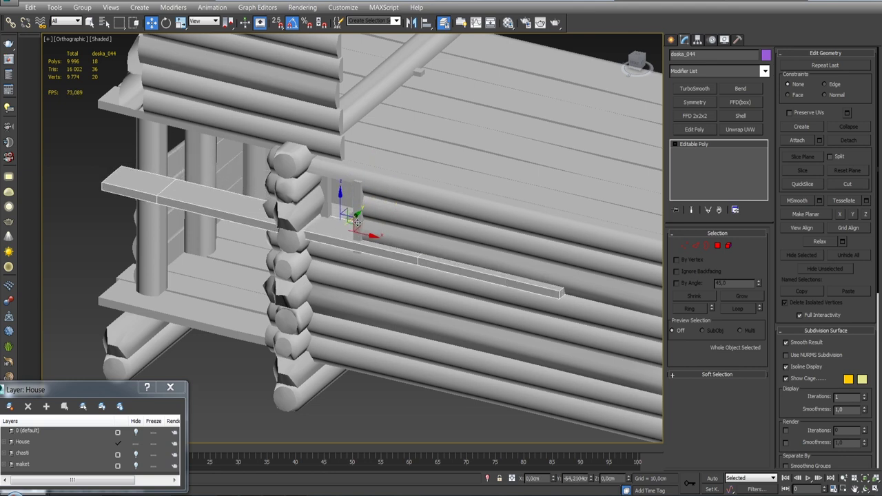
{"action": "mouse_move", "coordinate": [356, 222]}
{"action": "middle_mouse_down", "text": "alt"}
{"action": "mouse_move", "coordinate": [392, 213]}
{"action": "mouse_move", "coordinate": [374, 223]}
{"action": "middle_mouse_up", "text": "alt"}
{"action": "scroll", "coordinate": [340, 228], "scroll_direction": "up", "scroll_amount": 5}
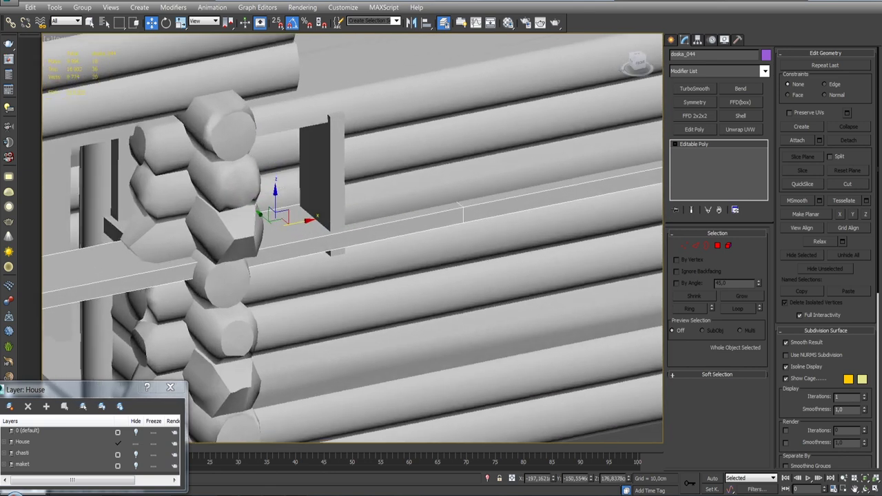
{"action": "middle_click_drag", "start_coordinate": [313, 221], "coordinate": [283, 218], "text": "alt"}
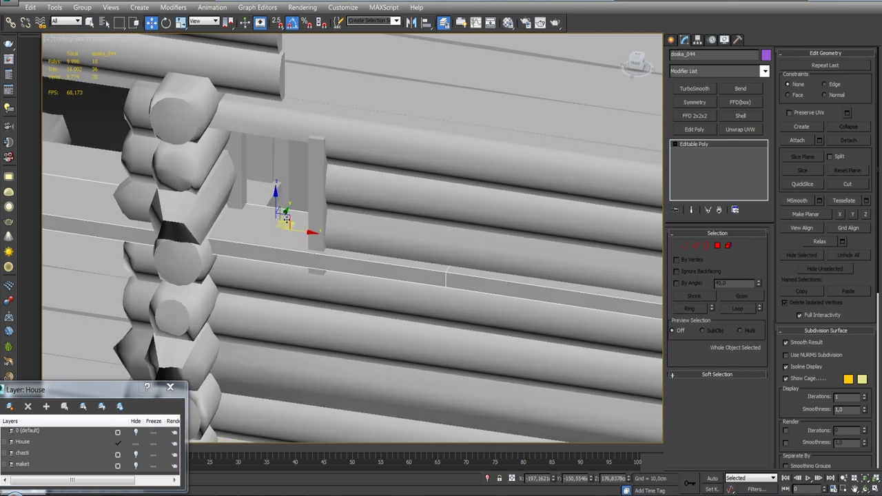
{"action": "mouse_move", "coordinate": [655, 252]}
{"action": "middle_mouse_down", "text": "alt"}
{"action": "mouse_move", "coordinate": [388, 239]}
{"action": "mouse_move", "coordinate": [429, 236]}
{"action": "mouse_move", "coordinate": [439, 250]}
{"action": "middle_mouse_up", "text": "alt"}
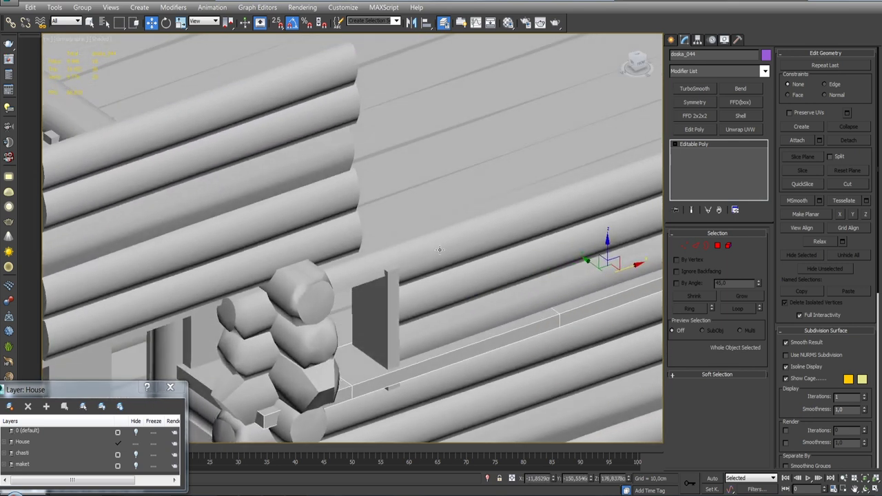
{"action": "scroll", "coordinate": [584, 259], "scroll_direction": "down", "scroll_amount": 5}
{"action": "mouse_move", "coordinate": [437, 301]}
{"action": "middle_mouse_down", "text": "alt"}
{"action": "mouse_move", "coordinate": [431, 273]}
{"action": "mouse_move", "coordinate": [449, 270]}
{"action": "middle_mouse_up", "text": "alt"}
Step: Select sill board doska_042 and frame it in a perspective view
{"action": "key", "text": "ctrl+d"}
{"action": "key", "text": "ctrl+z"}
{"action": "key", "text": "z"}
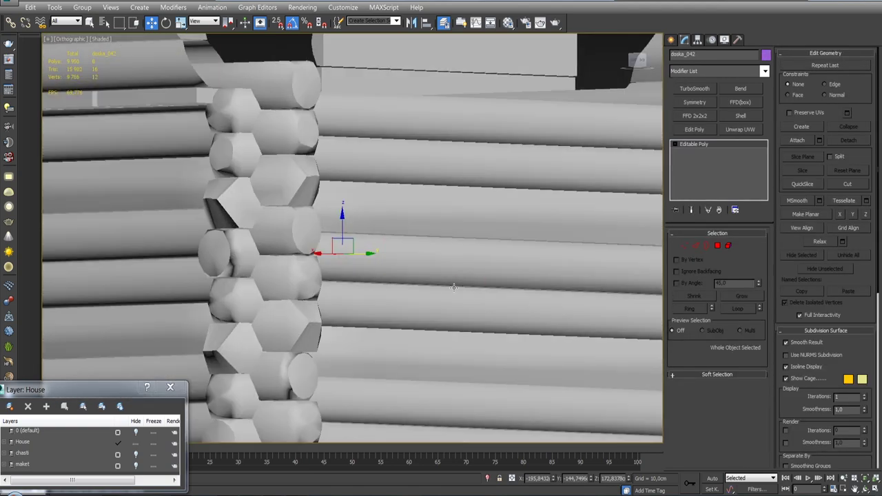
{"action": "key", "text": "p"}
{"action": "middle_click_drag", "start_coordinate": [454, 287], "coordinate": [405, 280], "text": "alt"}
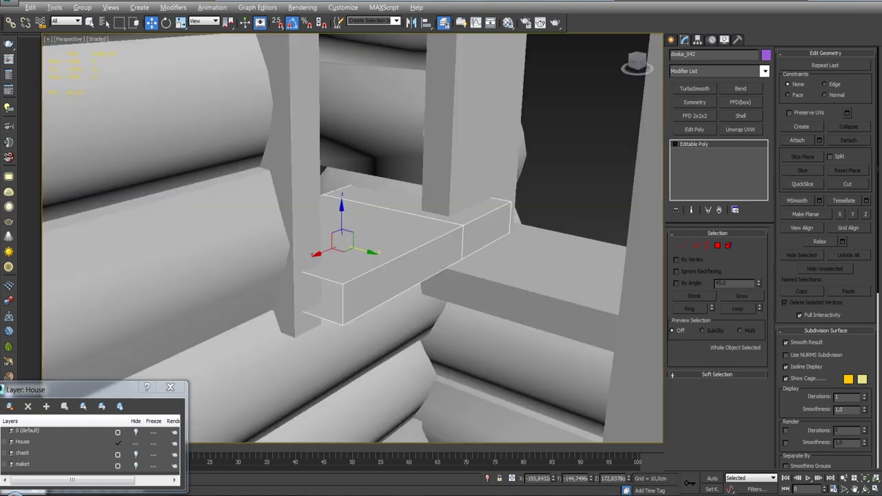
{"action": "mouse_move", "coordinate": [299, 173]}
{"action": "middle_mouse_down", "text": "alt"}
{"action": "mouse_move", "coordinate": [301, 213]}
{"action": "mouse_move", "coordinate": [399, 253]}
{"action": "middle_mouse_up", "text": "alt"}
{"action": "mouse_move", "coordinate": [243, 236]}
{"action": "middle_mouse_down", "text": "alt"}
{"action": "mouse_move", "coordinate": [297, 187]}
{"action": "mouse_move", "coordinate": [334, 172]}
{"action": "mouse_move", "coordinate": [424, 200]}
{"action": "middle_mouse_up", "text": "alt"}
Step: Reselect sill board doska_042 at the window and isolate it on its own
{"action": "left_click", "coordinate": [297, 187]}
{"action": "middle_click_drag", "start_coordinate": [659, 320], "coordinate": [338, 226], "text": "alt"}
{"action": "middle_click_drag", "start_coordinate": [317, 177], "coordinate": [358, 227], "text": "alt"}
{"action": "left_click", "coordinate": [400, 295]}
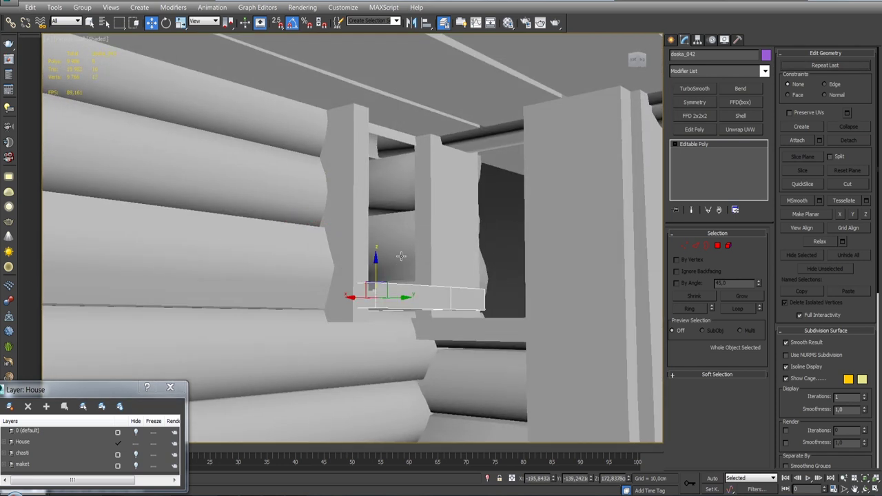
{"action": "mouse_move", "coordinate": [401, 268]}
{"action": "middle_mouse_down", "text": "alt"}
{"action": "mouse_move", "coordinate": [399, 238]}
{"action": "mouse_move", "coordinate": [349, 317]}
{"action": "middle_mouse_up", "text": "alt"}
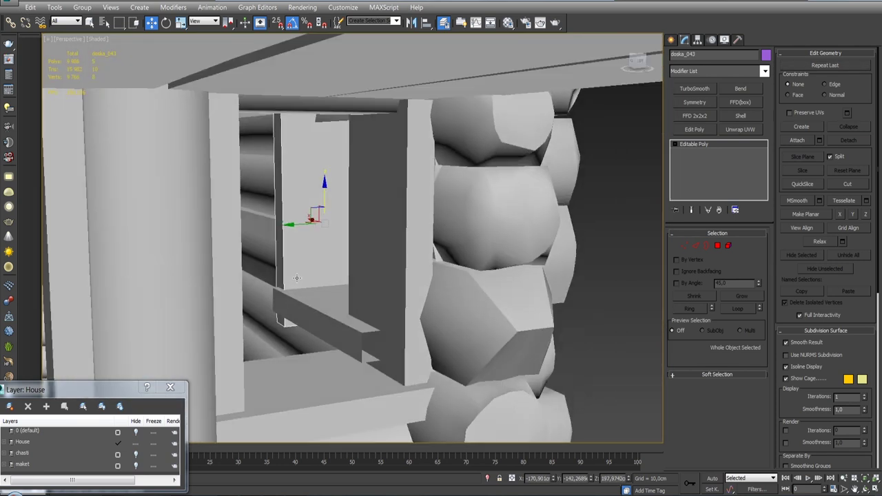
{"action": "left_click", "coordinate": [348, 317]}
{"action": "mouse_move", "coordinate": [299, 224]}
{"action": "middle_mouse_down", "text": "alt"}
{"action": "mouse_move", "coordinate": [345, 262]}
{"action": "mouse_move", "coordinate": [348, 290]}
{"action": "middle_mouse_up", "text": "alt"}
{"action": "left_click", "coordinate": [348, 290]}
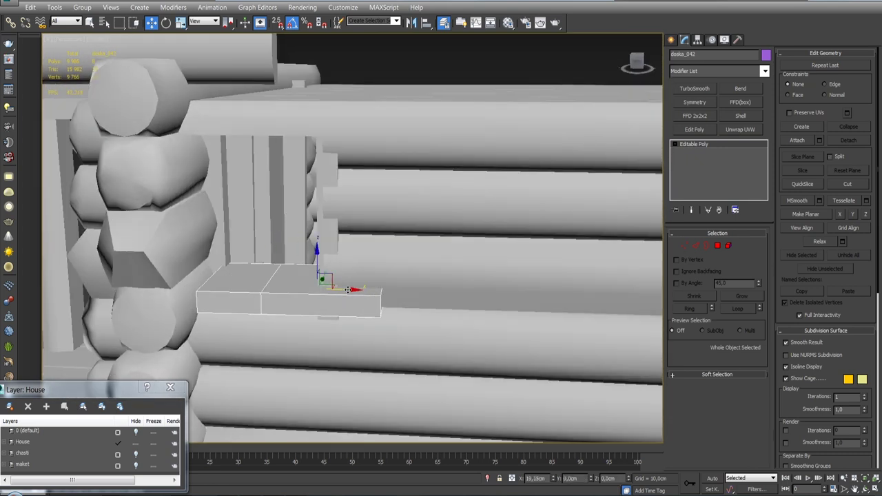
{"action": "left_click", "coordinate": [487, 478]}
Step: End isolation to show the whole log wall and inspect the board in a front wireframe view
{"action": "key", "text": "4"}
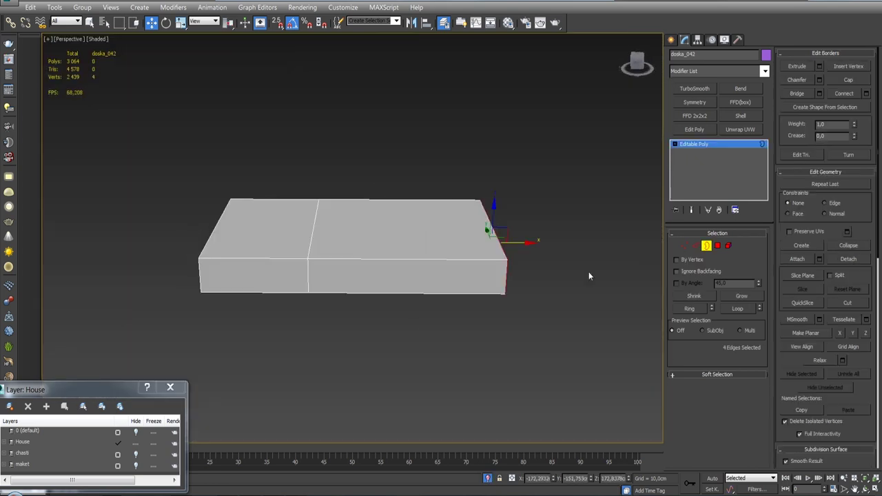
{"action": "middle_click_drag", "start_coordinate": [589, 272], "coordinate": [564, 244], "text": "alt"}
{"action": "key", "text": "4"}
{"action": "left_click", "coordinate": [488, 478]}
{"action": "middle_click_drag", "start_coordinate": [414, 276], "coordinate": [441, 262], "text": "alt"}
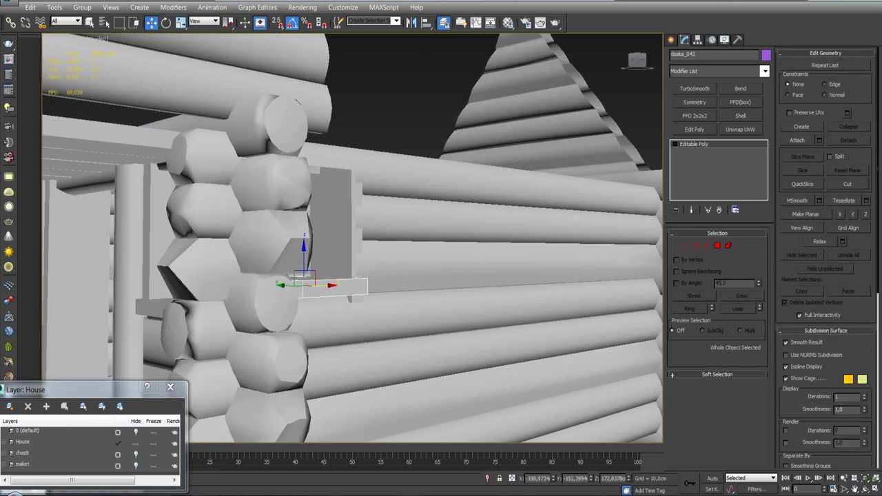
{"action": "key", "text": "f"}
{"action": "key", "text": "F3"}
{"action": "scroll", "coordinate": [375, 289], "scroll_direction": "up", "scroll_amount": 3}
{"action": "key", "text": "2"}
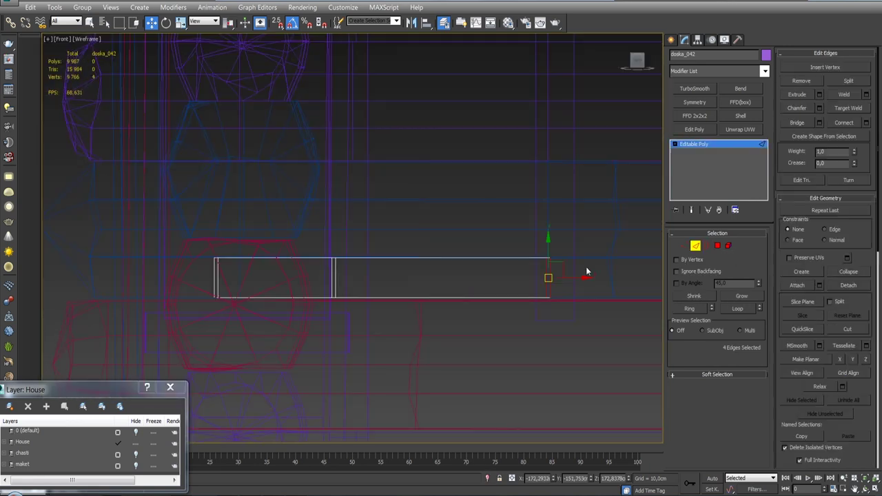
{"action": "key", "text": "F3"}
{"action": "scroll", "coordinate": [295, 272], "scroll_direction": "down", "scroll_amount": 5}
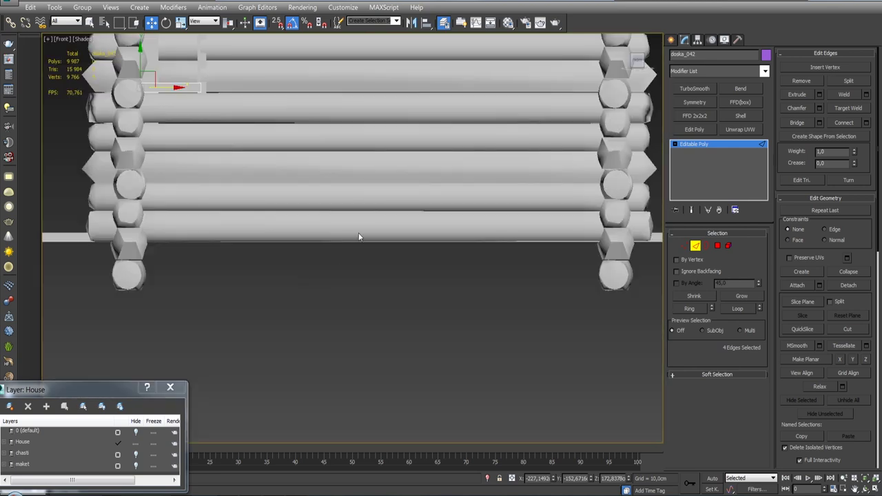
Step: Frame the sill board, select its faces, then pick vertical board doska_043
{"action": "middle_click_drag", "start_coordinate": [359, 232], "coordinate": [444, 347], "text": "alt"}
{"action": "scroll", "coordinate": [426, 257], "scroll_direction": "up", "scroll_amount": 5}
{"action": "scroll", "coordinate": [426, 257], "scroll_direction": "down", "scroll_amount": 3}
{"action": "key", "text": "z"}
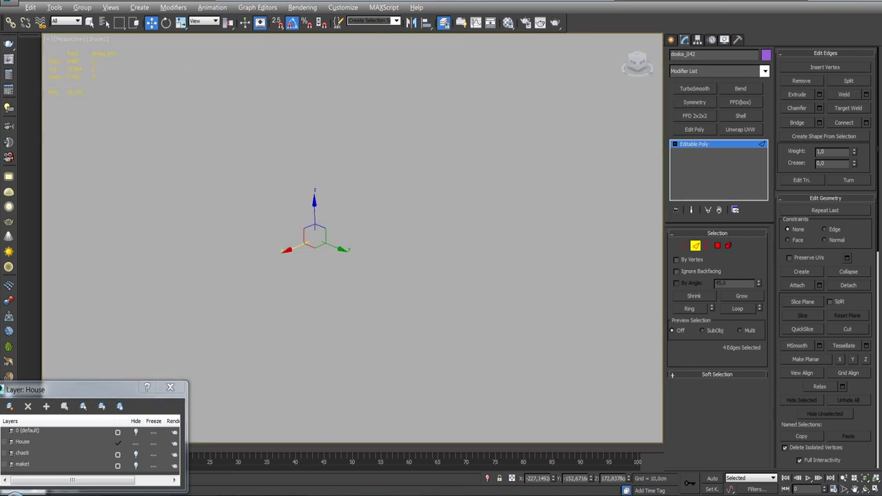
{"action": "scroll", "coordinate": [415, 306], "scroll_direction": "down", "scroll_amount": 3}
{"action": "key", "text": "F3"}
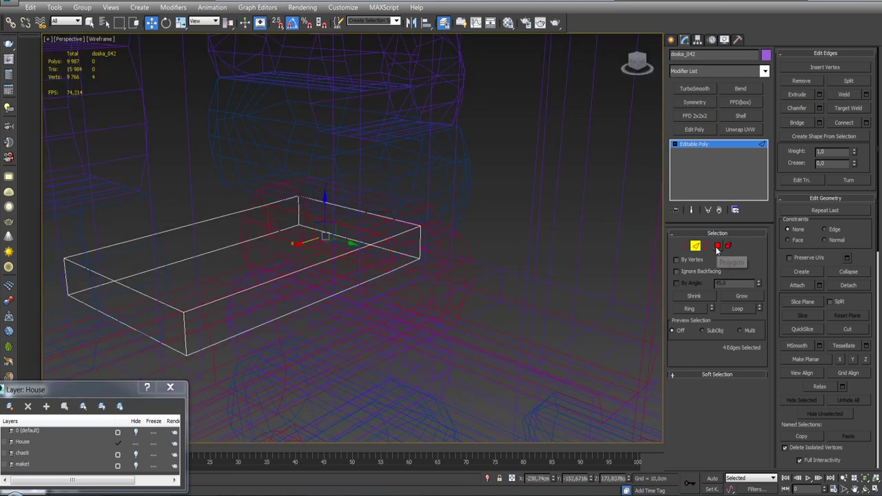
{"action": "left_click", "coordinate": [718, 248]}
{"action": "key", "text": "F3"}
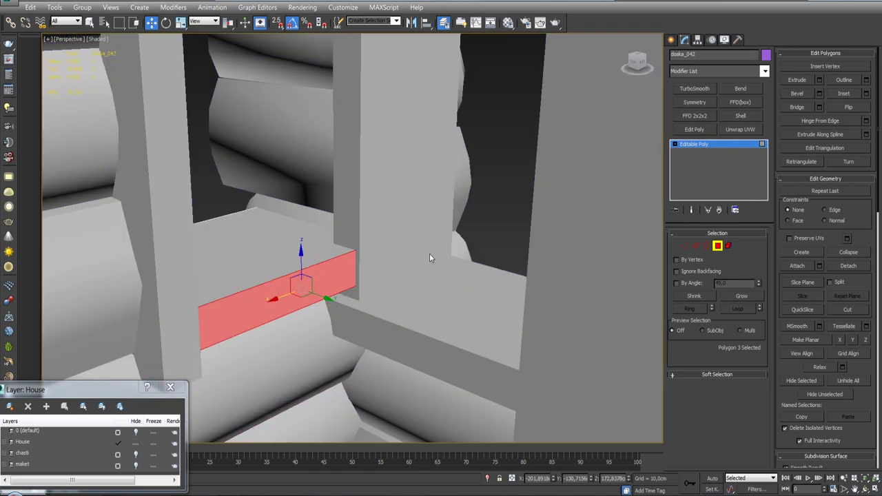
{"action": "mouse_move", "coordinate": [403, 258]}
{"action": "middle_mouse_down", "text": "alt"}
{"action": "mouse_move", "coordinate": [420, 290]}
{"action": "mouse_move", "coordinate": [307, 397]}
{"action": "middle_mouse_up", "text": "alt"}
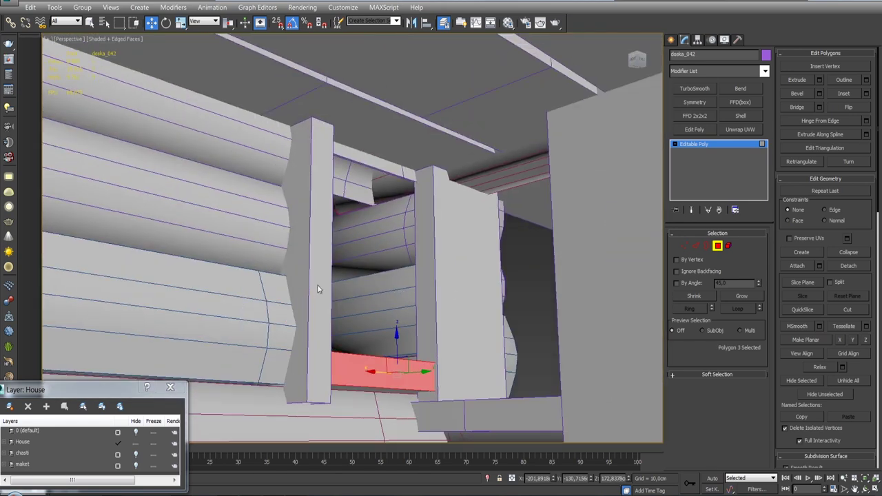
{"action": "left_click", "coordinate": [308, 397]}
Step: Exit border sub-object mode and rotate off a copy of the board as doska_044
{"action": "key", "text": "3"}
{"action": "middle_click_drag", "start_coordinate": [353, 326], "coordinate": [354, 314], "text": "alt"}
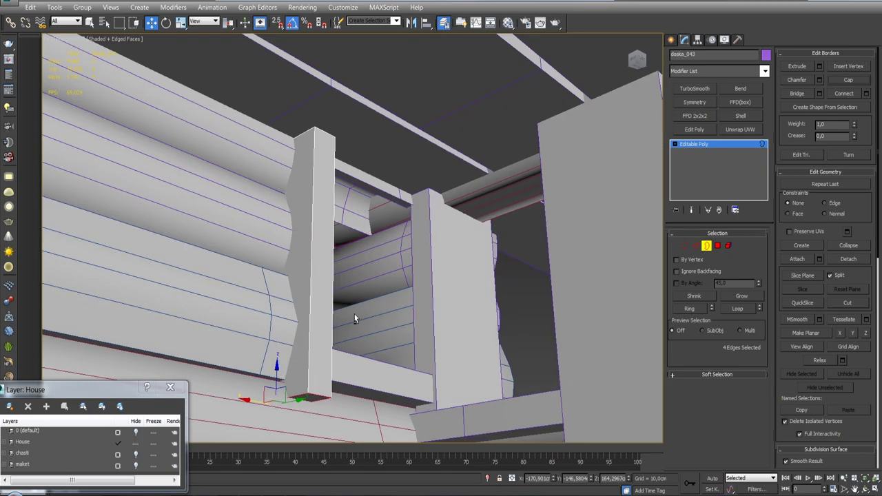
{"action": "mouse_move", "coordinate": [389, 244]}
{"action": "middle_mouse_down", "text": "alt"}
{"action": "mouse_move", "coordinate": [359, 231]}
{"action": "mouse_move", "coordinate": [372, 199]}
{"action": "mouse_move", "coordinate": [551, 154]}
{"action": "middle_mouse_up", "text": "alt"}
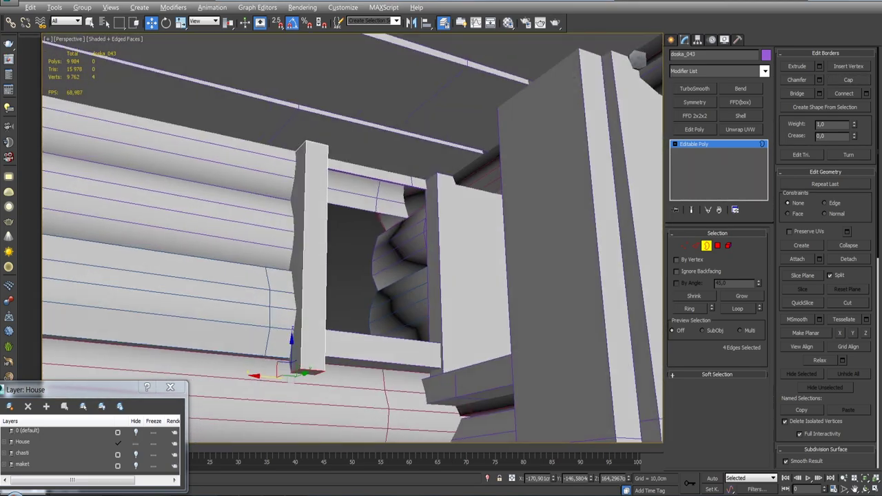
{"action": "key", "text": "3"}
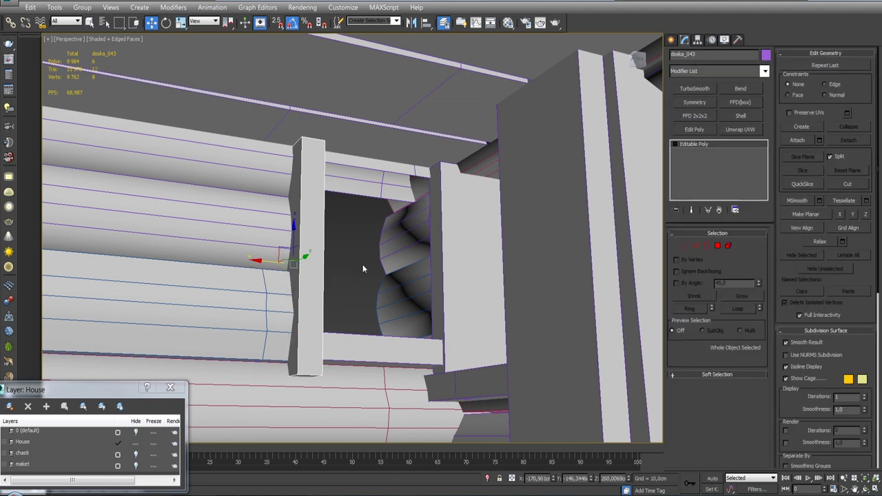
{"action": "key", "text": "e"}
{"action": "left_click_drag", "start_coordinate": [363, 268], "coordinate": [345, 228], "text": "shift"}
{"action": "key", "text": "Return"}
Step: Select the vertical board beside the opening and pick its edges in edge mode
{"action": "mouse_move", "coordinate": [358, 248]}
{"action": "middle_mouse_down", "text": "alt"}
{"action": "mouse_move", "coordinate": [430, 217]}
{"action": "mouse_move", "coordinate": [373, 187]}
{"action": "mouse_move", "coordinate": [414, 272]}
{"action": "mouse_move", "coordinate": [418, 226]}
{"action": "mouse_move", "coordinate": [460, 312]}
{"action": "mouse_move", "coordinate": [613, 244]}
{"action": "mouse_move", "coordinate": [494, 235]}
{"action": "middle_mouse_up", "text": "alt"}
{"action": "scroll", "coordinate": [350, 184], "scroll_direction": "up", "scroll_amount": 5}
{"action": "left_click", "coordinate": [460, 312]}
{"action": "mouse_move", "coordinate": [490, 145]}
{"action": "middle_mouse_down", "text": "alt"}
{"action": "mouse_move", "coordinate": [439, 290]}
{"action": "mouse_move", "coordinate": [482, 223]}
{"action": "mouse_move", "coordinate": [476, 232]}
{"action": "mouse_move", "coordinate": [403, 179]}
{"action": "middle_mouse_up", "text": "alt"}
{"action": "left_click", "coordinate": [440, 289]}
{"action": "key", "text": "2"}
{"action": "key", "text": "2"}
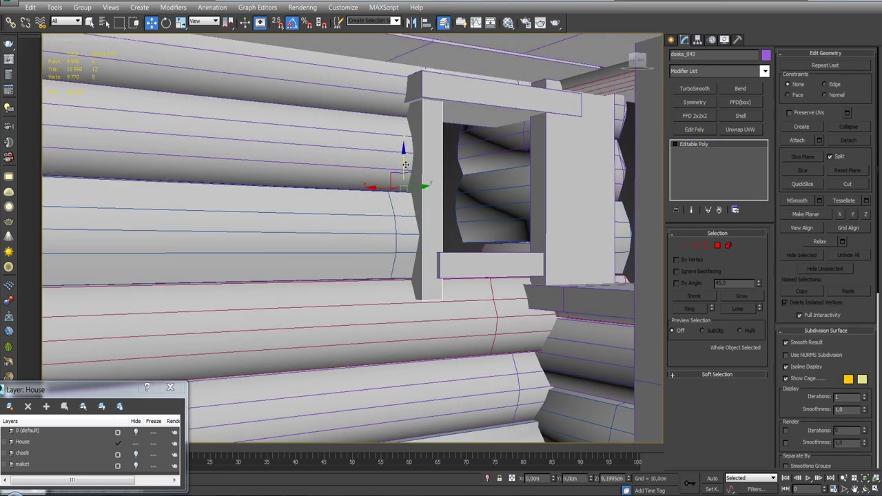
Step: Check the frame from the opposite side and select the new head board near the corner logs
{"action": "middle_click_drag", "start_coordinate": [402, 167], "coordinate": [480, 242], "text": "alt"}
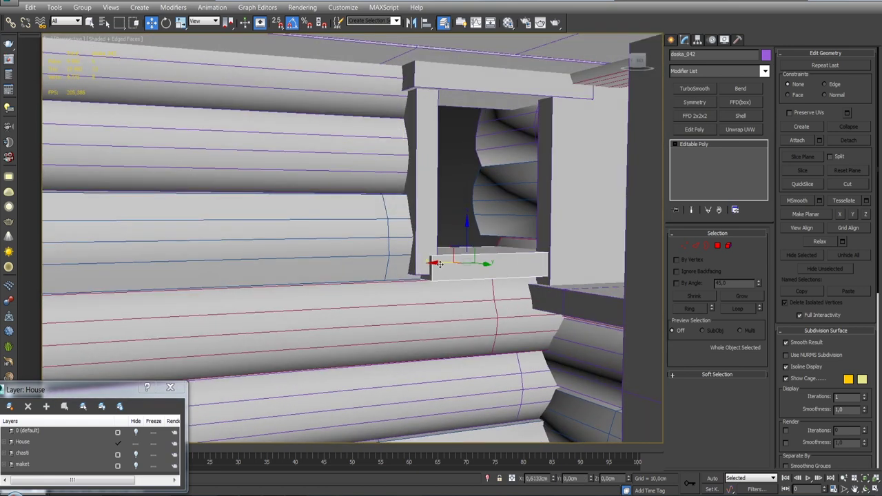
{"action": "middle_click_drag", "start_coordinate": [421, 191], "coordinate": [373, 170], "text": "alt"}
{"action": "mouse_move", "coordinate": [418, 131]}
{"action": "middle_mouse_down", "text": "alt"}
{"action": "mouse_move", "coordinate": [434, 193]}
{"action": "mouse_move", "coordinate": [386, 158]}
{"action": "middle_mouse_up", "text": "alt"}
{"action": "middle_click_drag", "start_coordinate": [441, 207], "coordinate": [502, 255], "text": "alt"}
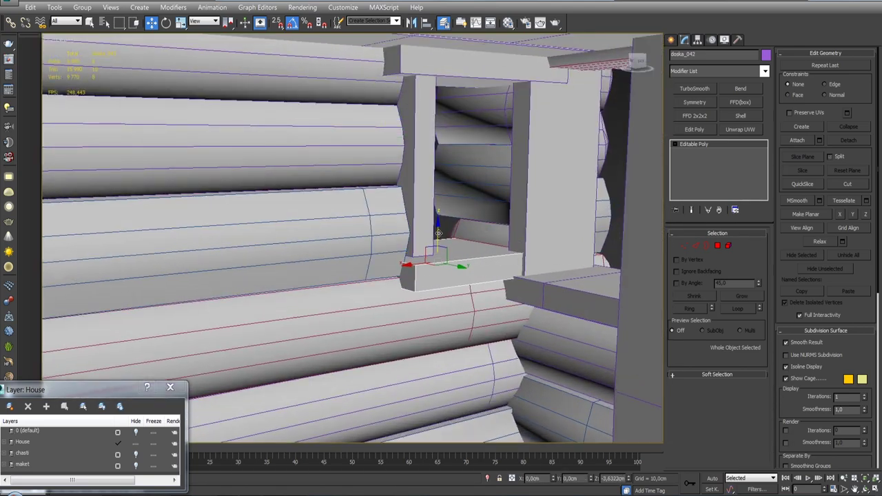
{"action": "left_click", "coordinate": [441, 262]}
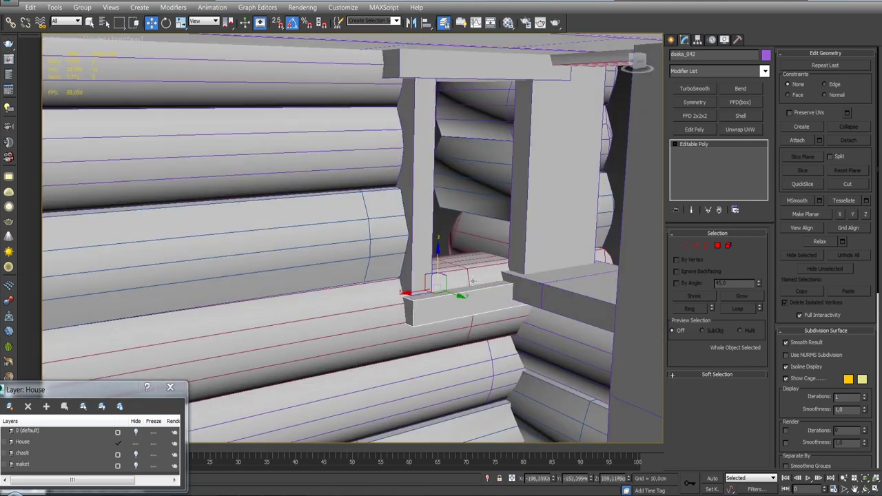
{"action": "right_click", "coordinate": [473, 281]}
{"action": "mouse_move", "coordinate": [473, 281]}
{"action": "middle_mouse_down", "text": "alt"}
{"action": "mouse_move", "coordinate": [414, 179]}
{"action": "mouse_move", "coordinate": [324, 125]}
{"action": "mouse_move", "coordinate": [350, 143]}
{"action": "middle_mouse_up", "text": "alt"}
{"action": "left_click", "coordinate": [352, 134]}
Step: Add an extra edge loop across the new window board with Connect Edges, then return to object level
{"action": "right_click", "coordinate": [528, 122]}
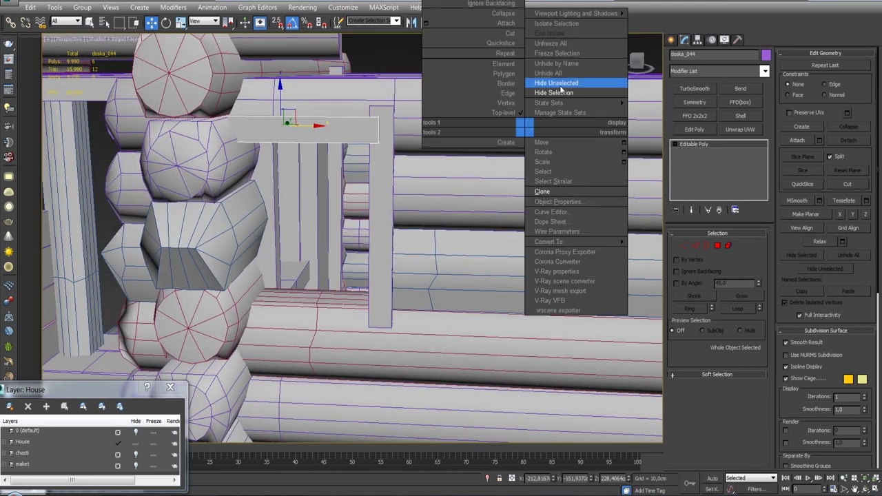
{"action": "mouse_move", "coordinate": [500, 277]}
{"action": "middle_mouse_down", "text": "alt"}
{"action": "mouse_move", "coordinate": [412, 241]}
{"action": "mouse_move", "coordinate": [370, 206]}
{"action": "mouse_move", "coordinate": [311, 206]}
{"action": "mouse_move", "coordinate": [378, 180]}
{"action": "middle_mouse_up", "text": "alt"}
{"action": "left_click", "coordinate": [509, 23]}
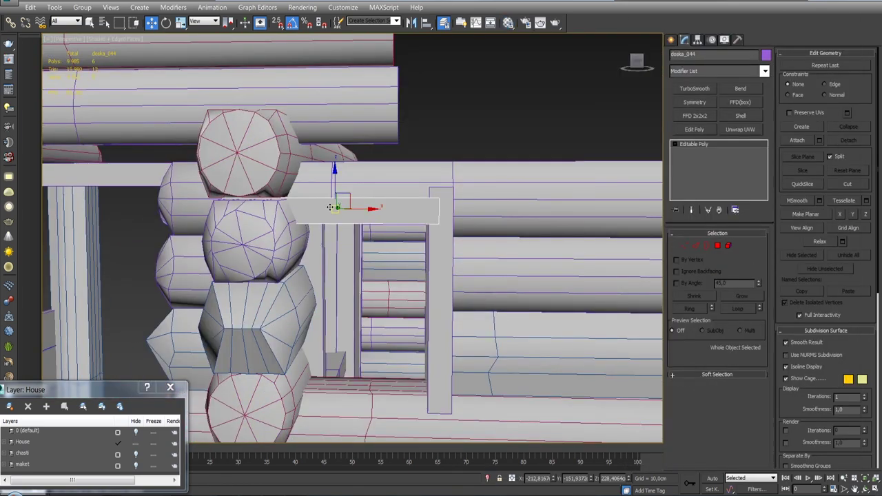
{"action": "key", "text": "2"}
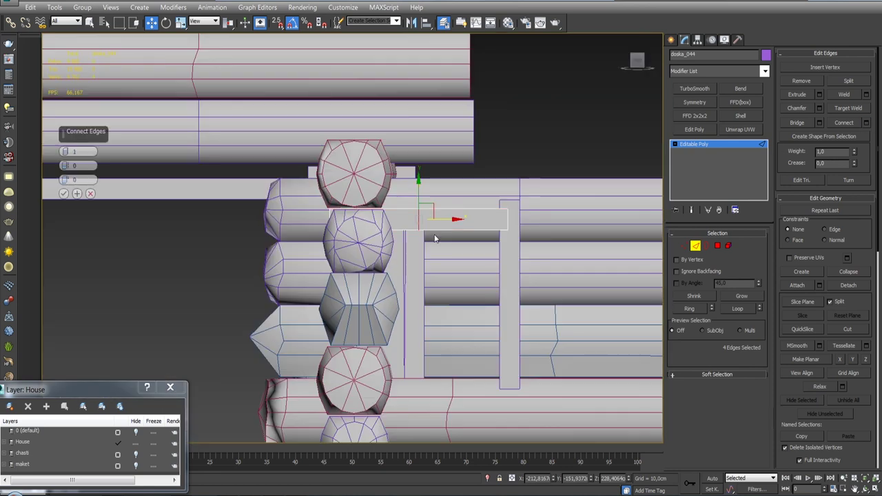
{"action": "key", "text": "4"}
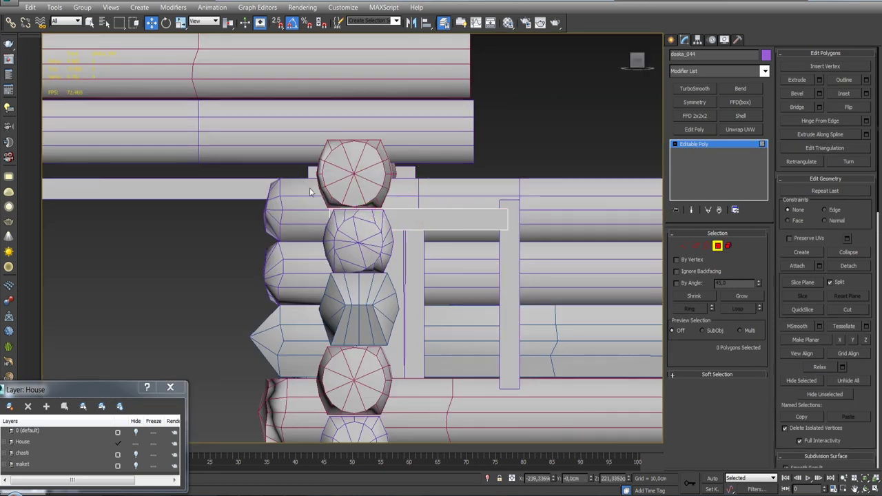
{"action": "key", "text": "4"}
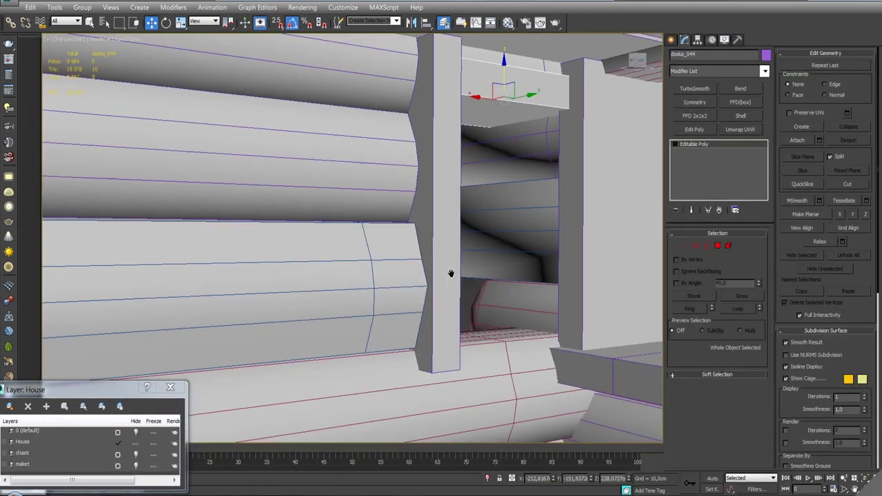
Step: Orbit and zoom out to a front view of the whole log house
{"action": "mouse_move", "coordinate": [451, 272]}
{"action": "middle_mouse_down", "text": "alt"}
{"action": "mouse_move", "coordinate": [434, 233]}
{"action": "mouse_move", "coordinate": [407, 325]}
{"action": "mouse_move", "coordinate": [400, 291]}
{"action": "mouse_move", "coordinate": [414, 276]}
{"action": "mouse_move", "coordinate": [419, 283]}
{"action": "middle_mouse_up", "text": "alt"}
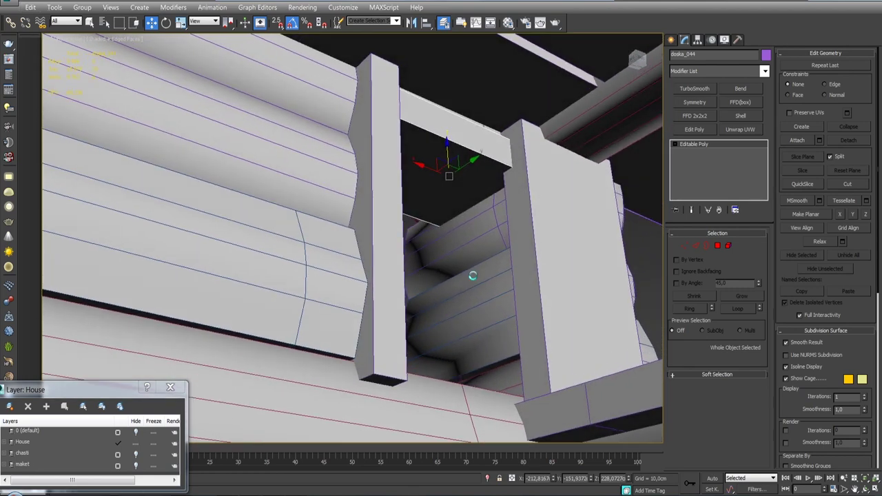
{"action": "scroll", "coordinate": [473, 275], "scroll_direction": "up", "scroll_amount": 2}
{"action": "scroll", "coordinate": [473, 275], "scroll_direction": "up", "scroll_amount": 3}
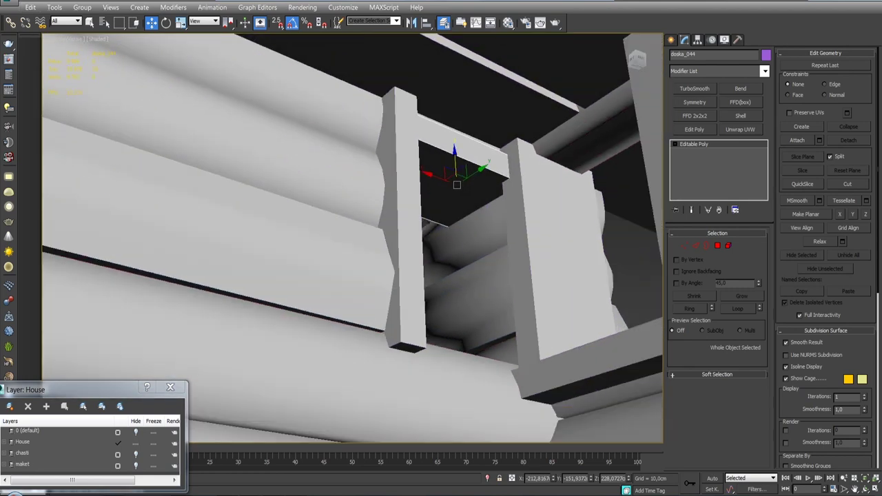
{"action": "scroll", "coordinate": [472, 275], "scroll_direction": "up", "scroll_amount": 5}
{"action": "scroll", "coordinate": [473, 275], "scroll_direction": "down", "scroll_amount": 4}
{"action": "scroll", "coordinate": [513, 357], "scroll_direction": "up", "scroll_amount": 4}
{"action": "scroll", "coordinate": [448, 291], "scroll_direction": "down", "scroll_amount": 4}
{"action": "scroll", "coordinate": [449, 291], "scroll_direction": "up", "scroll_amount": 4}
{"action": "scroll", "coordinate": [449, 291], "scroll_direction": "down", "scroll_amount": 4}
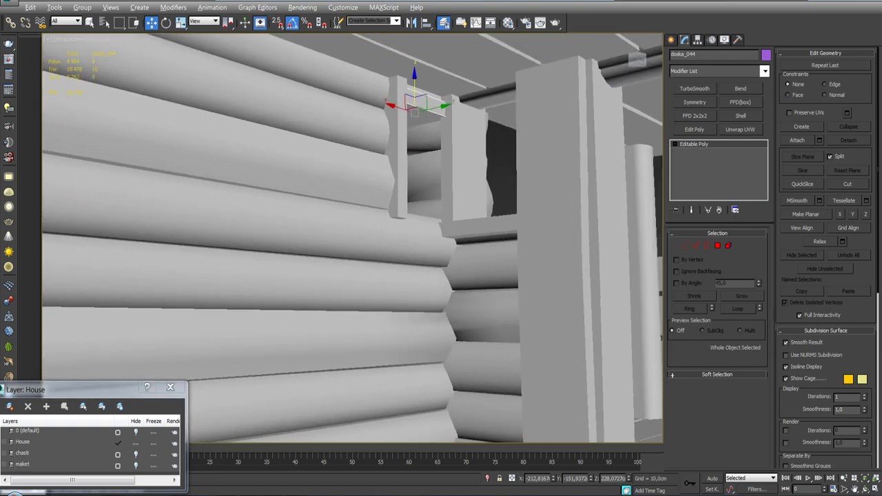
{"action": "mouse_move", "coordinate": [449, 291]}
{"action": "middle_mouse_down", "text": "alt"}
{"action": "mouse_move", "coordinate": [510, 331]}
{"action": "mouse_move", "coordinate": [557, 380]}
{"action": "middle_mouse_up", "text": "alt"}
{"action": "scroll", "coordinate": [557, 358], "scroll_direction": "down", "scroll_amount": 4}
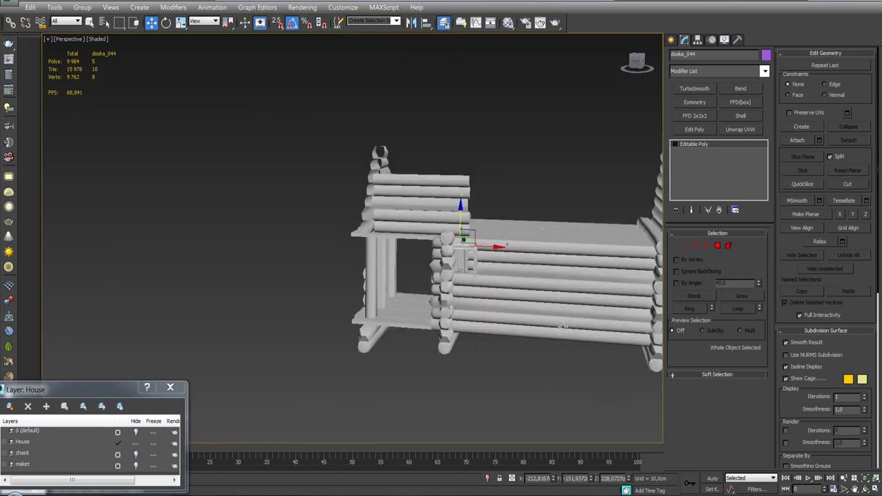
{"action": "scroll", "coordinate": [476, 310], "scroll_direction": "up", "scroll_amount": 1}
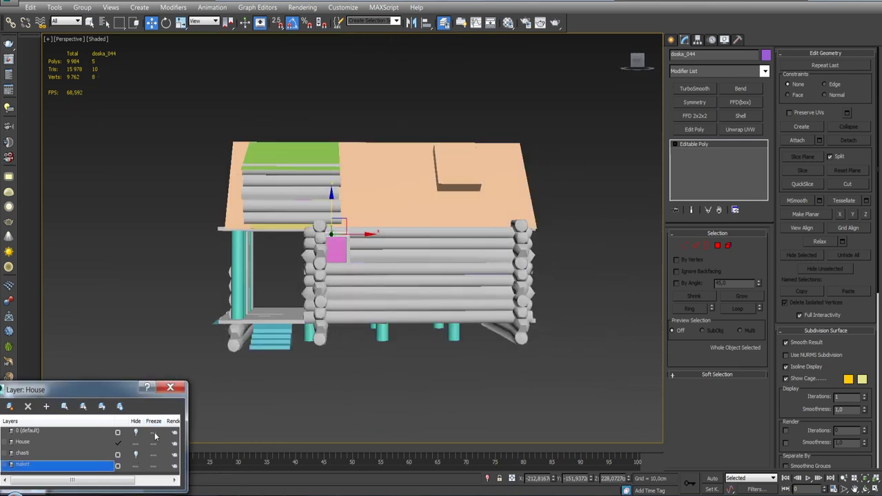
Step: Toggle layers so the maket mock-up shows and the coloured House model is hidden
{"action": "left_click", "coordinate": [135, 442]}
{"action": "mouse_move", "coordinate": [413, 310]}
{"action": "middle_mouse_down", "text": "alt"}
{"action": "mouse_move", "coordinate": [494, 329]}
{"action": "mouse_move", "coordinate": [395, 341]}
{"action": "middle_mouse_up", "text": "alt"}
{"action": "left_click", "coordinate": [441, 303]}
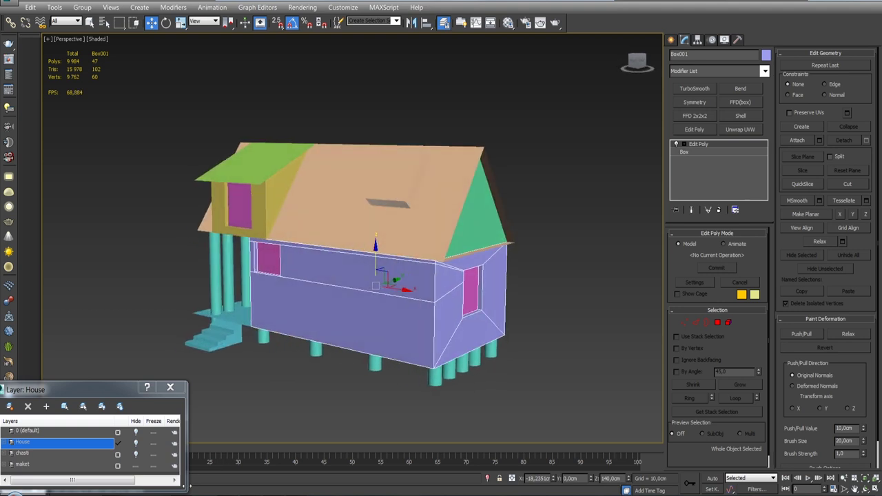
{"action": "left_click", "coordinate": [136, 445]}
{"action": "left_click", "coordinate": [138, 467]}
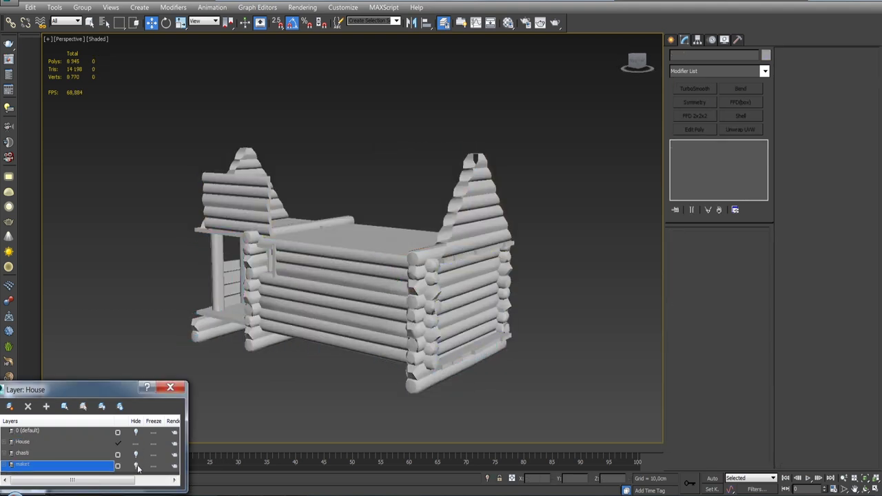
Step: Select the purple wall box and the logs around its window opening
{"action": "mouse_move", "coordinate": [455, 296]}
{"action": "middle_mouse_down", "text": "alt"}
{"action": "mouse_move", "coordinate": [343, 380]}
{"action": "mouse_move", "coordinate": [399, 315]}
{"action": "mouse_move", "coordinate": [466, 274]}
{"action": "mouse_move", "coordinate": [362, 276]}
{"action": "mouse_move", "coordinate": [433, 280]}
{"action": "middle_mouse_up", "text": "alt"}
{"action": "key", "text": "f"}
{"action": "key", "text": "l"}
{"action": "scroll", "coordinate": [466, 275], "scroll_direction": "up", "scroll_amount": 2}
{"action": "left_click", "coordinate": [468, 276]}
{"action": "scroll", "coordinate": [432, 281], "scroll_direction": "up", "scroll_amount": 3}
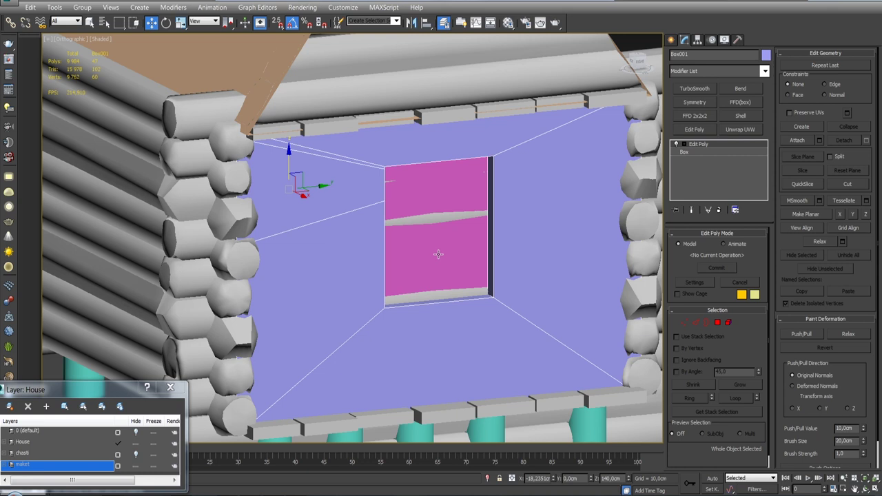
{"action": "scroll", "coordinate": [438, 255], "scroll_direction": "down", "scroll_amount": 3}
{"action": "left_click", "coordinate": [325, 306], "text": "ctrl"}
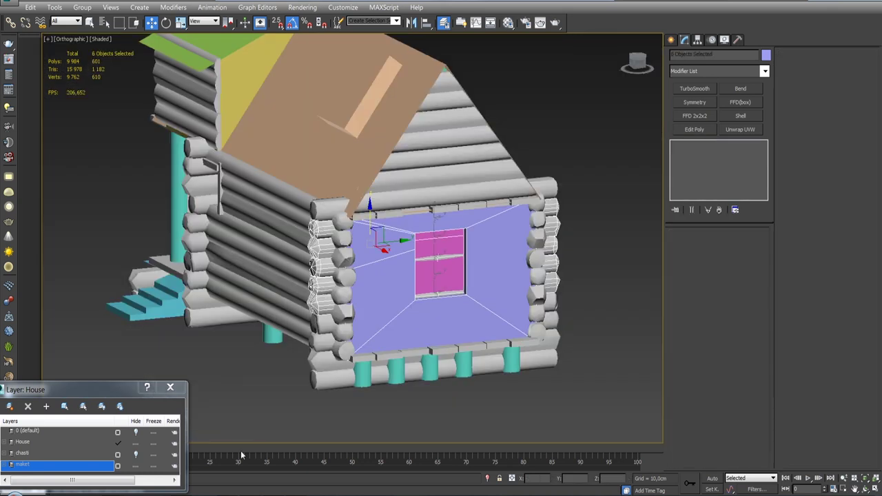
Step: Isolate the six selected objects and snap the view to Right
{"action": "left_click", "coordinate": [488, 478]}
{"action": "middle_click_drag", "start_coordinate": [449, 344], "coordinate": [423, 366], "text": "alt"}
{"action": "middle_click_drag", "start_coordinate": [578, 340], "coordinate": [567, 312], "text": "alt"}
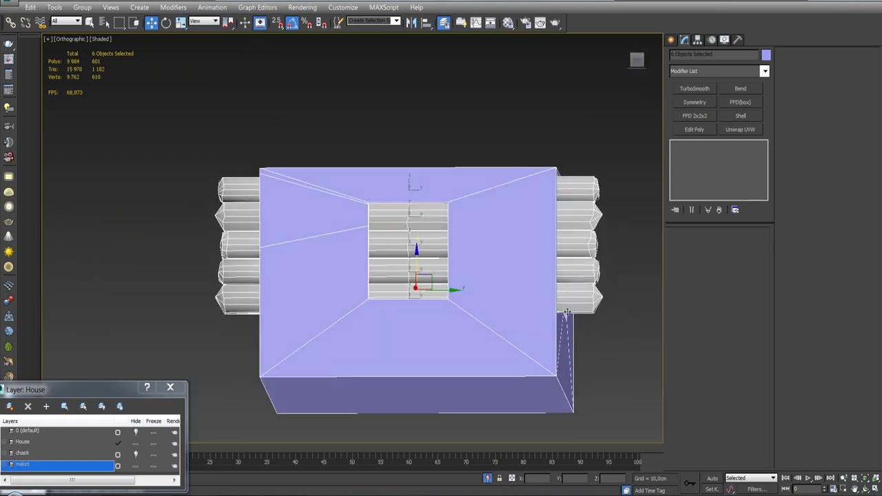
{"action": "left_click", "coordinate": [639, 61]}
Step: Select the window logs brevno_017 through brevno_019 crossing the opening
{"action": "left_click", "coordinate": [579, 207]}
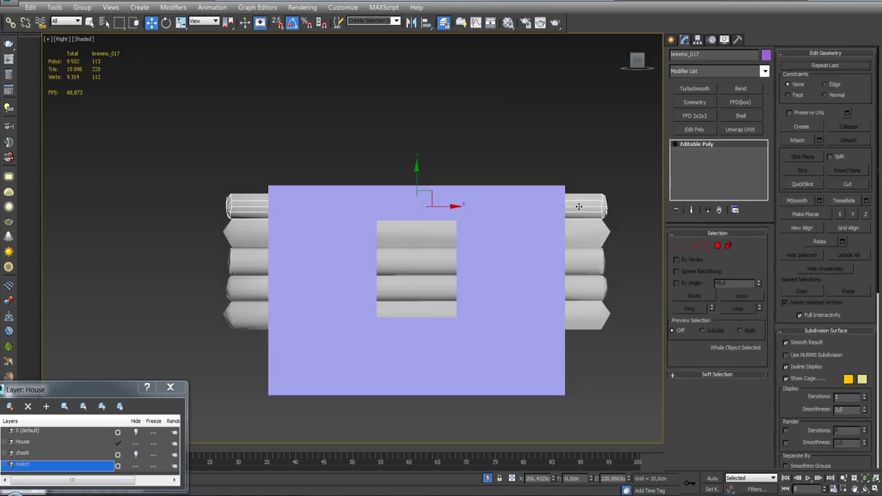
{"action": "key", "text": "ctrl+z"}
{"action": "key", "text": "ctrl+z"}
{"action": "key", "text": "ctrl+y"}
{"action": "key", "text": "ctrl+y"}
{"action": "left_click", "coordinate": [437, 304]}
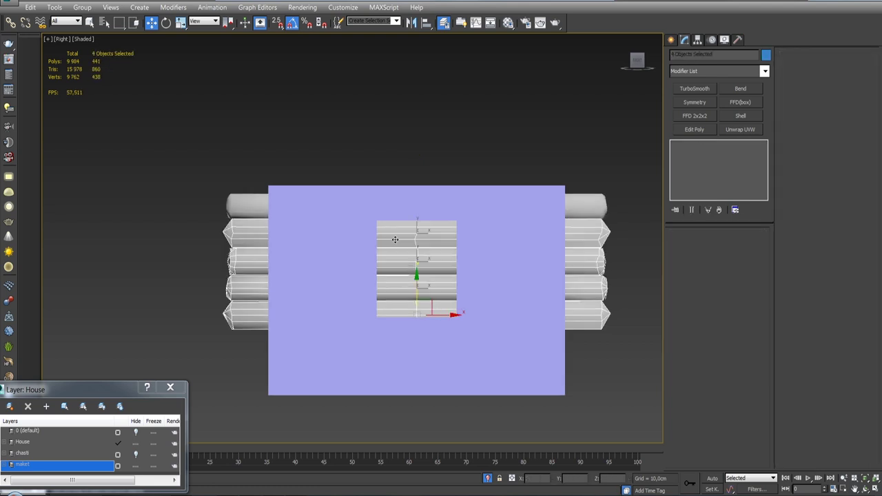
{"action": "middle_click_drag", "start_coordinate": [441, 293], "coordinate": [447, 284], "text": "alt"}
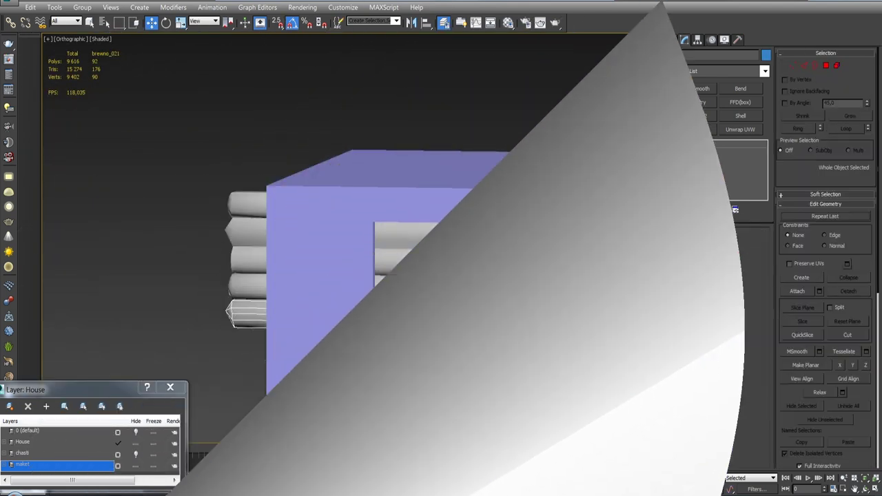
{"action": "key", "text": "ctrl+z"}
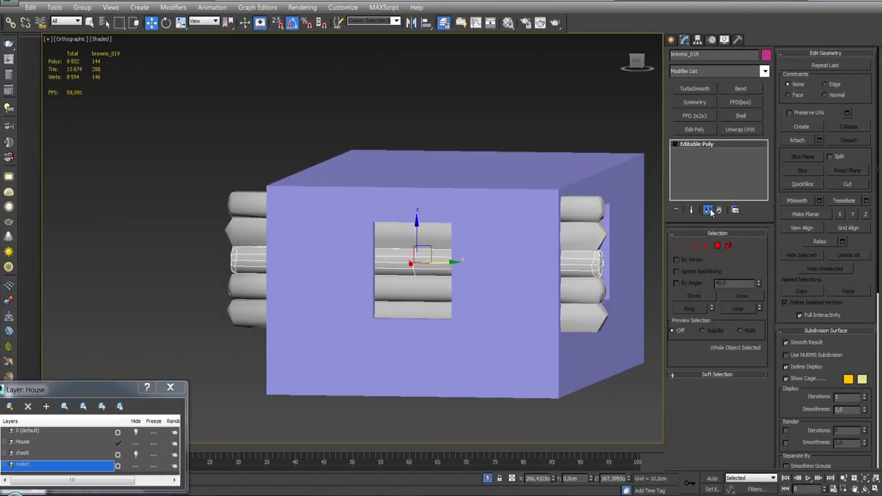
{"action": "left_click", "coordinate": [591, 237]}
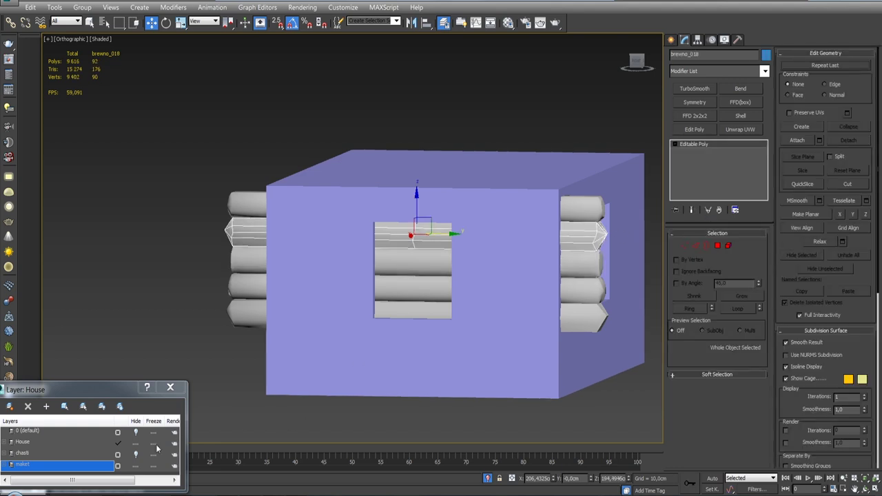
Step: Show the chasti layer, hide House, and group the four window logs as Group008
{"action": "left_click", "coordinate": [137, 456]}
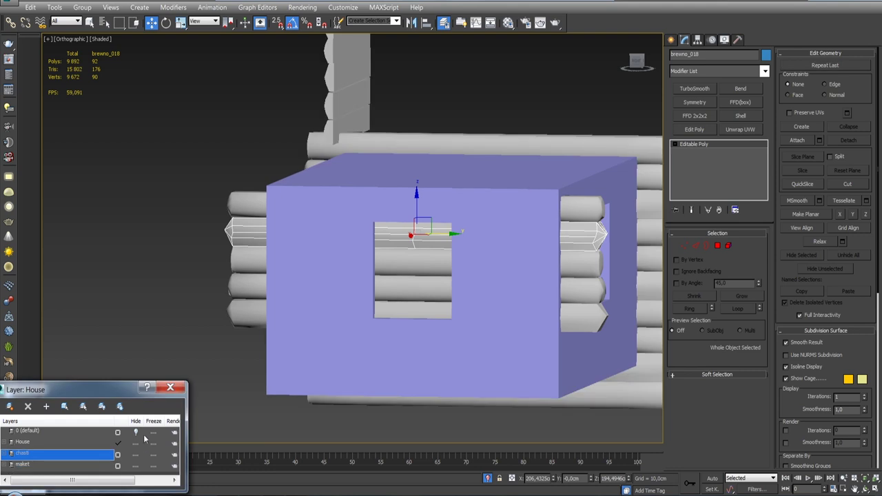
{"action": "left_click", "coordinate": [136, 442]}
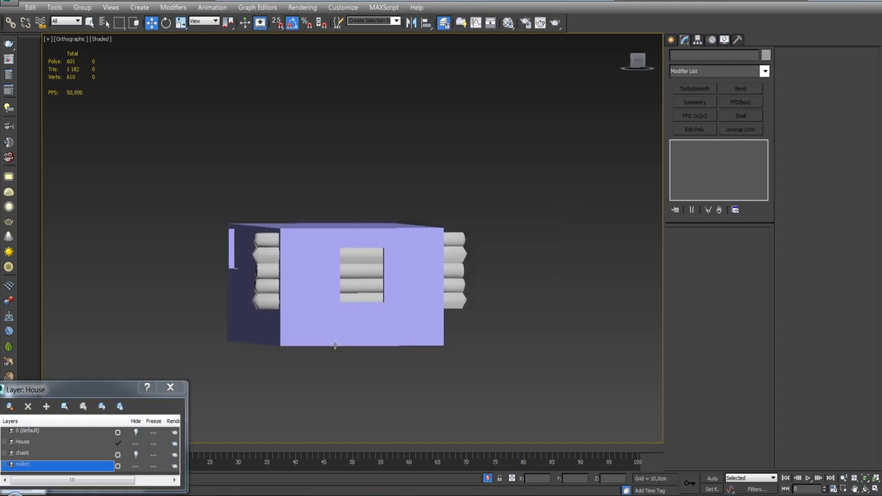
{"action": "left_click", "coordinate": [360, 285]}
{"action": "middle_click_drag", "start_coordinate": [359, 285], "coordinate": [348, 233], "text": "alt"}
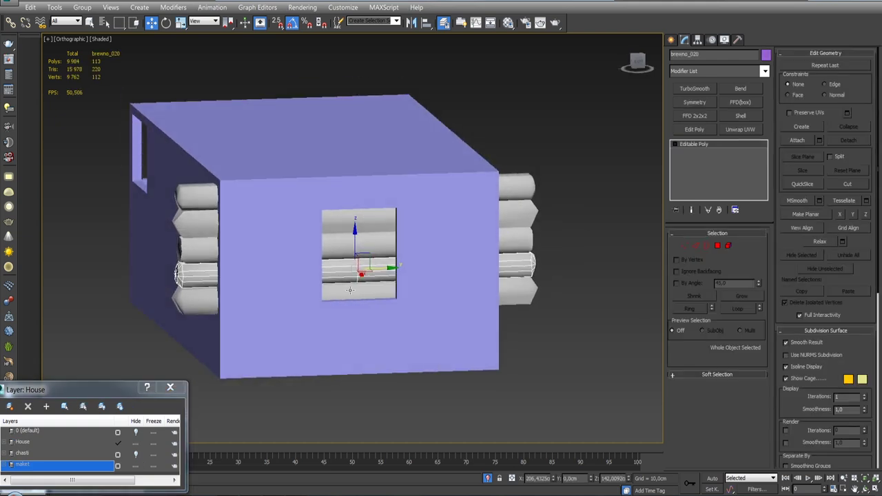
{"action": "left_click", "coordinate": [84, 7]}
{"action": "left_click", "coordinate": [93, 16]}
{"action": "key", "text": "Return"}
Step: Switch to the Right view and scroll the Modifier List toward Slice
{"action": "left_click", "coordinate": [637, 65]}
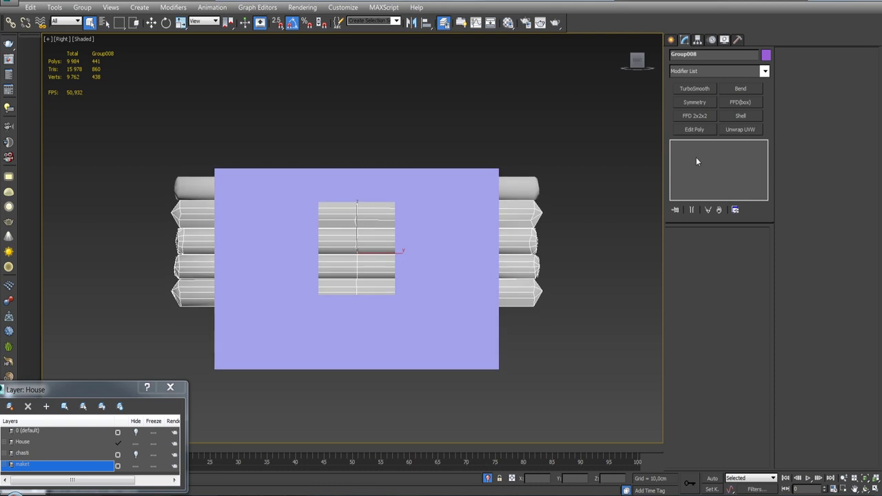
{"action": "left_click", "coordinate": [764, 71]}
{"action": "left_click_drag", "start_coordinate": [765, 184], "coordinate": [781, 417]}
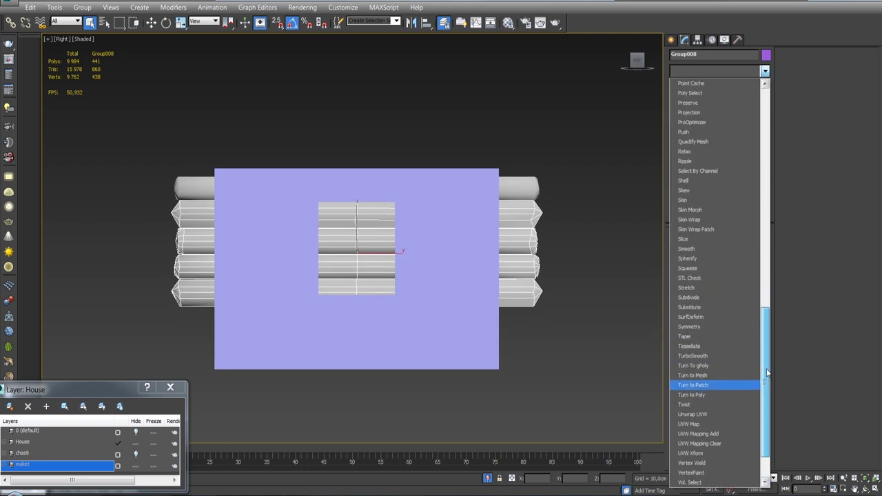
Step: Add a Slice modifier to Group008 and collapse it into the mesh
{"action": "left_click", "coordinate": [693, 278]}
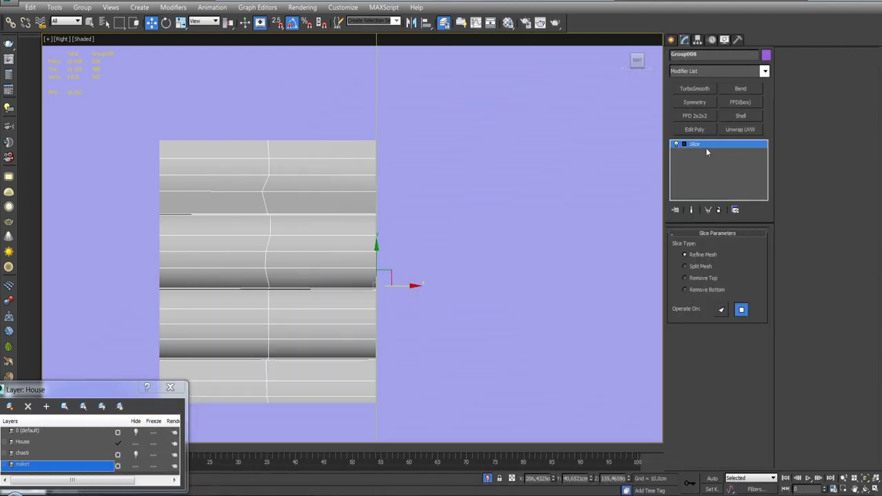
{"action": "right_click", "coordinate": [704, 147]}
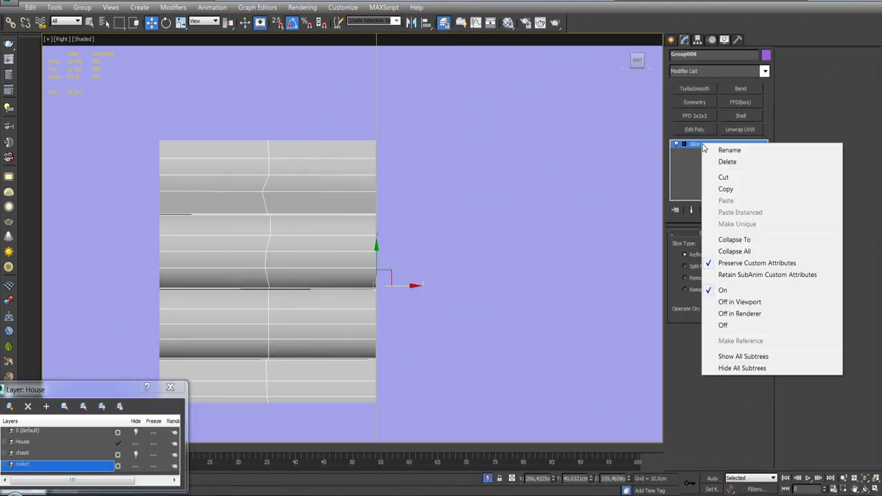
{"action": "left_click", "coordinate": [748, 242]}
Step: Add a second Slice modifier and rotate its plane into a vertical cut at the window edge
{"action": "left_click", "coordinate": [766, 71]}
{"action": "scroll", "coordinate": [730, 311], "scroll_direction": "down", "scroll_amount": 5}
{"action": "scroll", "coordinate": [731, 324], "scroll_direction": "down", "scroll_amount": 5}
{"action": "scroll", "coordinate": [730, 337], "scroll_direction": "down", "scroll_amount": 5}
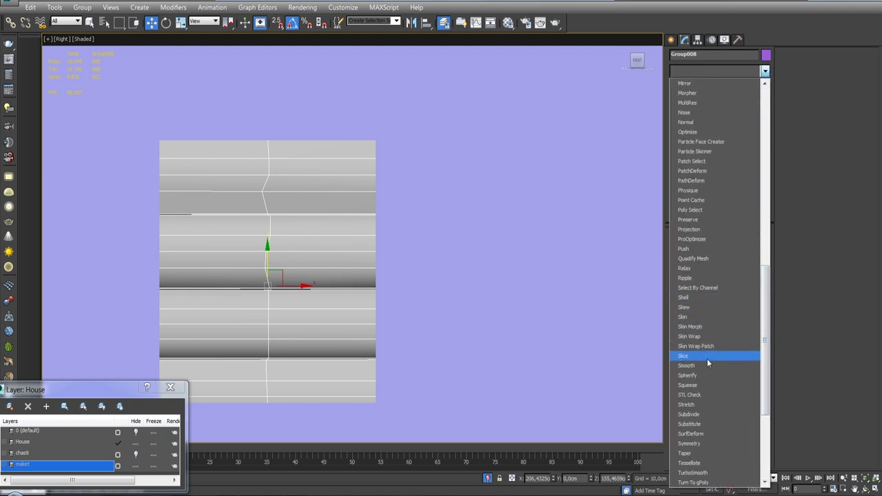
{"action": "scroll", "coordinate": [708, 360], "scroll_direction": "down", "scroll_amount": 2}
{"action": "left_click", "coordinate": [695, 299]}
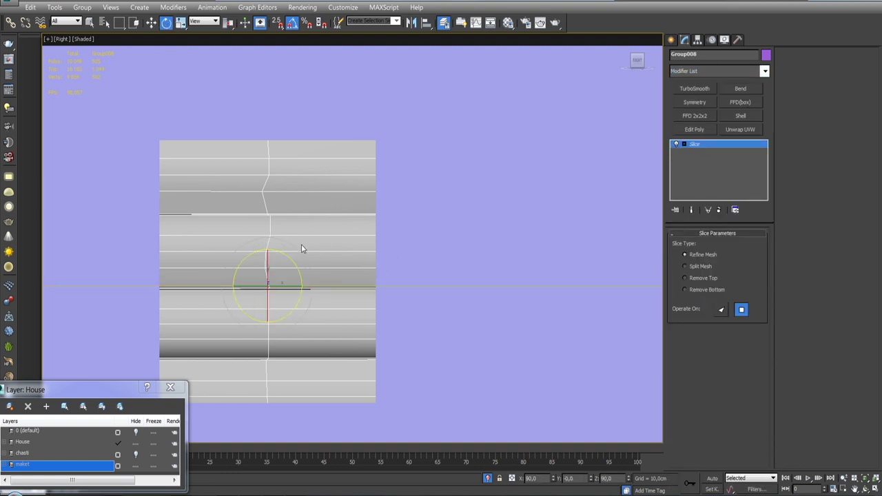
{"action": "left_click_drag", "start_coordinate": [286, 256], "coordinate": [385, 292]}
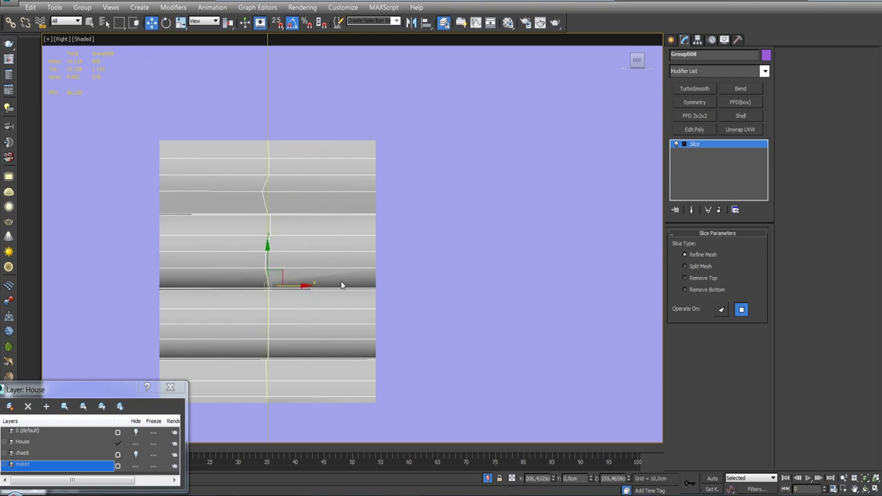
Step: Collapse the second Slice cut permanently into the logs' geometry
{"action": "scroll", "coordinate": [341, 285], "scroll_direction": "down", "scroll_amount": 3}
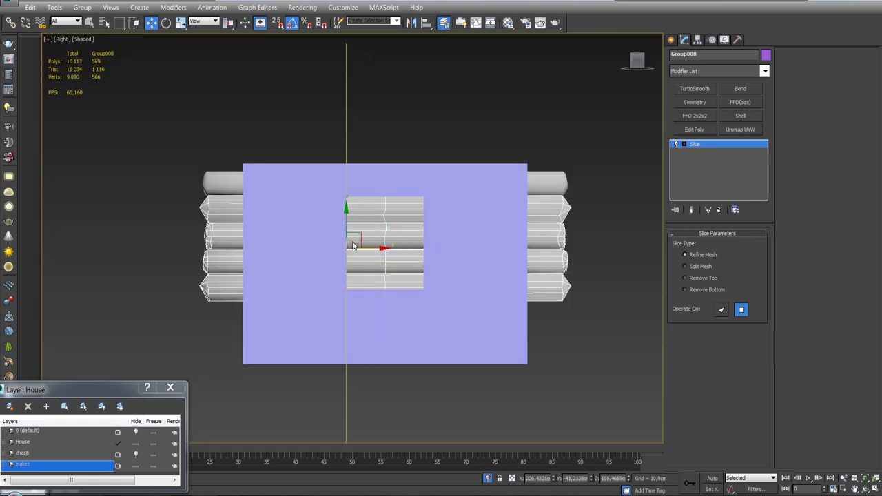
{"action": "scroll", "coordinate": [352, 246], "scroll_direction": "up", "scroll_amount": 5}
{"action": "right_click", "coordinate": [707, 144]}
{"action": "left_click", "coordinate": [700, 161]}
{"action": "scroll", "coordinate": [586, 275], "scroll_direction": "down", "scroll_amount": 3}
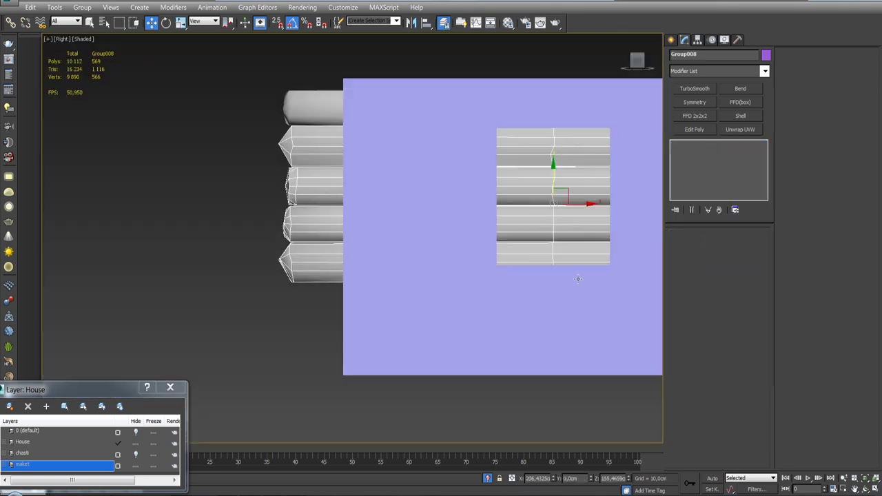
{"action": "scroll", "coordinate": [582, 275], "scroll_direction": "down", "scroll_amount": 2}
{"action": "scroll", "coordinate": [570, 282], "scroll_direction": "up", "scroll_amount": 4}
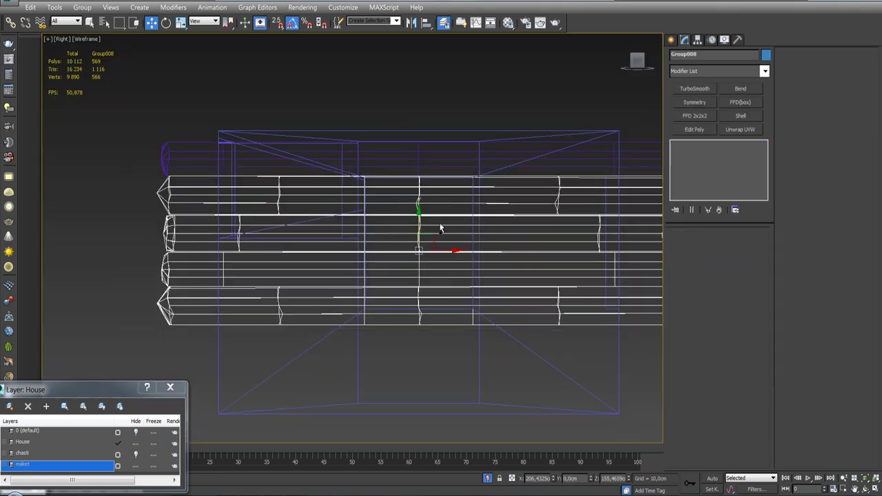
Step: Ungroup the logs and delete the top log's faces inside the window opening
{"action": "left_click", "coordinate": [82, 7]}
{"action": "left_click", "coordinate": [94, 33]}
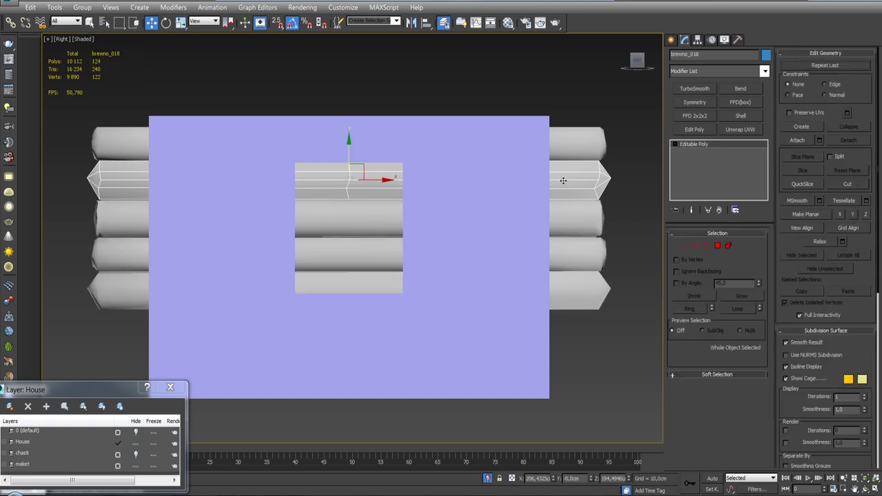
{"action": "key", "text": "4"}
{"action": "mouse_move", "coordinate": [451, 246]}
{"action": "middle_mouse_down", "text": "alt"}
{"action": "mouse_move", "coordinate": [378, 213]}
{"action": "mouse_move", "coordinate": [380, 196]}
{"action": "middle_mouse_up", "text": "alt"}
{"action": "left_click", "coordinate": [381, 195]}
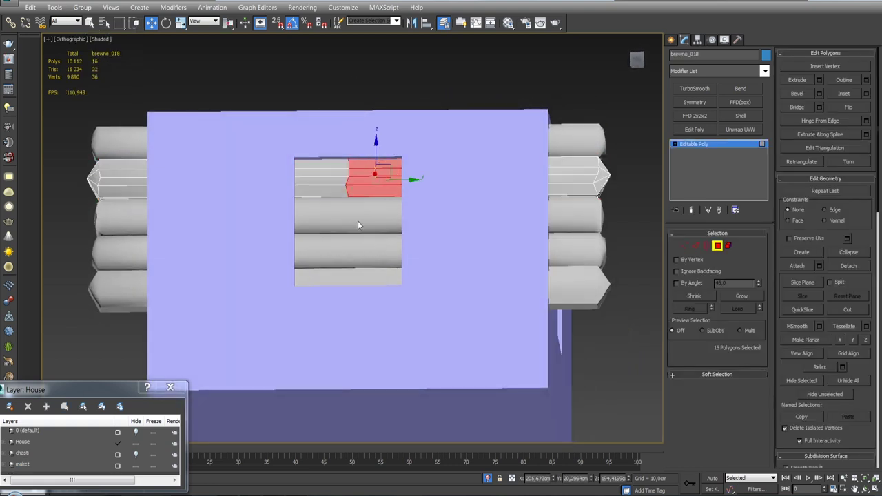
{"action": "key", "text": "alt+l"}
{"action": "key", "text": "Delete"}
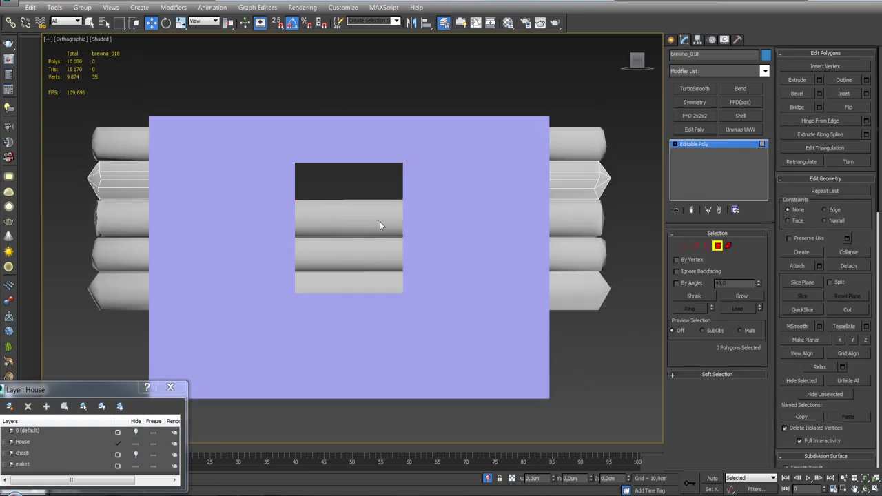
{"action": "left_click", "coordinate": [718, 246]}
Step: Delete the window sections of the next two logs down
{"action": "left_click", "coordinate": [380, 222]}
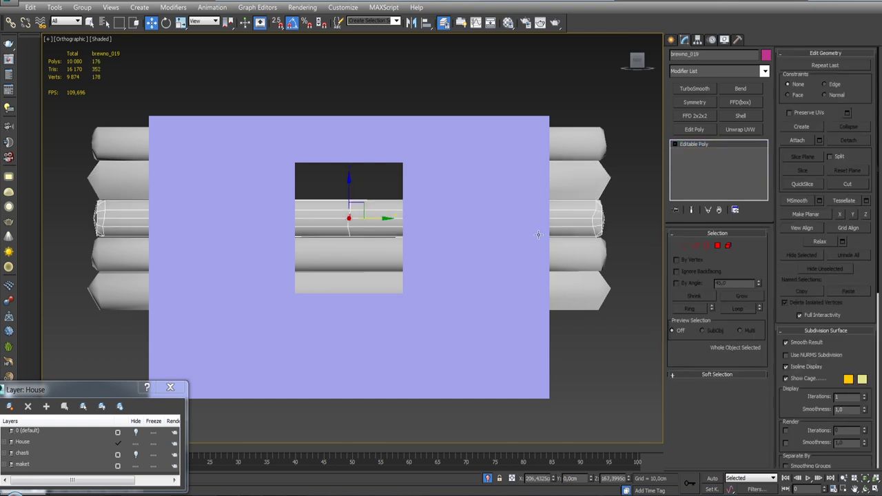
{"action": "left_click", "coordinate": [719, 246]}
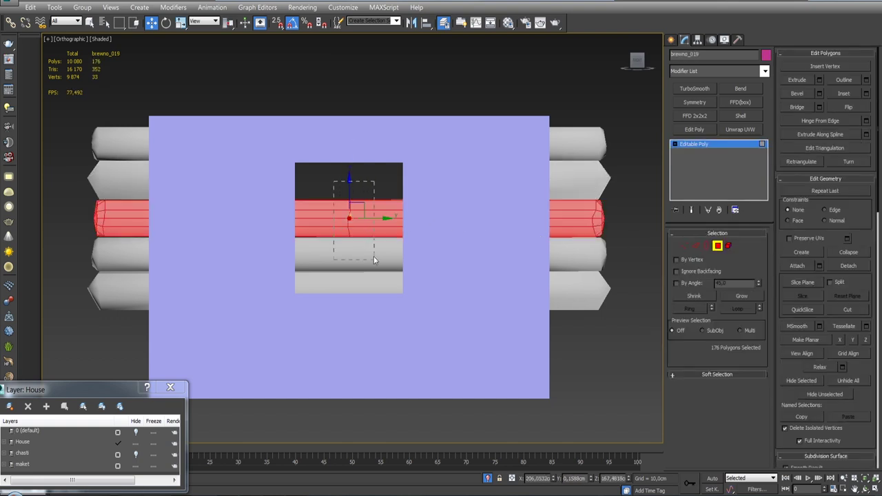
{"action": "key", "text": "Delete"}
{"action": "left_click", "coordinate": [717, 246]}
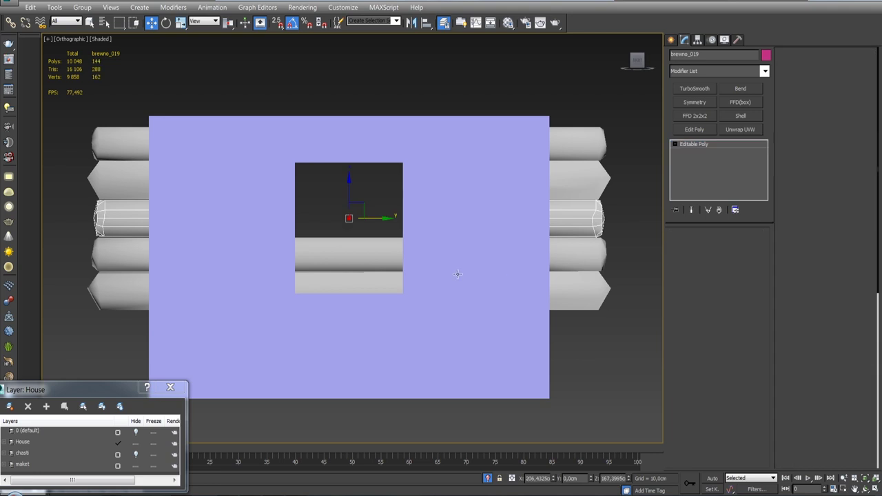
{"action": "left_click", "coordinate": [509, 248]}
{"action": "left_click", "coordinate": [717, 246]}
{"action": "left_click_drag", "start_coordinate": [340, 211], "coordinate": [380, 290]}
{"action": "key", "text": "Delete"}
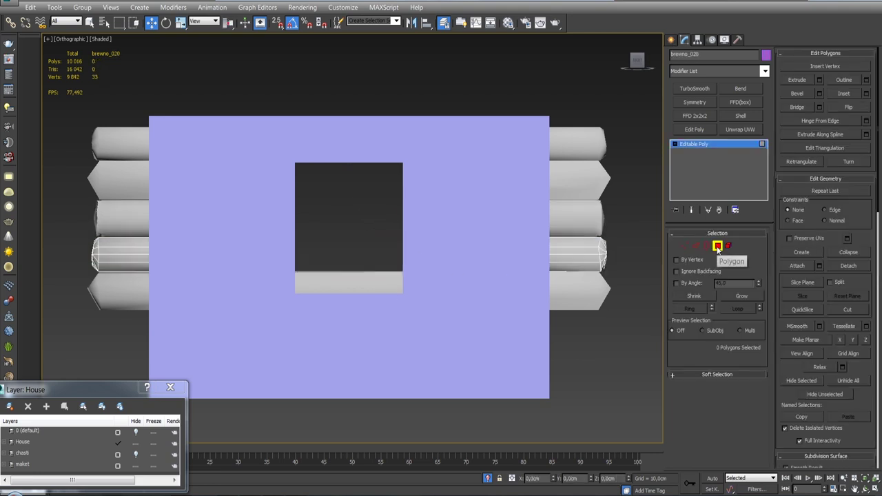
{"action": "left_click", "coordinate": [718, 246]}
Step: Clear the bottom log's faces across the window width, then hide the purple maket layer
{"action": "left_click", "coordinate": [508, 289]}
{"action": "left_click", "coordinate": [717, 246]}
{"action": "left_click_drag", "start_coordinate": [341, 262], "coordinate": [386, 333]}
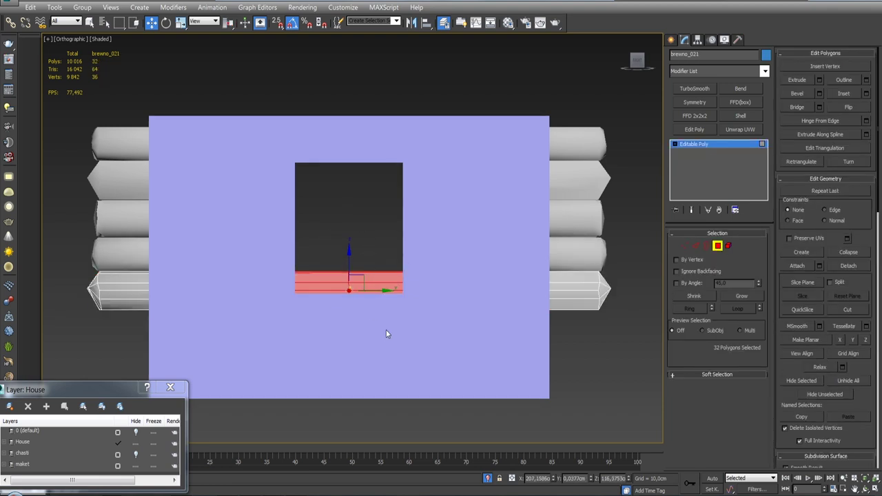
{"action": "mouse_move", "coordinate": [386, 334]}
{"action": "middle_mouse_down", "text": "alt"}
{"action": "mouse_move", "coordinate": [413, 245]}
{"action": "mouse_move", "coordinate": [368, 228]}
{"action": "mouse_move", "coordinate": [414, 264]}
{"action": "mouse_move", "coordinate": [386, 268]}
{"action": "mouse_move", "coordinate": [413, 252]}
{"action": "middle_mouse_up", "text": "alt"}
{"action": "key", "text": "r"}
{"action": "key", "text": "F3"}
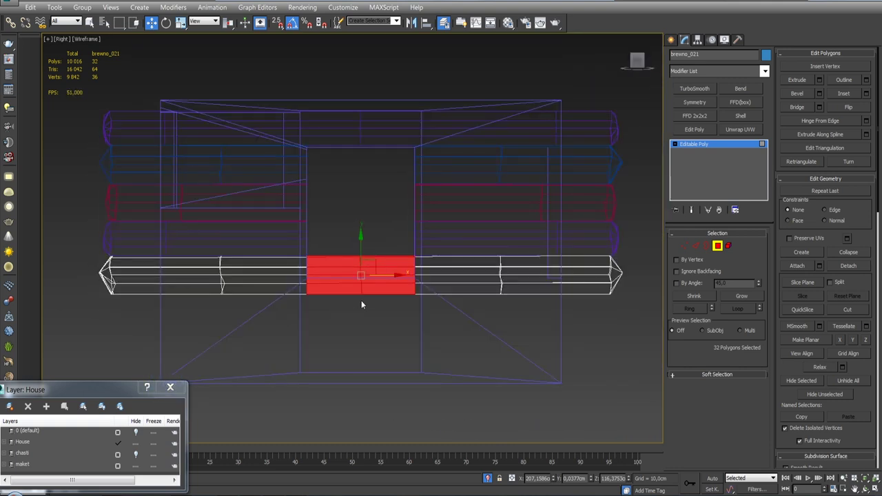
{"action": "scroll", "coordinate": [362, 301], "scroll_direction": "up", "scroll_amount": 3}
{"action": "left_click_drag", "start_coordinate": [323, 157], "coordinate": [336, 224]}
{"action": "left_click_drag", "start_coordinate": [393, 244], "coordinate": [403, 244]}
{"action": "left_click", "coordinate": [465, 244]}
{"action": "key", "text": "4"}
{"action": "mouse_move", "coordinate": [465, 244]}
{"action": "middle_mouse_down", "text": "alt"}
{"action": "mouse_move", "coordinate": [412, 248]}
{"action": "mouse_move", "coordinate": [486, 297]}
{"action": "middle_mouse_up", "text": "alt"}
{"action": "key", "text": "F3"}
{"action": "left_click", "coordinate": [136, 466]}
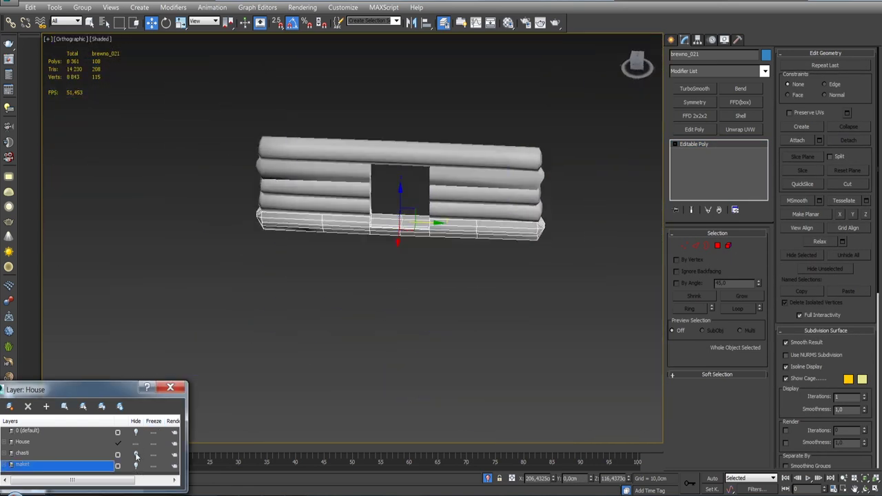
Step: Frame the whole log house from the side and select the two boards at the small side window
{"action": "middle_click_drag", "start_coordinate": [452, 413], "coordinate": [444, 366], "text": "alt"}
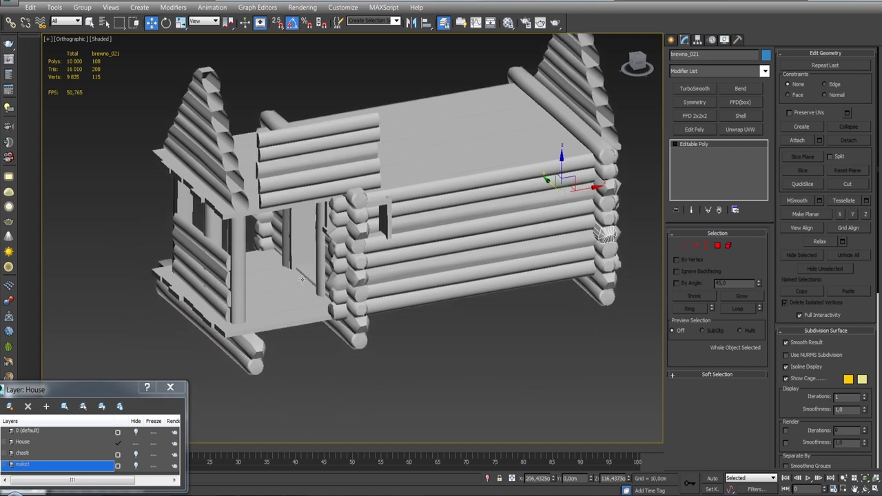
{"action": "scroll", "coordinate": [256, 278], "scroll_direction": "up", "scroll_amount": 3}
{"action": "scroll", "coordinate": [231, 280], "scroll_direction": "up", "scroll_amount": 2}
{"action": "middle_click_drag", "start_coordinate": [230, 279], "coordinate": [289, 276], "text": "alt"}
{"action": "scroll", "coordinate": [290, 275], "scroll_direction": "up", "scroll_amount": 3}
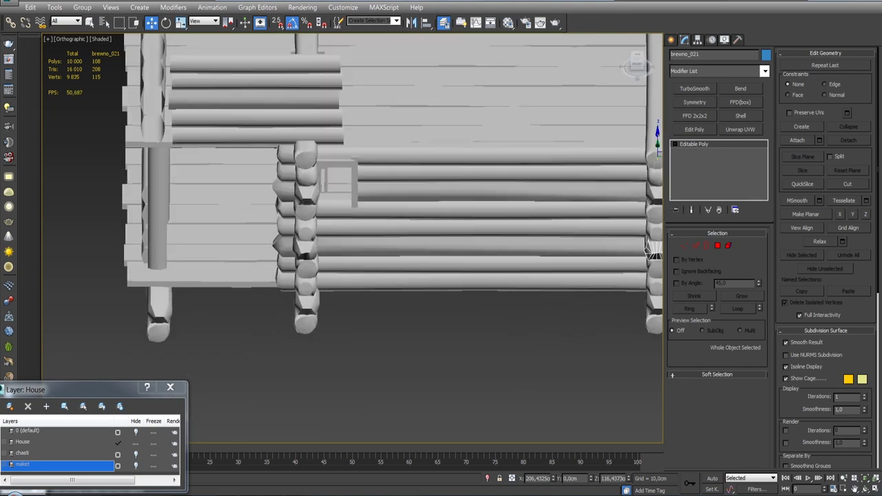
{"action": "scroll", "coordinate": [290, 276], "scroll_direction": "up", "scroll_amount": 2}
{"action": "mouse_move", "coordinate": [237, 302]}
{"action": "middle_mouse_down", "text": "alt"}
{"action": "mouse_move", "coordinate": [229, 290]}
{"action": "mouse_move", "coordinate": [252, 241]}
{"action": "middle_mouse_up", "text": "alt"}
{"action": "left_click", "coordinate": [231, 283], "text": "ctrl"}
{"action": "scroll", "coordinate": [247, 251], "scroll_direction": "down", "scroll_amount": 5}
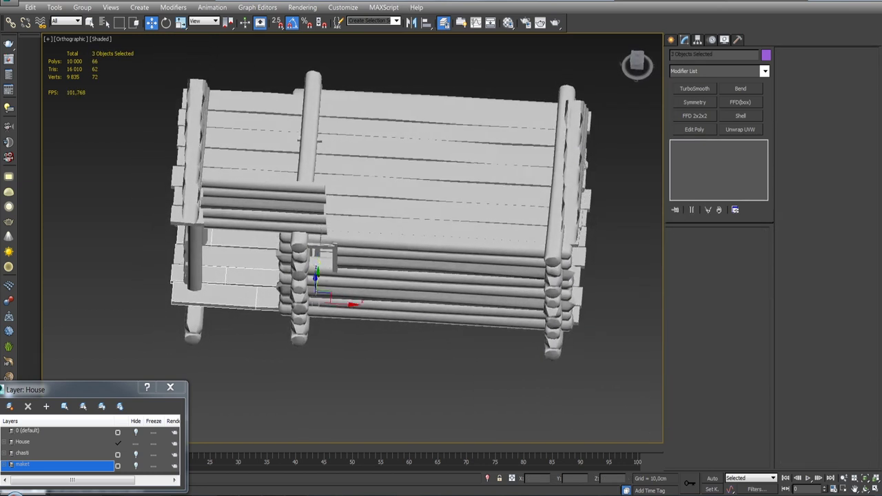
Step: Clone the selected boards as one copy beside the house and stand them upright
{"action": "middle_click_drag", "start_coordinate": [317, 276], "coordinate": [324, 268], "text": "alt"}
{"action": "left_click_drag", "start_coordinate": [331, 300], "coordinate": [552, 256], "text": "shift"}
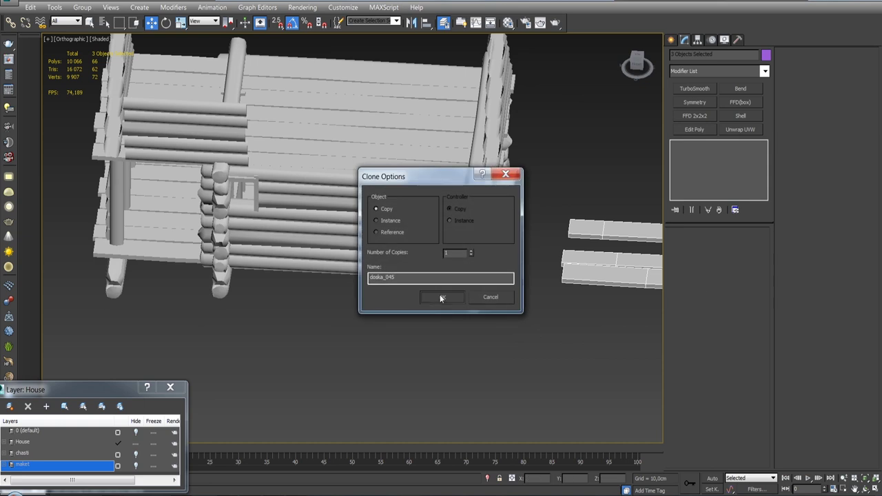
{"action": "left_click", "coordinate": [440, 294]}
{"action": "middle_click_drag", "start_coordinate": [440, 295], "coordinate": [426, 244], "text": "alt"}
{"action": "key", "text": "e"}
{"action": "left_click_drag", "start_coordinate": [426, 244], "coordinate": [457, 321]}
Step: Select the window's logs and boards and isolate them
{"action": "middle_click_drag", "start_coordinate": [459, 325], "coordinate": [416, 342], "text": "alt"}
{"action": "key", "text": "w"}
{"action": "left_click", "coordinate": [416, 342]}
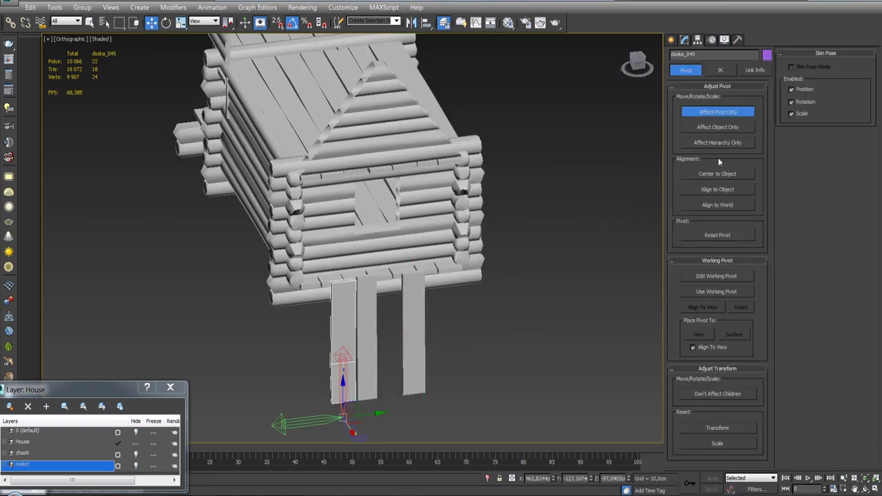
{"action": "middle_click_drag", "start_coordinate": [416, 289], "coordinate": [393, 287], "text": "alt"}
{"action": "left_click", "coordinate": [392, 286]}
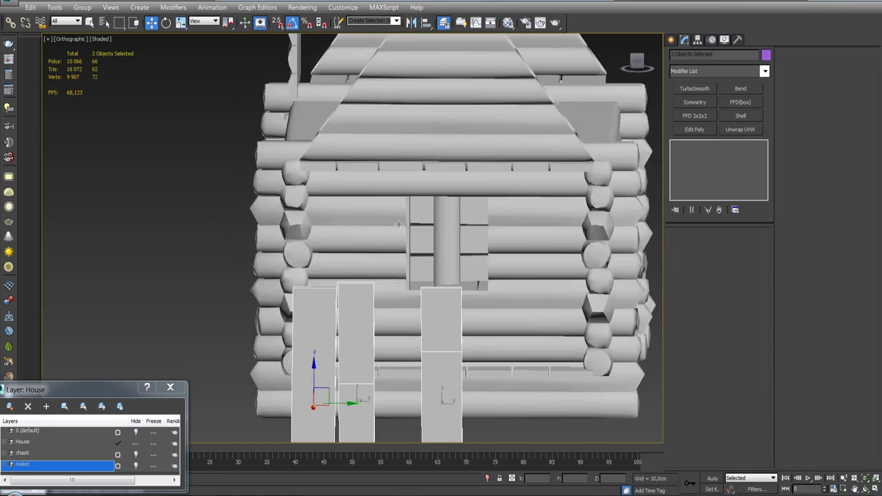
{"action": "key", "text": "alt+q"}
{"action": "middle_click_drag", "start_coordinate": [439, 413], "coordinate": [492, 322], "text": "alt"}
Step: Move a board into the window opening and rotate it to lie flat
{"action": "left_click", "coordinate": [417, 324]}
{"action": "mouse_move", "coordinate": [418, 324]}
{"action": "middle_mouse_down", "text": "alt"}
{"action": "mouse_move", "coordinate": [356, 135]}
{"action": "mouse_move", "coordinate": [264, 188]}
{"action": "mouse_move", "coordinate": [291, 238]}
{"action": "middle_mouse_up", "text": "alt"}
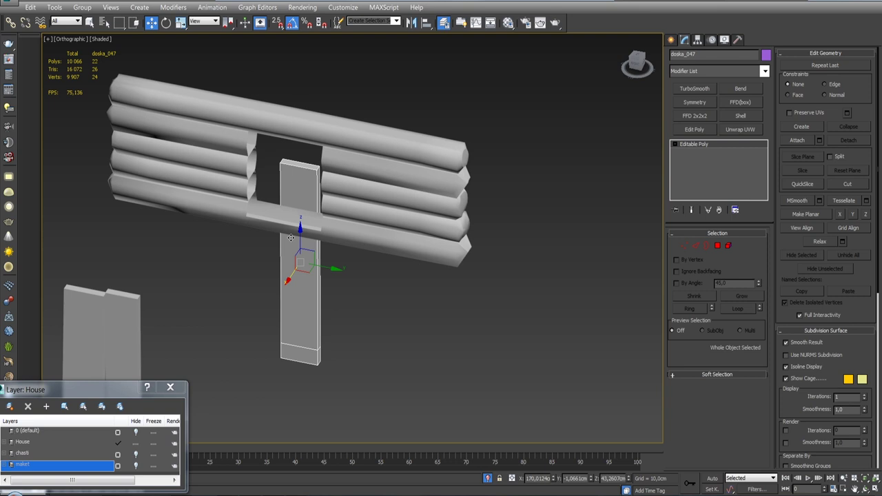
{"action": "scroll", "coordinate": [291, 237], "scroll_direction": "down", "scroll_amount": 3}
{"action": "scroll", "coordinate": [242, 219], "scroll_direction": "up", "scroll_amount": 3}
{"action": "mouse_move", "coordinate": [262, 212]}
{"action": "middle_mouse_down", "text": "alt"}
{"action": "mouse_move", "coordinate": [241, 219]}
{"action": "mouse_move", "coordinate": [233, 252]}
{"action": "middle_mouse_up", "text": "alt"}
{"action": "scroll", "coordinate": [240, 220], "scroll_direction": "down", "scroll_amount": 3}
{"action": "left_click_drag", "start_coordinate": [232, 252], "coordinate": [290, 253]}
{"action": "mouse_move", "coordinate": [235, 261]}
{"action": "middle_mouse_down", "text": "alt"}
{"action": "mouse_move", "coordinate": [265, 215]}
{"action": "mouse_move", "coordinate": [158, 227]}
{"action": "middle_mouse_up", "text": "alt"}
{"action": "mouse_move", "coordinate": [158, 227]}
{"action": "left_mouse_down"}
{"action": "mouse_move", "coordinate": [259, 207]}
{"action": "mouse_move", "coordinate": [252, 122]}
{"action": "left_mouse_up"}
{"action": "scroll", "coordinate": [258, 207], "scroll_direction": "up", "scroll_amount": 3}
{"action": "key", "text": "e"}
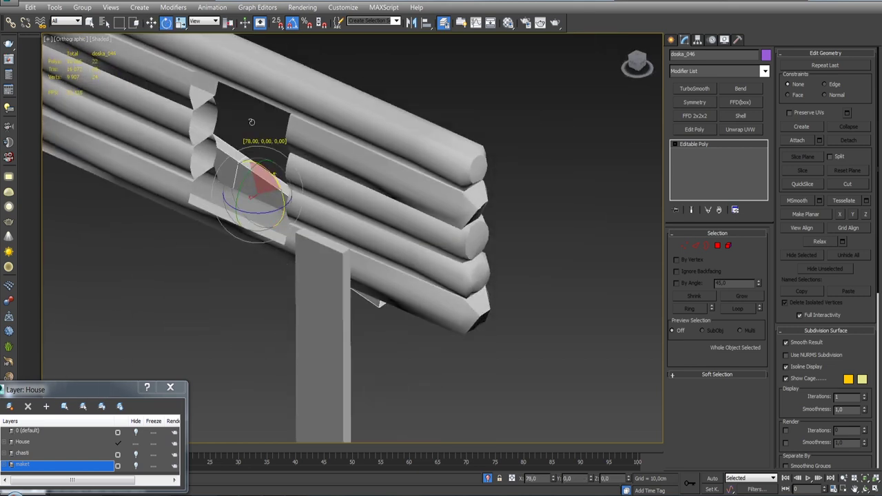
{"action": "left_click_drag", "start_coordinate": [246, 178], "coordinate": [299, 109]}
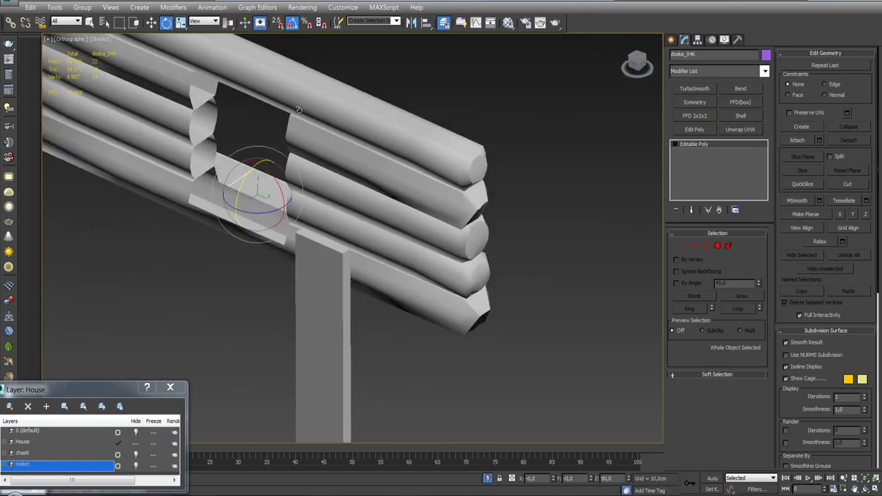
Step: Align the board to log brewno_021 so it sits under the opening
{"action": "key", "text": "w"}
{"action": "key", "text": "v"}
{"action": "key", "text": "r"}
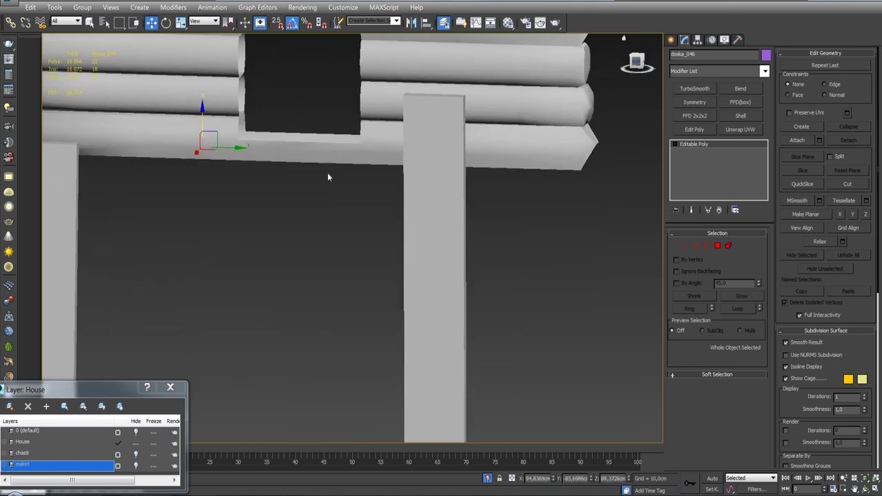
{"action": "scroll", "coordinate": [327, 173], "scroll_direction": "down", "scroll_amount": 2}
{"action": "middle_click_drag", "start_coordinate": [295, 206], "coordinate": [324, 173], "text": "alt"}
{"action": "key", "text": "alt+a"}
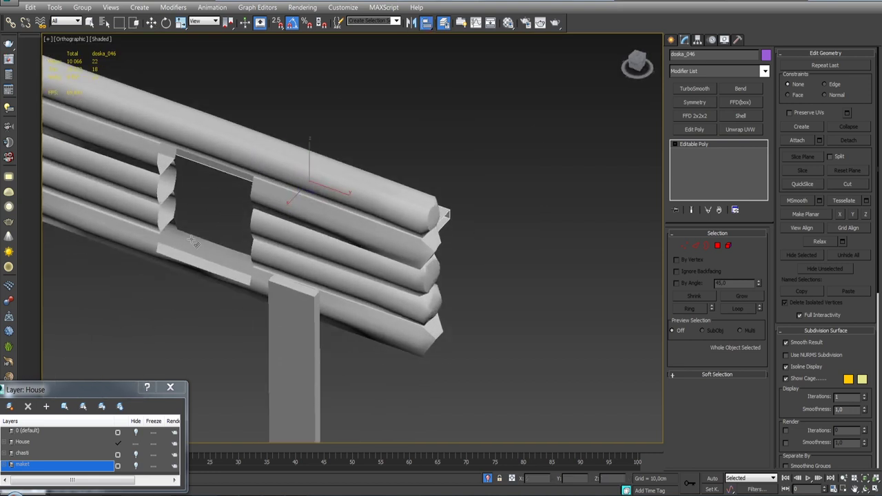
{"action": "left_click", "coordinate": [320, 176]}
{"action": "left_click", "coordinate": [747, 367]}
{"action": "middle_click_drag", "start_coordinate": [228, 248], "coordinate": [215, 221], "text": "alt"}
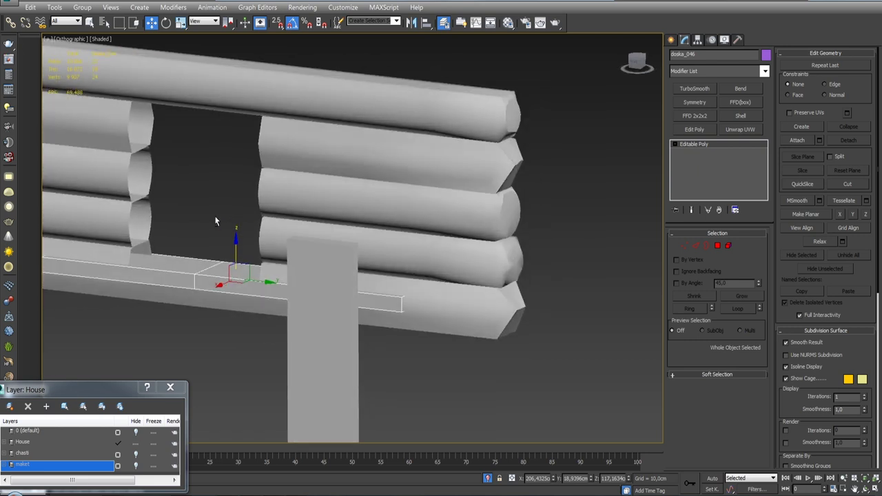
{"action": "scroll", "coordinate": [218, 204], "scroll_direction": "down", "scroll_amount": 2}
{"action": "scroll", "coordinate": [220, 187], "scroll_direction": "down", "scroll_amount": 3}
{"action": "scroll", "coordinate": [310, 228], "scroll_direction": "down", "scroll_amount": 3}
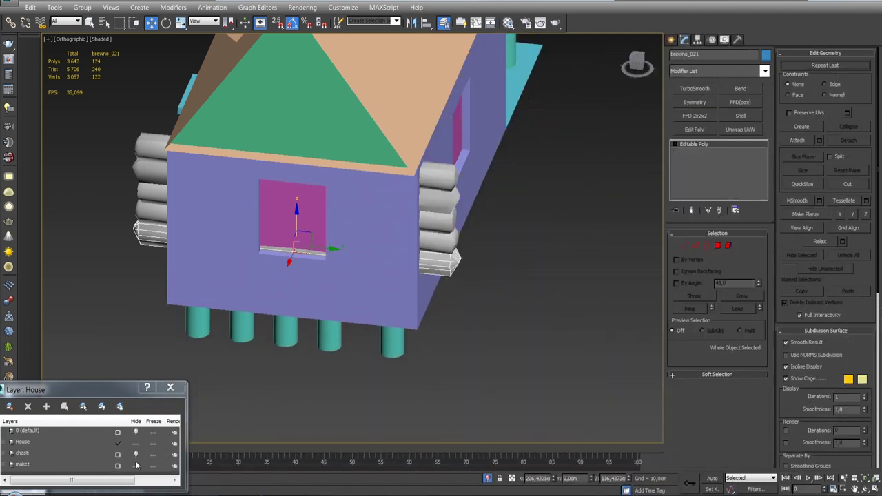
Step: Select the wall's five pieces, exit isolation, and orbit around the whole log house
{"action": "scroll", "coordinate": [316, 329], "scroll_direction": "up", "scroll_amount": 4}
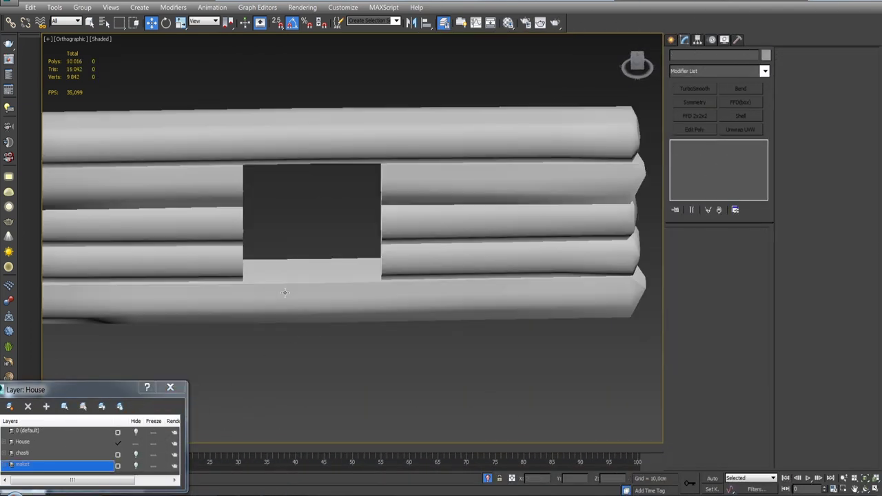
{"action": "middle_click_drag", "start_coordinate": [290, 295], "coordinate": [474, 202], "text": "alt"}
{"action": "scroll", "coordinate": [290, 293], "scroll_direction": "down", "scroll_amount": 5}
{"action": "left_click_drag", "start_coordinate": [338, 319], "coordinate": [337, 318]}
{"action": "middle_click_drag", "start_coordinate": [337, 319], "coordinate": [328, 298], "text": "alt"}
{"action": "left_click", "coordinate": [488, 479]}
{"action": "mouse_move", "coordinate": [442, 345]}
{"action": "middle_mouse_down", "text": "alt"}
{"action": "mouse_move", "coordinate": [499, 348]}
{"action": "mouse_move", "coordinate": [339, 333]}
{"action": "mouse_move", "coordinate": [354, 338]}
{"action": "middle_mouse_up", "text": "alt"}
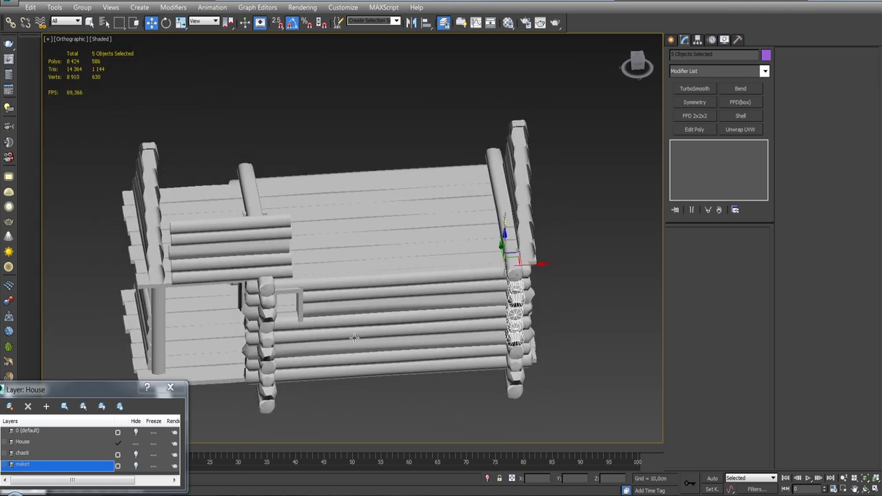
{"action": "mouse_move", "coordinate": [209, 350]}
{"action": "middle_mouse_down", "text": "alt"}
{"action": "mouse_move", "coordinate": [186, 349]}
{"action": "mouse_move", "coordinate": [134, 302]}
{"action": "mouse_move", "coordinate": [103, 287]}
{"action": "mouse_move", "coordinate": [69, 258]}
{"action": "mouse_move", "coordinate": [69, 244]}
{"action": "mouse_move", "coordinate": [55, 262]}
{"action": "mouse_move", "coordinate": [76, 301]}
{"action": "middle_mouse_up", "text": "alt"}
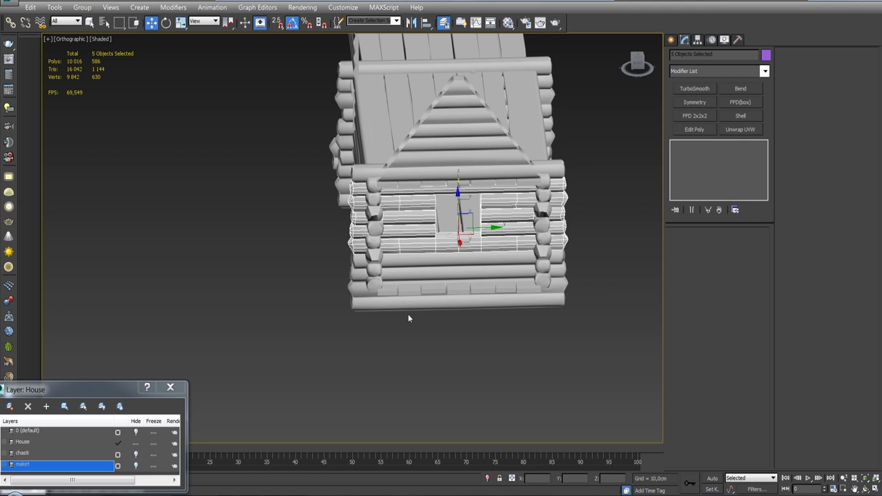
{"action": "mouse_move", "coordinate": [437, 212]}
{"action": "middle_mouse_down", "text": "alt"}
{"action": "mouse_move", "coordinate": [483, 218]}
{"action": "mouse_move", "coordinate": [462, 215]}
{"action": "mouse_move", "coordinate": [476, 206]}
{"action": "mouse_move", "coordinate": [455, 214]}
{"action": "mouse_move", "coordinate": [419, 244]}
{"action": "mouse_move", "coordinate": [288, 230]}
{"action": "middle_mouse_up", "text": "alt"}
{"action": "scroll", "coordinate": [441, 207], "scroll_direction": "up", "scroll_amount": 3}
{"action": "scroll", "coordinate": [441, 207], "scroll_direction": "up", "scroll_amount": 3}
Step: Clone the board and stand the copy upright, rotated -89° with Affect Pivot Only
{"action": "left_click_drag", "start_coordinate": [288, 231], "coordinate": [585, 258], "text": "shift"}
{"action": "key", "text": "Return"}
{"action": "middle_click_drag", "start_coordinate": [585, 258], "coordinate": [687, 57], "text": "alt"}
{"action": "left_click", "coordinate": [698, 39]}
{"action": "left_click", "coordinate": [715, 116]}
{"action": "left_click", "coordinate": [685, 40]}
{"action": "key", "text": "e"}
{"action": "mouse_move", "coordinate": [442, 228]}
{"action": "left_mouse_down"}
{"action": "mouse_move", "coordinate": [490, 237]}
{"action": "mouse_move", "coordinate": [473, 276]}
{"action": "left_mouse_up"}
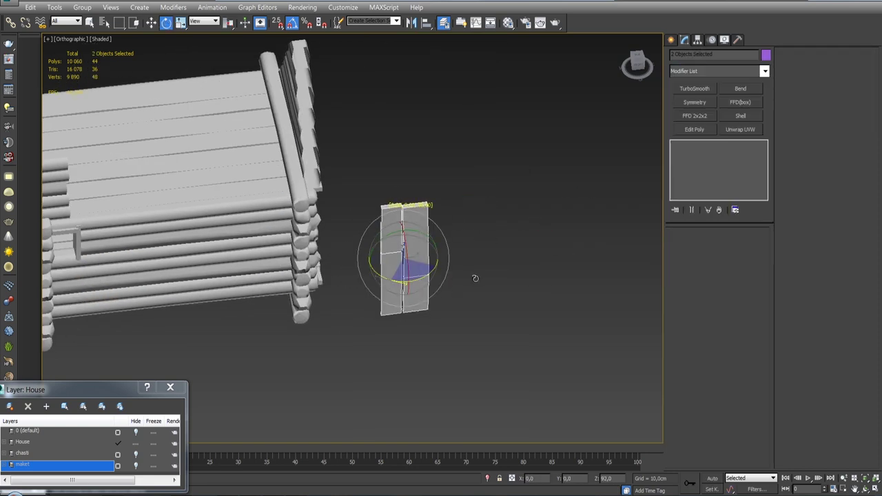
{"action": "key", "text": "w"}
Step: Move doska_046 into the window opening, align it to the log, and slide it left
{"action": "middle_click_drag", "start_coordinate": [475, 278], "coordinate": [381, 233], "text": "alt"}
{"action": "left_click", "coordinate": [386, 260]}
{"action": "left_click_drag", "start_coordinate": [386, 260], "coordinate": [517, 187]}
{"action": "scroll", "coordinate": [563, 199], "scroll_direction": "up", "scroll_amount": 3}
{"action": "scroll", "coordinate": [563, 198], "scroll_direction": "down", "scroll_amount": 3}
{"action": "middle_click_drag", "start_coordinate": [563, 199], "coordinate": [510, 207], "text": "alt"}
{"action": "key", "text": "alt+a"}
{"action": "left_click", "coordinate": [511, 206]}
{"action": "key", "text": "Return"}
{"action": "scroll", "coordinate": [531, 306], "scroll_direction": "up", "scroll_amount": 3}
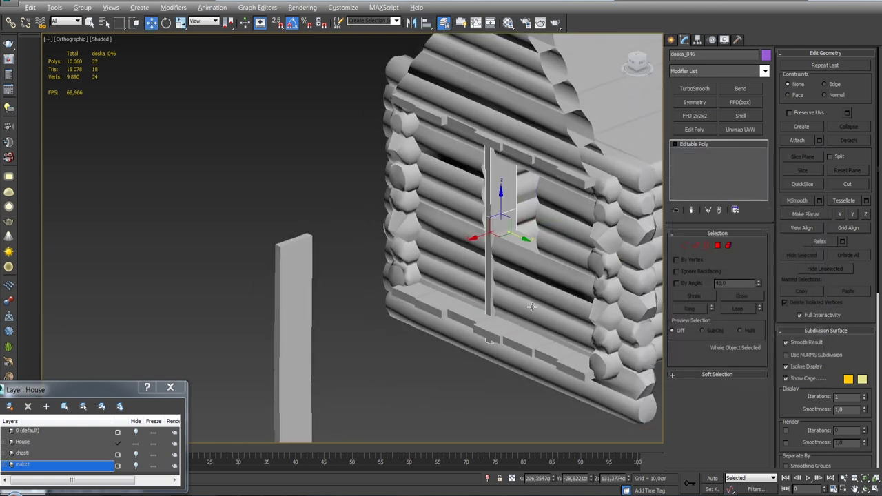
{"action": "middle_click_drag", "start_coordinate": [531, 307], "coordinate": [536, 229], "text": "alt"}
{"action": "left_click_drag", "start_coordinate": [536, 229], "coordinate": [511, 228]}
Step: Align the second upright board doska_045 into the other side of the opening
{"action": "left_click", "coordinate": [303, 310]}
{"action": "mouse_move", "coordinate": [371, 290]}
{"action": "middle_mouse_down", "text": "alt"}
{"action": "mouse_move", "coordinate": [365, 308]}
{"action": "mouse_move", "coordinate": [386, 296]}
{"action": "middle_mouse_up", "text": "alt"}
{"action": "key", "text": "alt+a"}
{"action": "left_click", "coordinate": [514, 138]}
{"action": "key", "text": "Return"}
{"action": "middle_click_drag", "start_coordinate": [510, 207], "coordinate": [497, 193], "text": "alt"}
{"action": "scroll", "coordinate": [506, 196], "scroll_direction": "up", "scroll_amount": 3}
{"action": "scroll", "coordinate": [506, 197], "scroll_direction": "up", "scroll_amount": 2}
Step: Select both vertical jamb boards together
{"action": "left_click", "coordinate": [375, 206]}
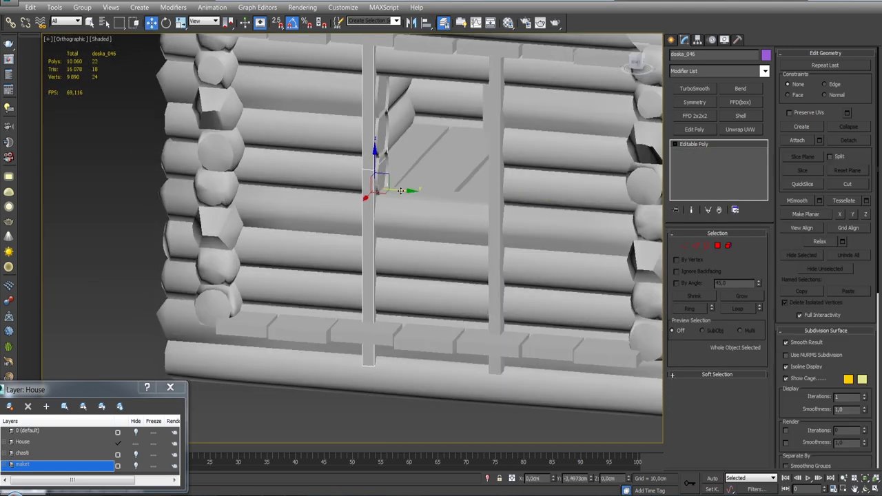
{"action": "middle_click_drag", "start_coordinate": [403, 223], "coordinate": [414, 207], "text": "alt"}
{"action": "left_click", "coordinate": [473, 207], "text": "ctrl"}
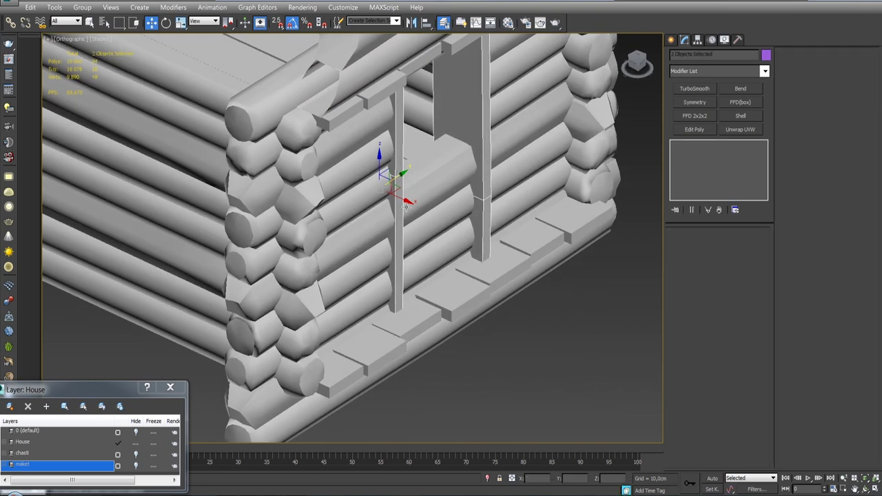
{"action": "mouse_move", "coordinate": [473, 207]}
{"action": "middle_mouse_down", "text": "alt"}
{"action": "mouse_move", "coordinate": [425, 175]}
{"action": "mouse_move", "coordinate": [458, 204]}
{"action": "middle_mouse_up", "text": "alt"}
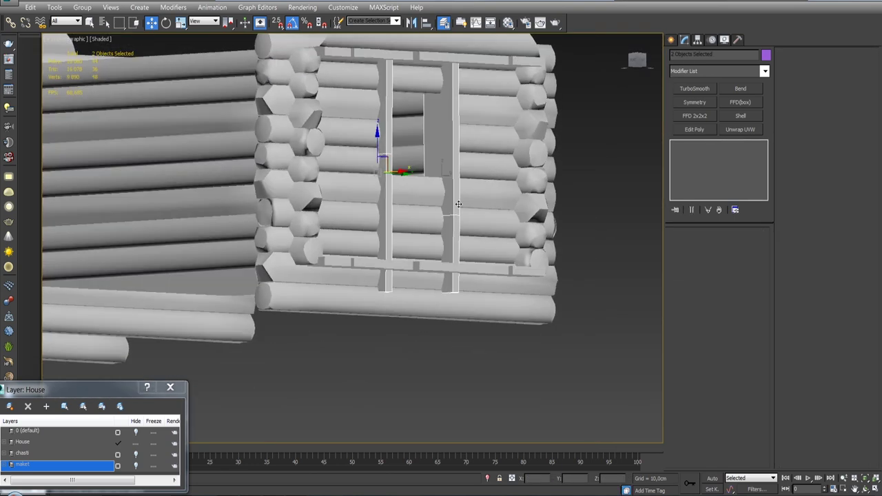
{"action": "scroll", "coordinate": [458, 204], "scroll_direction": "down", "scroll_amount": 5}
{"action": "middle_click_drag", "start_coordinate": [458, 204], "coordinate": [428, 193], "text": "alt"}
Step: Attach jamb boards doska_045 and doska_046 into a single object
{"action": "scroll", "coordinate": [428, 193], "scroll_direction": "up", "scroll_amount": 5}
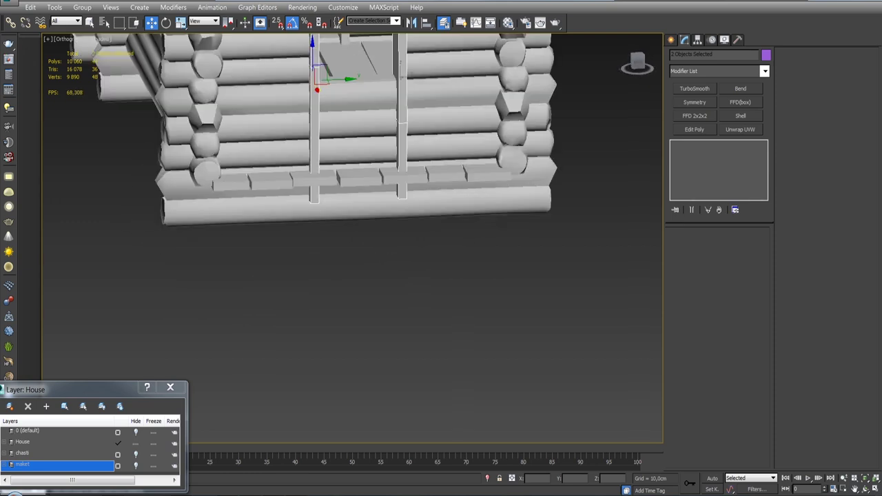
{"action": "scroll", "coordinate": [375, 254], "scroll_direction": "up", "scroll_amount": 3}
{"action": "middle_click_drag", "start_coordinate": [375, 254], "coordinate": [444, 162], "text": "alt"}
{"action": "middle_click_drag", "start_coordinate": [309, 235], "coordinate": [333, 351], "text": "alt"}
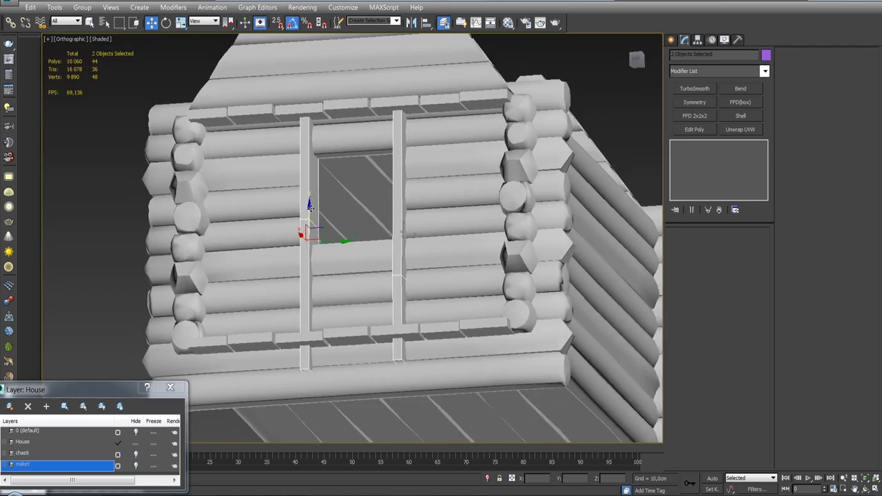
{"action": "scroll", "coordinate": [332, 351], "scroll_direction": "up", "scroll_amount": 3}
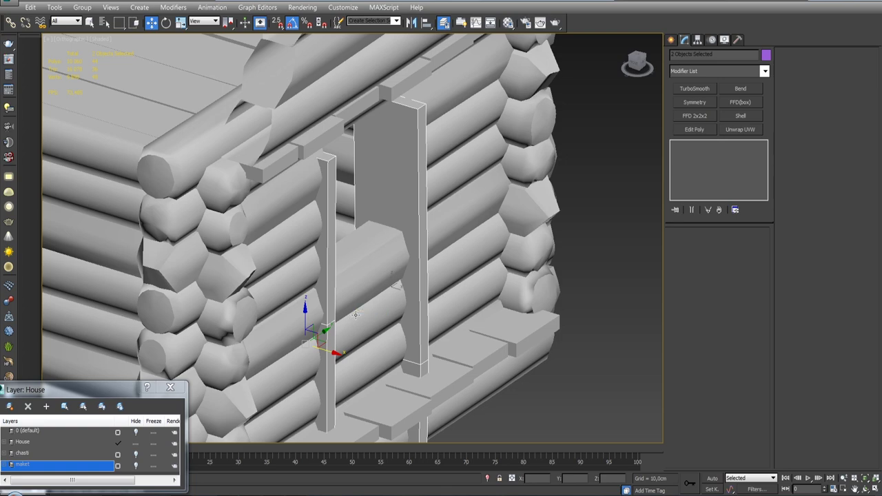
{"action": "scroll", "coordinate": [356, 315], "scroll_direction": "up", "scroll_amount": 3}
{"action": "scroll", "coordinate": [356, 315], "scroll_direction": "down", "scroll_amount": 2}
{"action": "mouse_move", "coordinate": [355, 315]}
{"action": "middle_mouse_down", "text": "alt"}
{"action": "mouse_move", "coordinate": [426, 322]}
{"action": "mouse_move", "coordinate": [367, 288]}
{"action": "mouse_move", "coordinate": [397, 324]}
{"action": "middle_mouse_up", "text": "alt"}
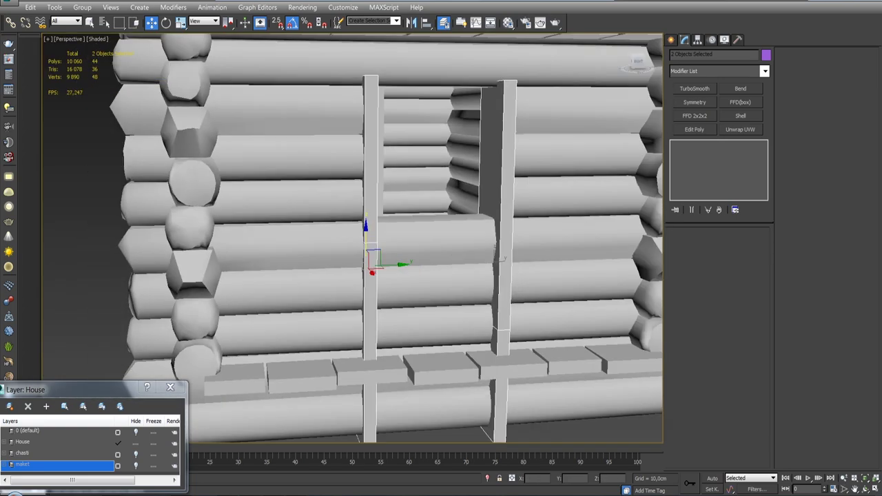
{"action": "left_click", "coordinate": [396, 324]}
{"action": "key", "text": "w"}
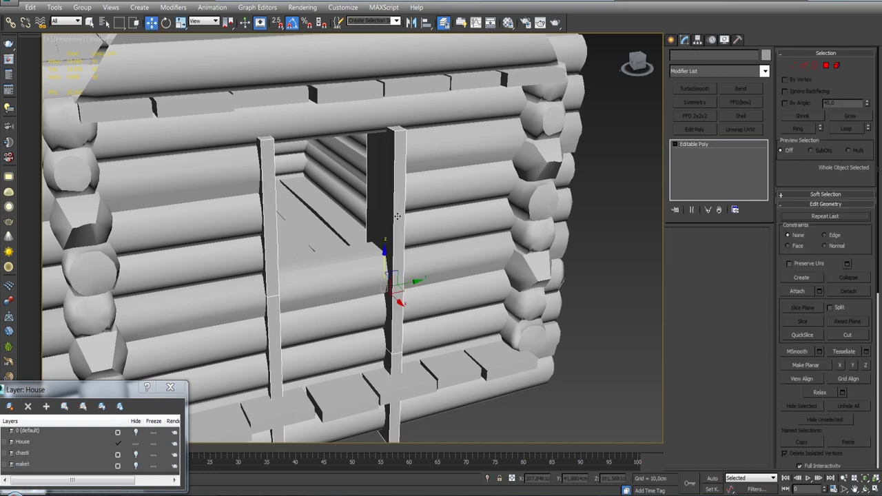
Step: Connect new edges across the posts' vertical edges, then clear the Polygon-mode selection
{"action": "middle_click_drag", "start_coordinate": [271, 233], "coordinate": [228, 237], "text": "alt"}
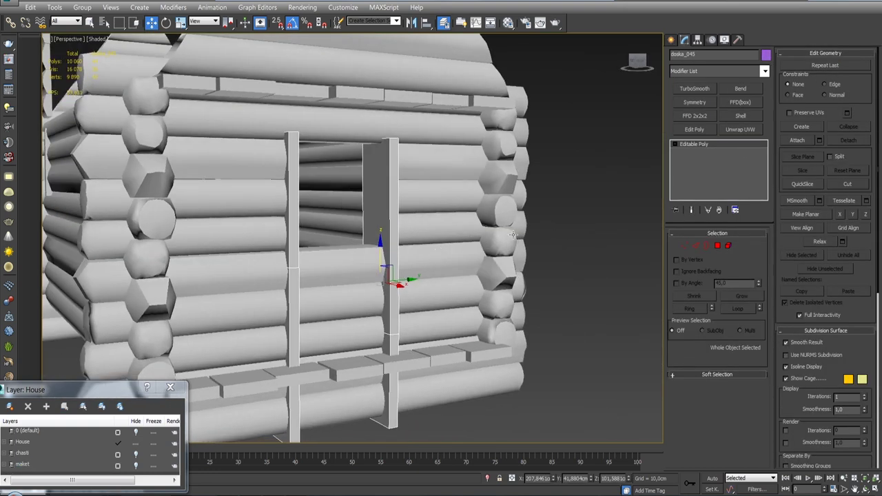
{"action": "key", "text": "2"}
{"action": "left_click", "coordinate": [488, 478]}
{"action": "key", "text": "l"}
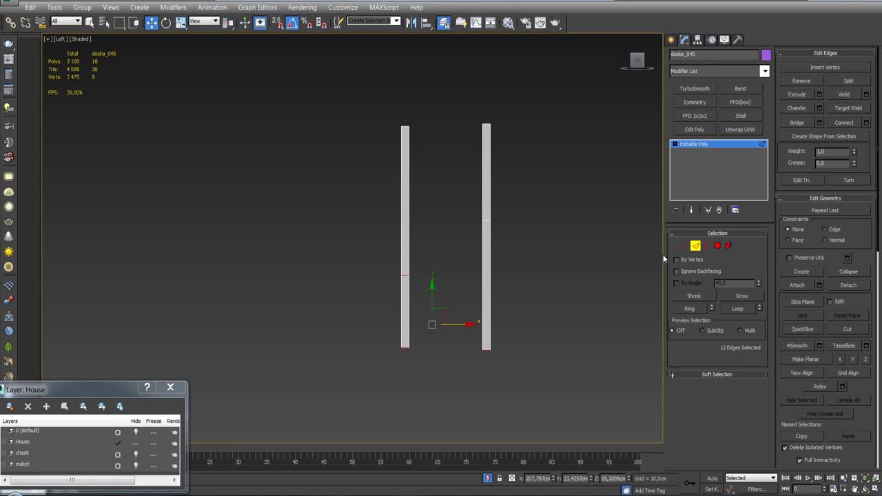
{"action": "left_click", "coordinate": [487, 478]}
{"action": "scroll", "coordinate": [418, 272], "scroll_direction": "up", "scroll_amount": 2}
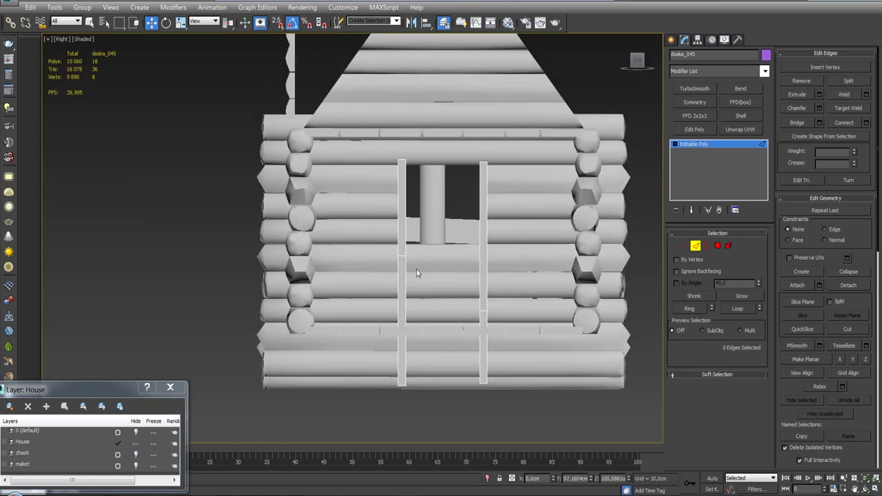
{"action": "scroll", "coordinate": [418, 272], "scroll_direction": "up", "scroll_amount": 2}
{"action": "key", "text": "ctrl+shift+e"}
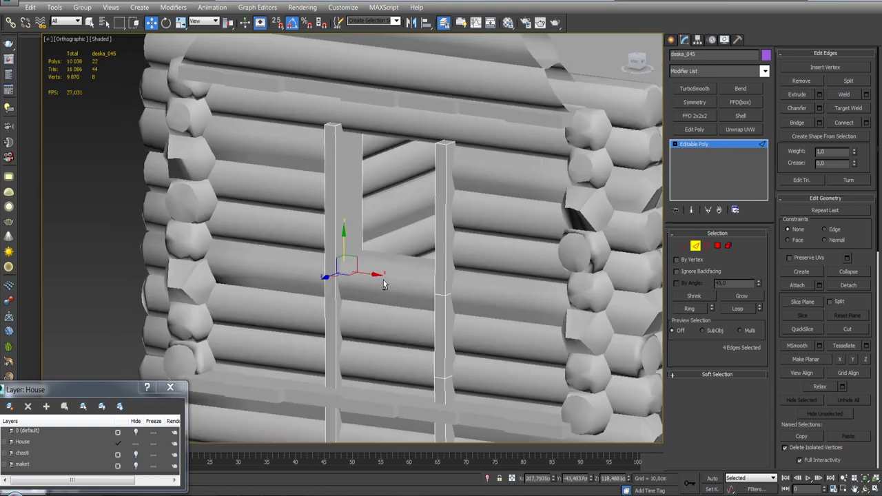
{"action": "middle_click_drag", "start_coordinate": [345, 271], "coordinate": [422, 278], "text": "alt"}
{"action": "key", "text": "4"}
{"action": "left_click", "coordinate": [517, 230]}
{"action": "mouse_move", "coordinate": [518, 230]}
{"action": "middle_mouse_down", "text": "alt"}
{"action": "mouse_move", "coordinate": [400, 182]}
{"action": "mouse_move", "coordinate": [432, 200]}
{"action": "middle_mouse_up", "text": "alt"}
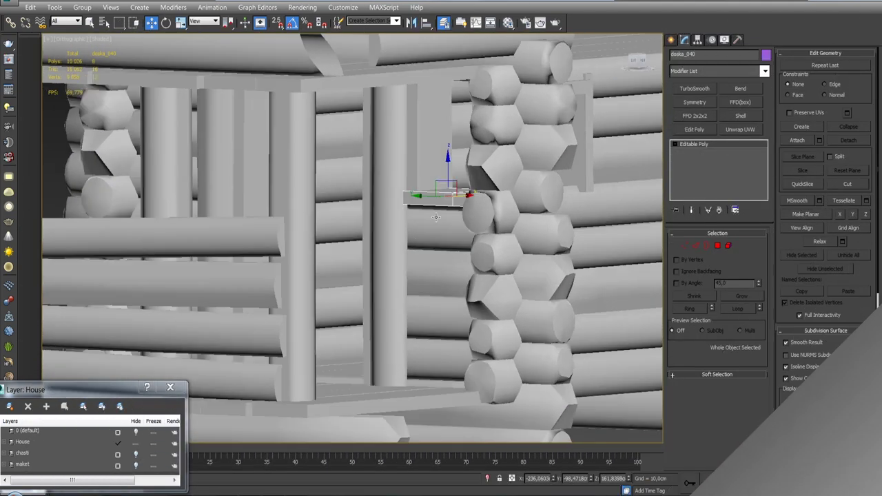
Step: Orbit around the house to check the trimmed jambs, then select doska_045
{"action": "middle_click_drag", "start_coordinate": [483, 227], "coordinate": [534, 219], "text": "alt"}
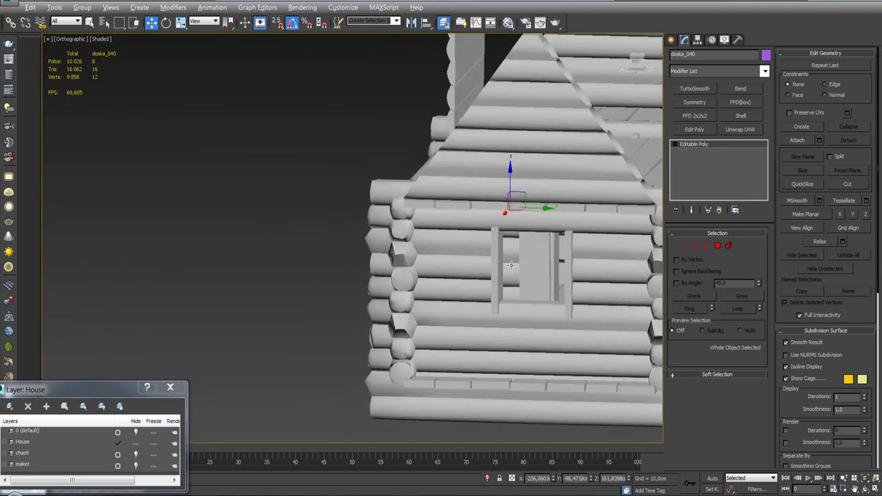
{"action": "middle_click_drag", "start_coordinate": [512, 266], "coordinate": [494, 208], "text": "alt"}
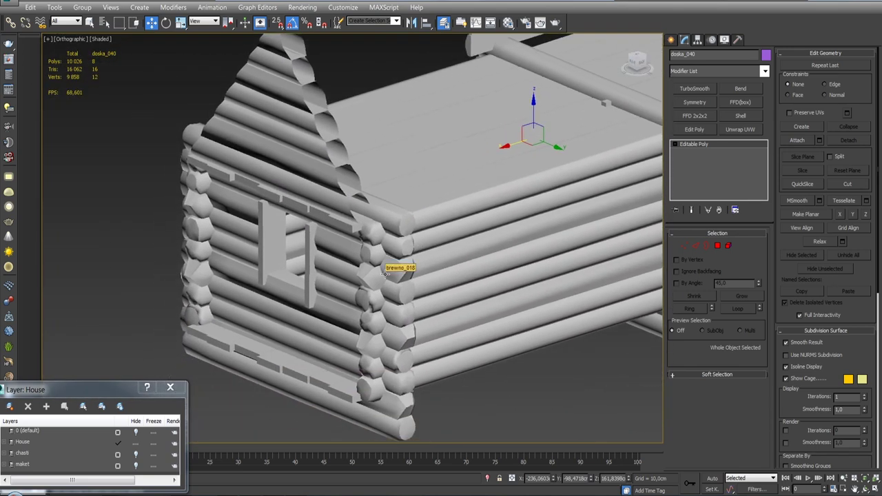
{"action": "mouse_move", "coordinate": [385, 274]}
{"action": "middle_mouse_down", "text": "alt"}
{"action": "mouse_move", "coordinate": [298, 246]}
{"action": "mouse_move", "coordinate": [253, 252]}
{"action": "mouse_move", "coordinate": [437, 240]}
{"action": "mouse_move", "coordinate": [399, 251]}
{"action": "mouse_move", "coordinate": [407, 251]}
{"action": "middle_mouse_up", "text": "alt"}
{"action": "scroll", "coordinate": [256, 255], "scroll_direction": "up", "scroll_amount": 2}
{"action": "left_click", "coordinate": [424, 207]}
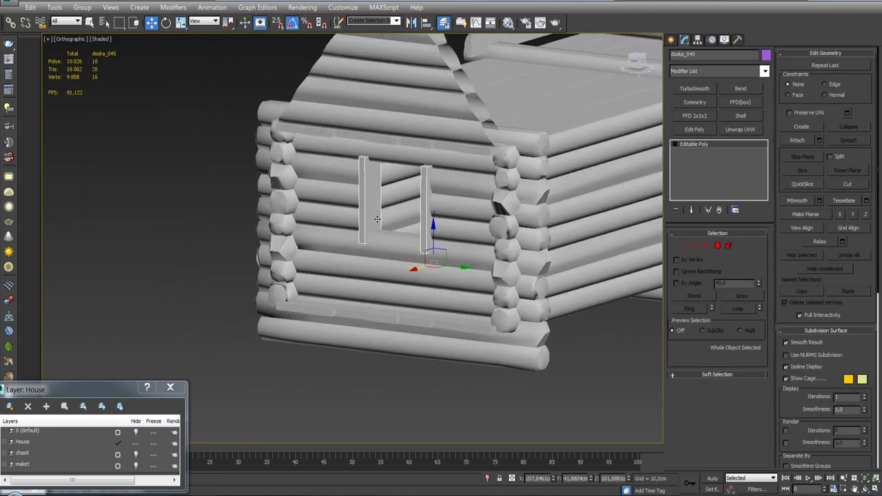
{"action": "scroll", "coordinate": [380, 224], "scroll_direction": "up", "scroll_amount": 5}
{"action": "scroll", "coordinate": [383, 221], "scroll_direction": "down", "scroll_amount": 3}
{"action": "mouse_move", "coordinate": [382, 220]}
{"action": "middle_mouse_down", "text": "alt"}
{"action": "mouse_move", "coordinate": [493, 222]}
{"action": "mouse_move", "coordinate": [441, 222]}
{"action": "mouse_move", "coordinate": [483, 222]}
{"action": "mouse_move", "coordinate": [442, 179]}
{"action": "mouse_move", "coordinate": [413, 186]}
{"action": "mouse_move", "coordinate": [441, 124]}
{"action": "middle_mouse_up", "text": "alt"}
{"action": "scroll", "coordinate": [414, 222], "scroll_direction": "down", "scroll_amount": 5}
{"action": "scroll", "coordinate": [441, 222], "scroll_direction": "up", "scroll_amount": 2}
{"action": "scroll", "coordinate": [442, 222], "scroll_direction": "up", "scroll_amount": 1}
{"action": "middle_click_drag", "start_coordinate": [434, 262], "coordinate": [428, 235], "text": "alt"}
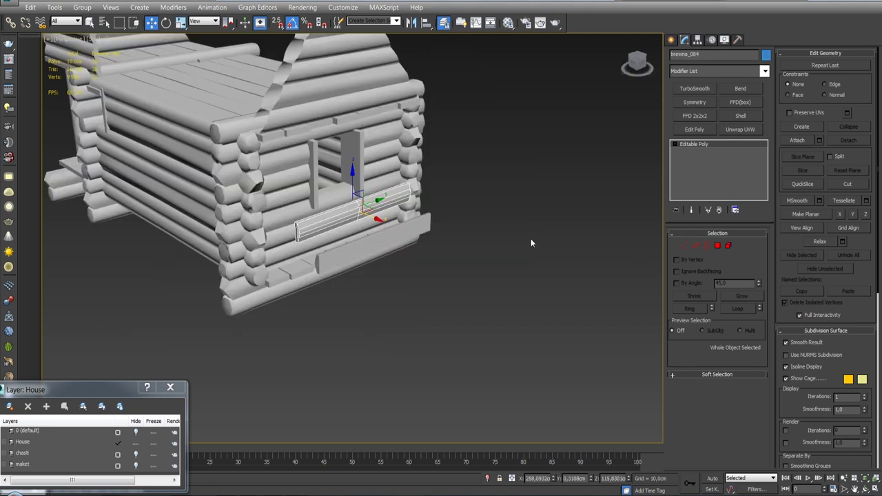
{"action": "scroll", "coordinate": [359, 180], "scroll_direction": "up", "scroll_amount": 5}
{"action": "left_click", "coordinate": [379, 187]}
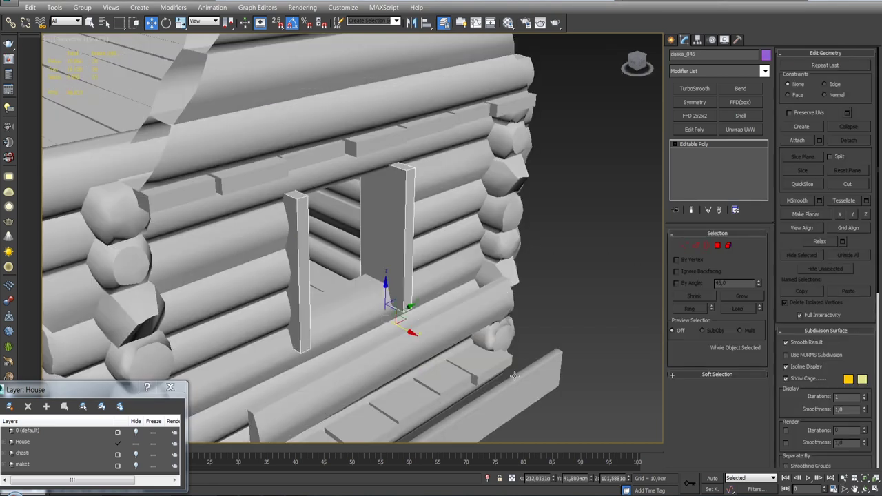
Step: Isolate the two boards and cap their open border ends
{"action": "key", "text": "alt+q"}
{"action": "middle_click_drag", "start_coordinate": [485, 431], "coordinate": [464, 277], "text": "alt"}
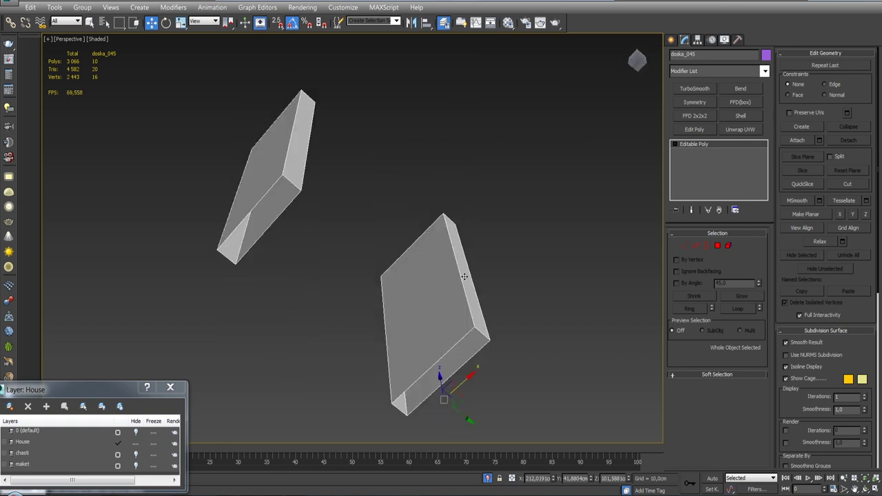
{"action": "left_click", "coordinate": [706, 246]}
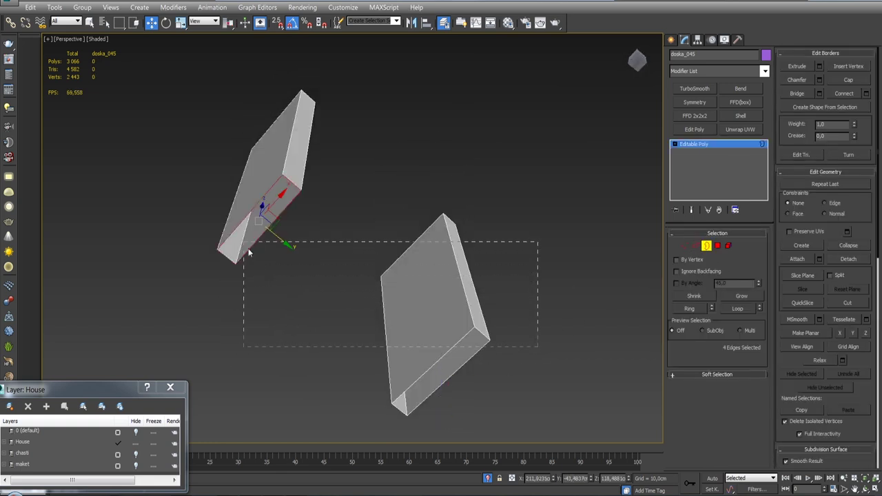
{"action": "left_click", "coordinate": [850, 81]}
{"action": "left_click", "coordinate": [706, 246]}
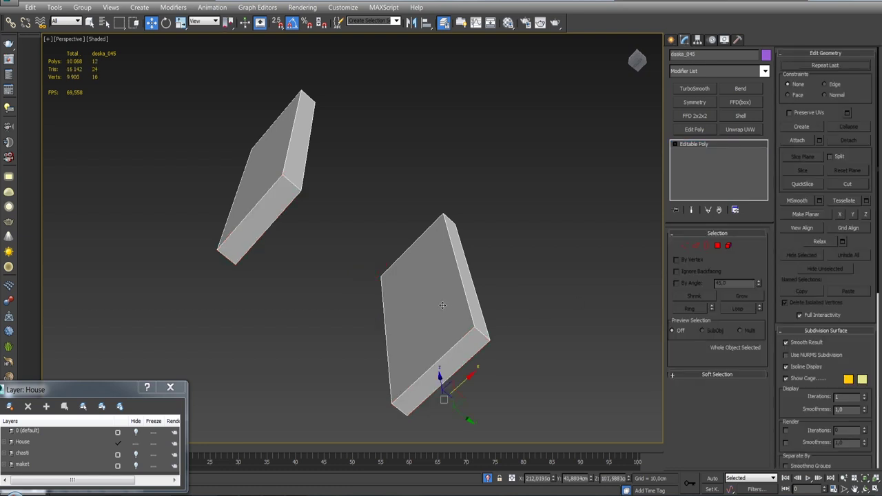
{"action": "mouse_move", "coordinate": [562, 271]}
{"action": "middle_mouse_down", "text": "alt"}
{"action": "mouse_move", "coordinate": [573, 255]}
{"action": "mouse_move", "coordinate": [593, 256]}
{"action": "middle_mouse_up", "text": "alt"}
{"action": "mouse_move", "coordinate": [551, 335]}
{"action": "middle_mouse_down", "text": "alt"}
{"action": "mouse_move", "coordinate": [534, 337]}
{"action": "mouse_move", "coordinate": [617, 204]}
{"action": "middle_mouse_up", "text": "alt"}
Step: Centre the pivot to the boards with Affect Pivot Only and add an Unwrap UVW modifier
{"action": "left_click", "coordinate": [698, 39]}
{"action": "left_click", "coordinate": [710, 112]}
{"action": "left_click", "coordinate": [711, 173]}
{"action": "middle_click_drag", "start_coordinate": [596, 282], "coordinate": [560, 243], "text": "alt"}
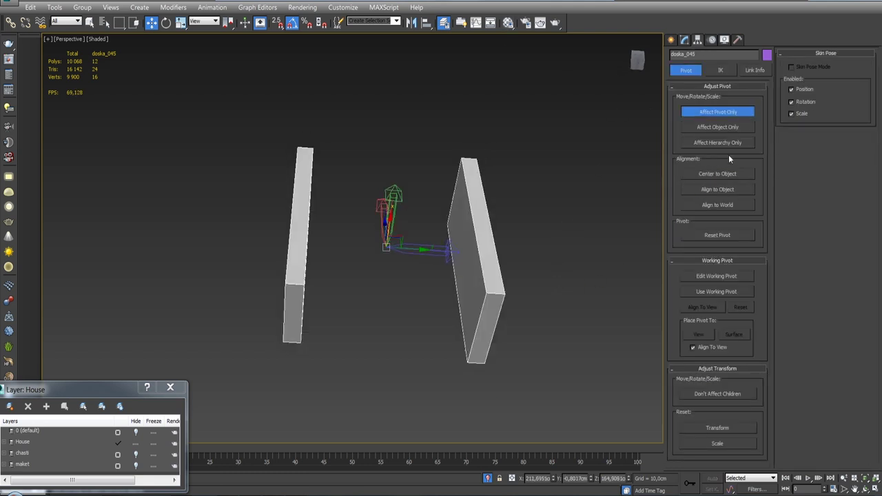
{"action": "left_click", "coordinate": [683, 43]}
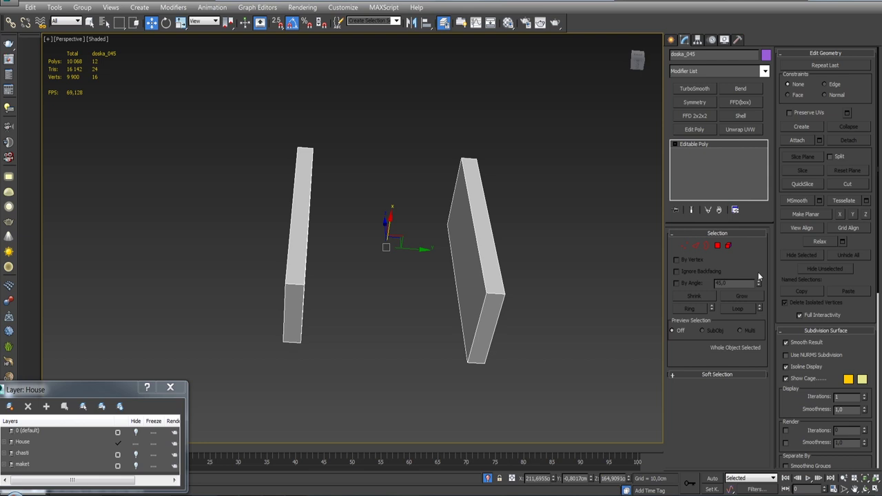
{"action": "left_click", "coordinate": [727, 129]}
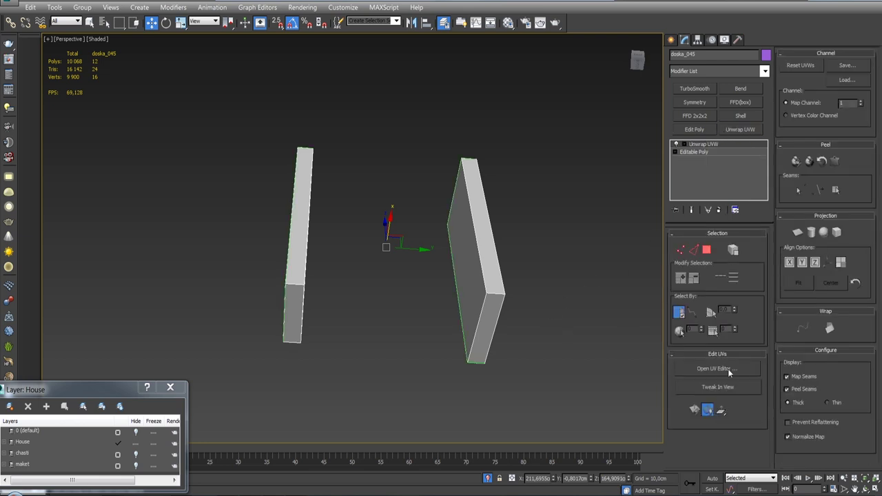
Step: Open and enlarge the UV editor with the checker background hidden
{"action": "left_click", "coordinate": [730, 371]}
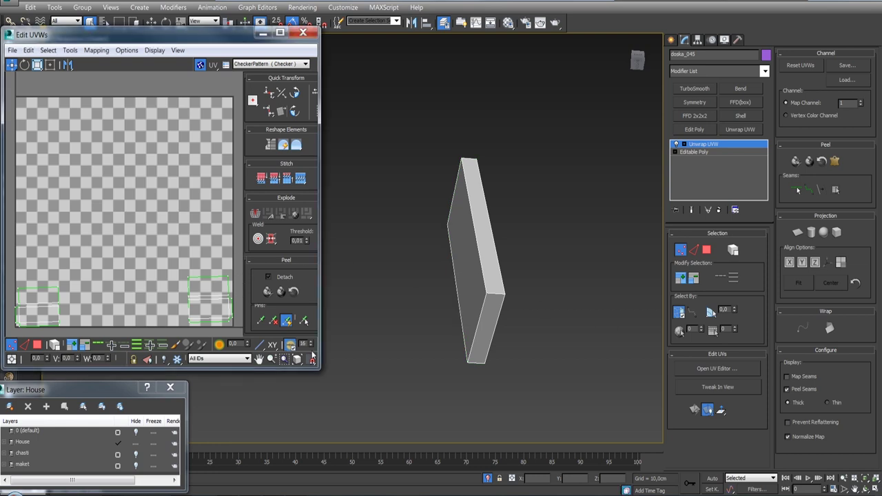
{"action": "left_click_drag", "start_coordinate": [321, 371], "coordinate": [380, 433]}
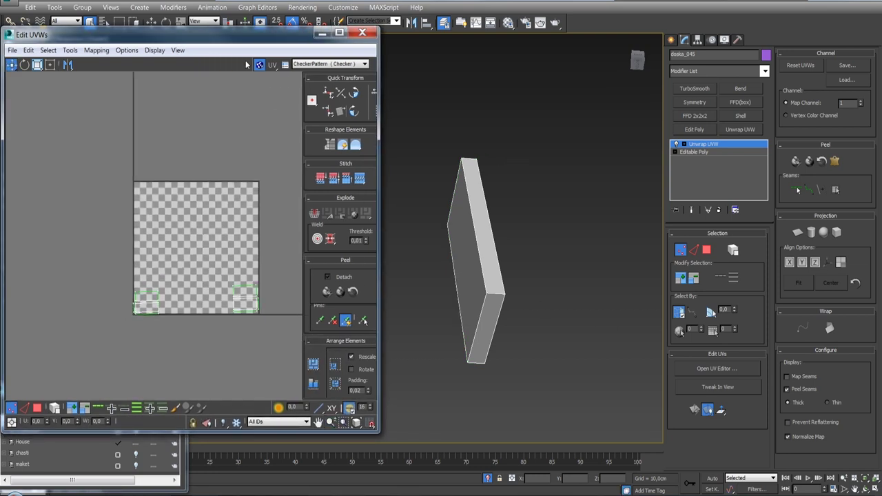
{"action": "left_click", "coordinate": [256, 65]}
{"action": "scroll", "coordinate": [249, 269], "scroll_direction": "up", "scroll_amount": 3}
{"action": "scroll", "coordinate": [244, 276], "scroll_direction": "up", "scroll_amount": 2}
{"action": "scroll", "coordinate": [244, 274], "scroll_direction": "down", "scroll_amount": 3}
Step: Select the UV faces of both jamb boards and the thin end-face piece
{"action": "left_click", "coordinate": [708, 251]}
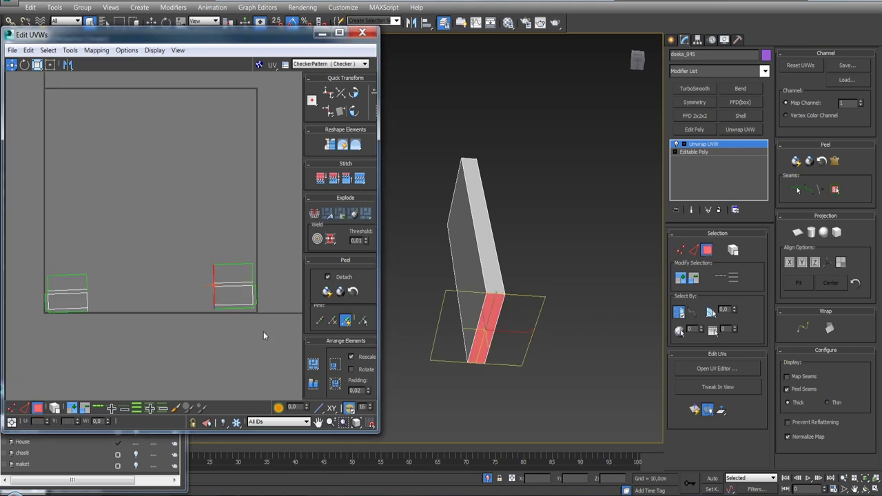
{"action": "middle_click_drag", "start_coordinate": [437, 328], "coordinate": [550, 352]}
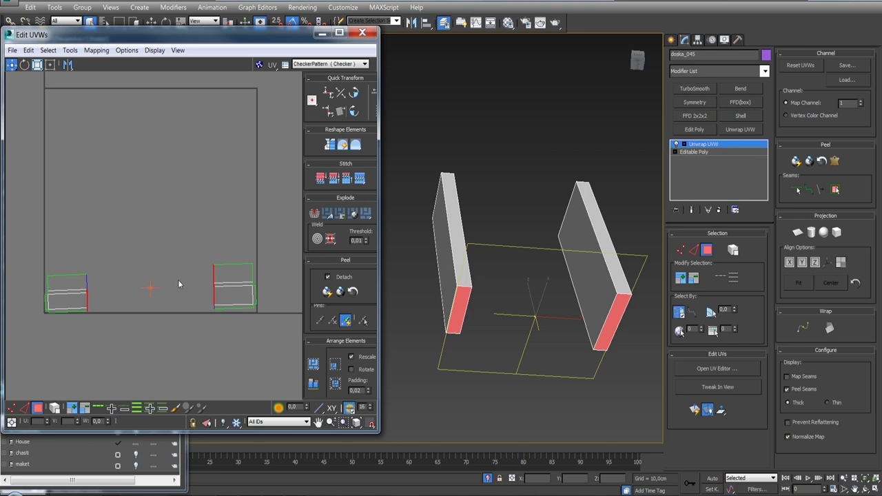
{"action": "left_click", "coordinate": [40, 65]}
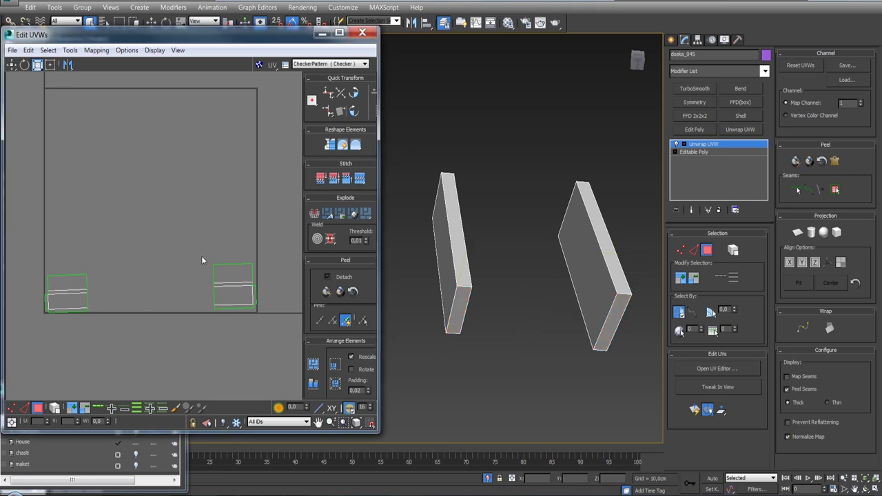
{"action": "left_click_drag", "start_coordinate": [260, 329], "coordinate": [232, 335]}
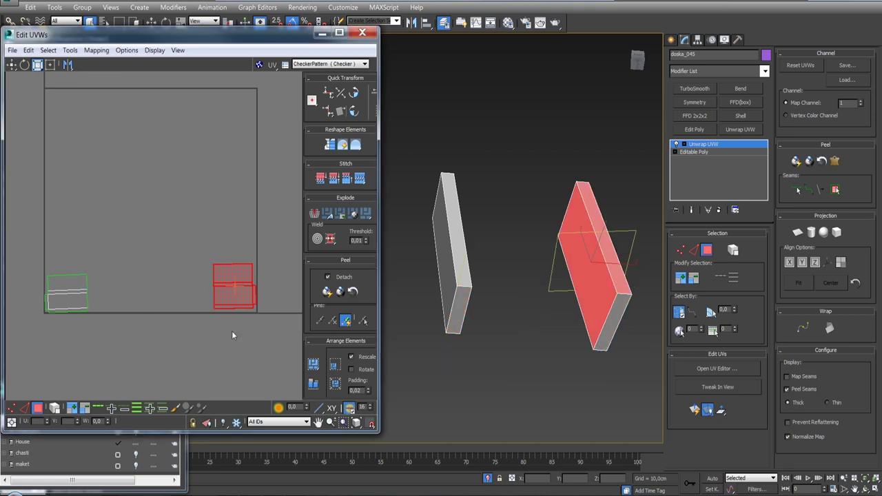
{"action": "left_click_drag", "start_coordinate": [76, 329], "coordinate": [77, 329], "text": "ctrl"}
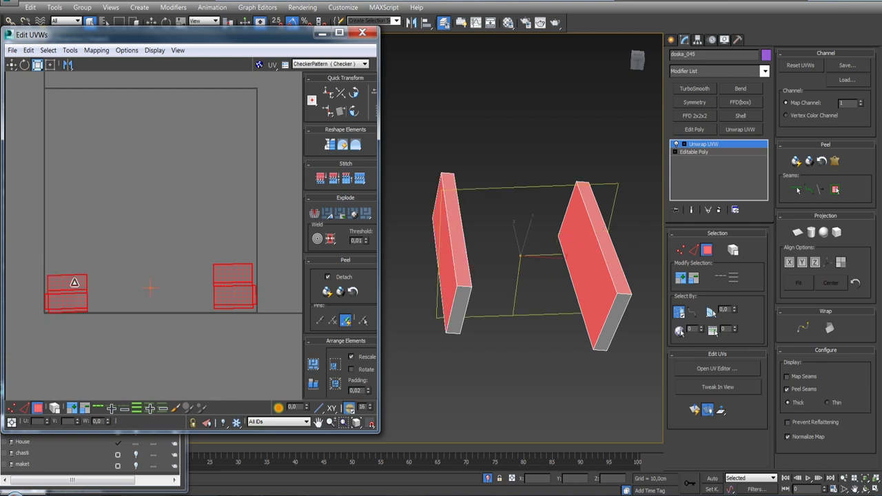
{"action": "left_click_drag", "start_coordinate": [196, 291], "coordinate": [266, 324]}
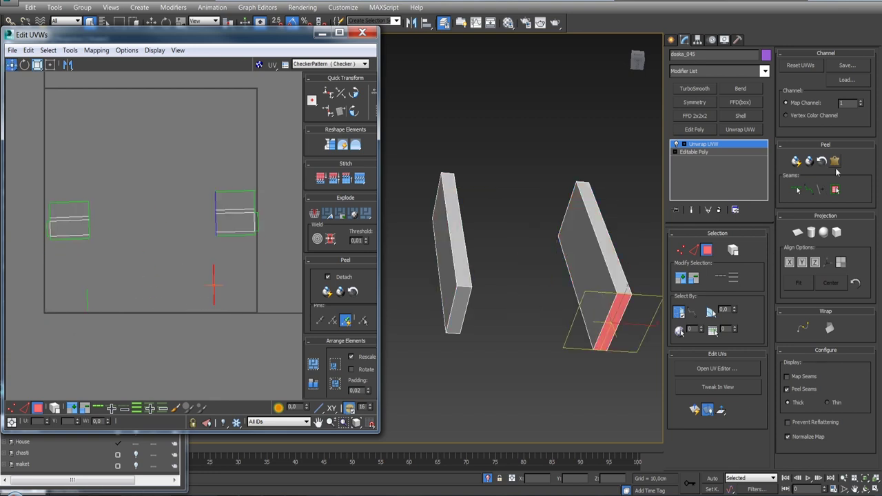
Step: Pelt-map the selected board pieces and relax them by polygon angles
{"action": "left_click", "coordinate": [835, 161]}
{"action": "left_click", "coordinate": [479, 393]}
{"action": "right_click", "coordinate": [118, 197]}
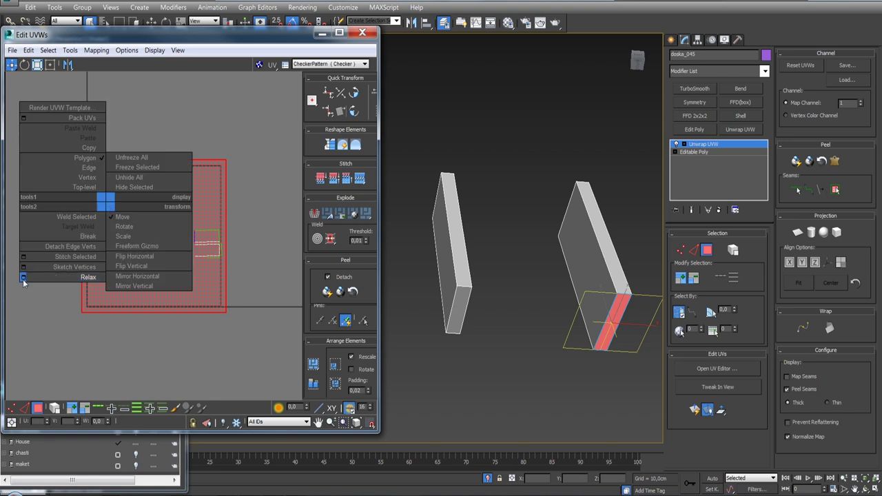
{"action": "left_click", "coordinate": [62, 278]}
{"action": "left_click", "coordinate": [579, 123]}
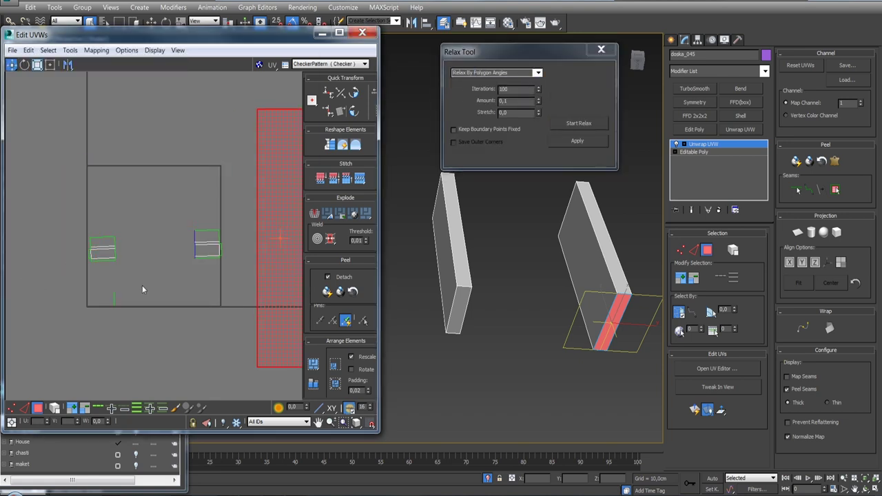
Step: Pelt-map the other board's end face and pack all UVs with Rotate enabled
{"action": "left_click", "coordinate": [834, 161]}
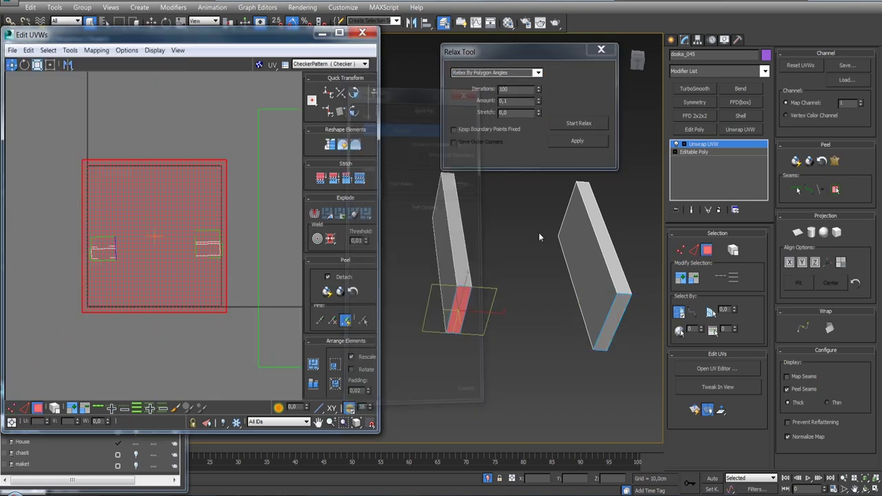
{"action": "left_click", "coordinate": [352, 369]}
{"action": "left_click", "coordinate": [313, 364]}
{"action": "right_click", "coordinate": [732, 145]}
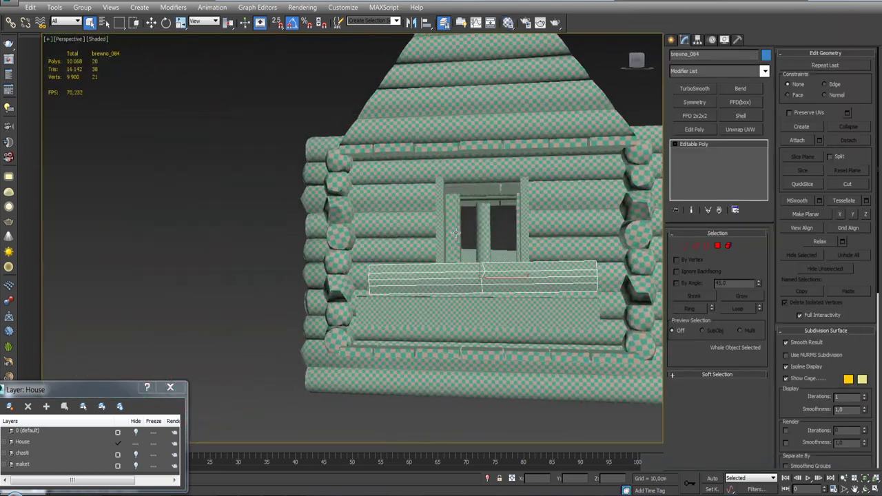
Step: Deselect everything and orbit the Perspective view around the whole checker-textured log house
{"action": "middle_click_drag", "start_coordinate": [455, 235], "coordinate": [538, 319], "text": "alt"}
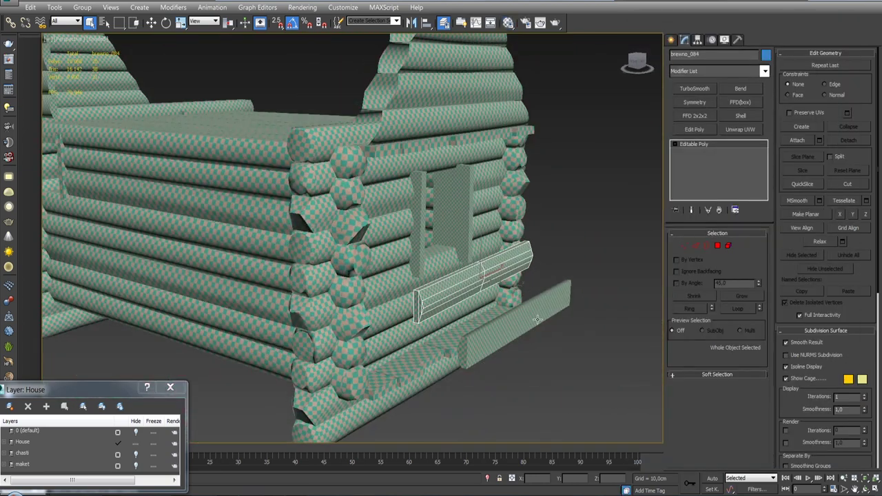
{"action": "left_click", "coordinate": [608, 280]}
{"action": "scroll", "coordinate": [609, 280], "scroll_direction": "down", "scroll_amount": 5}
{"action": "mouse_move", "coordinate": [609, 280]}
{"action": "middle_mouse_down", "text": "alt"}
{"action": "mouse_move", "coordinate": [439, 203]}
{"action": "mouse_move", "coordinate": [471, 204]}
{"action": "mouse_move", "coordinate": [438, 215]}
{"action": "mouse_move", "coordinate": [503, 230]}
{"action": "middle_mouse_up", "text": "alt"}
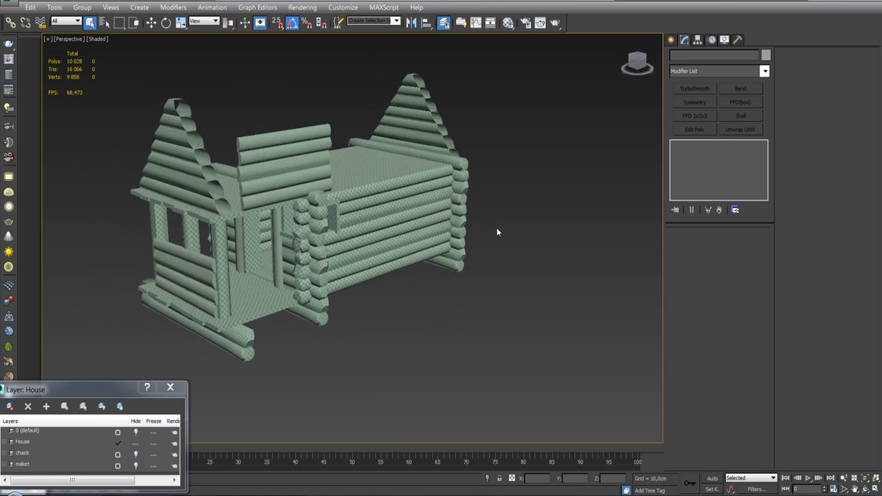
{"action": "middle_click_drag", "start_coordinate": [314, 233], "coordinate": [242, 240], "text": "alt"}
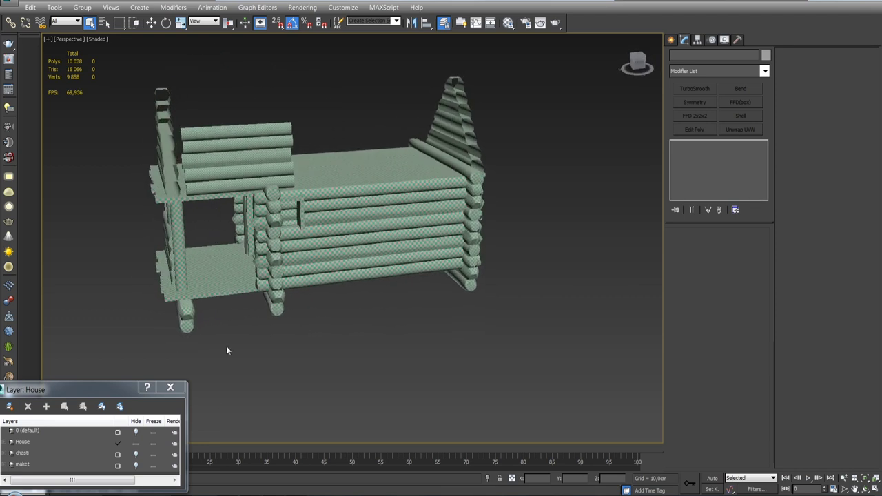
Step: Unhide the maket layer, briefly hide the House layer, then show both
{"action": "left_click", "coordinate": [137, 466]}
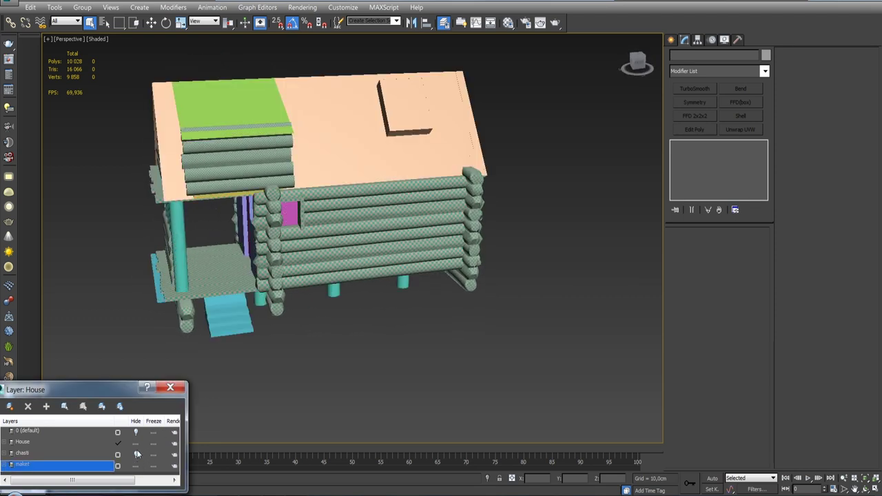
{"action": "left_click", "coordinate": [137, 443]}
{"action": "mouse_move", "coordinate": [291, 332]}
{"action": "middle_mouse_down", "text": "alt"}
{"action": "mouse_move", "coordinate": [384, 308]}
{"action": "mouse_move", "coordinate": [520, 315]}
{"action": "mouse_move", "coordinate": [462, 317]}
{"action": "middle_mouse_up", "text": "alt"}
{"action": "left_click", "coordinate": [135, 444]}
{"action": "mouse_move", "coordinate": [304, 316]}
{"action": "middle_mouse_down", "text": "alt"}
{"action": "mouse_move", "coordinate": [336, 312]}
{"action": "mouse_move", "coordinate": [373, 324]}
{"action": "mouse_move", "coordinate": [352, 306]}
{"action": "middle_mouse_up", "text": "alt"}
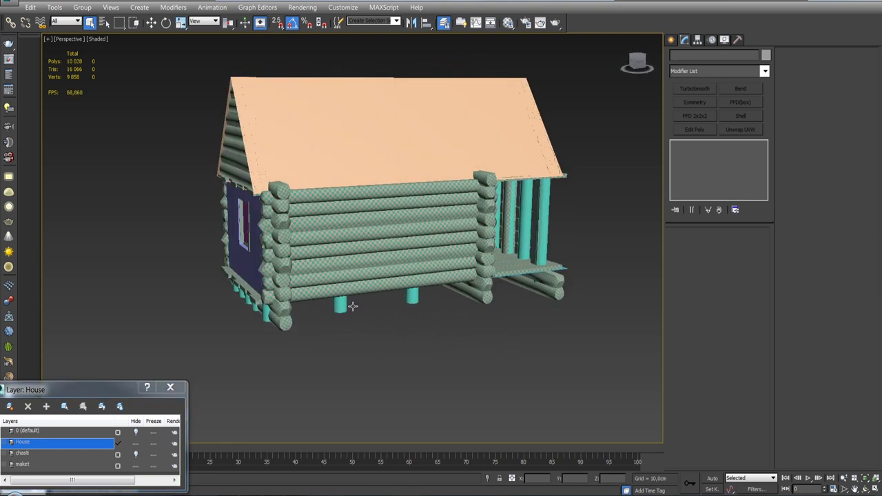
Step: Select three stacked wall logs on the house's long side
{"action": "left_click", "coordinate": [379, 244]}
{"action": "mouse_move", "coordinate": [403, 291]}
{"action": "middle_mouse_down", "text": "alt"}
{"action": "mouse_move", "coordinate": [379, 299]}
{"action": "mouse_move", "coordinate": [392, 289]}
{"action": "middle_mouse_up", "text": "alt"}
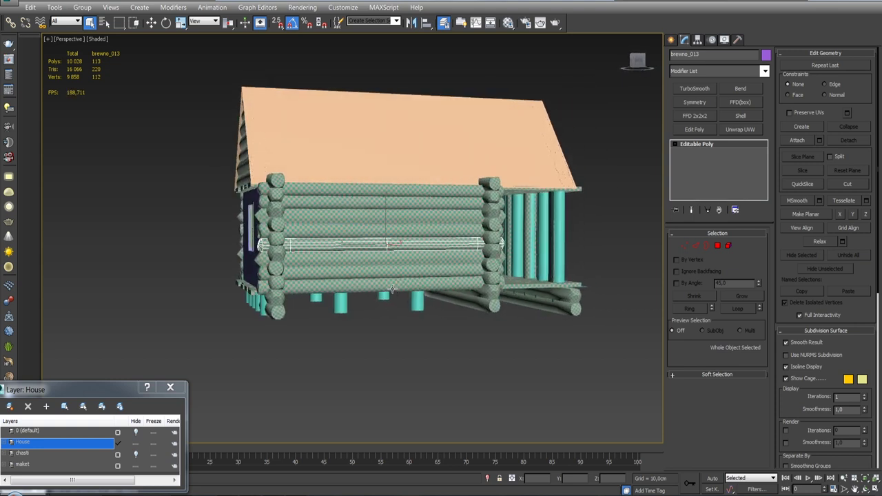
{"action": "mouse_move", "coordinate": [397, 268]}
{"action": "middle_mouse_down", "text": "alt"}
{"action": "mouse_move", "coordinate": [455, 255]}
{"action": "mouse_move", "coordinate": [419, 279]}
{"action": "mouse_move", "coordinate": [200, 279]}
{"action": "mouse_move", "coordinate": [210, 276]}
{"action": "middle_mouse_up", "text": "alt"}
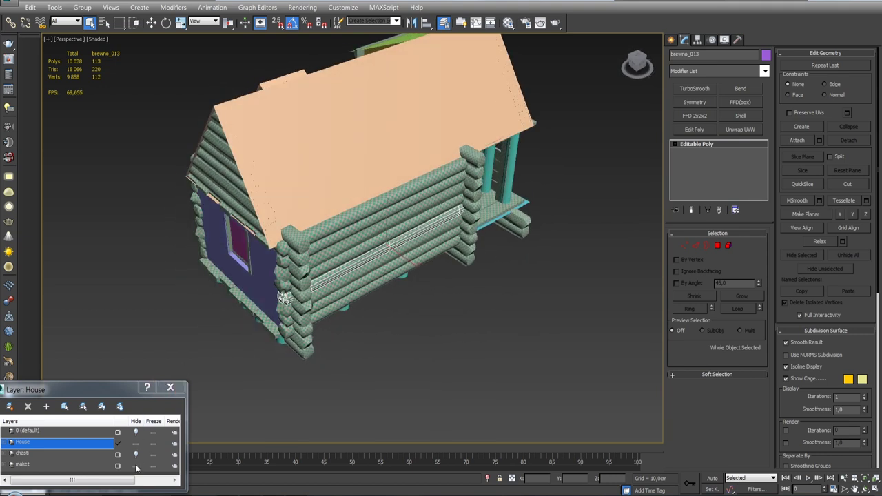
{"action": "left_click", "coordinate": [136, 466]}
{"action": "left_click", "coordinate": [136, 466]}
{"action": "middle_click_drag", "start_coordinate": [386, 274], "coordinate": [370, 243], "text": "alt"}
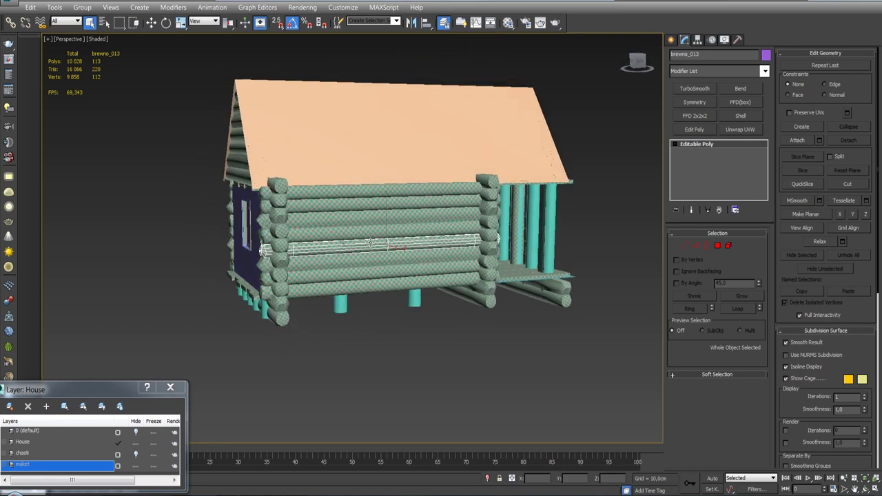
{"action": "left_click", "coordinate": [373, 232], "text": "ctrl"}
{"action": "left_click", "coordinate": [372, 218], "text": "ctrl"}
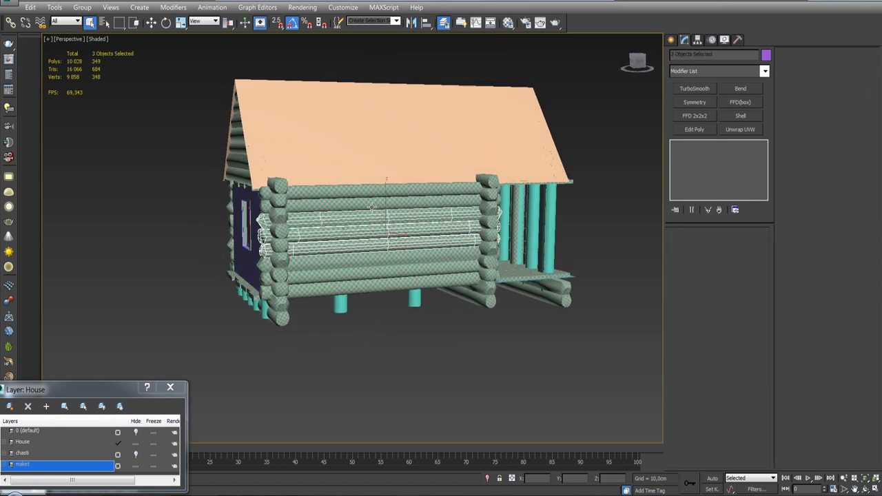